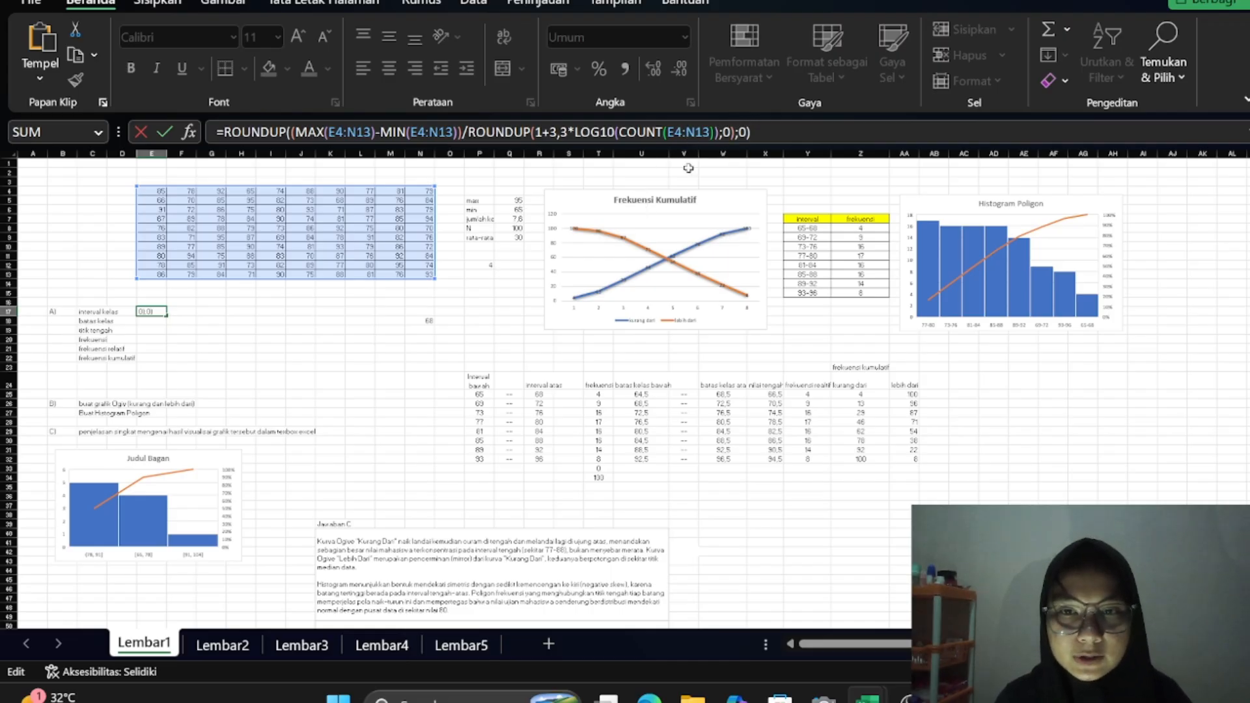
Review the class-interval formula in E17 and the first lower and upper interval limits in P25 and R25
left_click(358, 311)
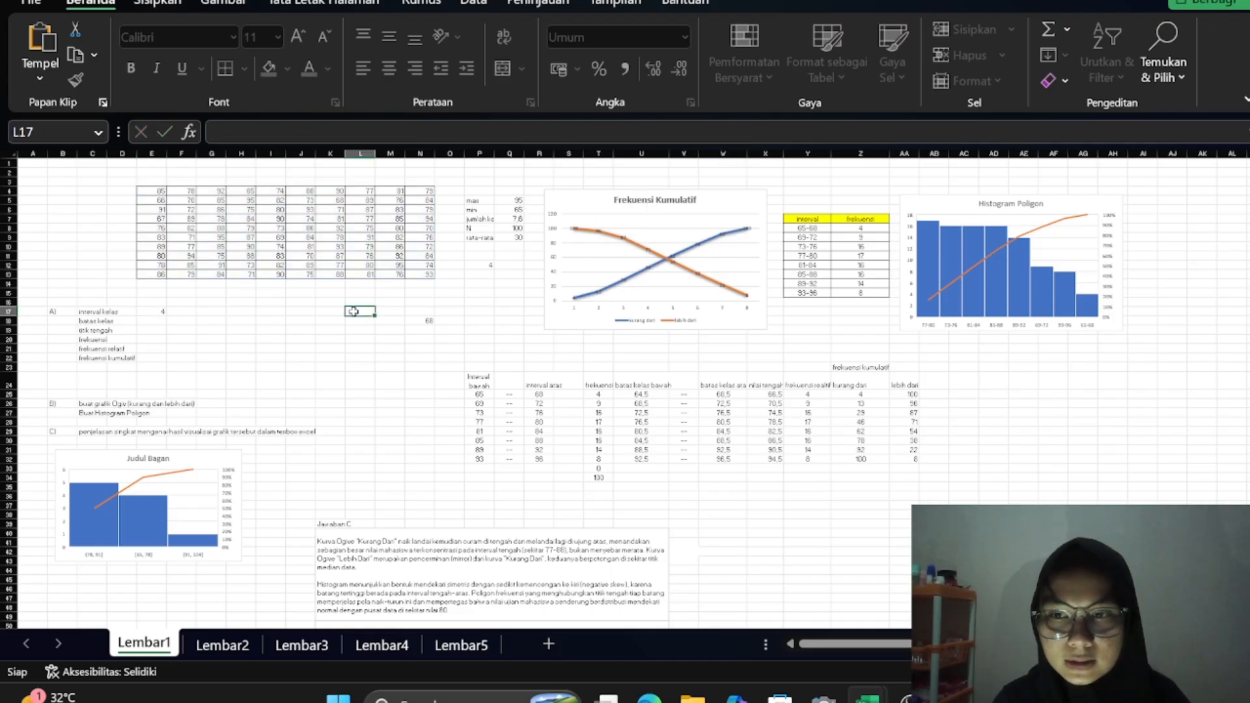
left_click(151, 313)
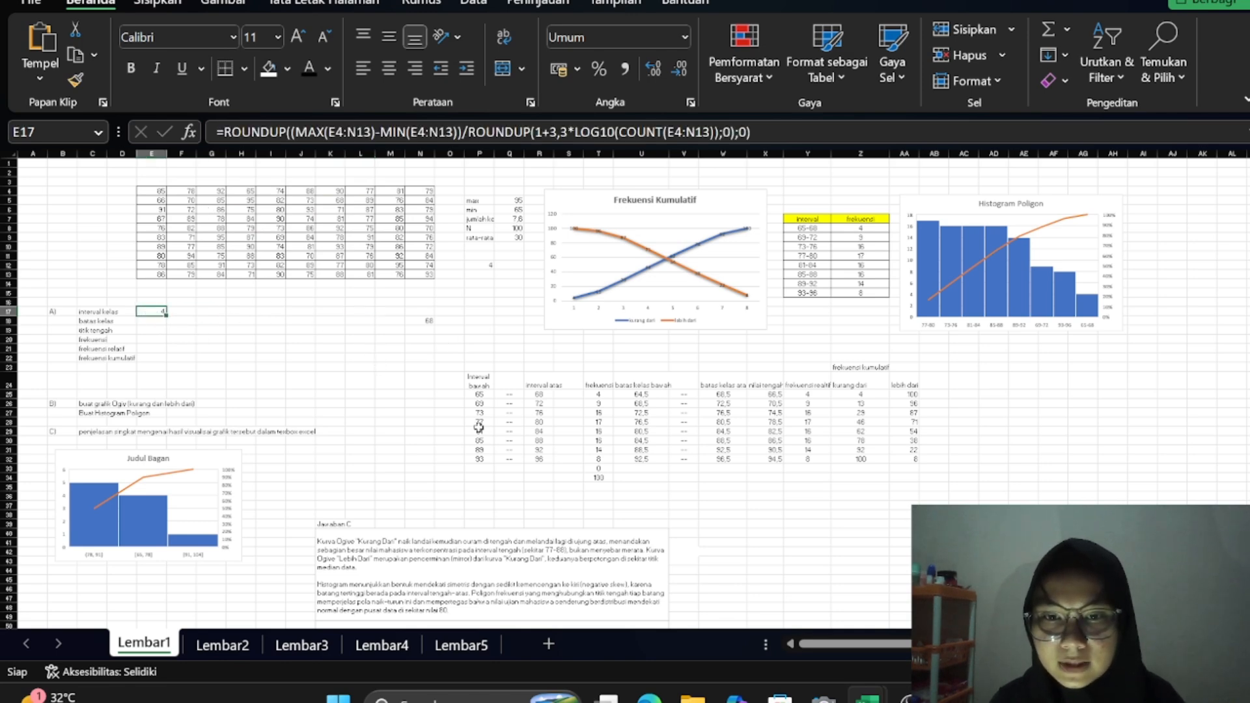
left_click(477, 395)
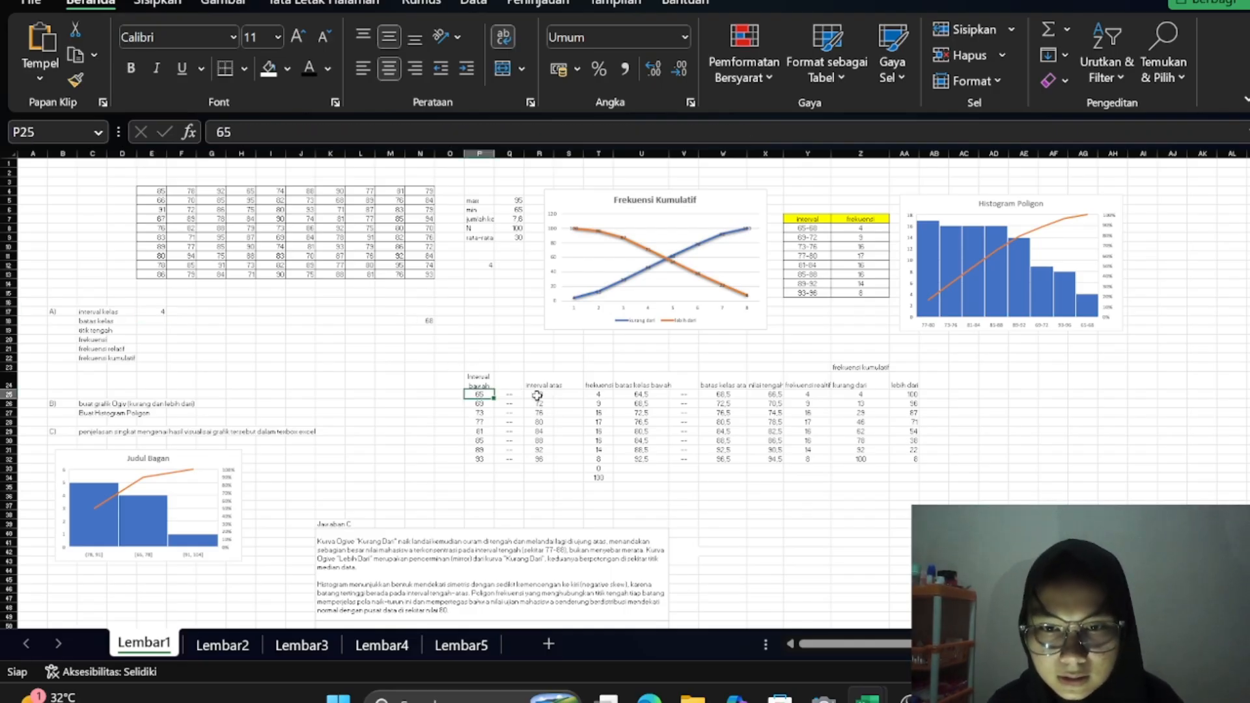
left_click(537, 395)
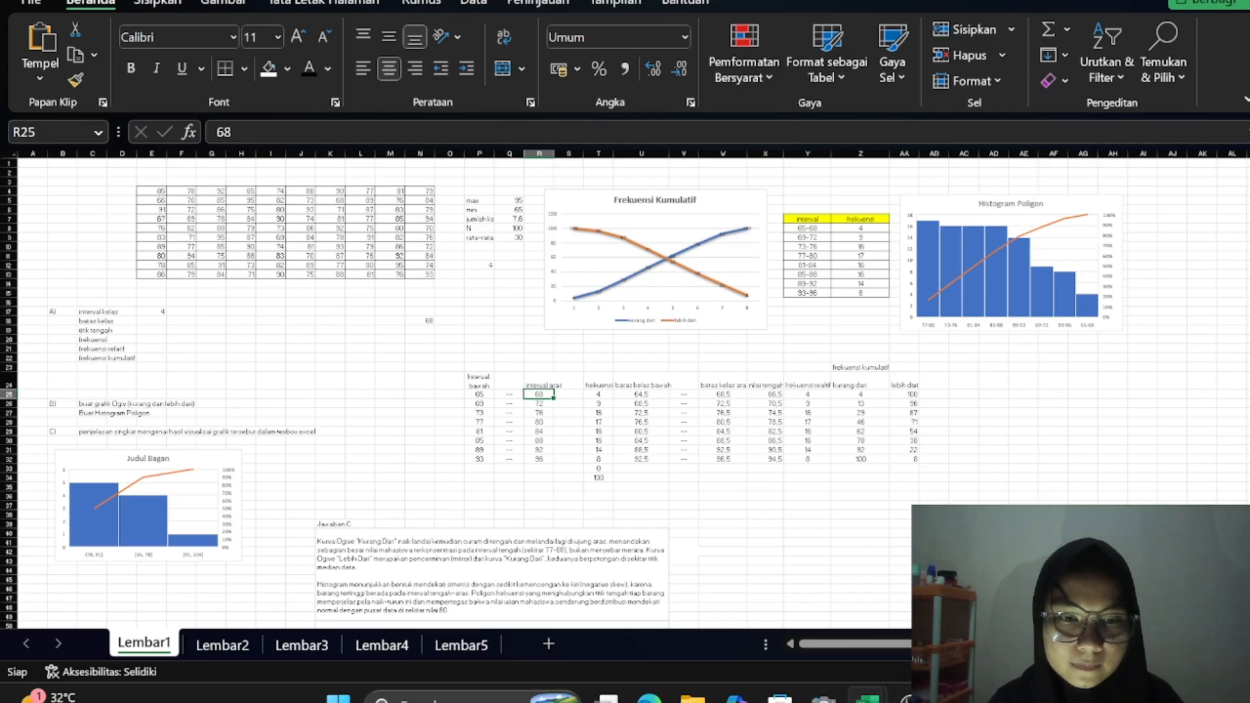
left_click(908, 699)
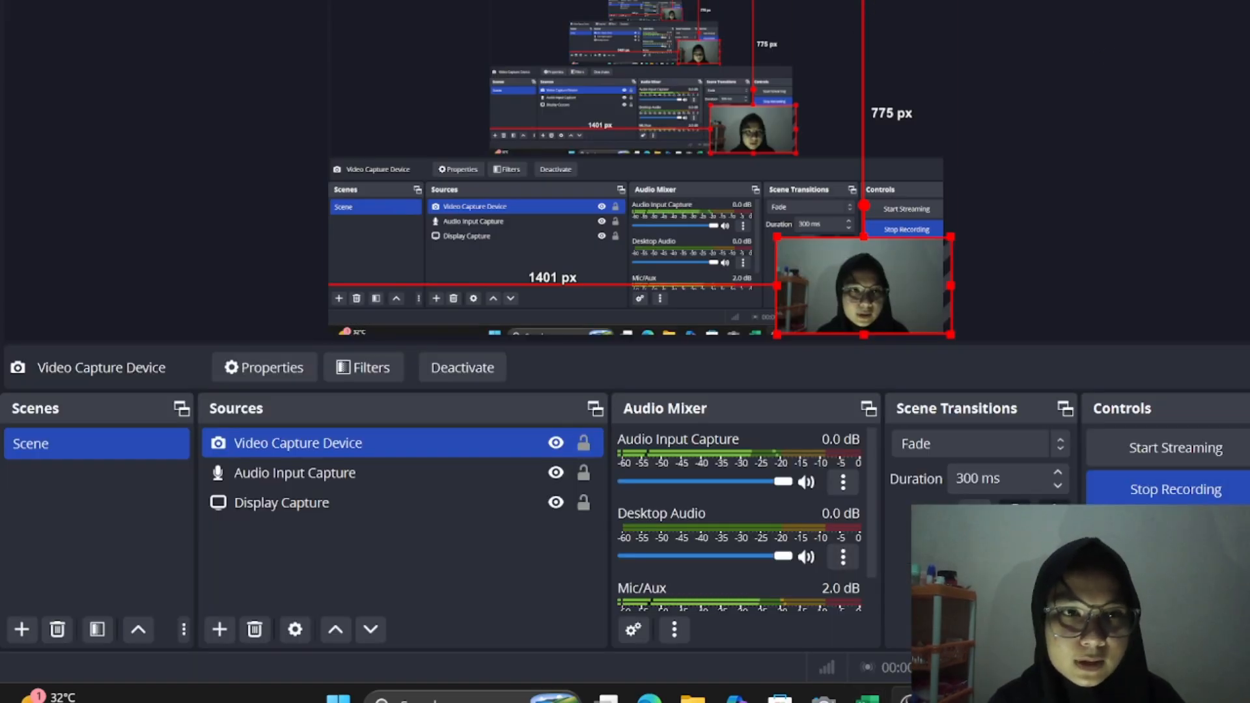
left_click(1172, 2)
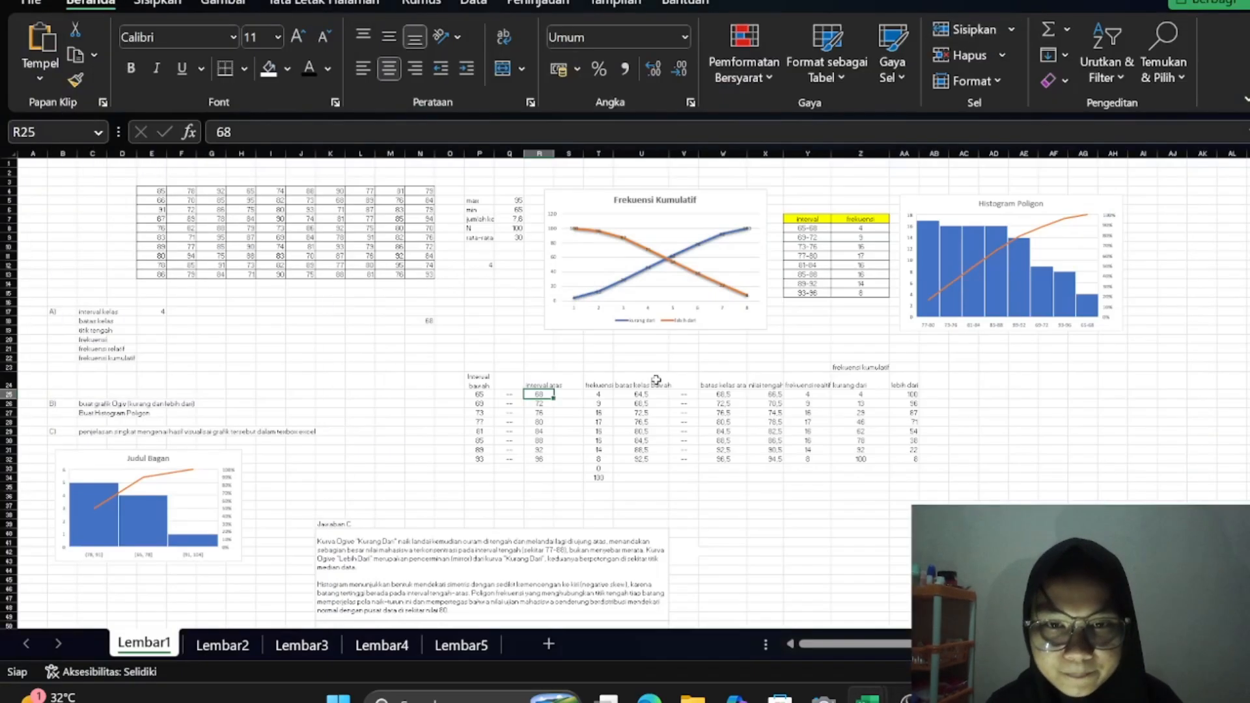
Inspect the FREQUENCY formula in T25 and the cell references of the frequency total in T34
double_click(600, 395)
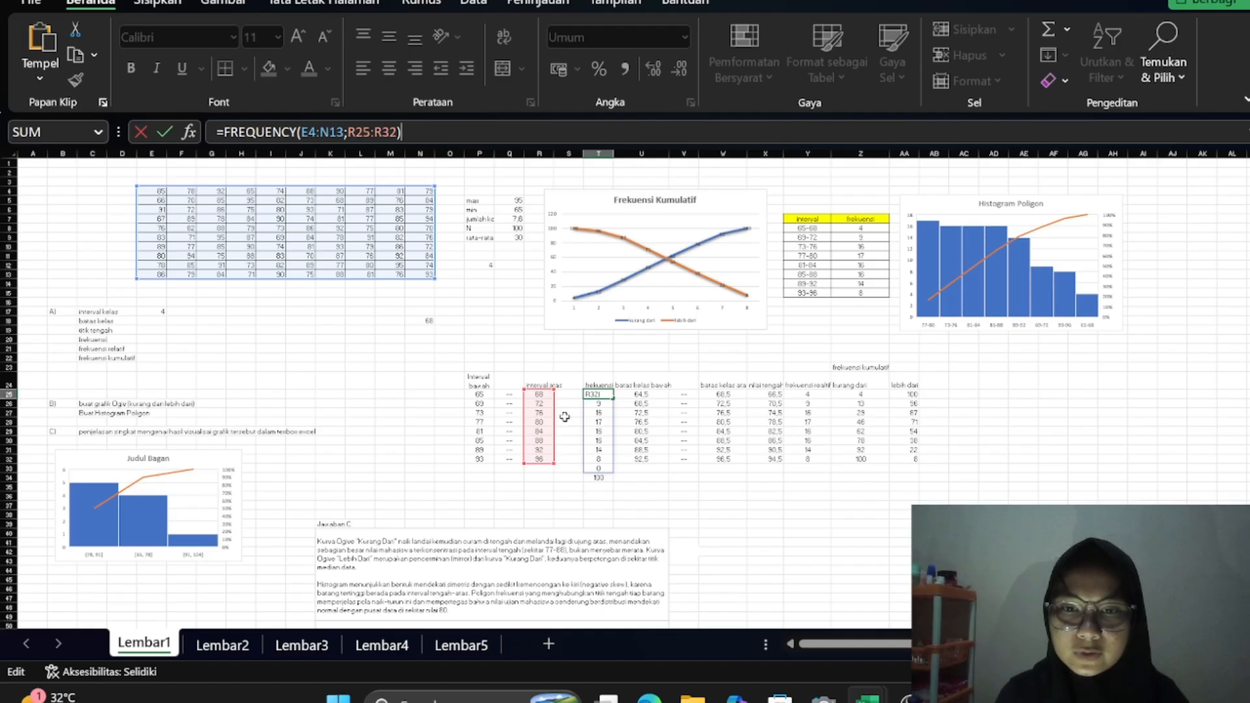
left_click(641, 486)
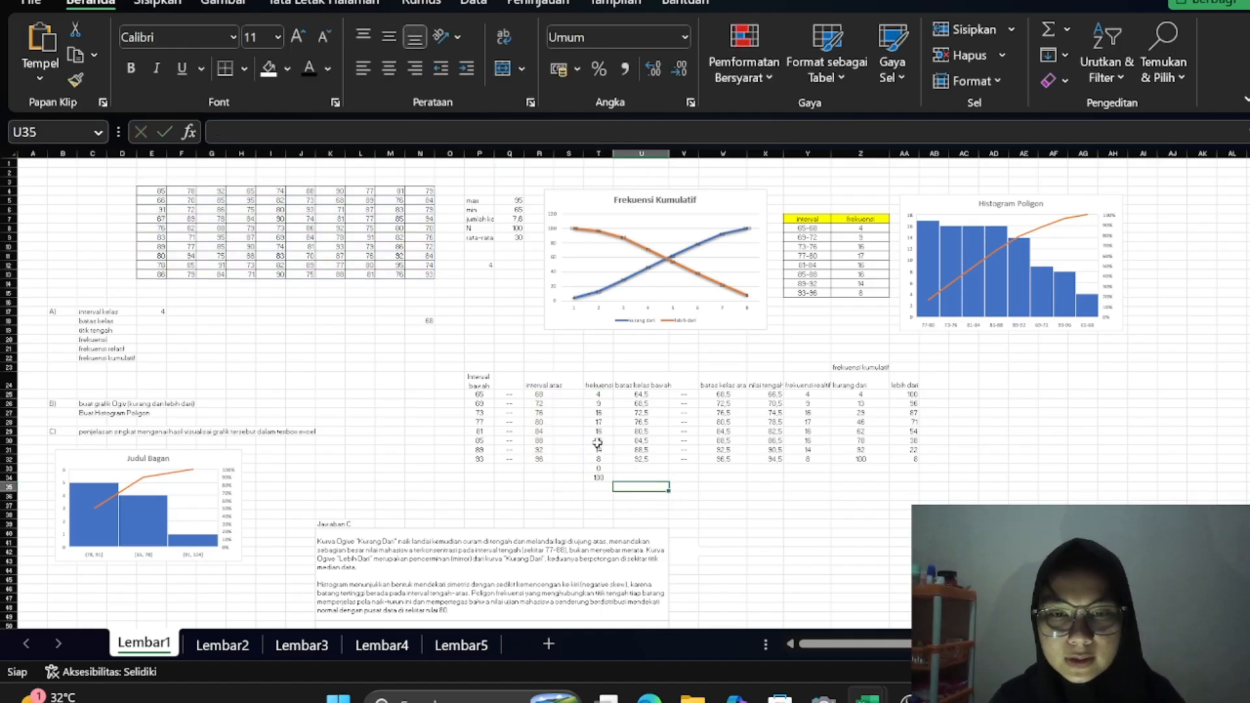
left_click(598, 479)
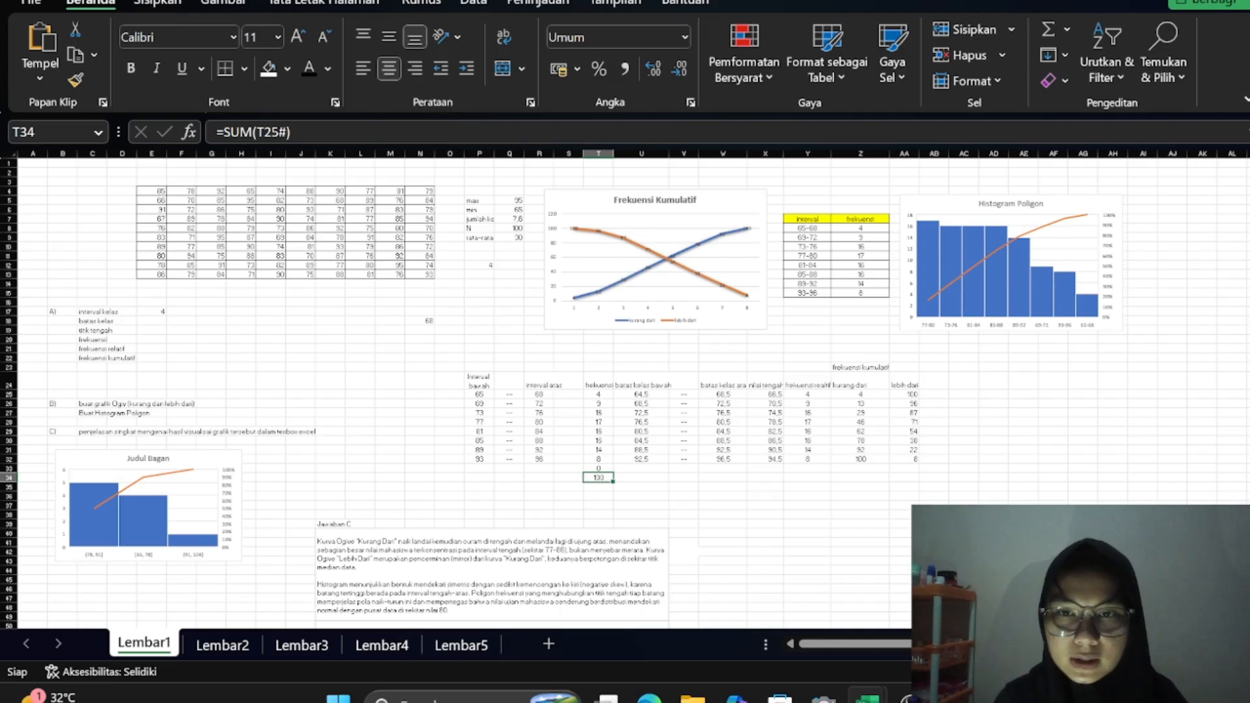
left_click(433, 133)
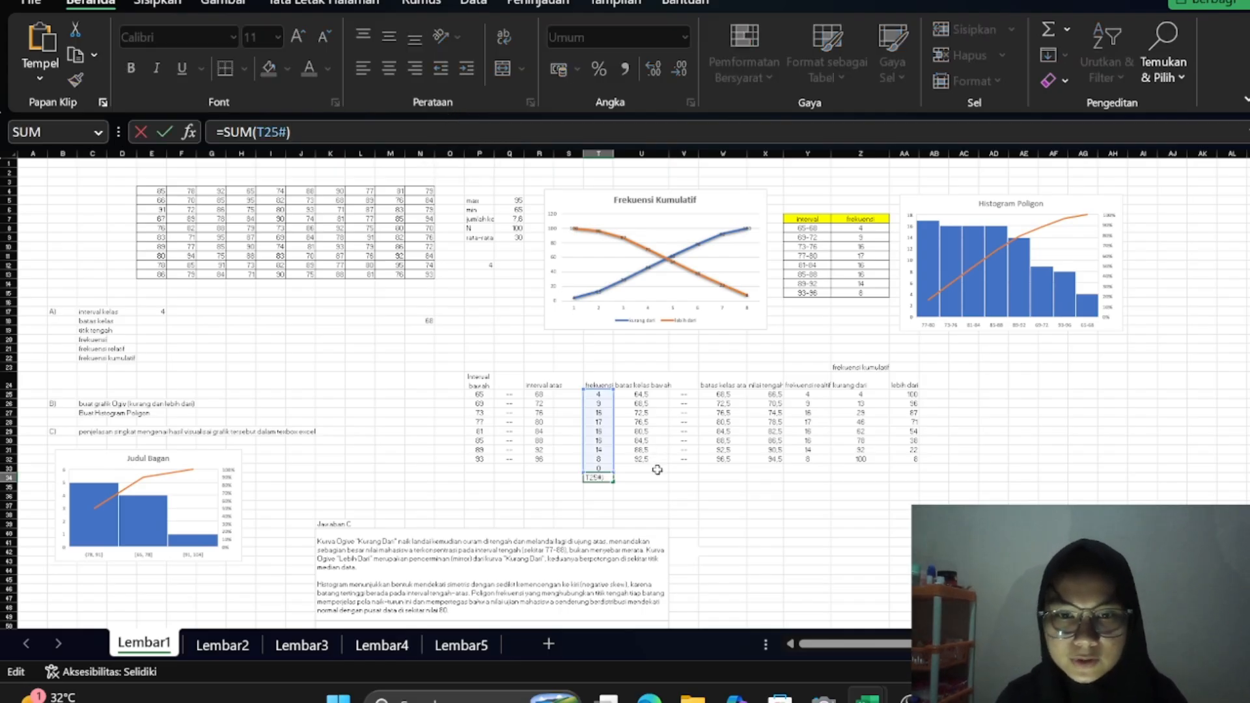
left_click(625, 504)
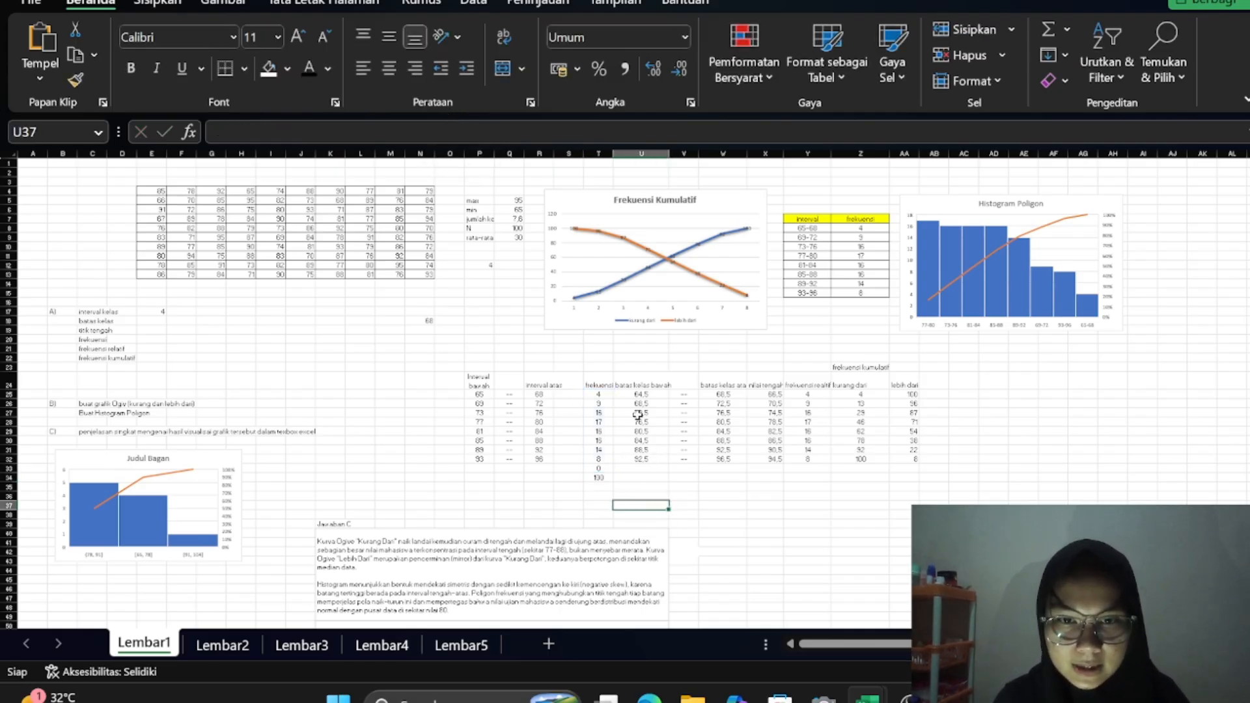
Examine the lower and upper class boundary formulas in the "batas kelas bawah" and "batas kelas atas" columns
left_click(641, 394)
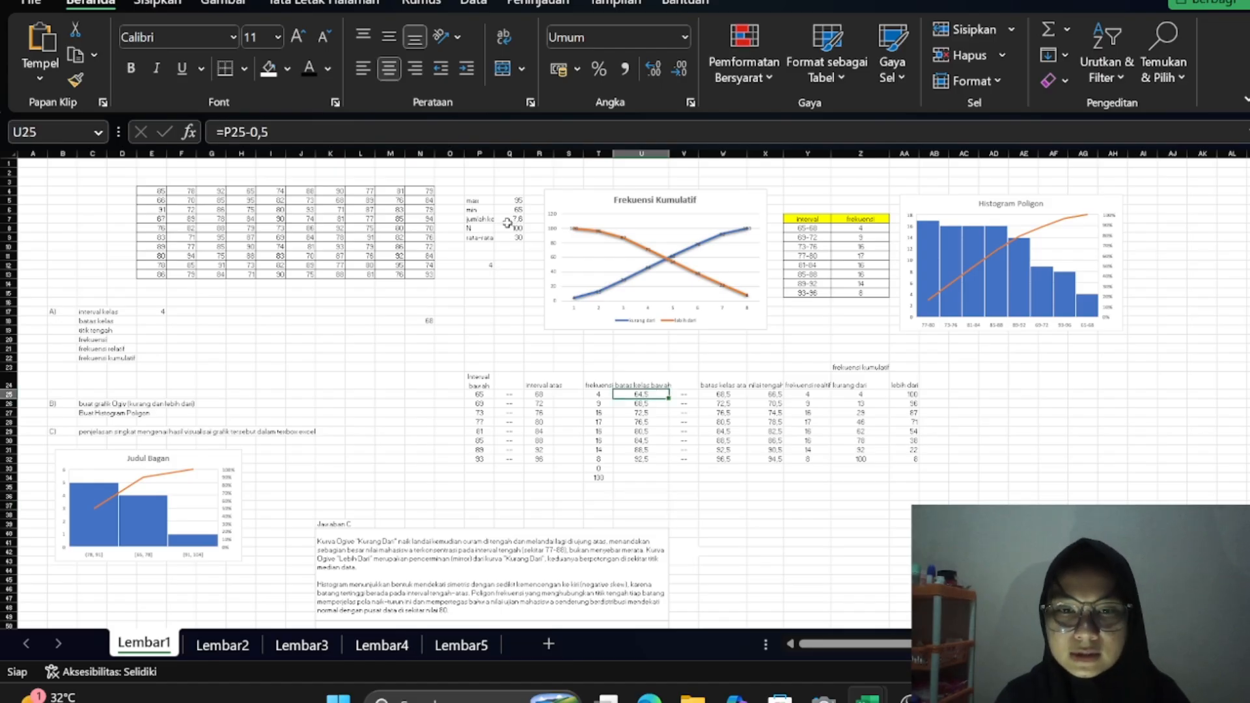
double_click(641, 394)
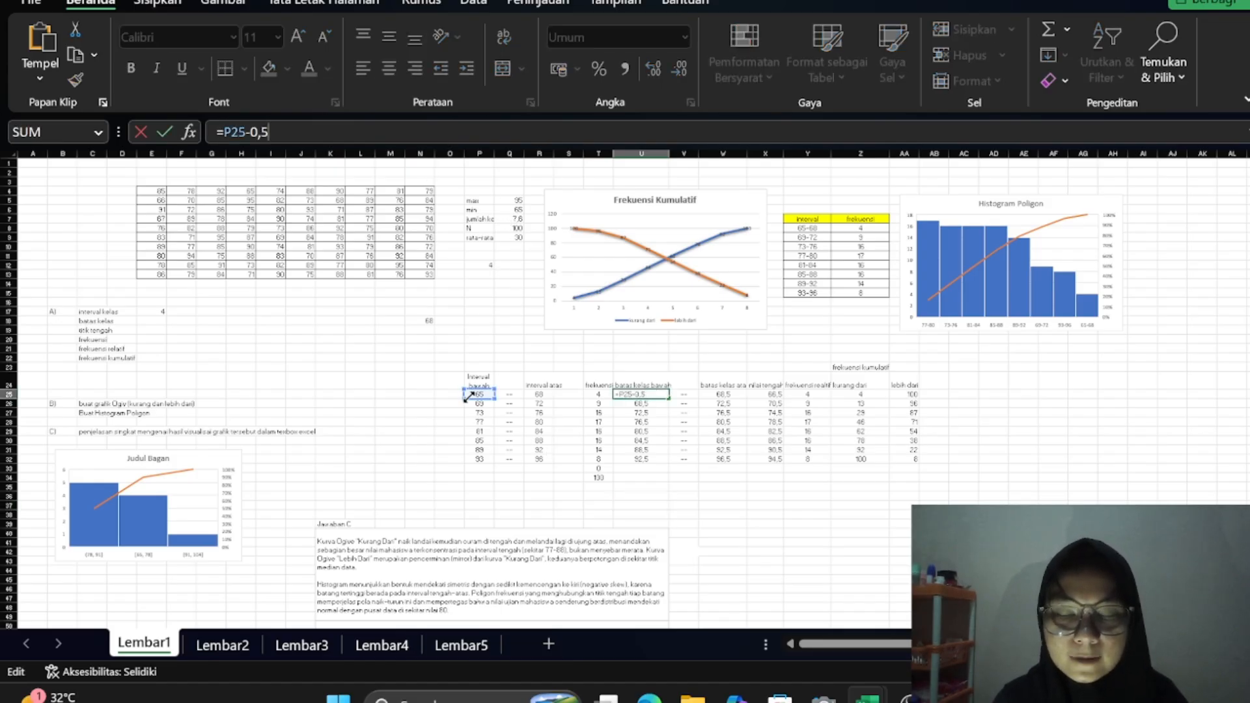
left_click(656, 459)
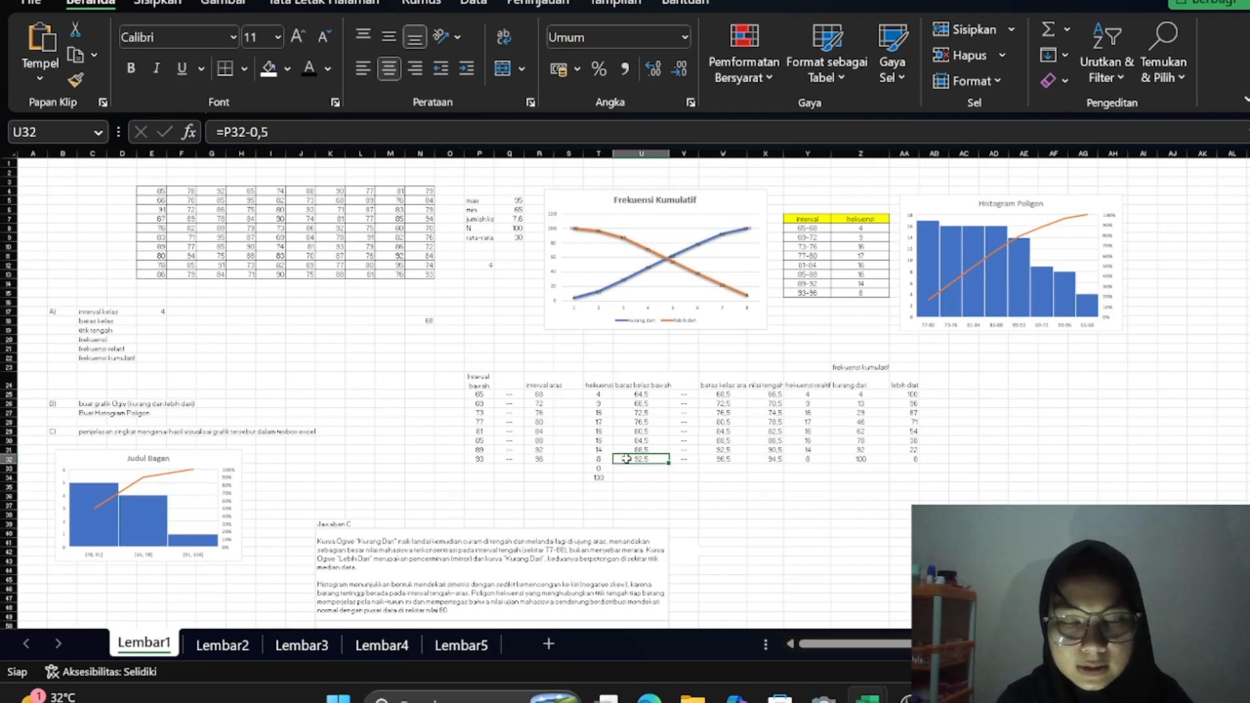
left_click(631, 405)
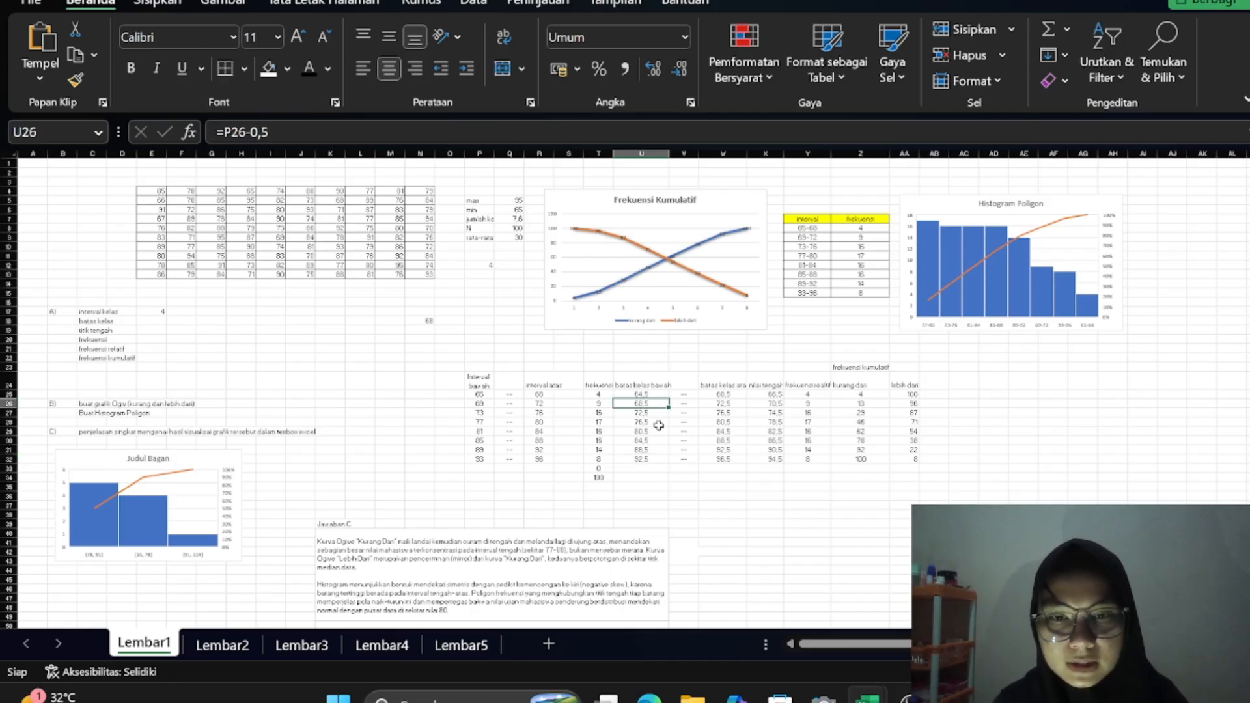
left_click(718, 404)
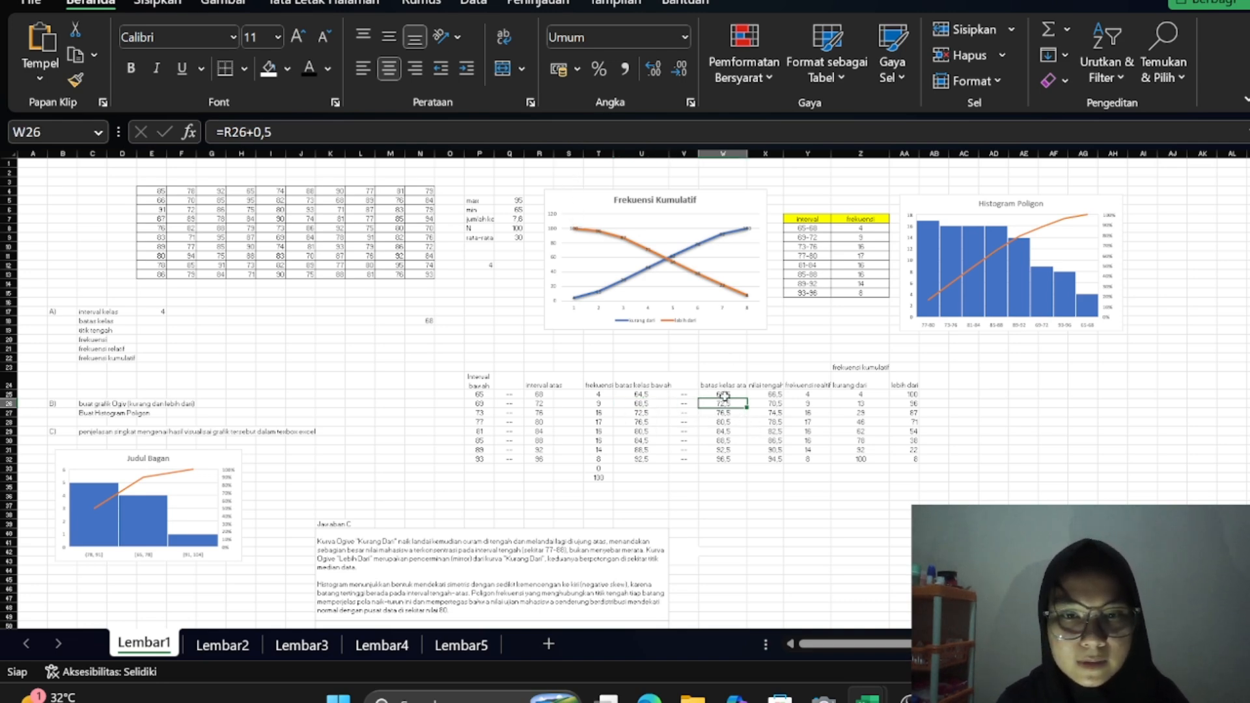
key("F2")
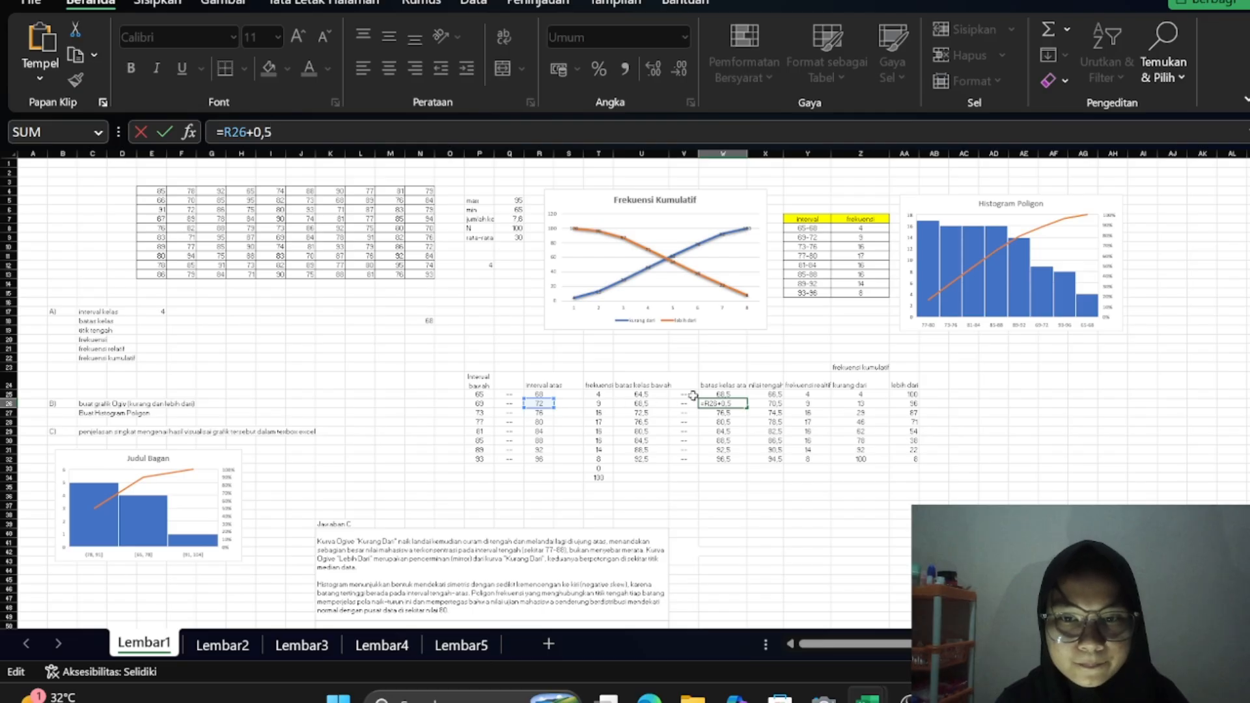
key("Escape")
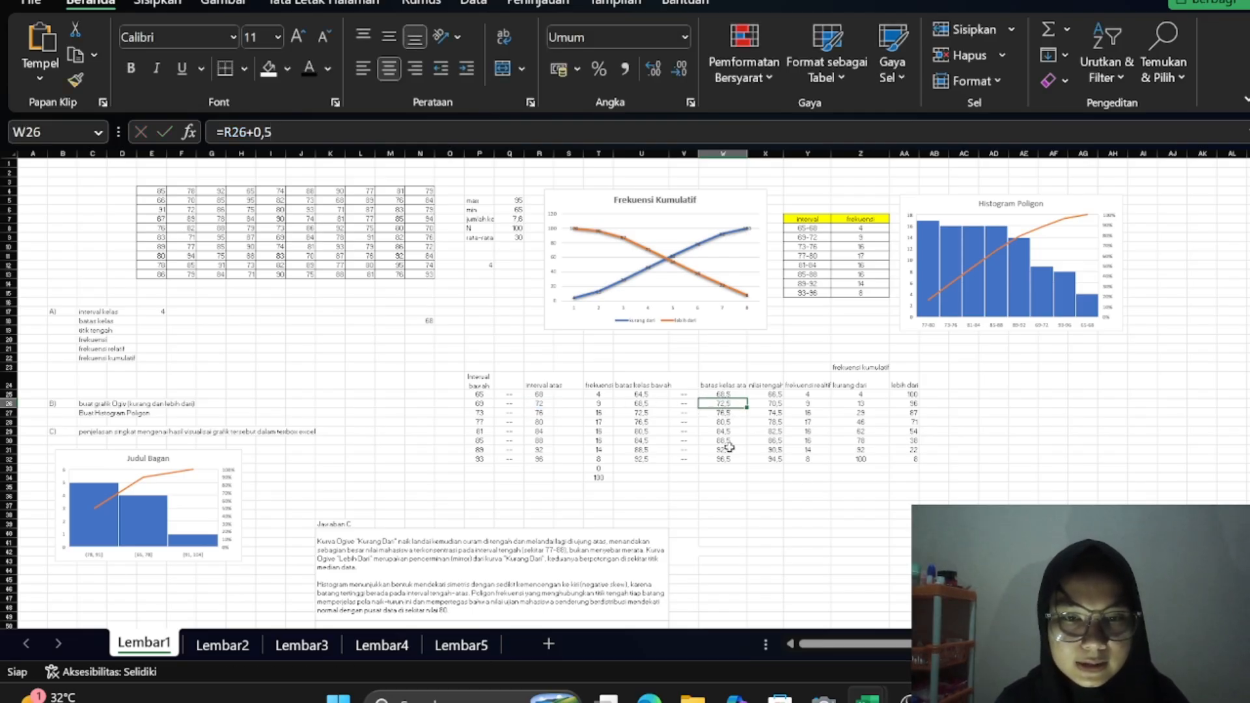
left_click(768, 516)
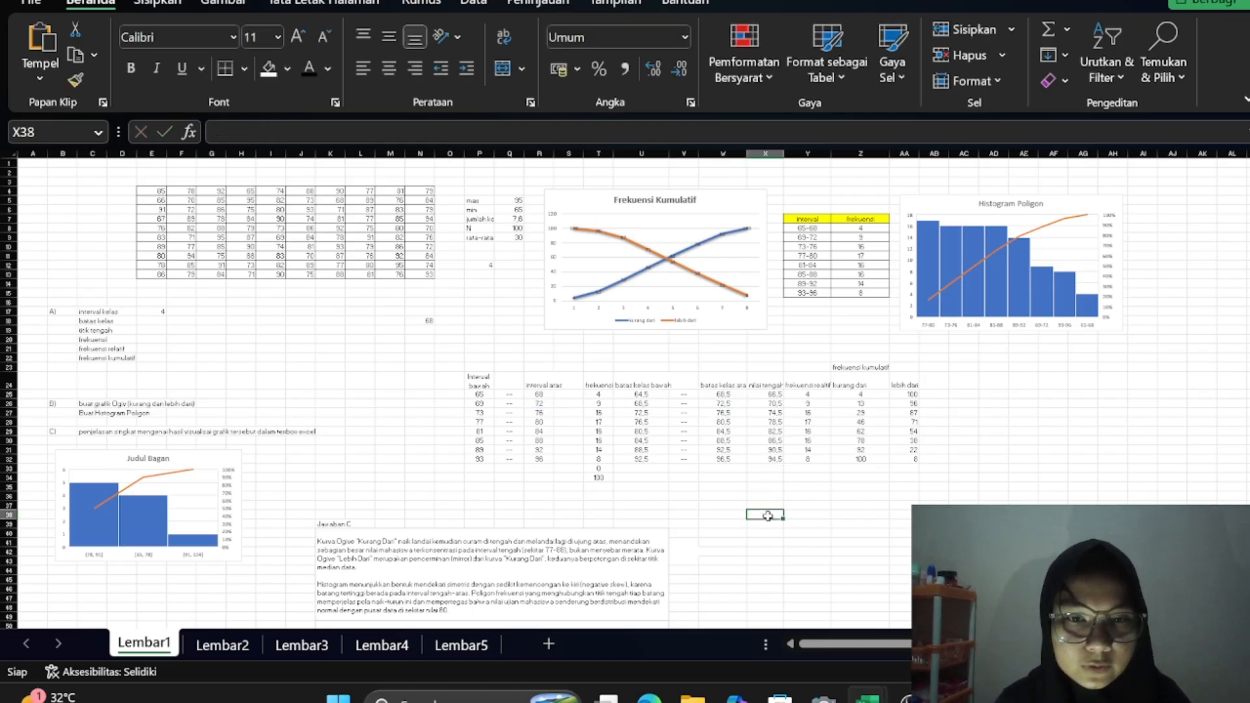
Inspect the midpoint formula in X25 and the relative frequency formula in Y25, including the cells they reference
left_click(752, 394)
left_click(489, 133)
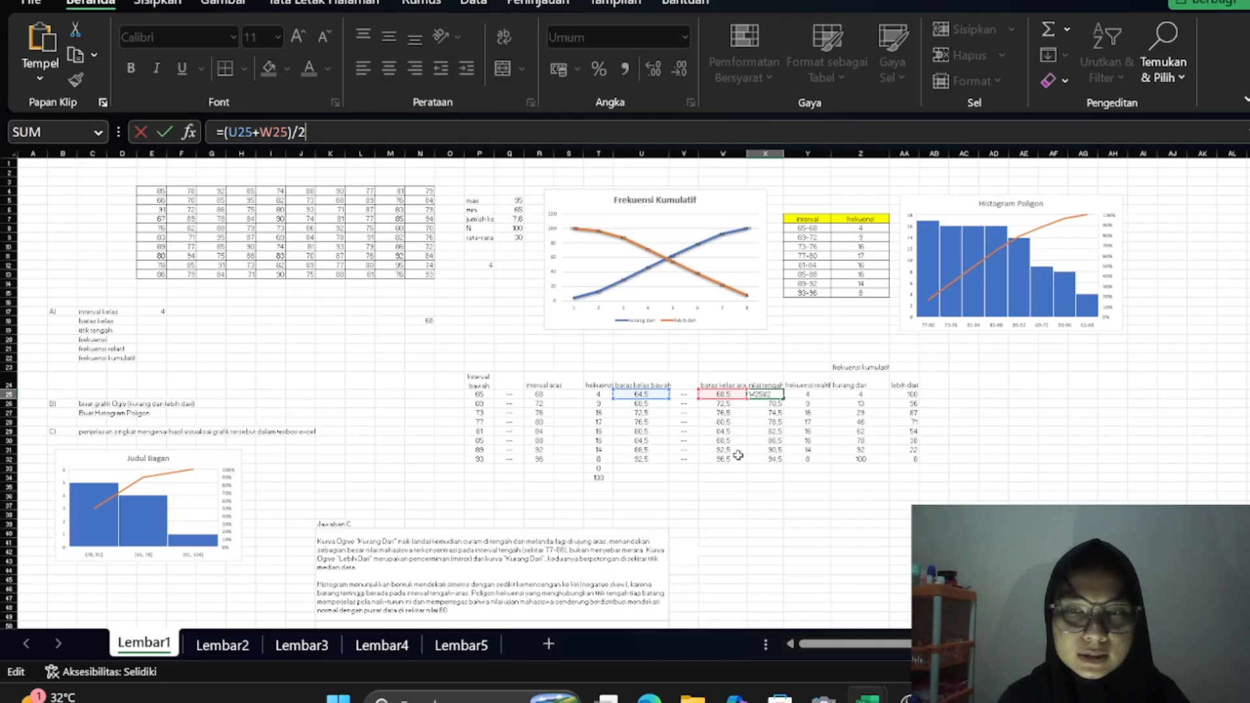
left_click(791, 496)
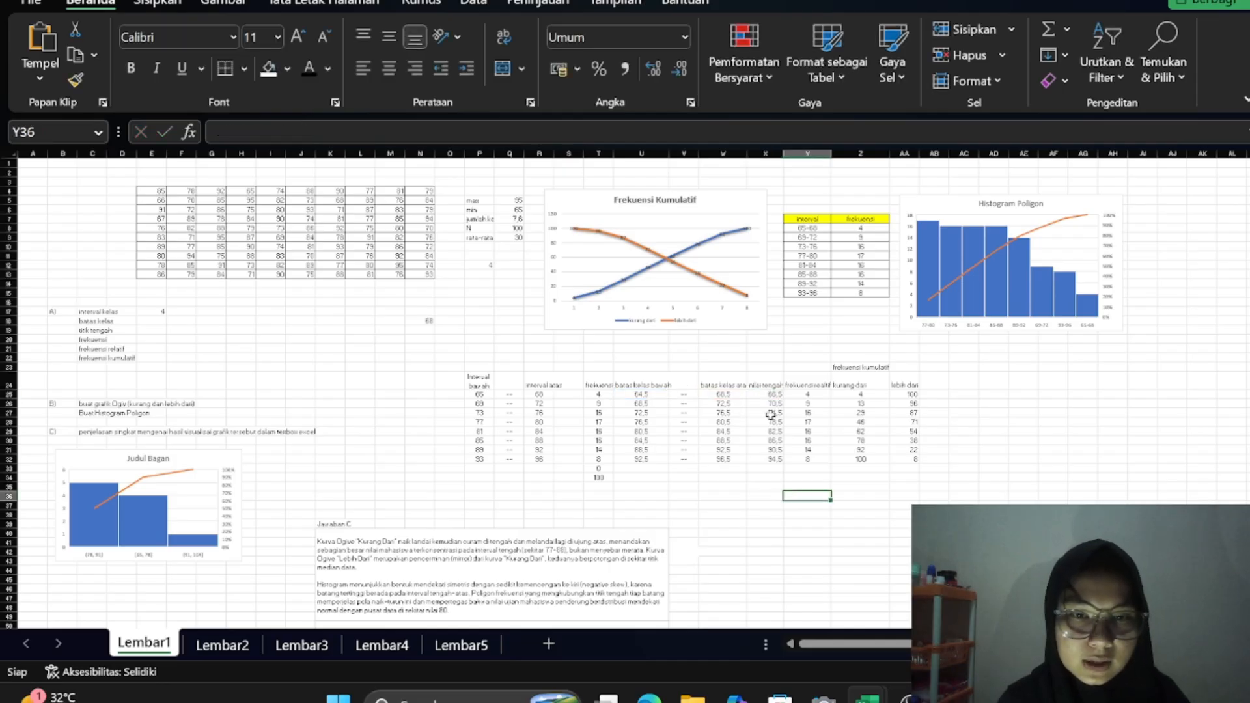
left_click(811, 394)
key("F2")
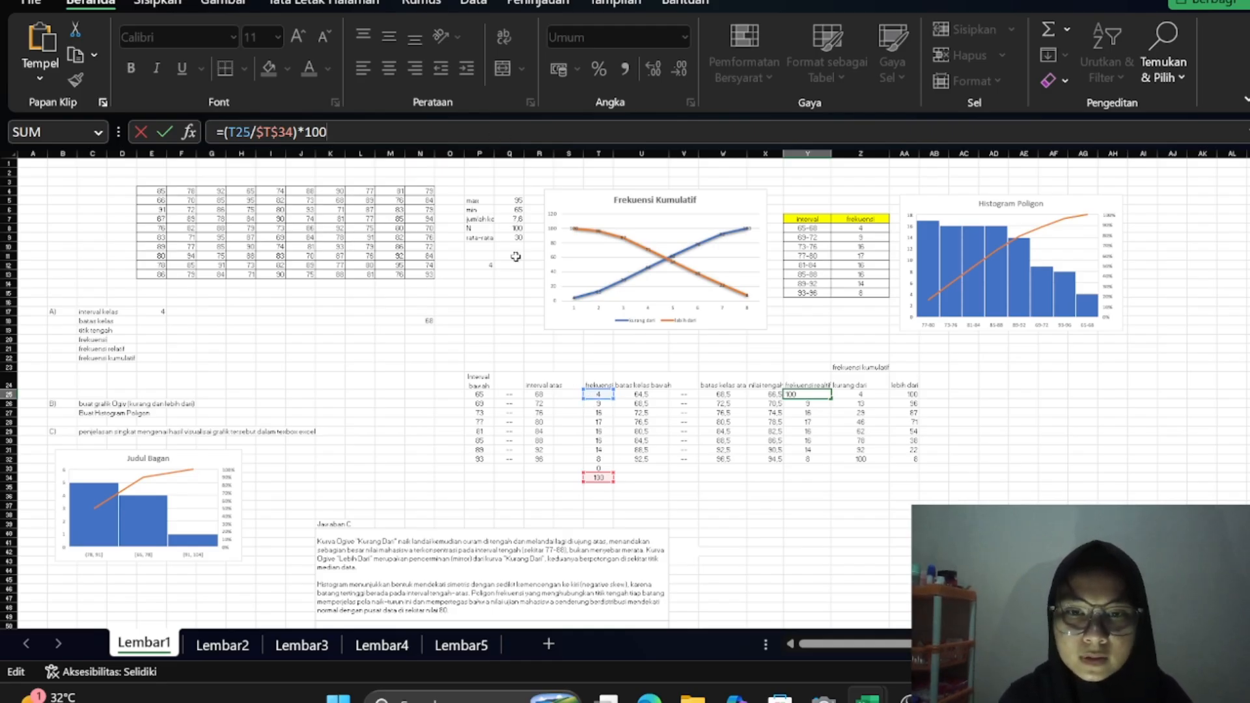
left_click(639, 513)
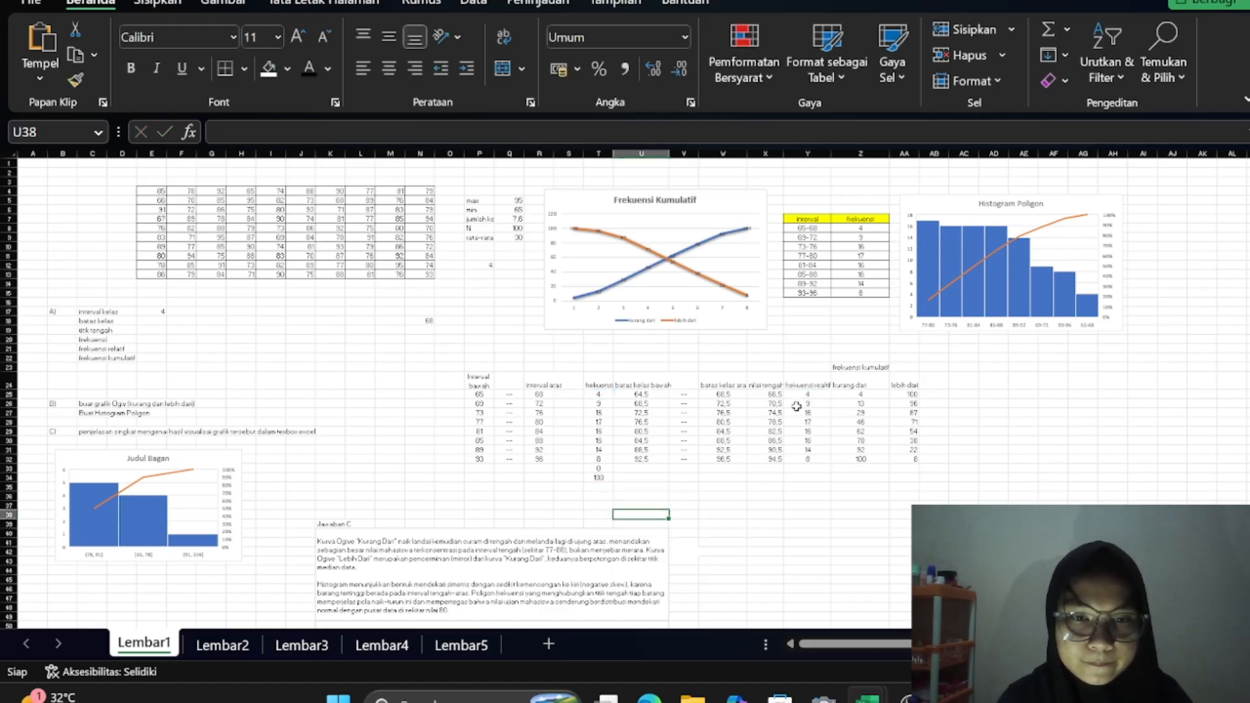
Examine the "kurang dari" cumulative frequency's starting value in Z25 and the formula in Z26
left_click(853, 395)
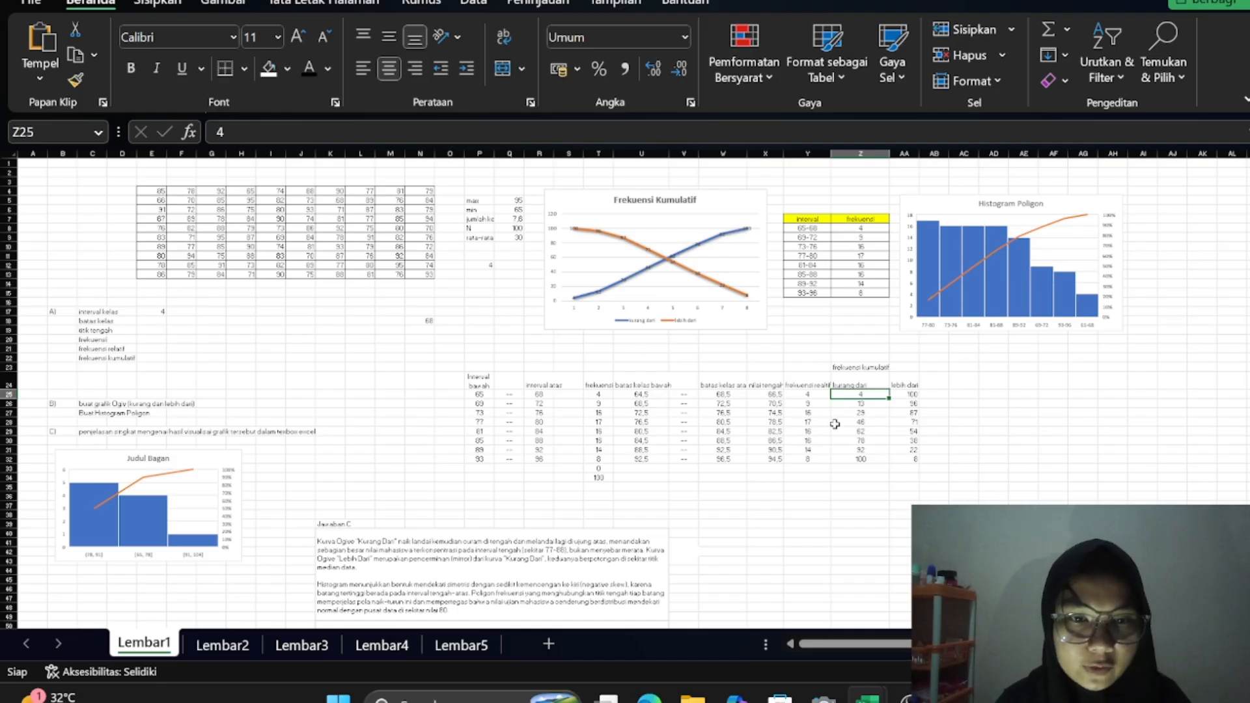
left_click(857, 404)
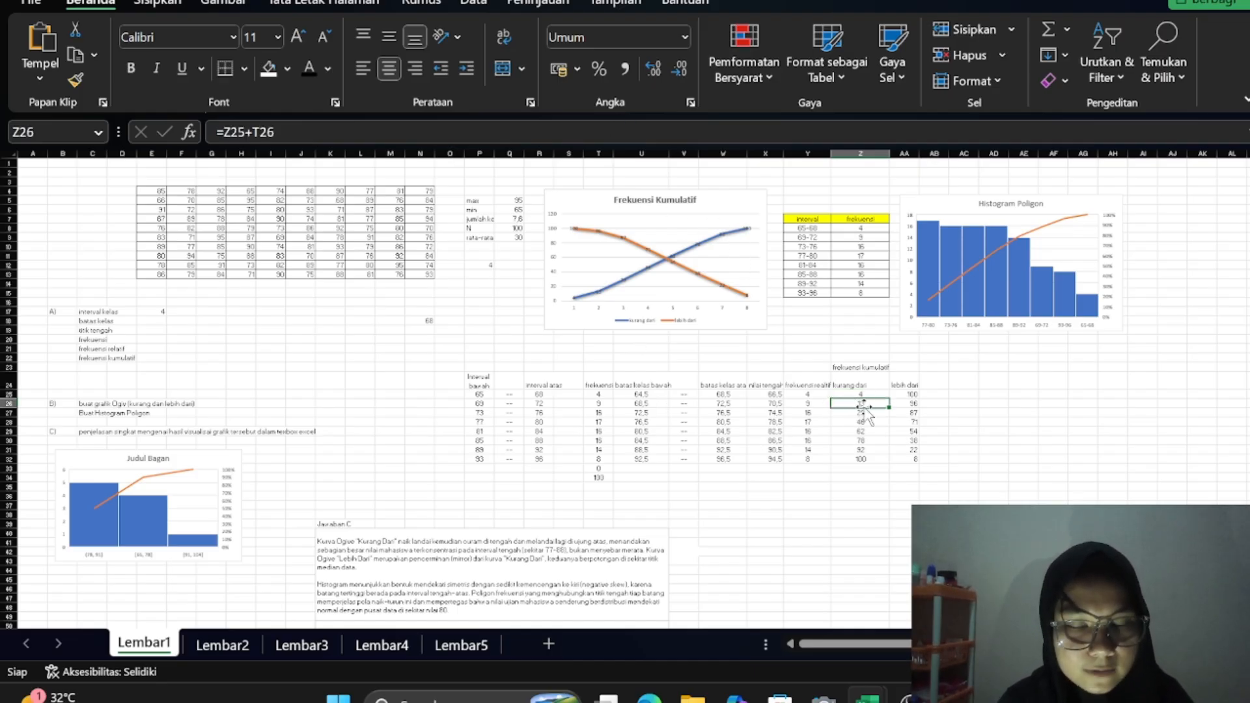
scroll(865, 413, "up", 4)
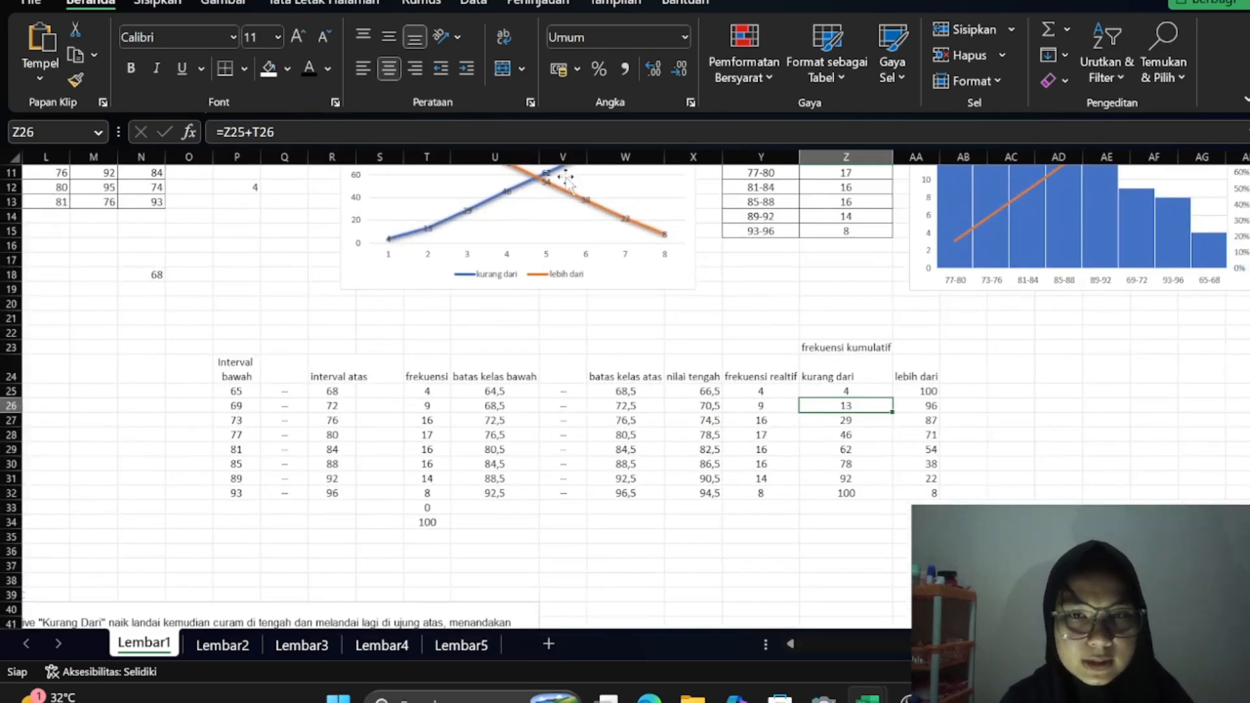
key("F2")
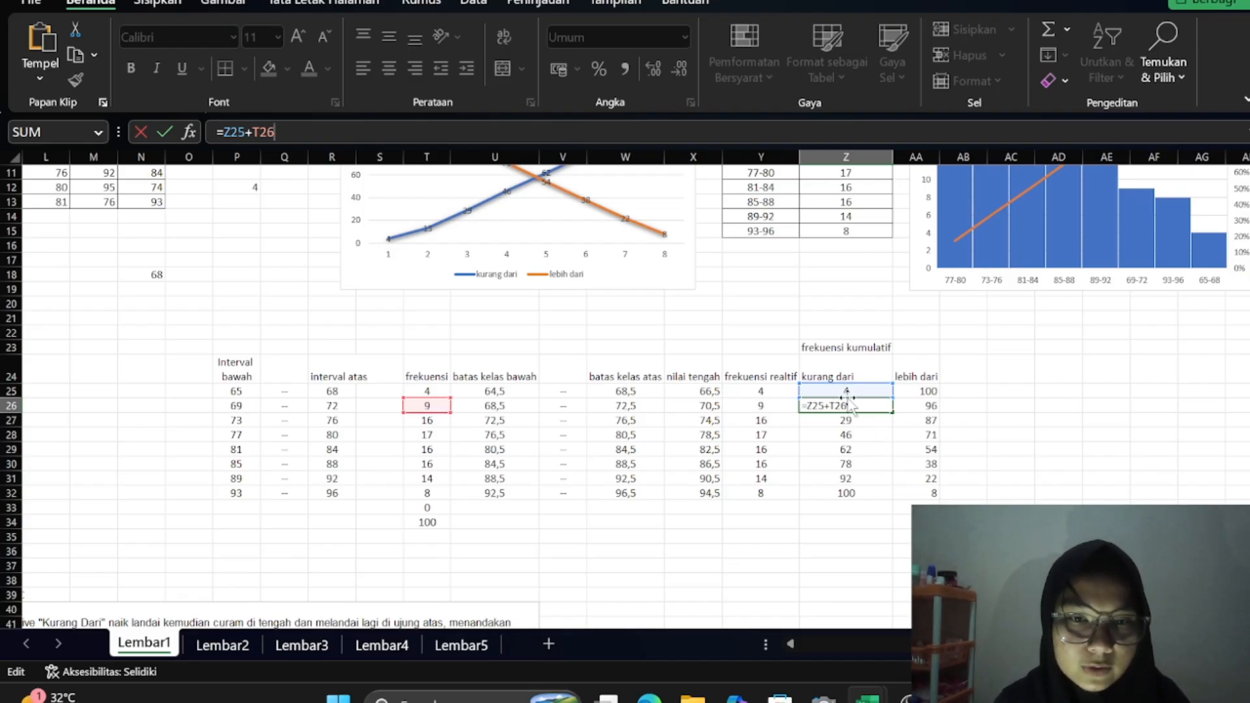
left_click(841, 575)
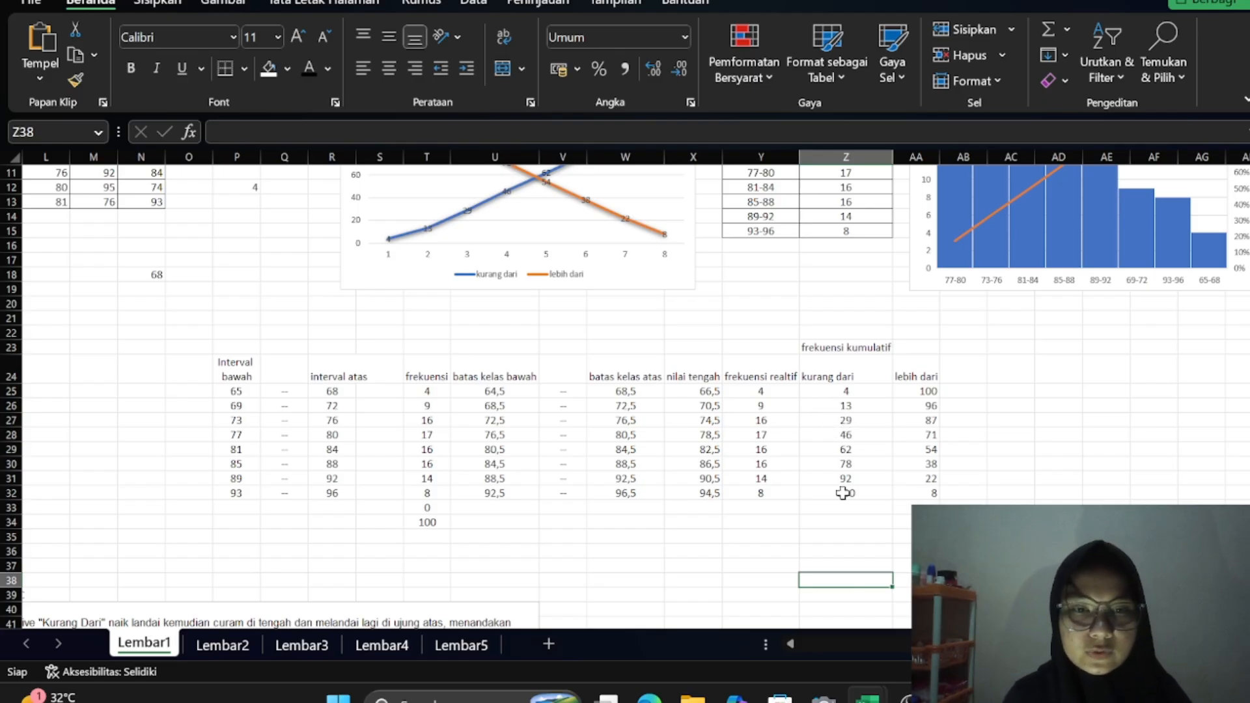
Examine the "lebih dari" cumulative frequency's starting value in AA25 and the formula in AA26
left_click(904, 391)
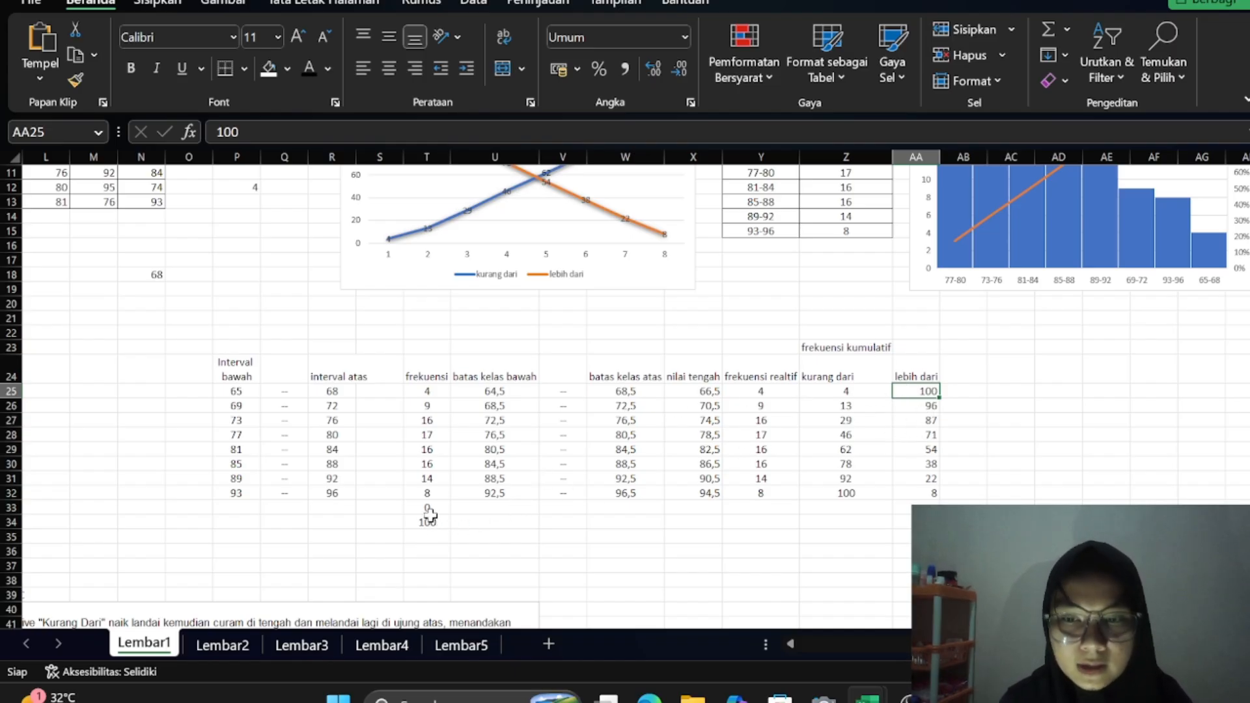
left_click(904, 405)
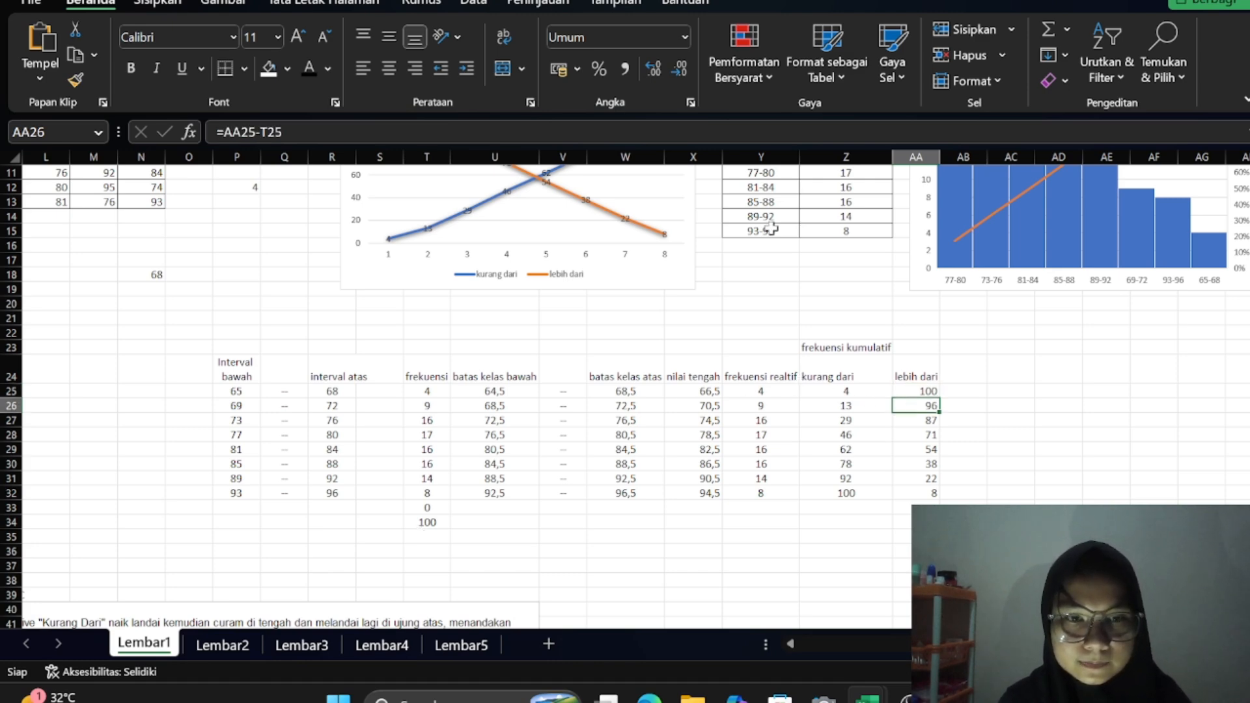
key("F2")
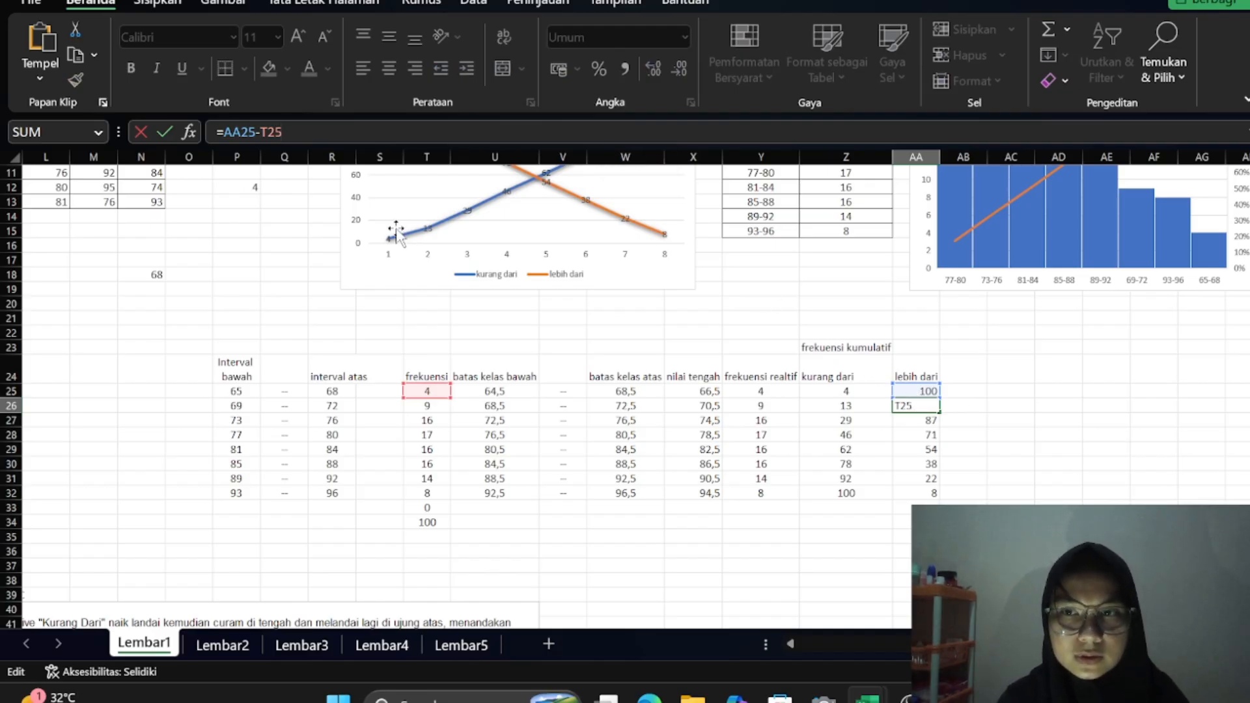
left_click(556, 579)
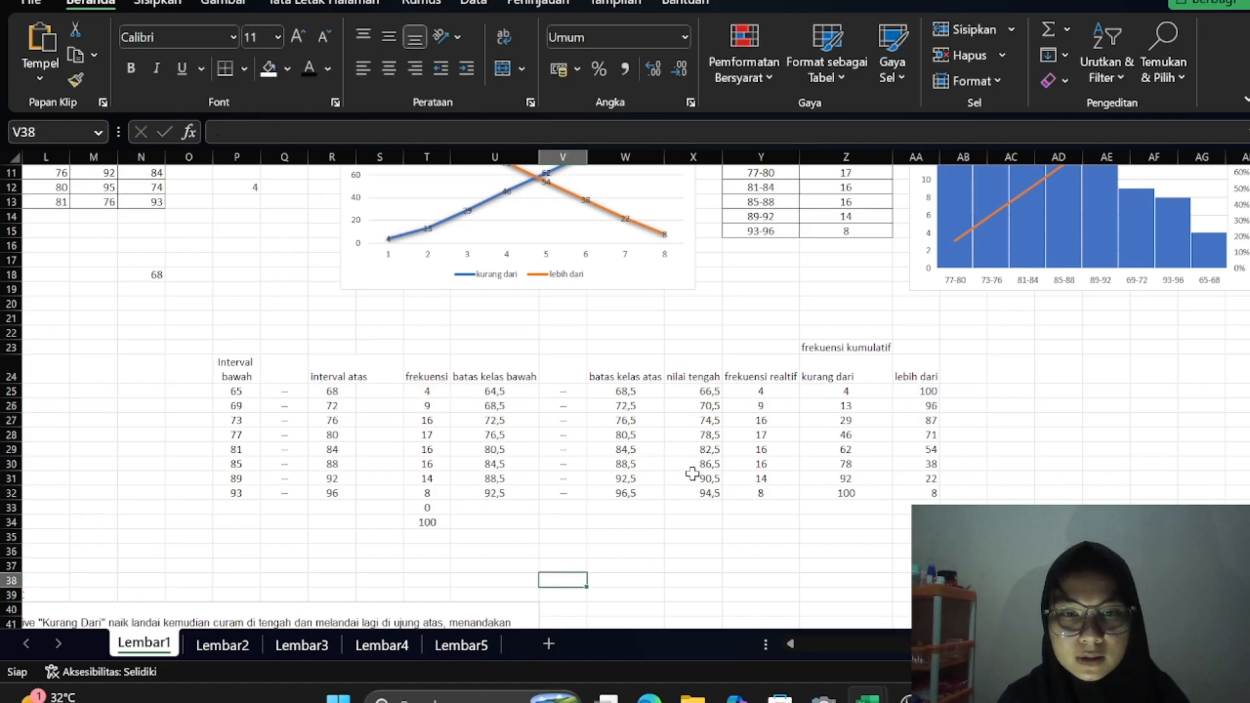
Review the finished frequency table and the instructions for tasks B and C on the same sheet
scroll(928, 459, "down", 1)
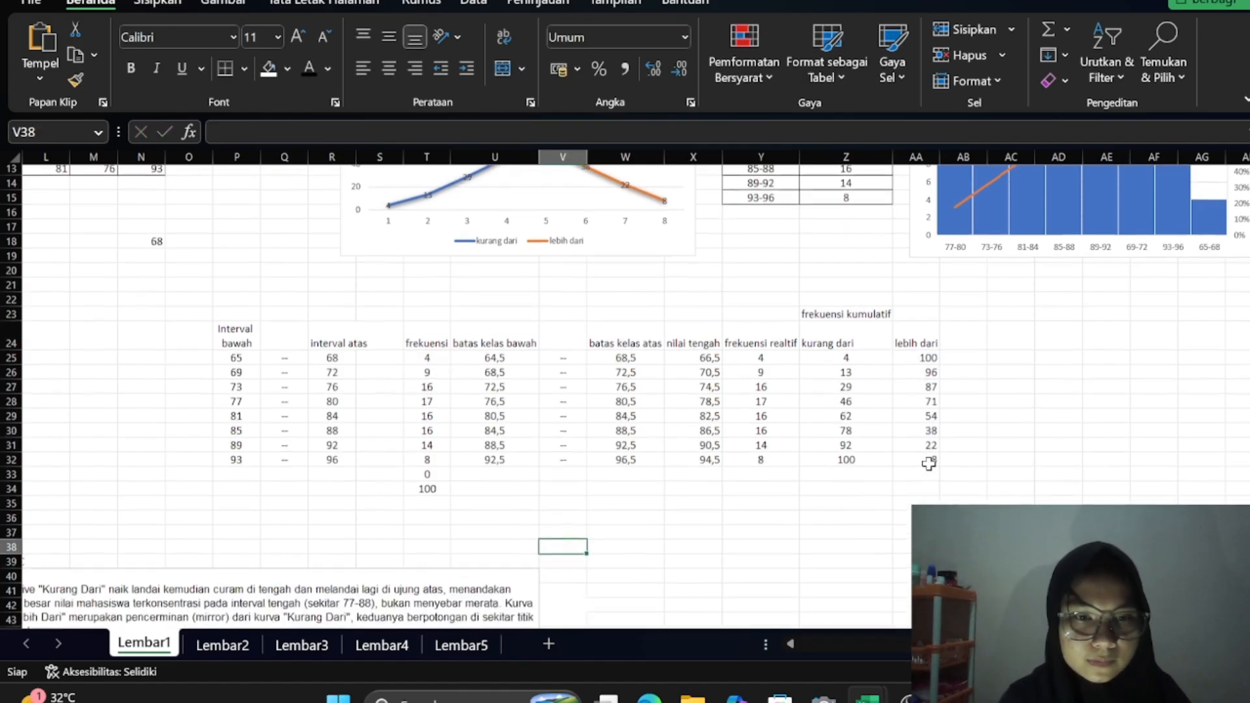
scroll(928, 459, "left", 2)
scroll(835, 480, "left", 1)
scroll(833, 480, "down", 2)
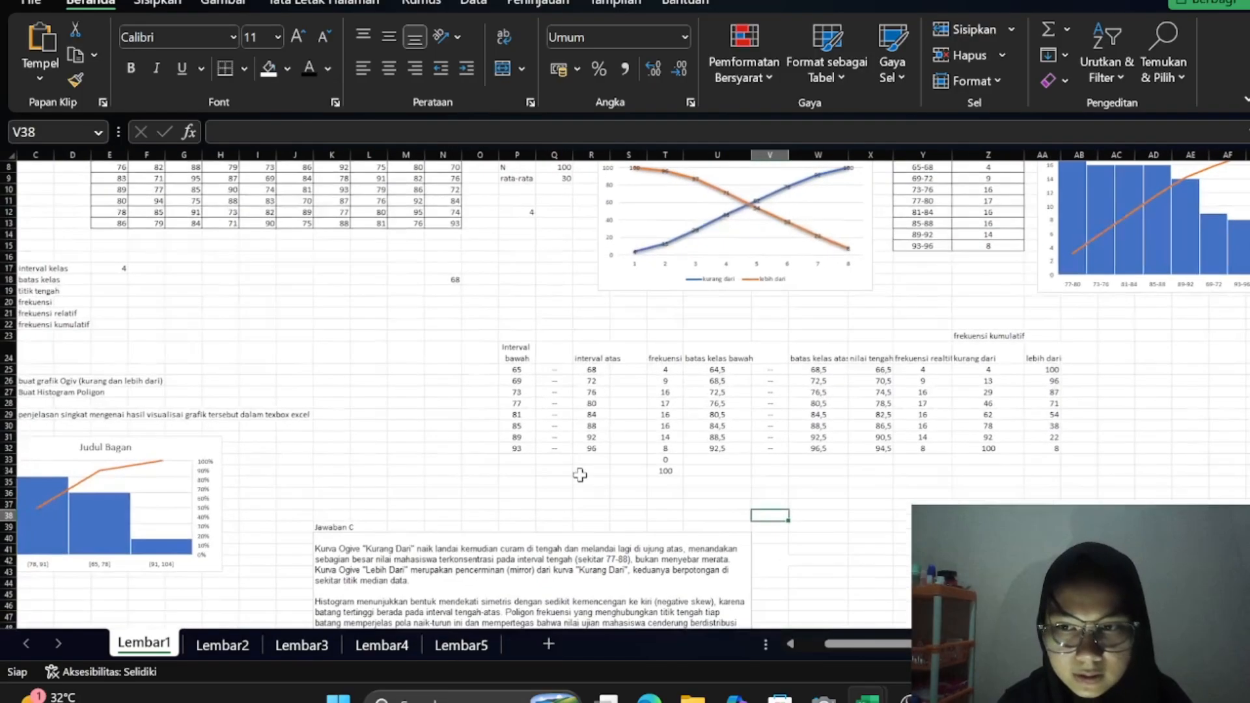
scroll(579, 474, "left", 2)
scroll(223, 437, "up", 3)
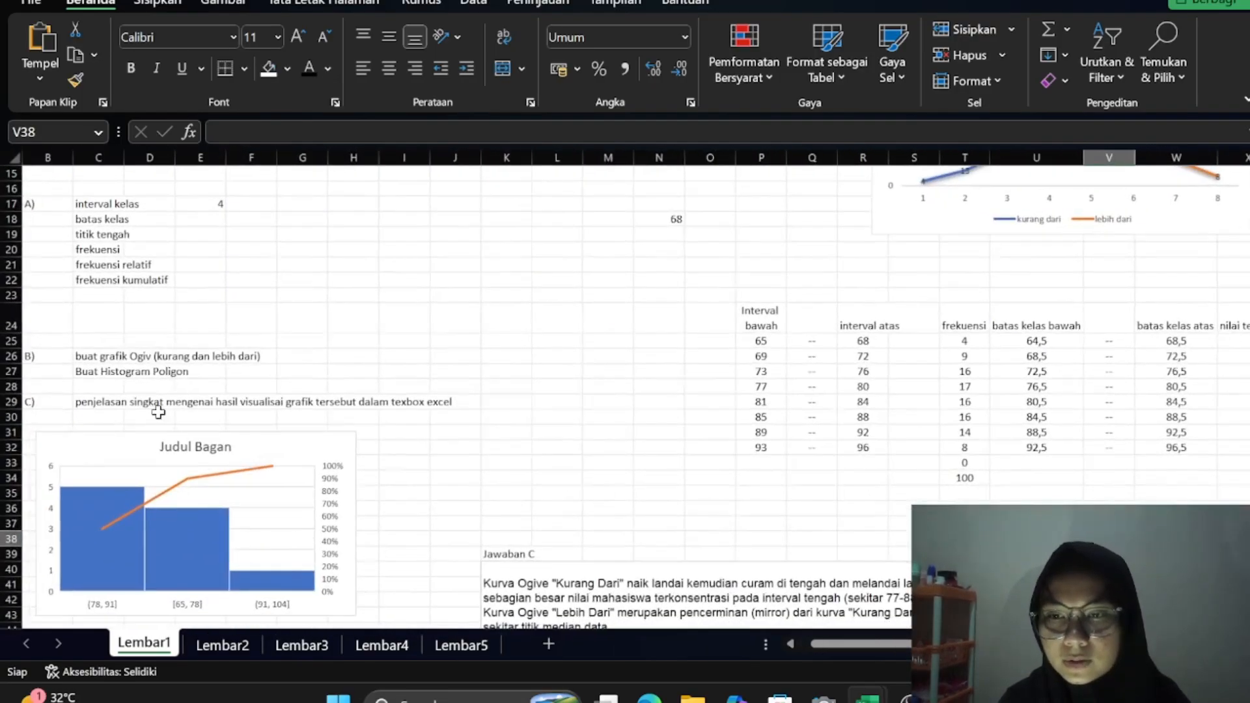
Delete the leftover "Judul Bagan" chart below the task C instruction on Lembar1
scroll(276, 427, "down", 1)
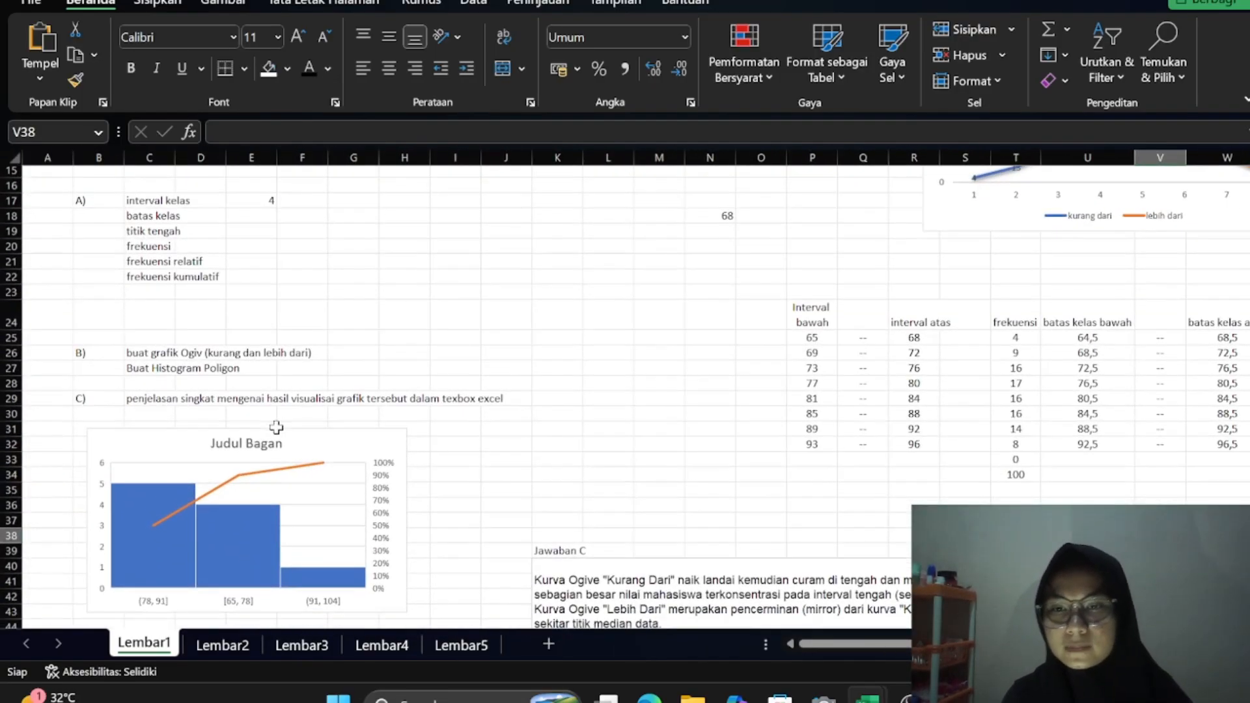
left_click(360, 459)
key("Delete")
scroll(419, 420, "down", 1)
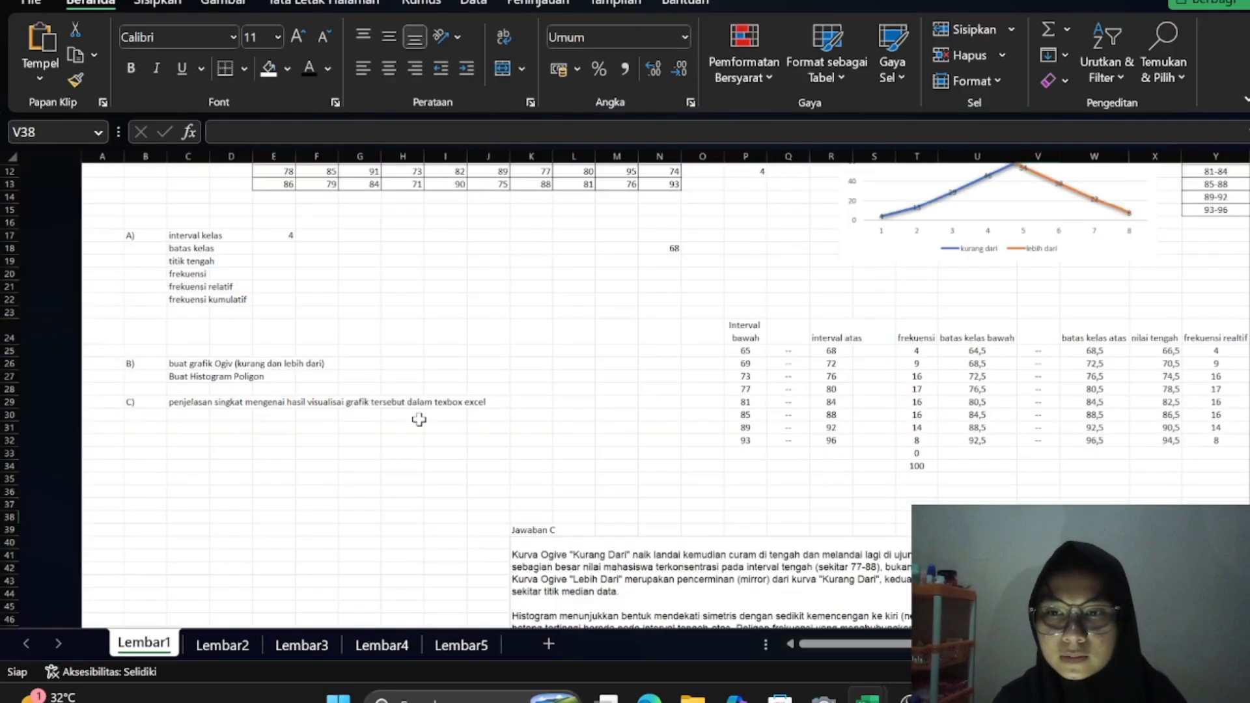
Examine the "Frekuensi Kumulatif" ogive chart and the "Histogram Poligon" chart against the task B instructions
scroll(419, 419, "right", 3)
scroll(615, 338, "up", 3)
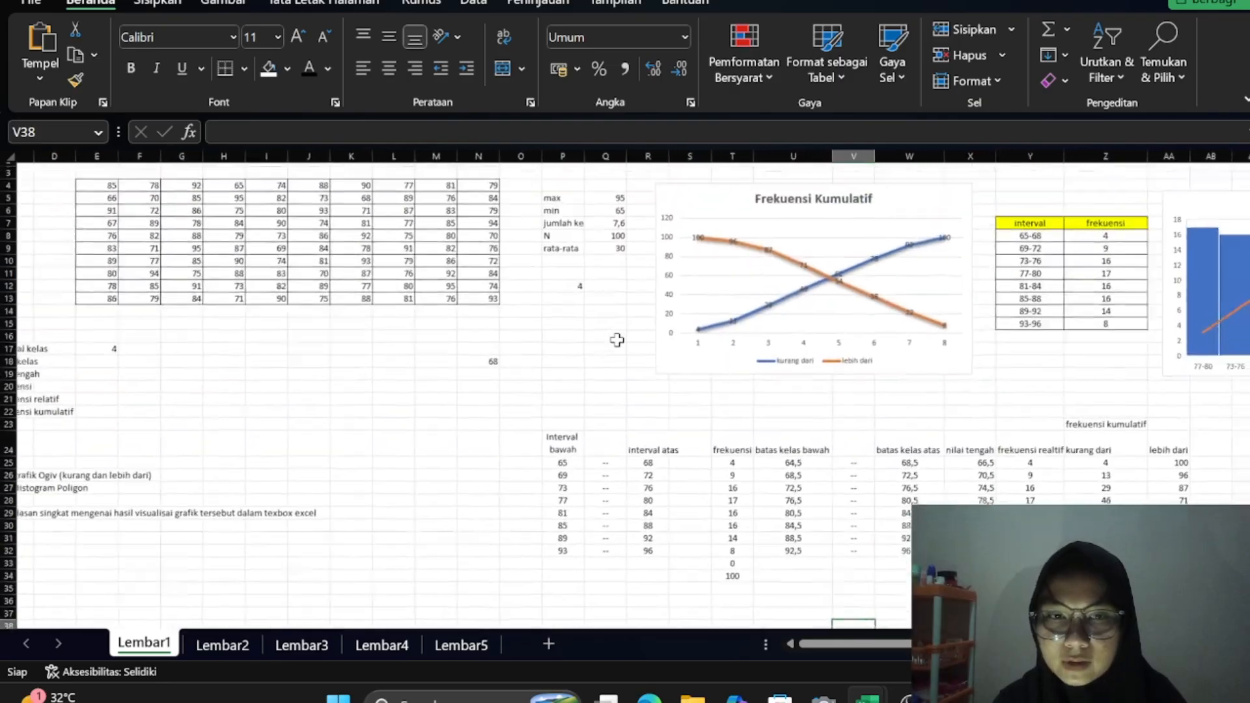
scroll(617, 340, "right", 2)
scroll(692, 293, "up", 2)
scroll(692, 293, "down", 2)
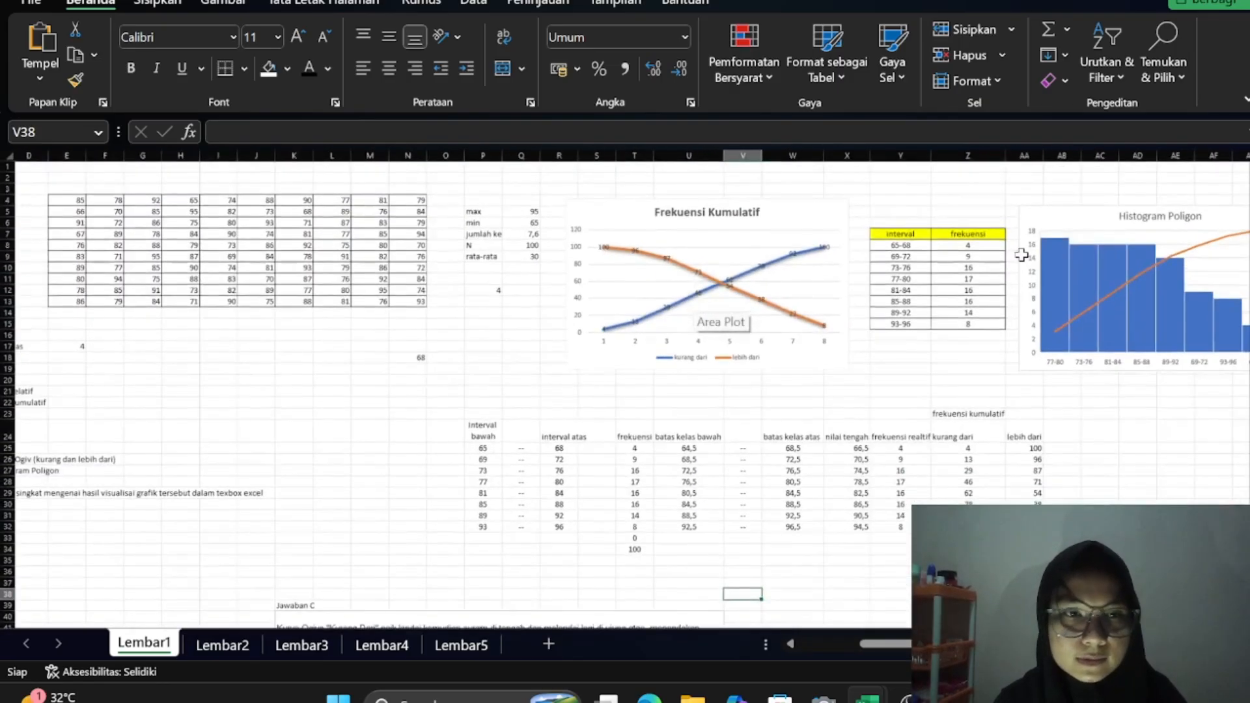
scroll(1020, 255, "left", 5)
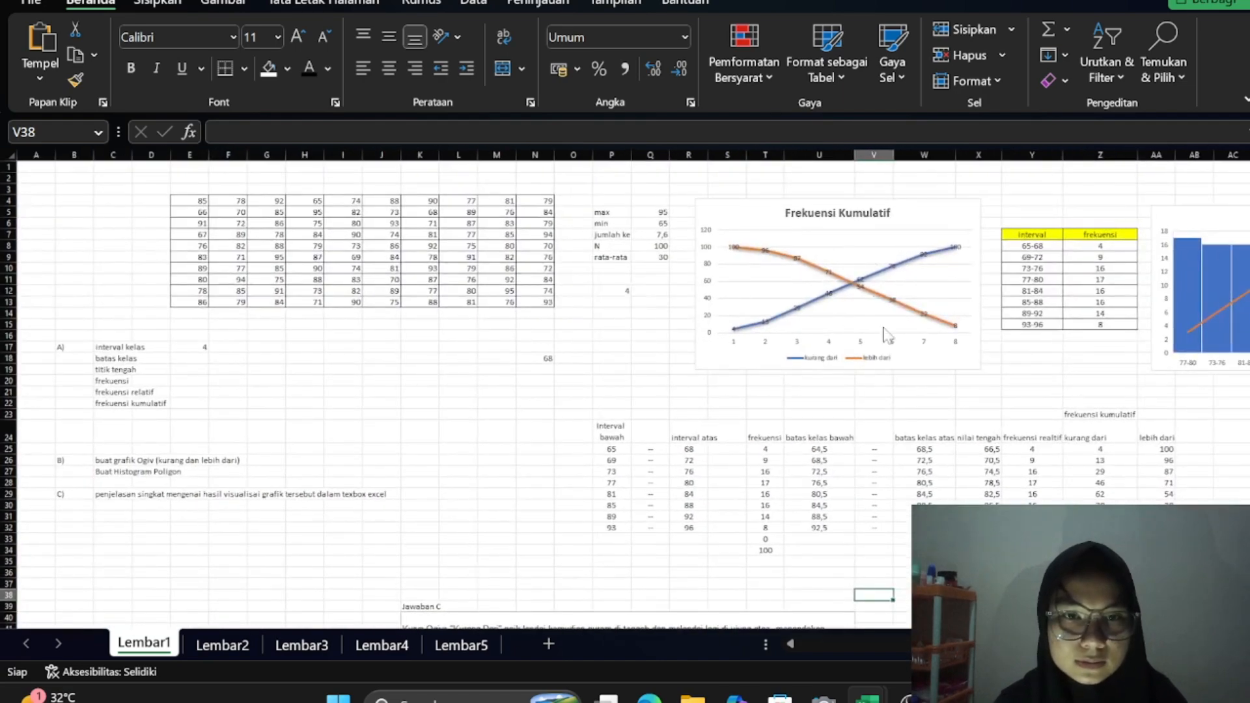
scroll(846, 274, "up", 1)
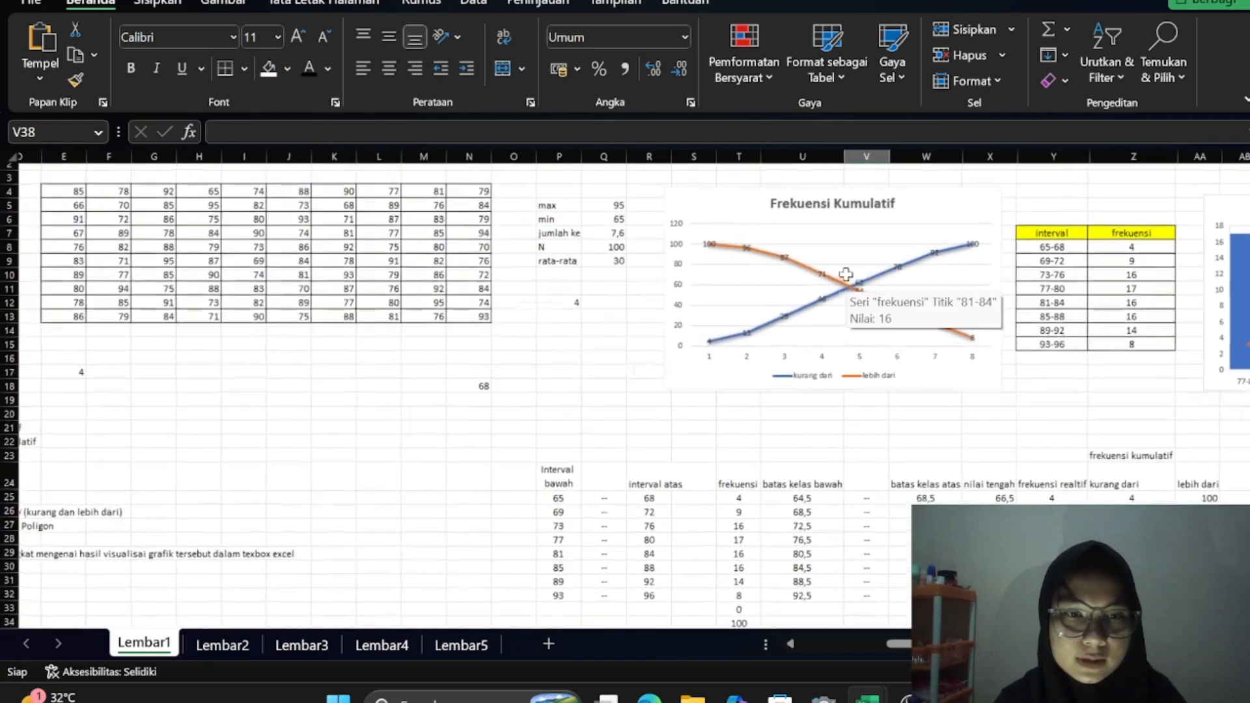
scroll(872, 280, "up", 1)
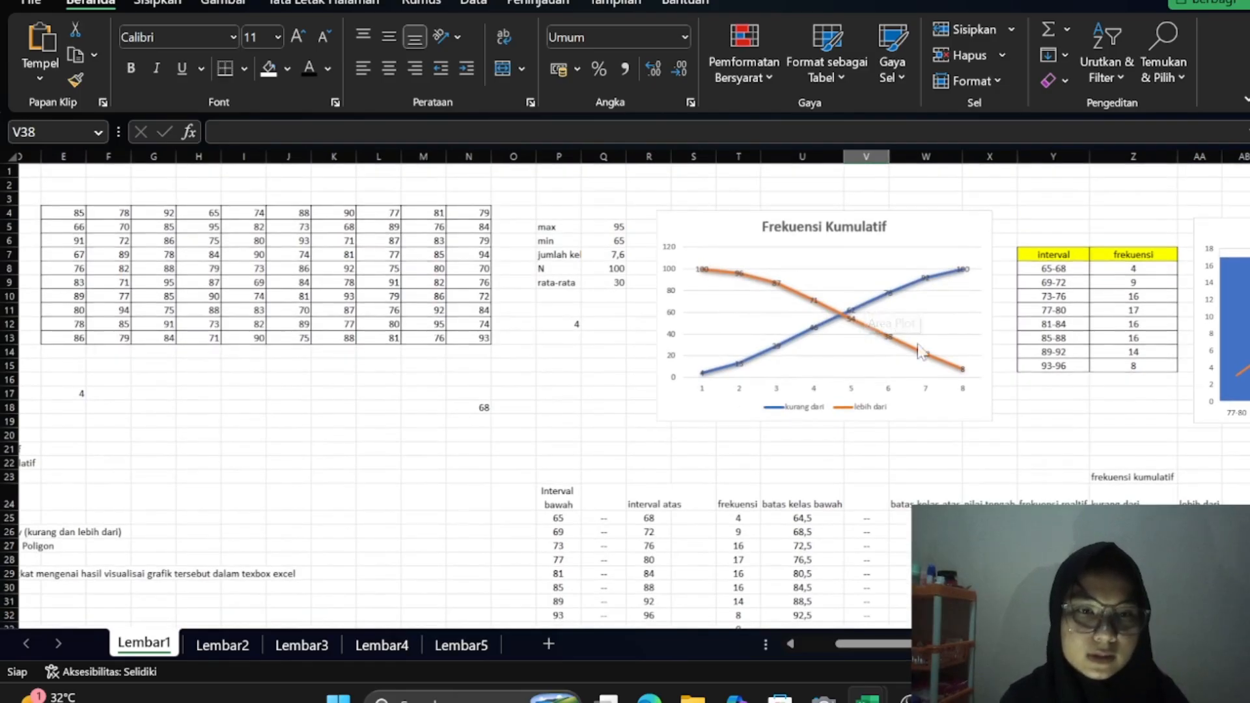
scroll(920, 352, "left", 1)
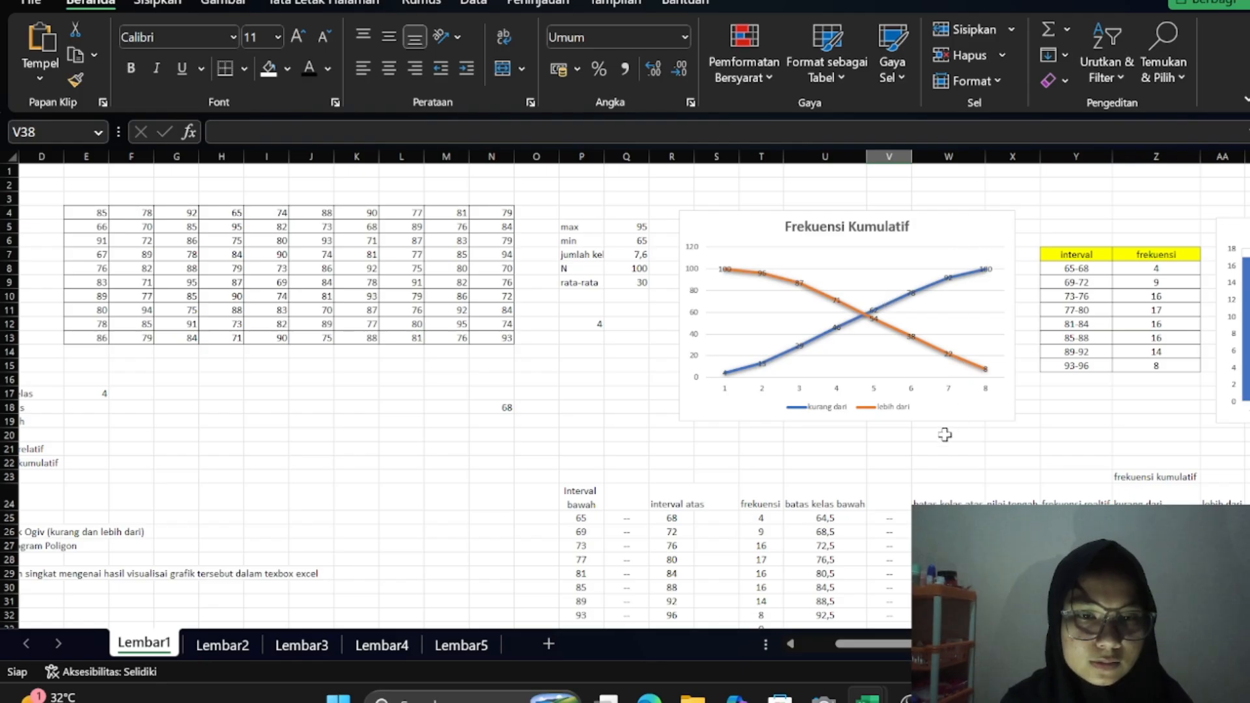
scroll(496, 483, "left", 3)
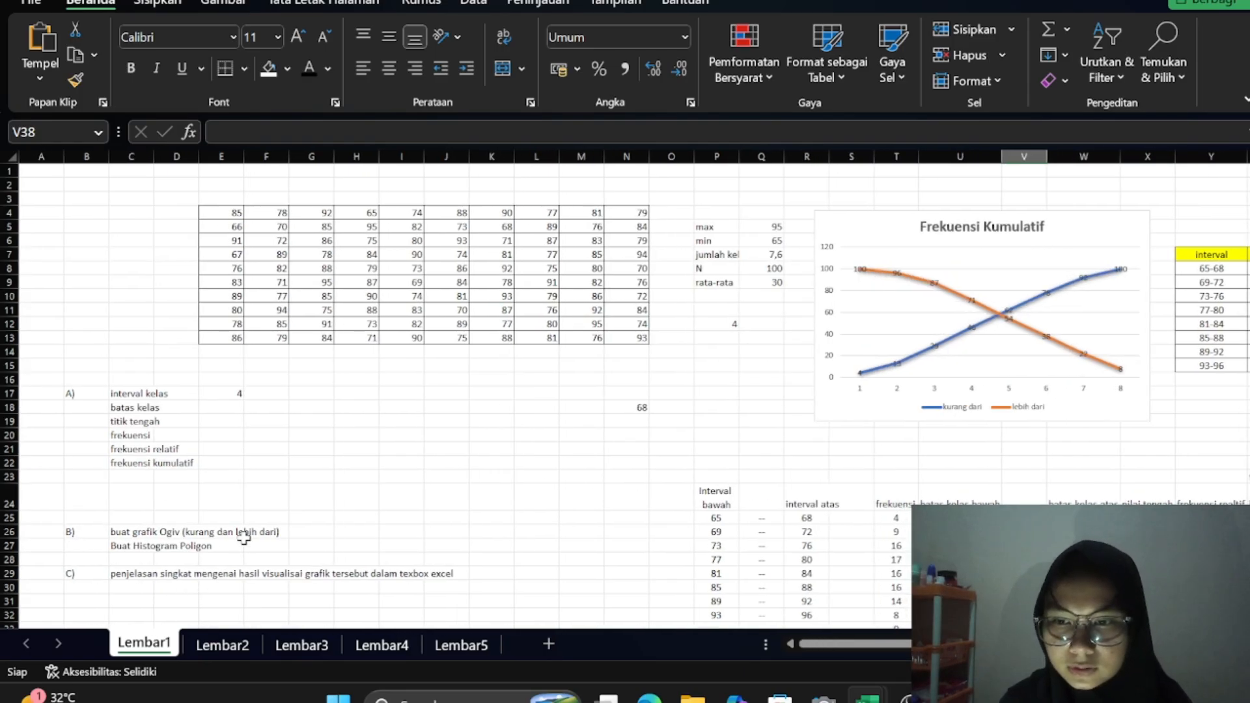
scroll(524, 398, "right", 10)
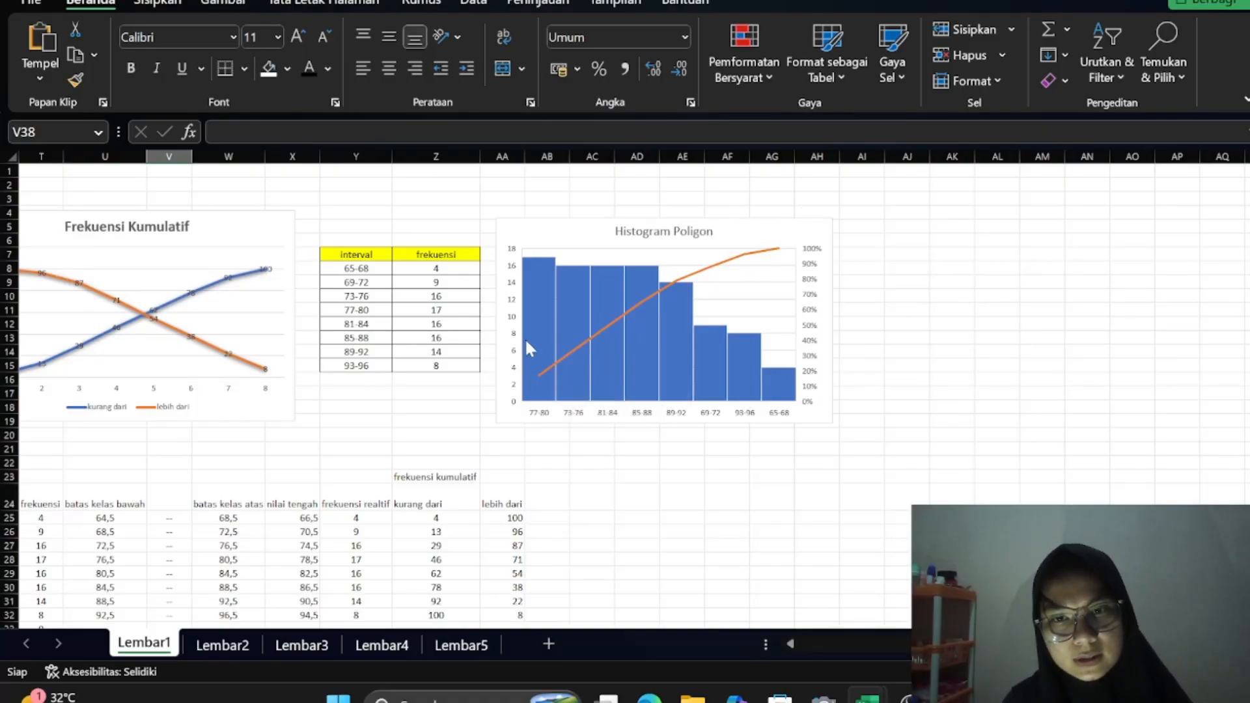
Read the "Jawaban C" text box explaining the ogive and histogram results, including how it relates to the whole sheet
scroll(573, 458, "down", 4)
scroll(479, 454, "left", 7)
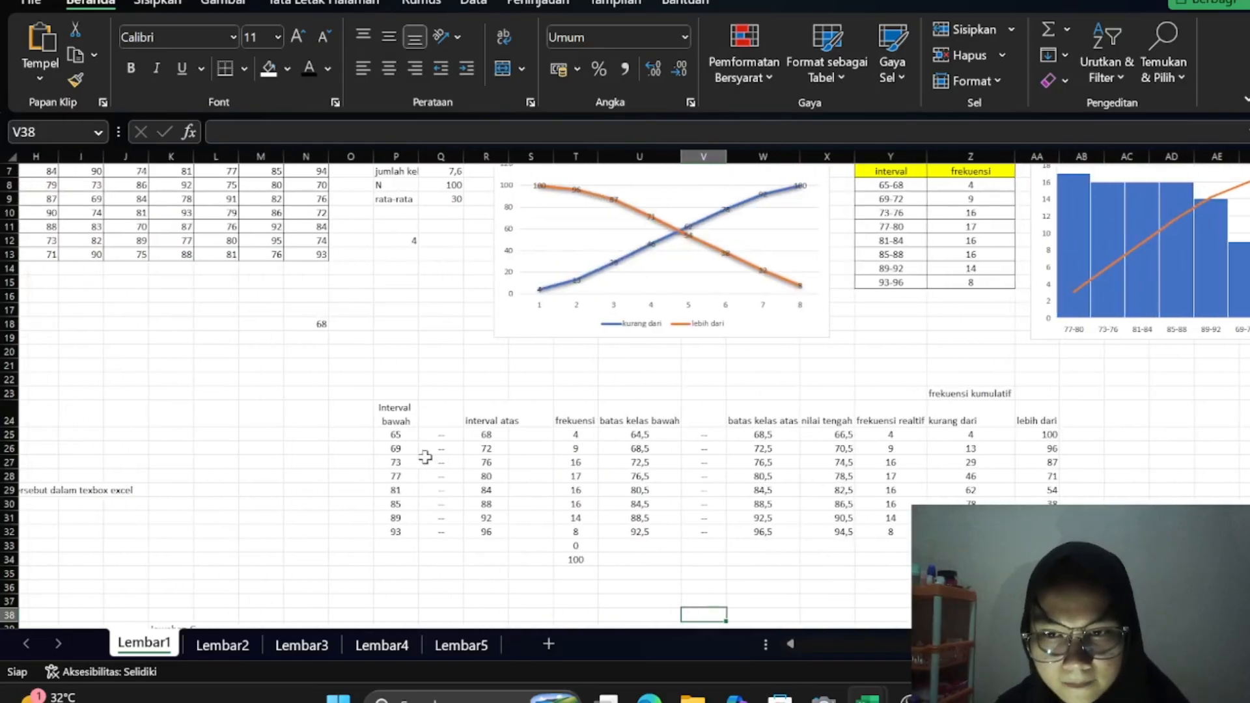
scroll(333, 447, "down", 3)
scroll(332, 447, "left", 4)
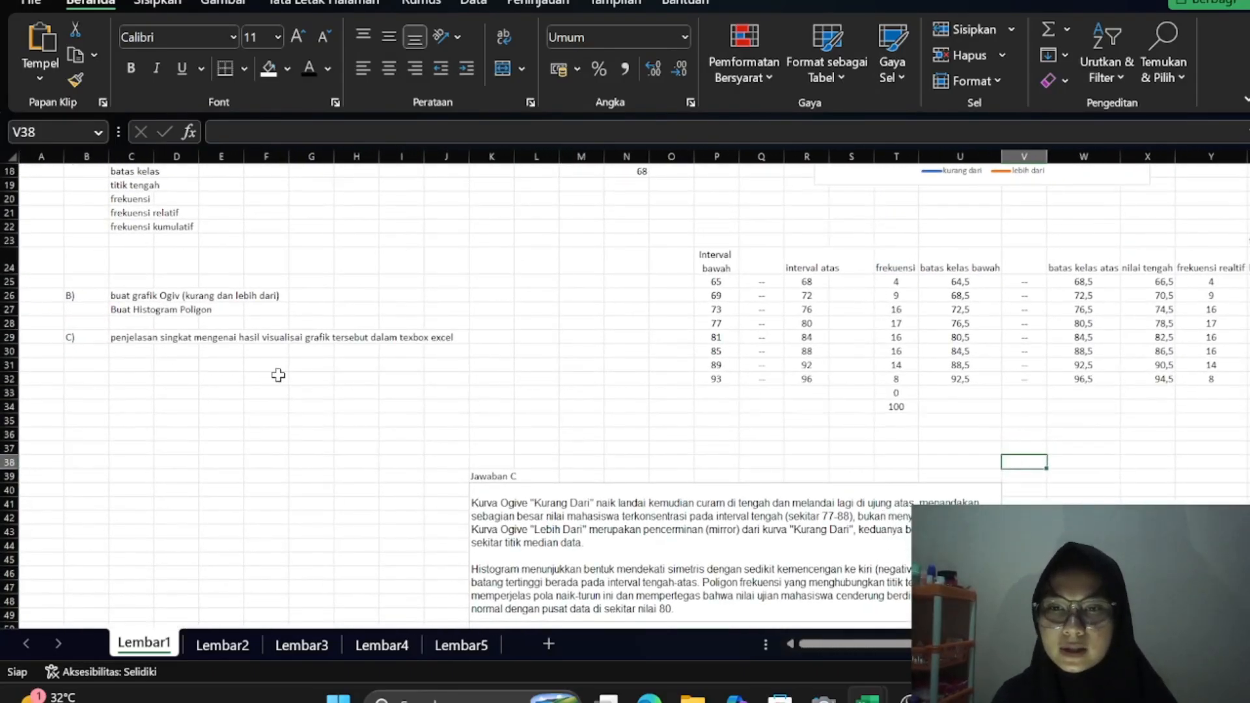
scroll(485, 482, "down", 2)
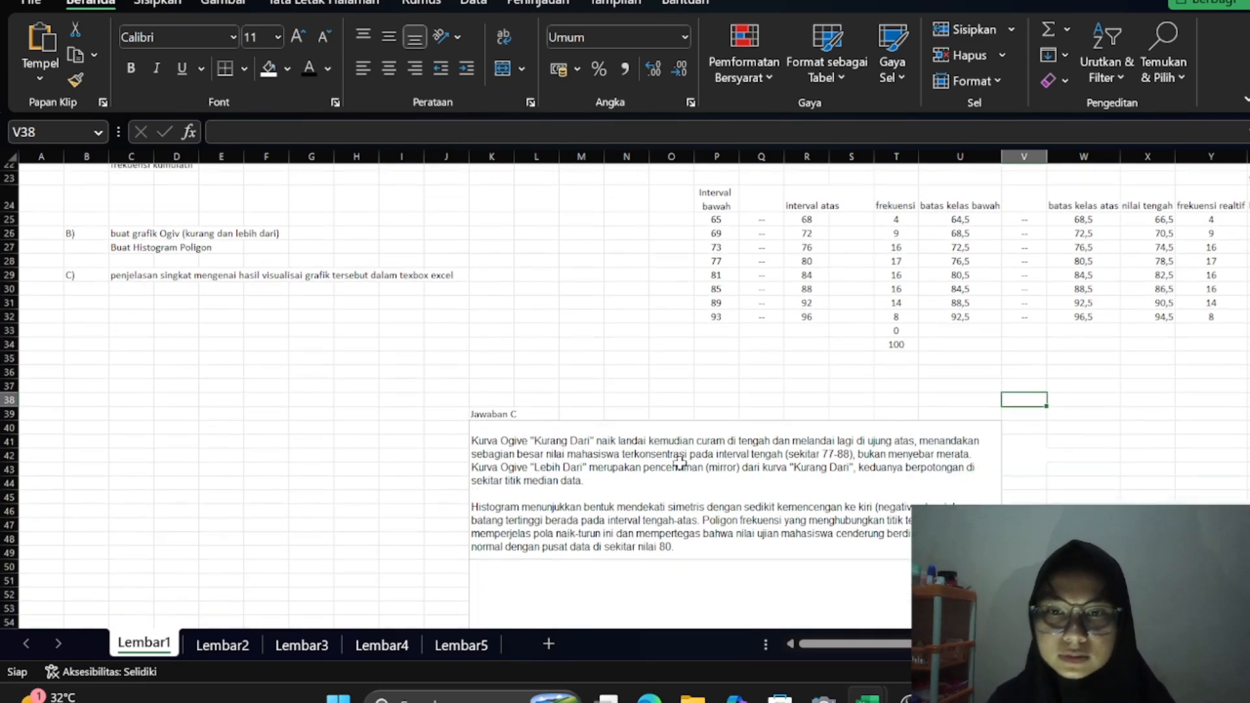
scroll(695, 465, "down", 1)
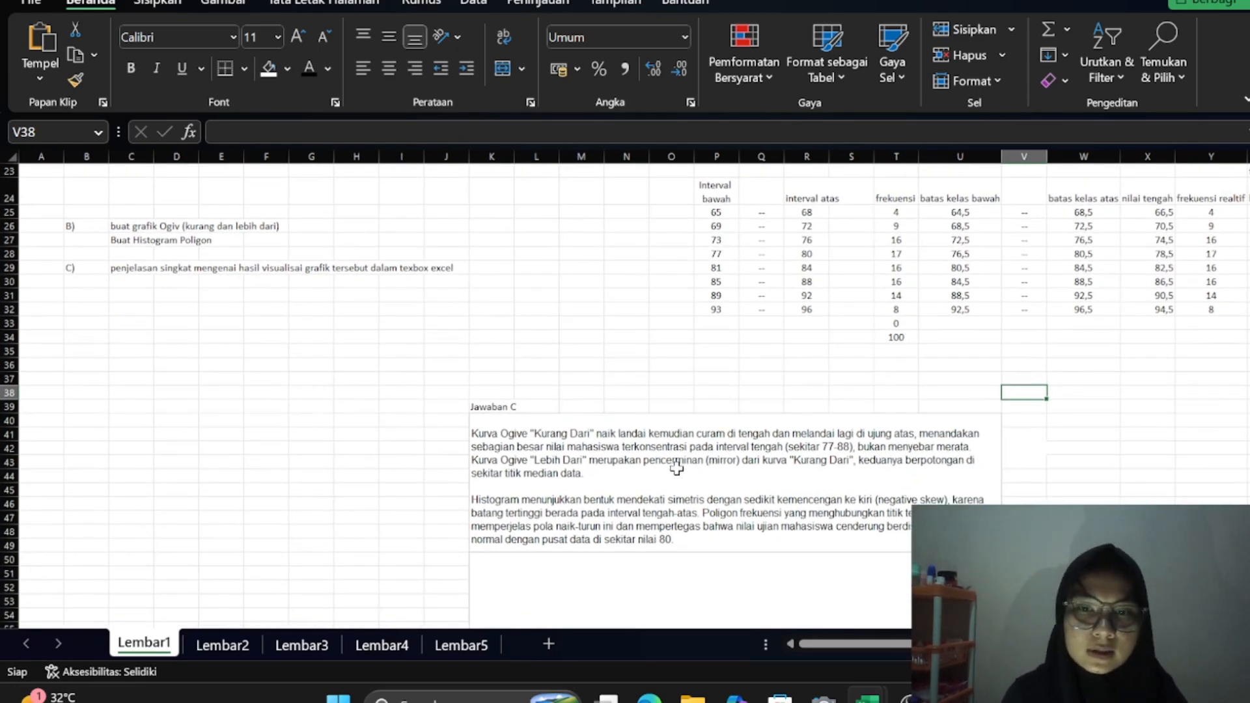
scroll(676, 468, "up", 2)
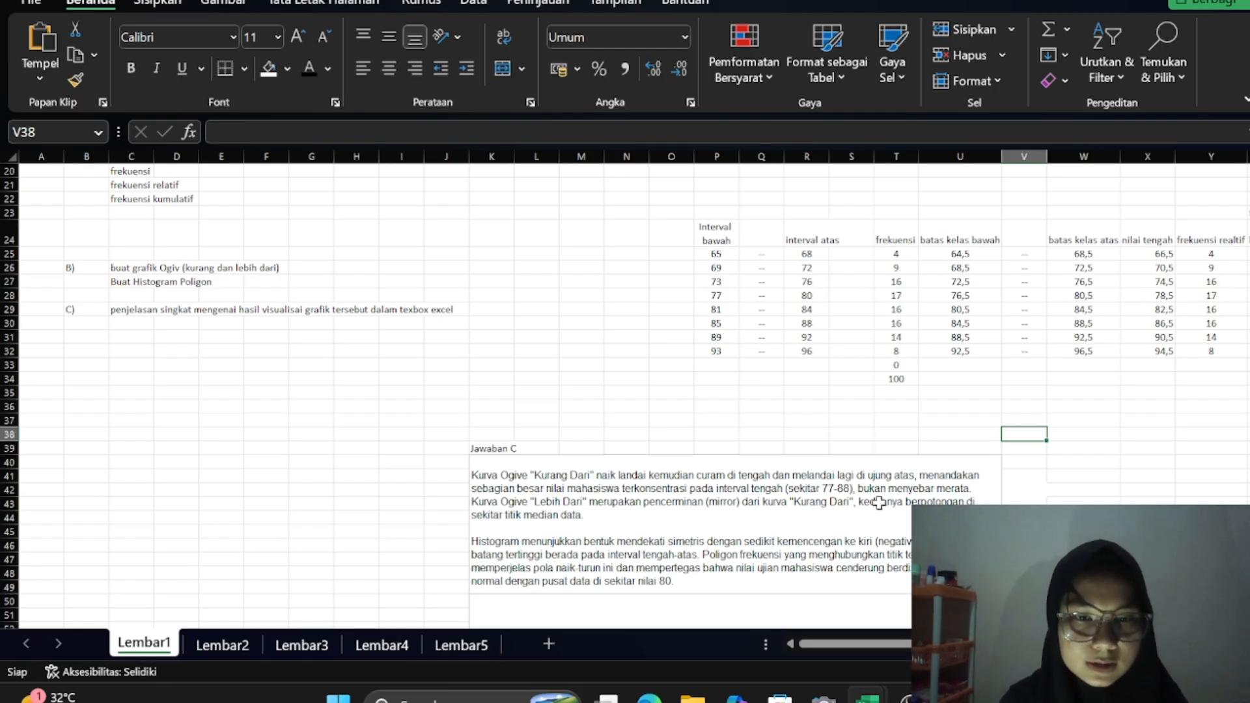
scroll(910, 523, "down", 1)
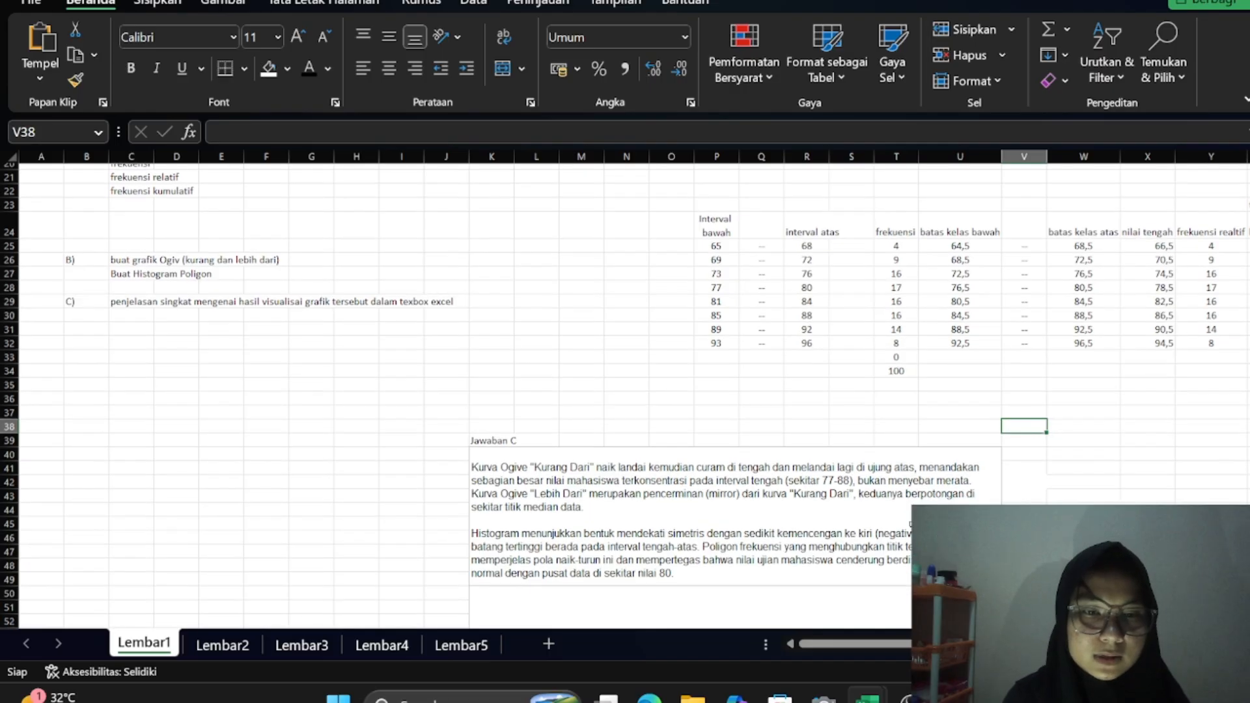
scroll(783, 496, "down", 1)
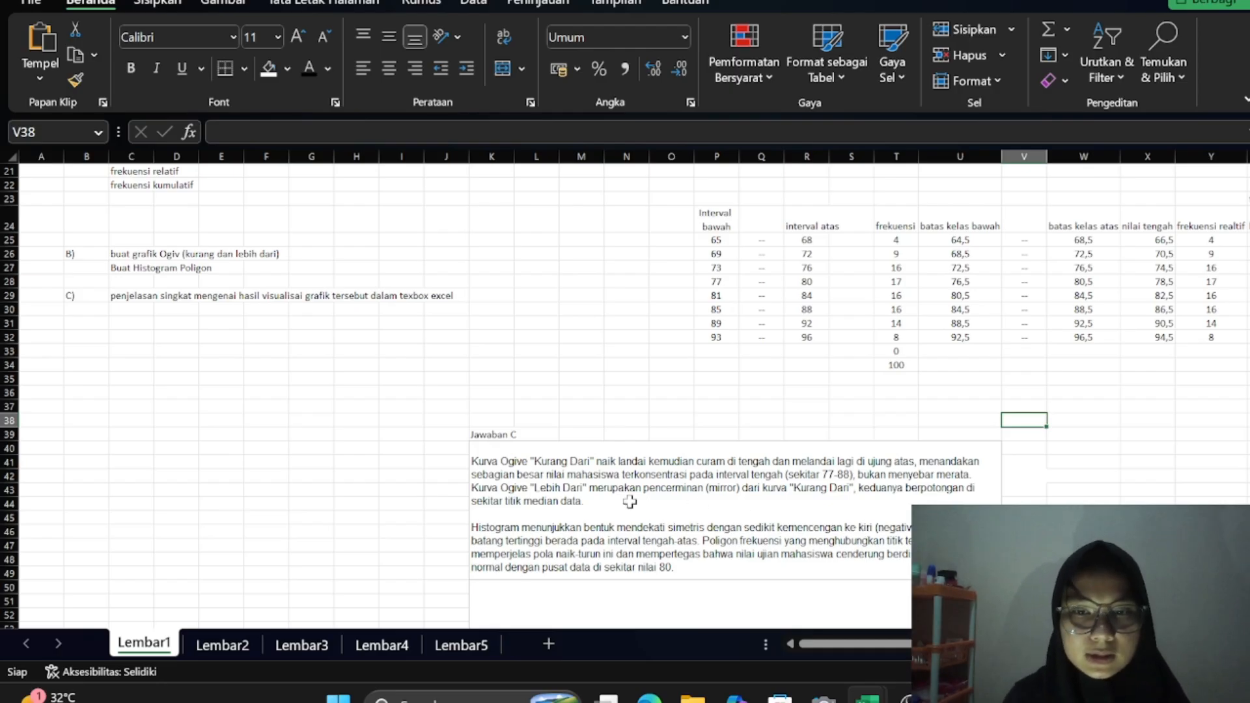
scroll(717, 512, "down", 2)
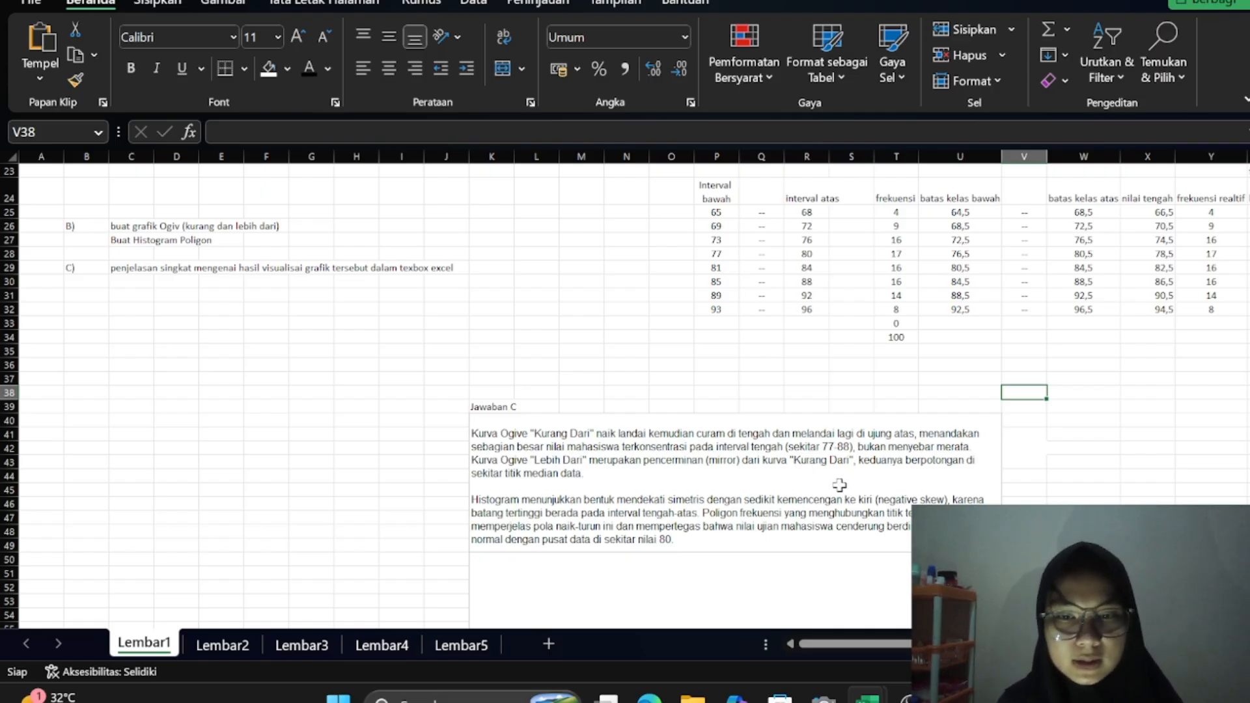
scroll(839, 485, "down", 5, "ctrl")
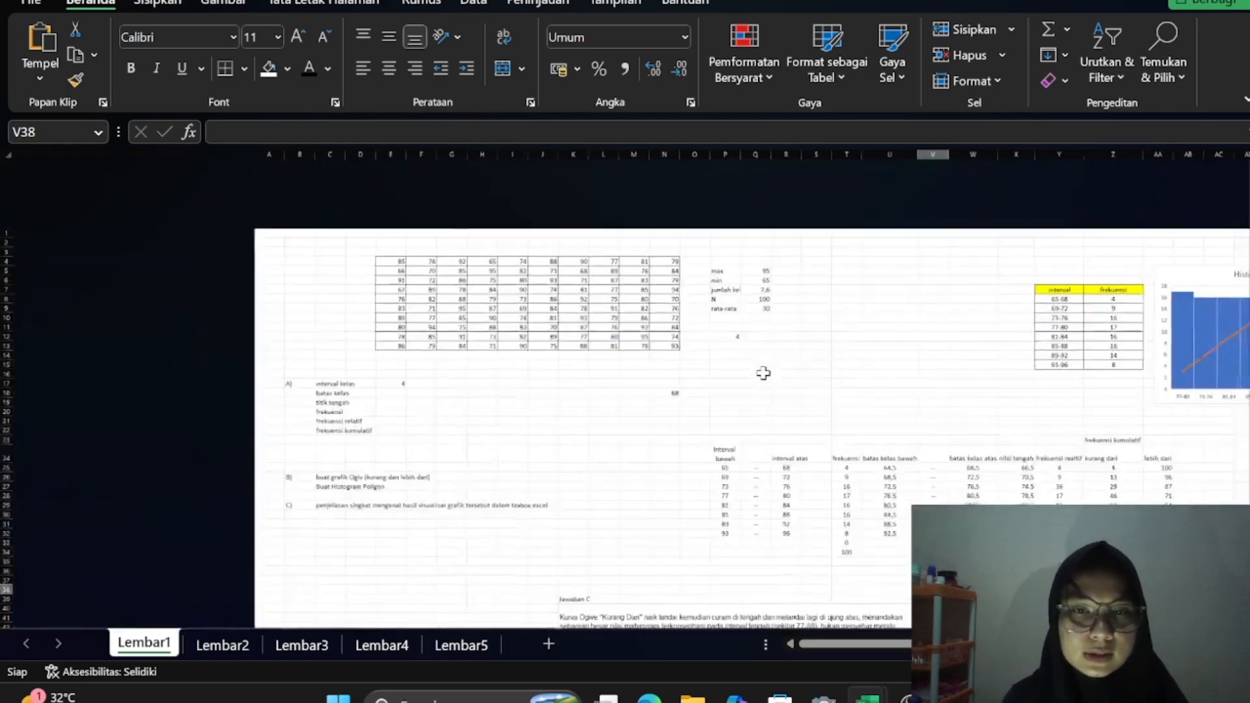
left_click(492, 330)
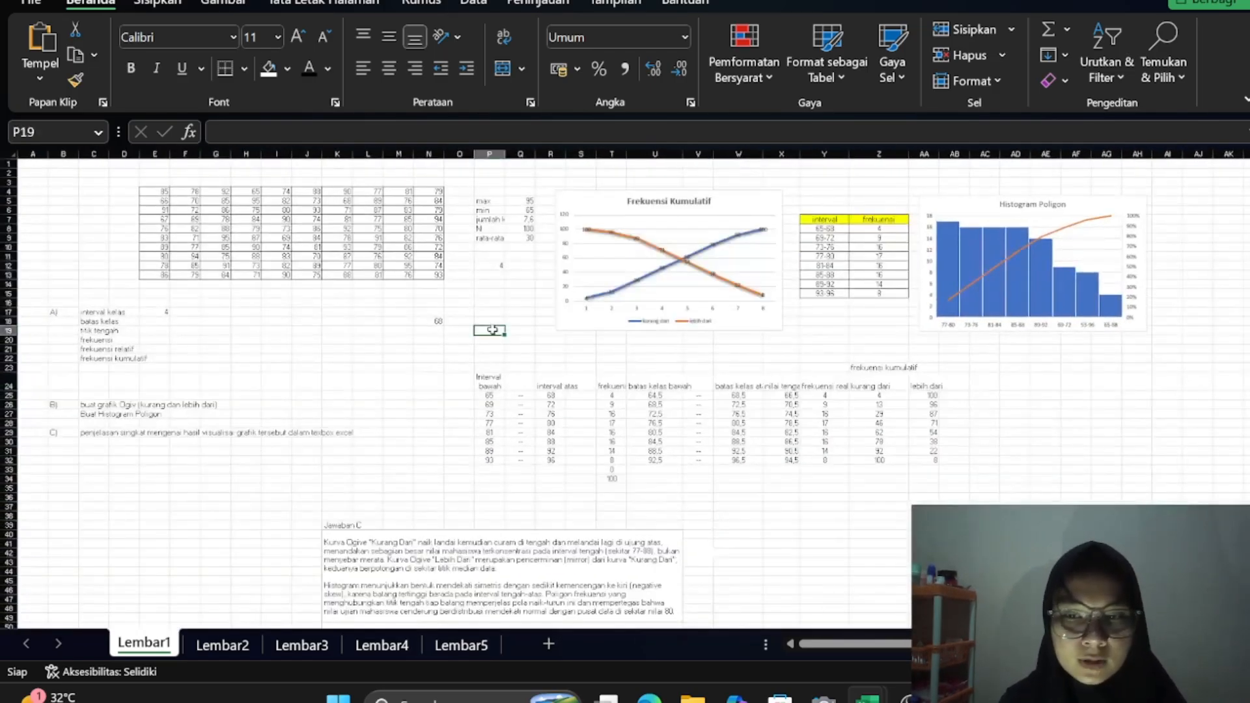
Switch to Lembar2 and look over its single-data and grouped-data tables, mean, median and mode results, and question c
left_click(221, 646)
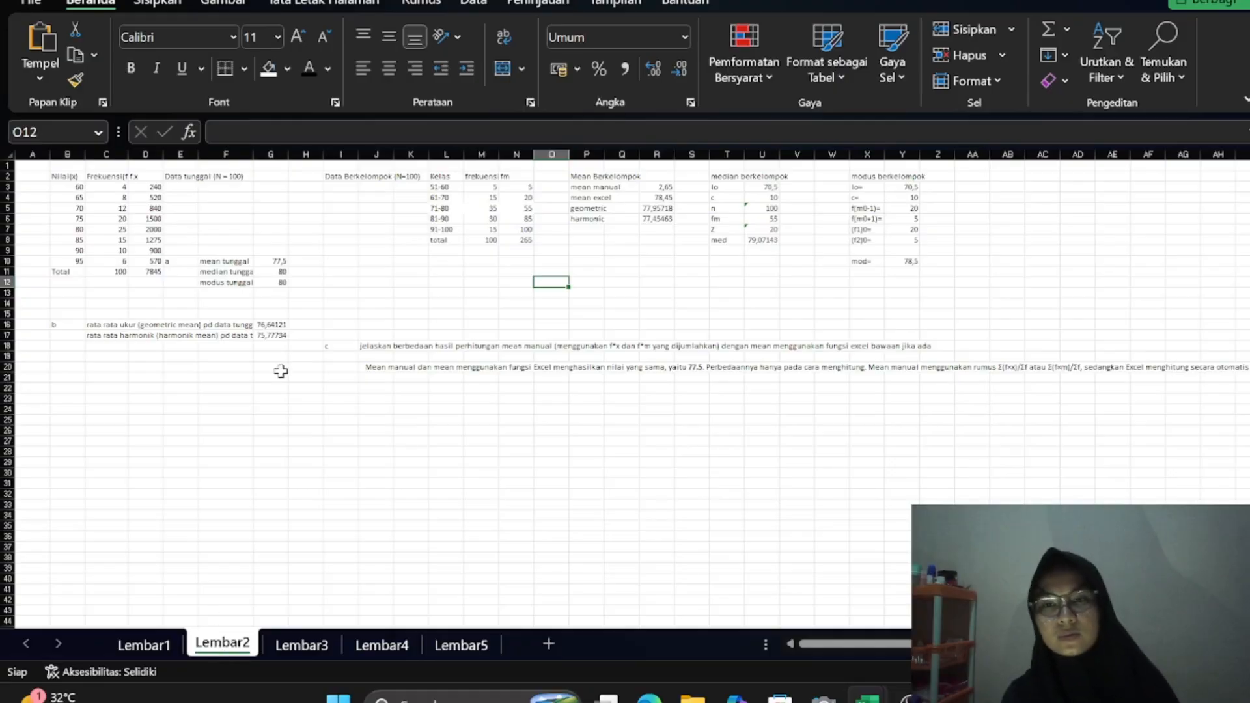
scroll(280, 371, "up", 3, "ctrl")
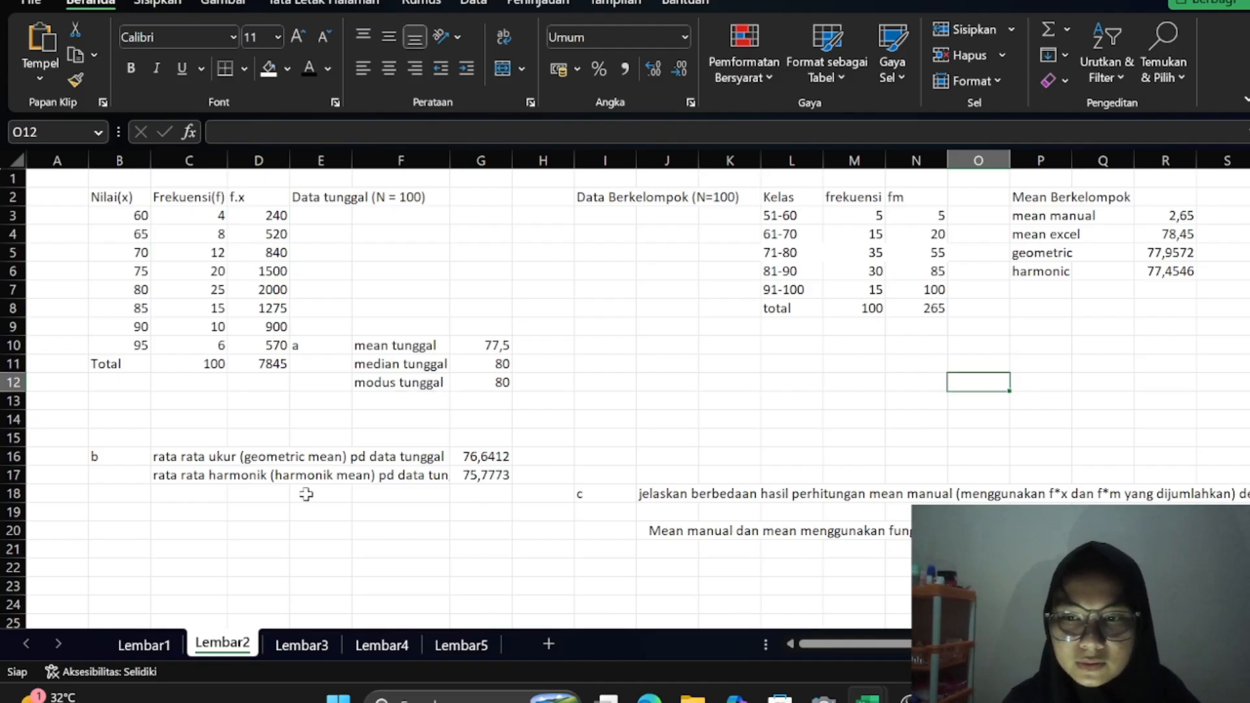
scroll(455, 480, "down", 1)
scroll(418, 446, "right", 2)
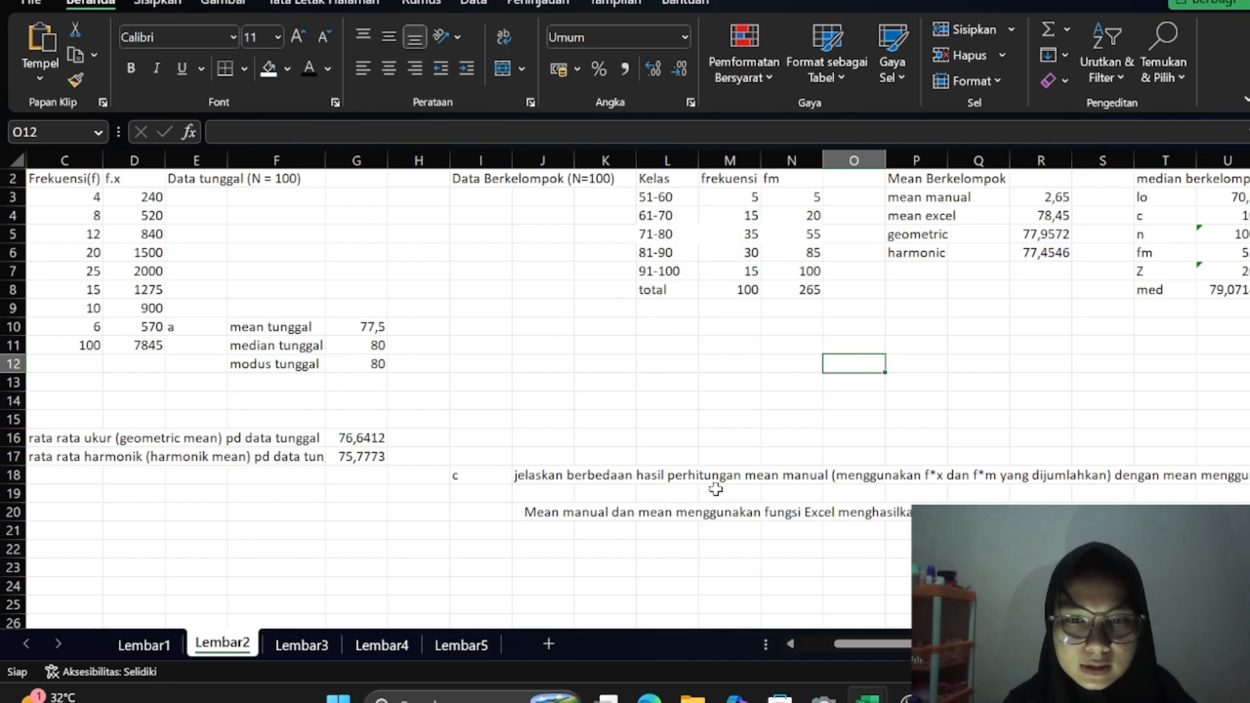
scroll(736, 493, "right", 1)
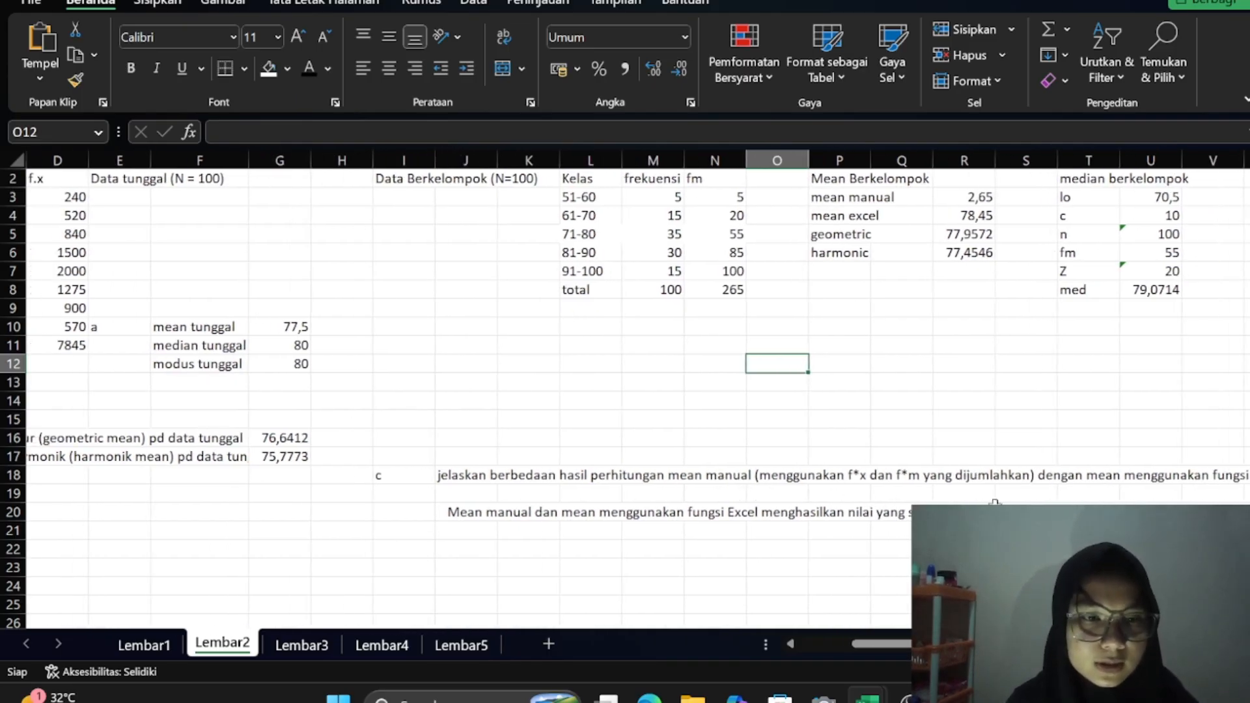
scroll(911, 500, "right", 4)
scroll(994, 502, "left", 7)
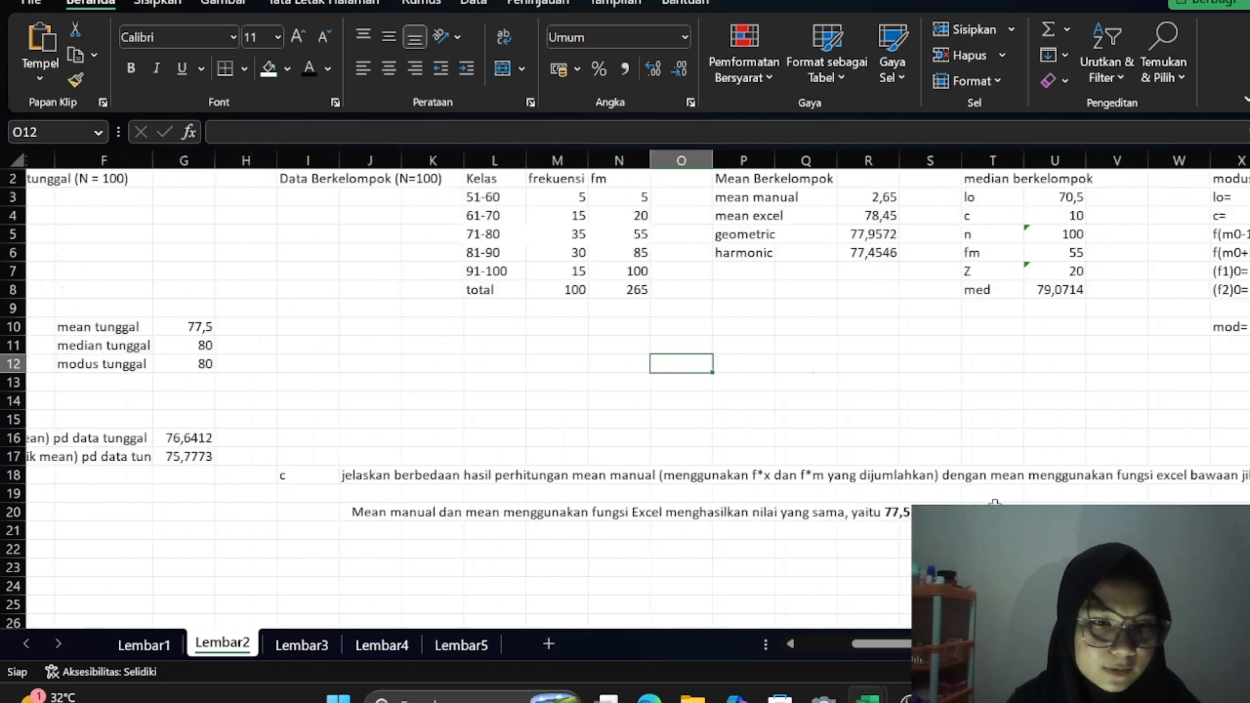
scroll(664, 429, "up", 1)
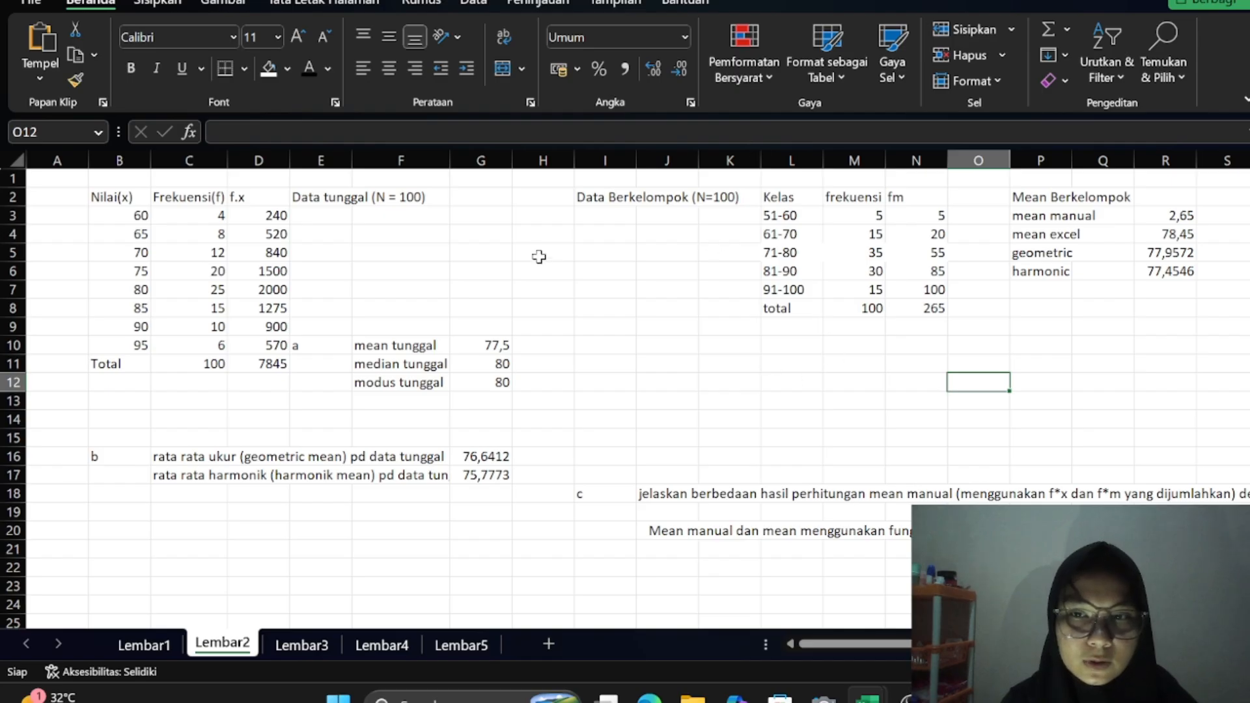
Inspect the f.x formulas in D3 and D4, including the value and frequency cells they reference
left_click(259, 217)
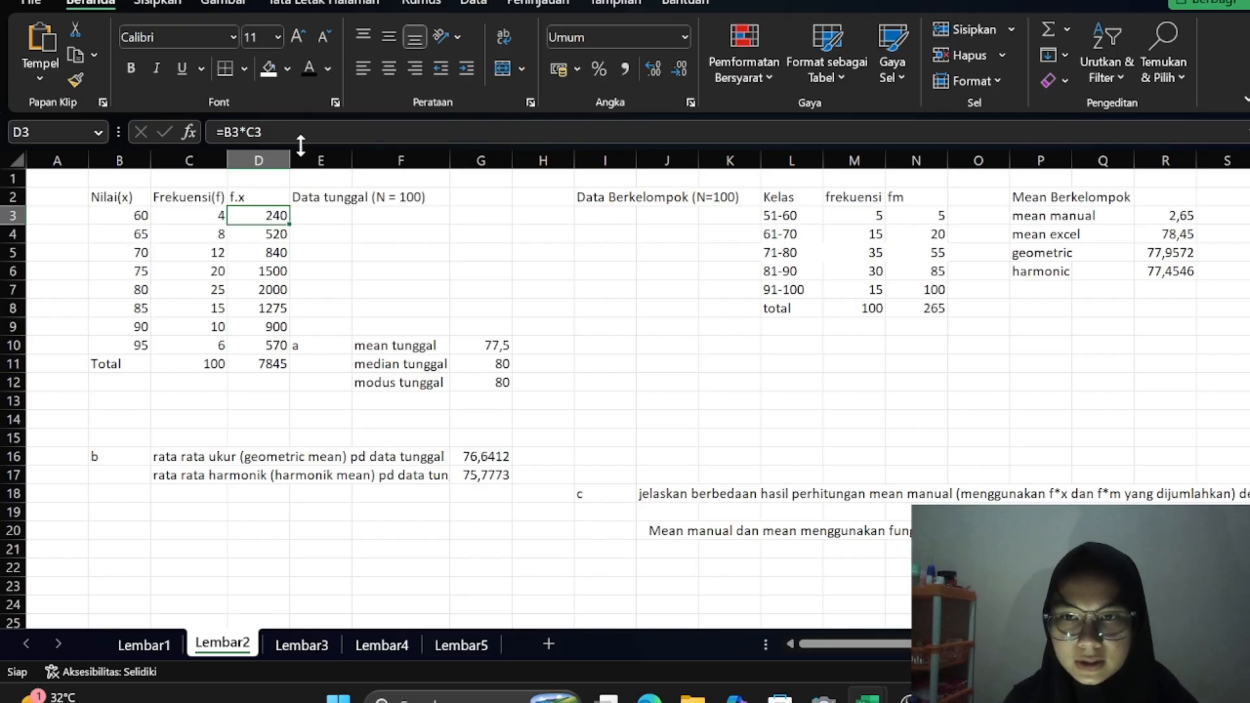
key("F2")
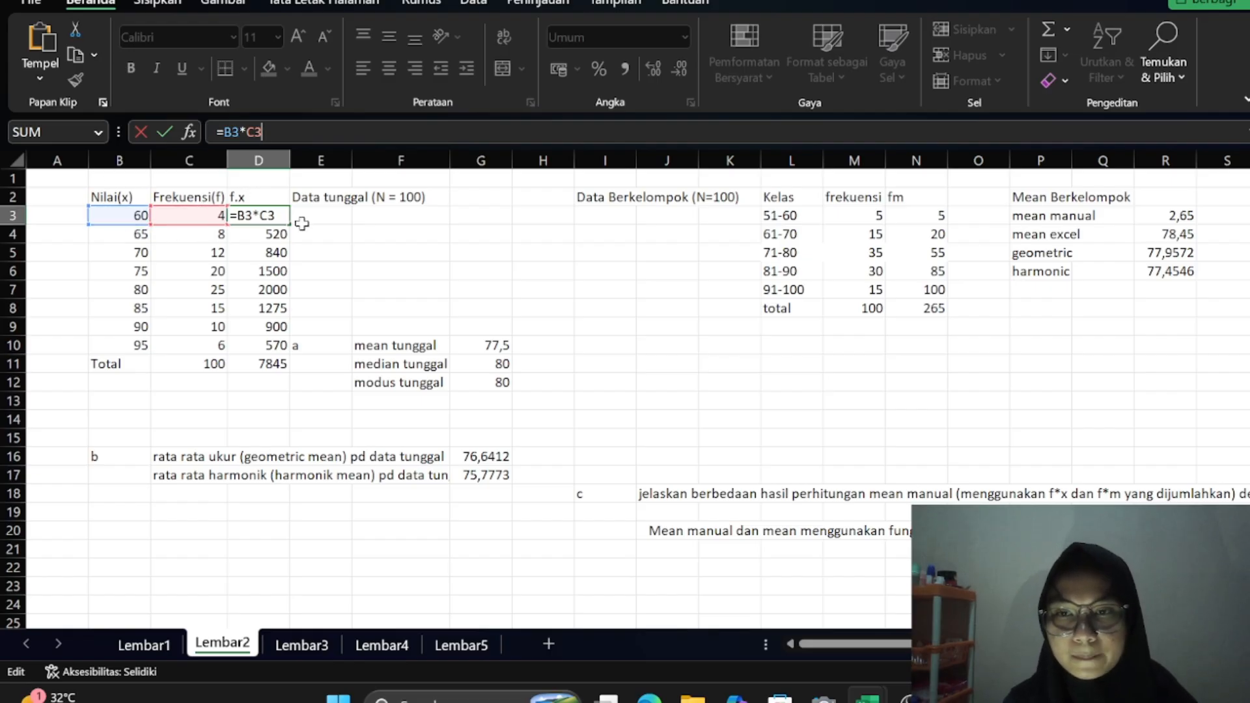
key("Return")
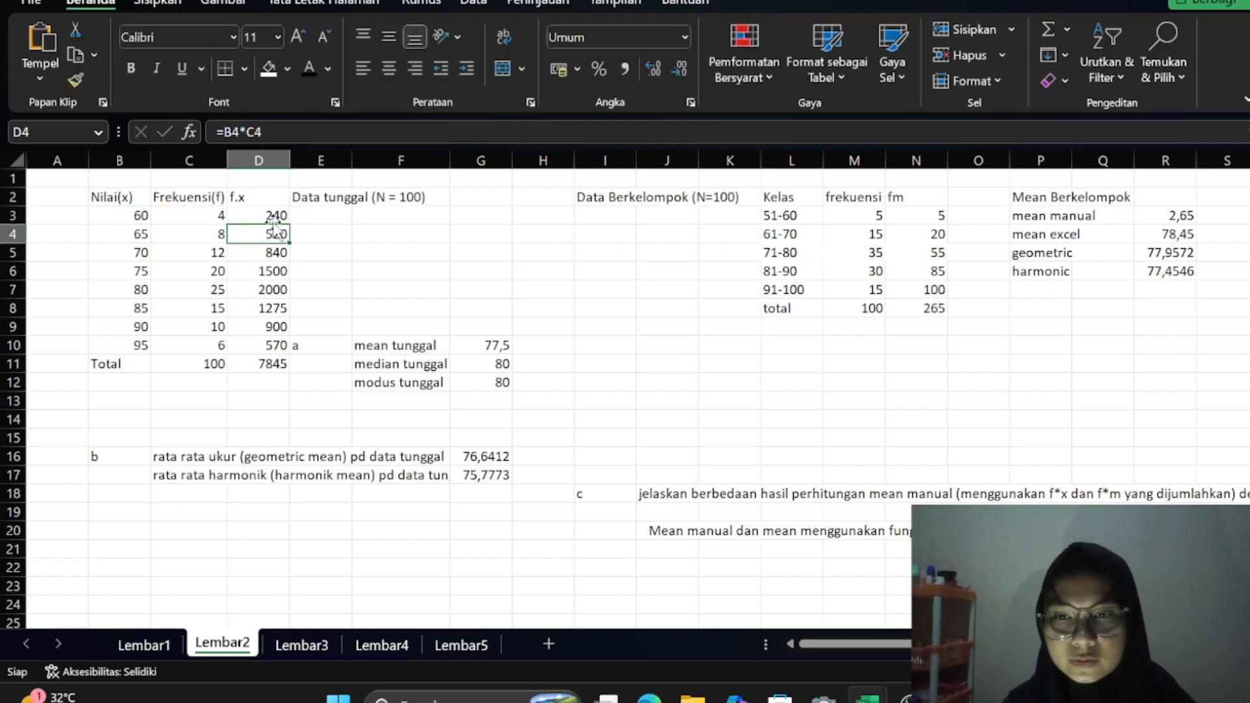
key("F2")
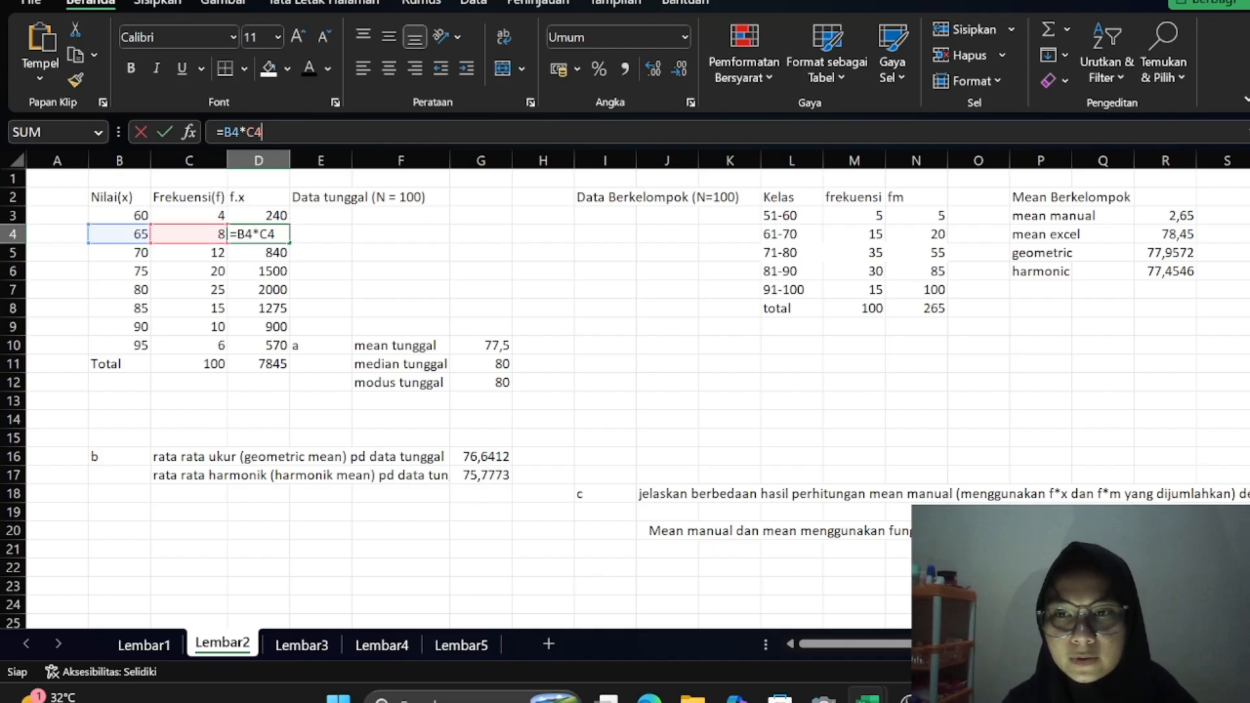
left_click(344, 348)
Inspect the total formulas for frequency in C11 and f.x in D11, including the ranges they sum
left_click(193, 362)
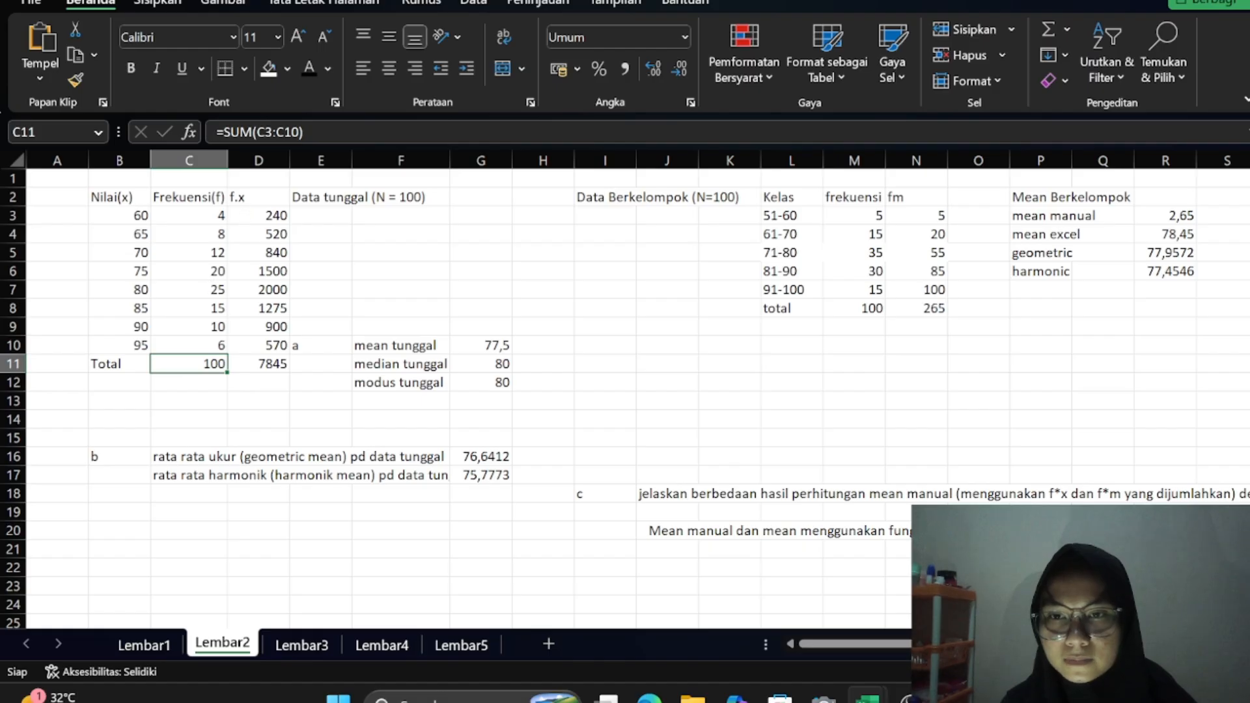
key("F2")
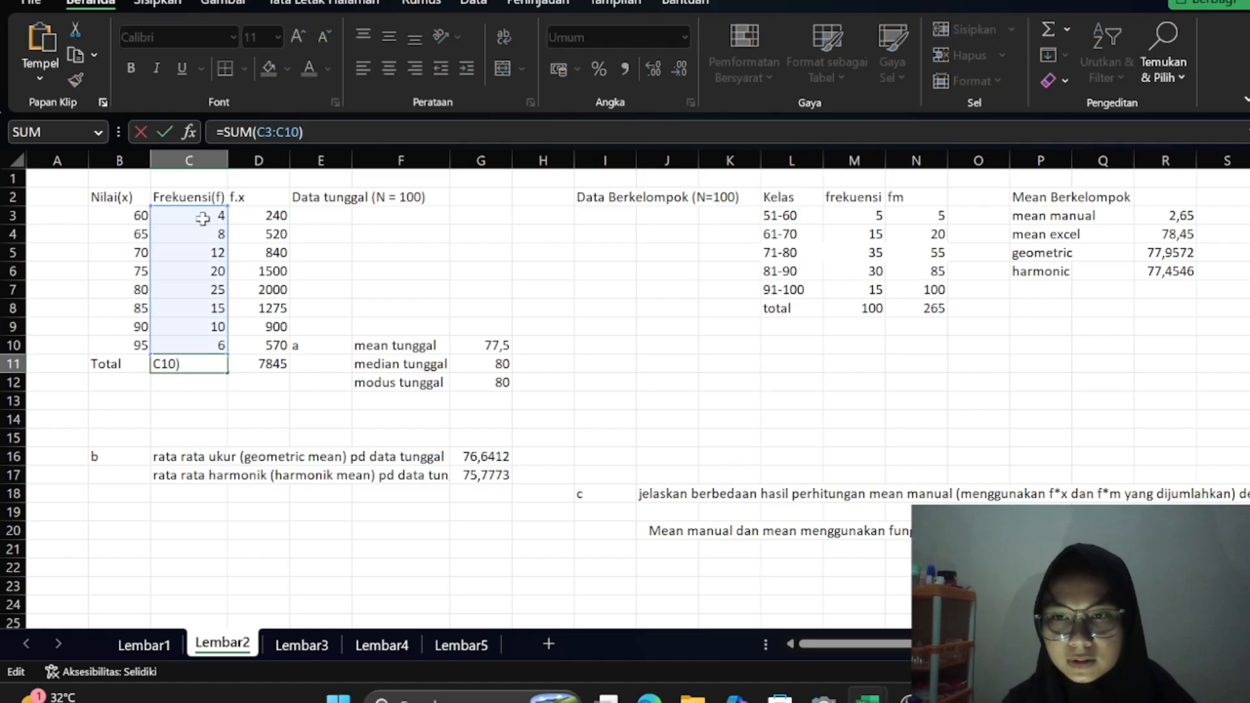
left_click(269, 362)
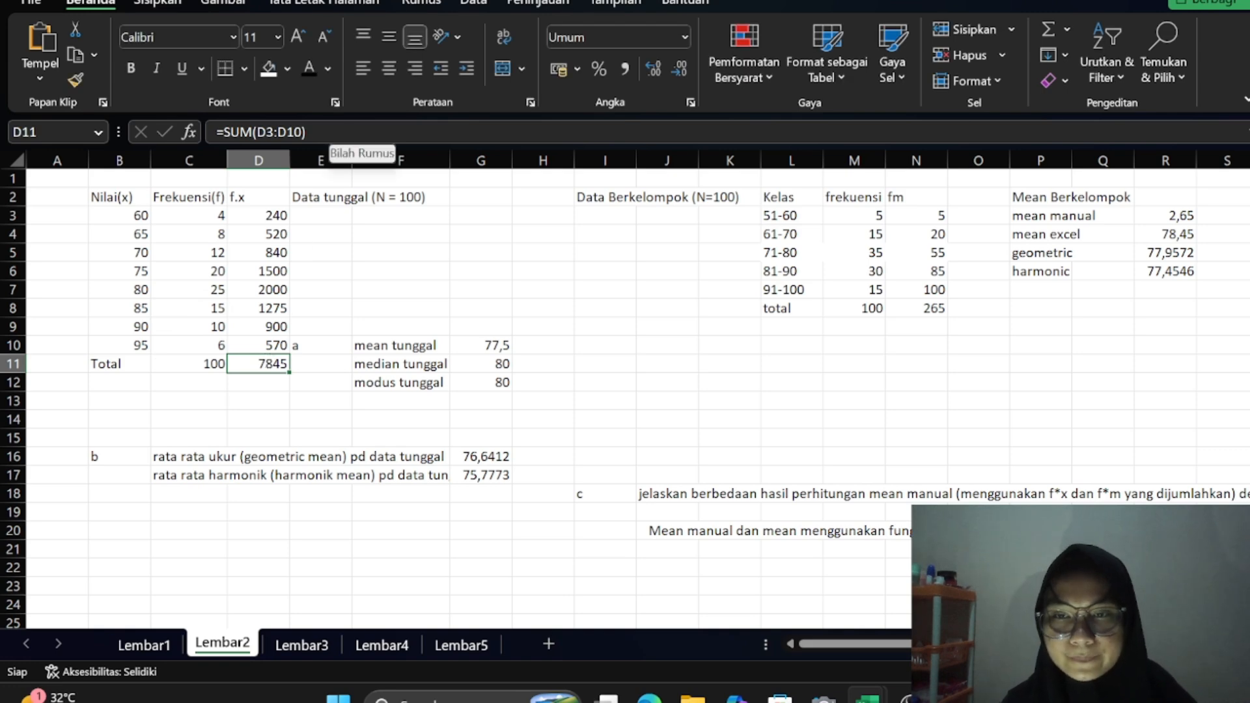
double_click(269, 363)
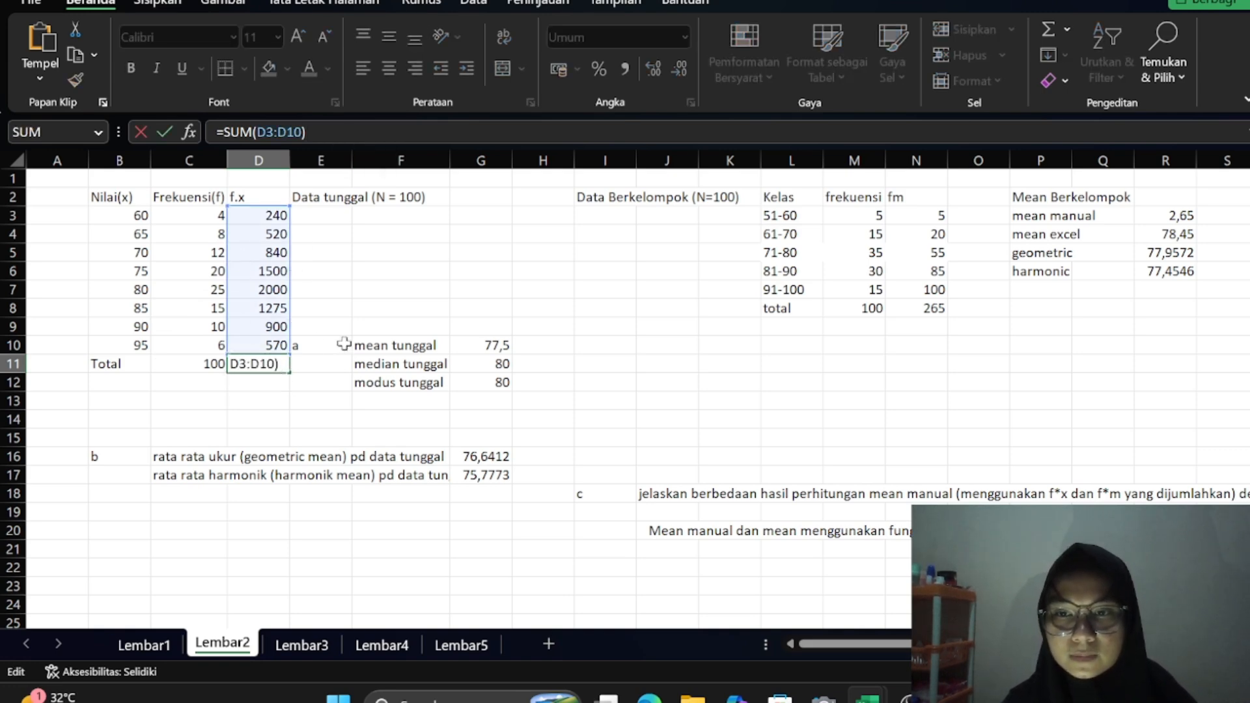
key("Return")
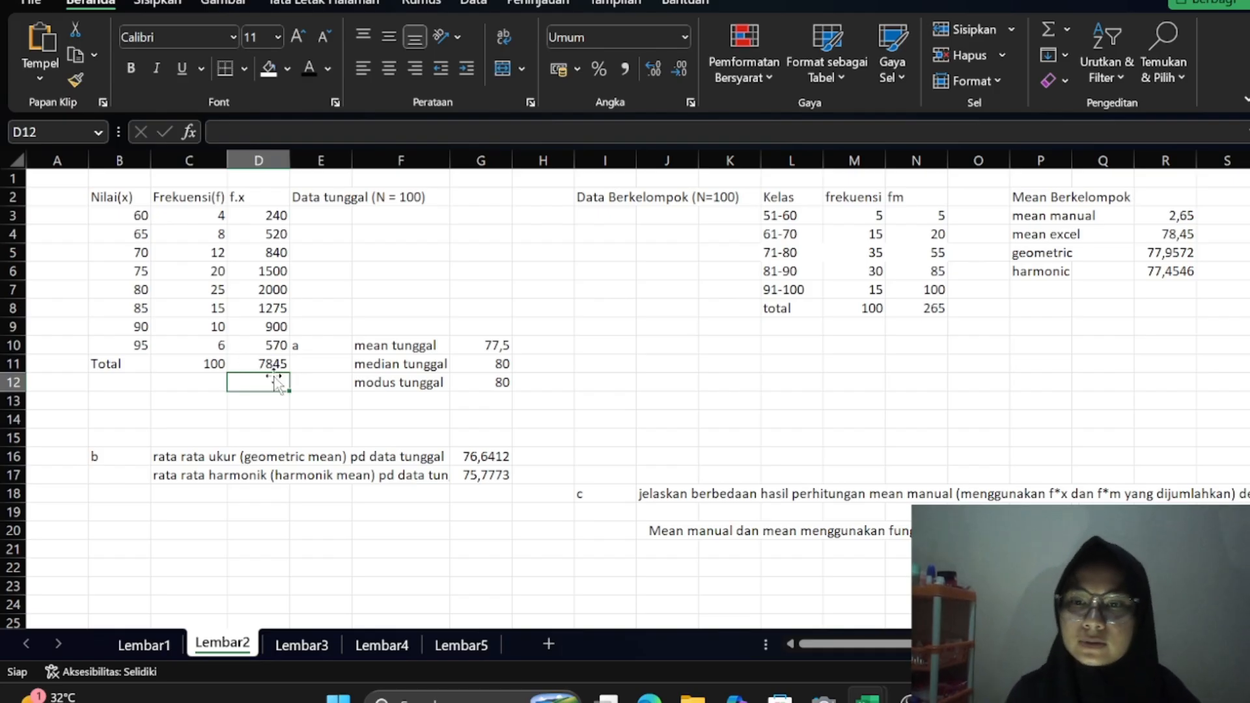
Inspect the single-data mean formula in G10, including the range of values it averages
left_click(186, 360)
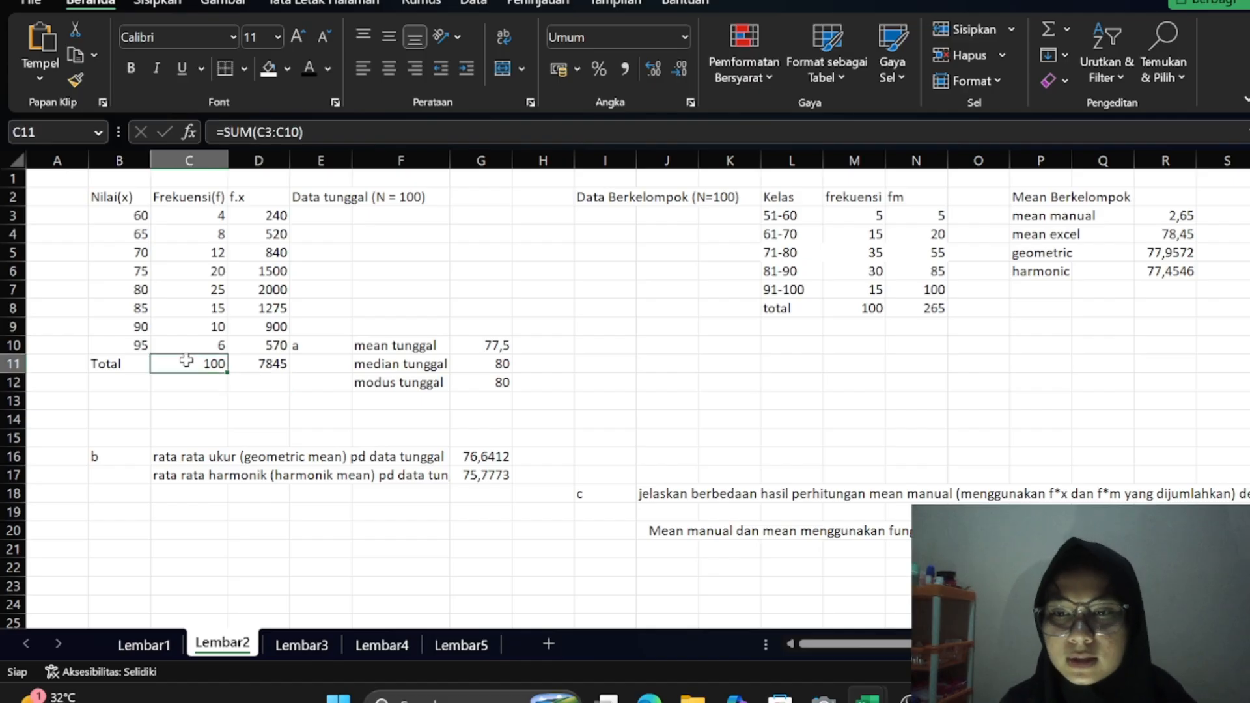
left_click(411, 217)
left_click(473, 344)
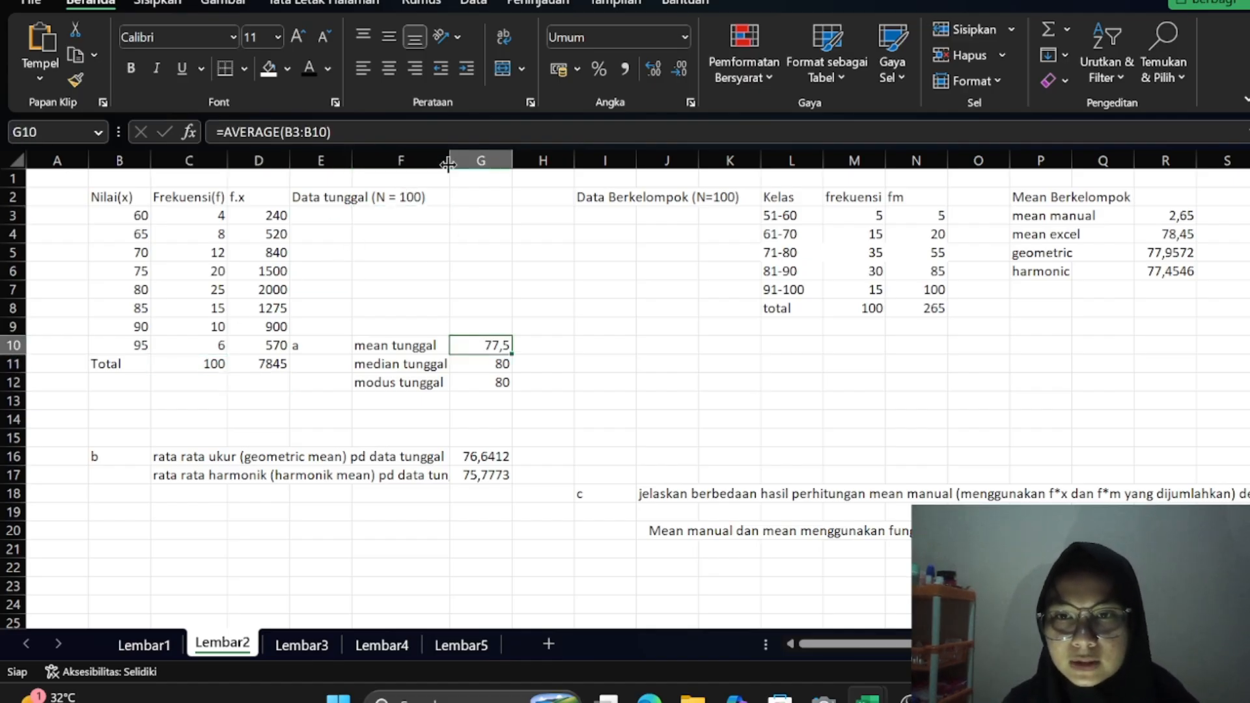
left_click(423, 132)
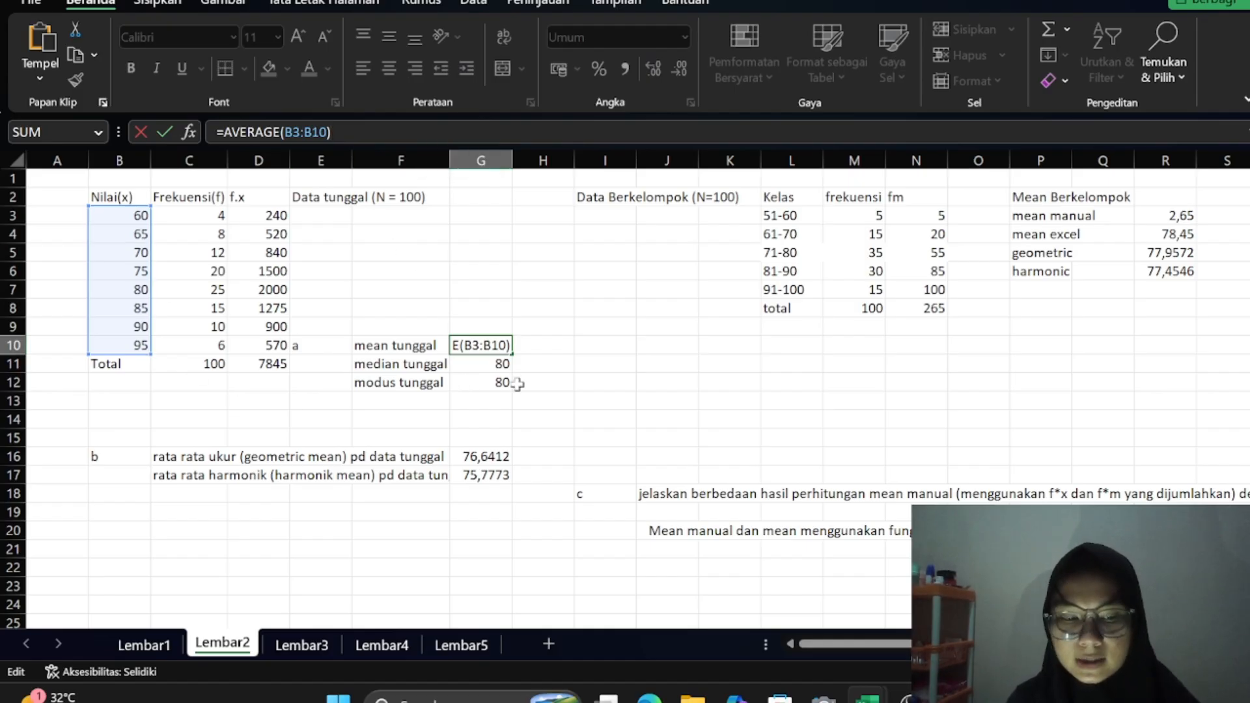
key("Return")
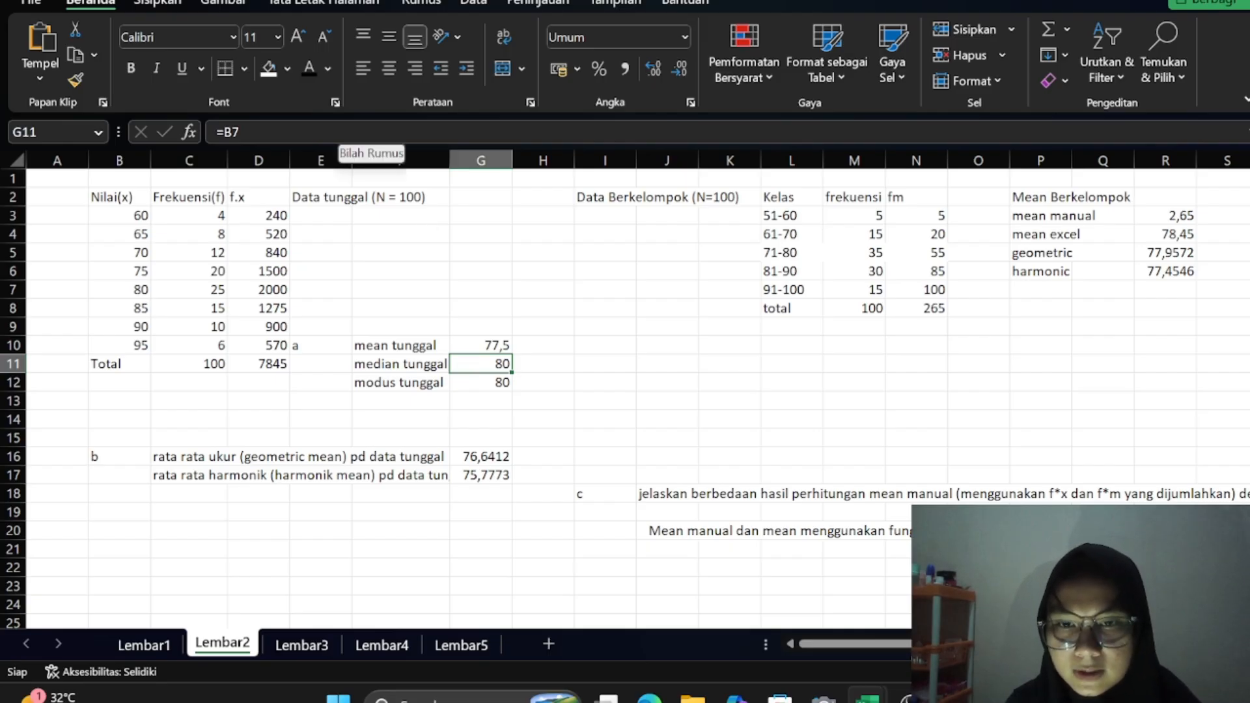
Inspect the single-data median formula in G11 and mode formula in G12, including the value and frequency cells they reference
left_click(364, 133)
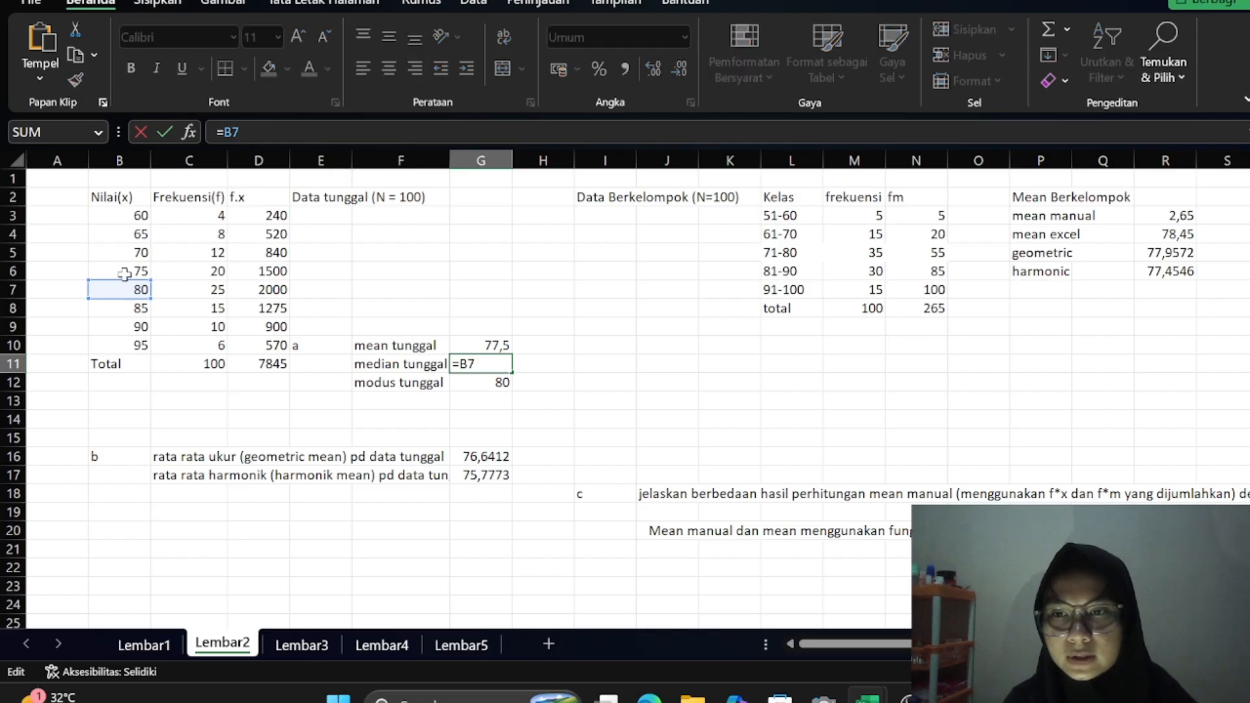
left_click(465, 381)
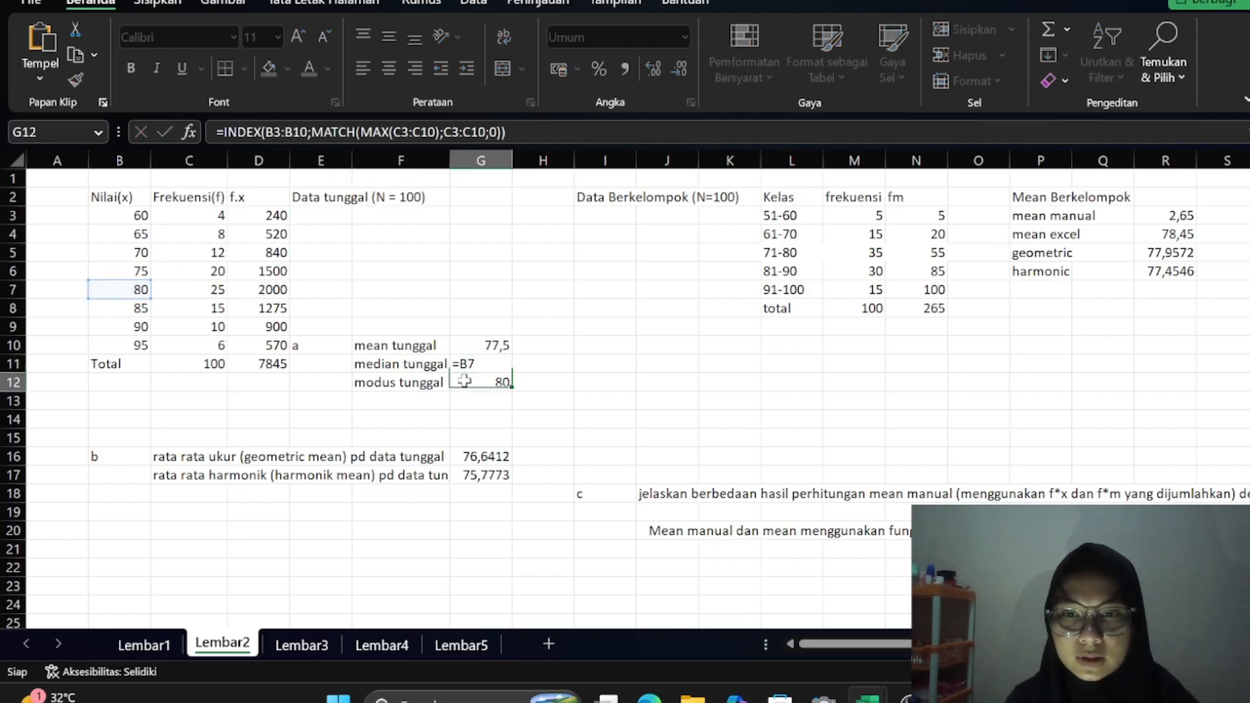
left_click(514, 132)
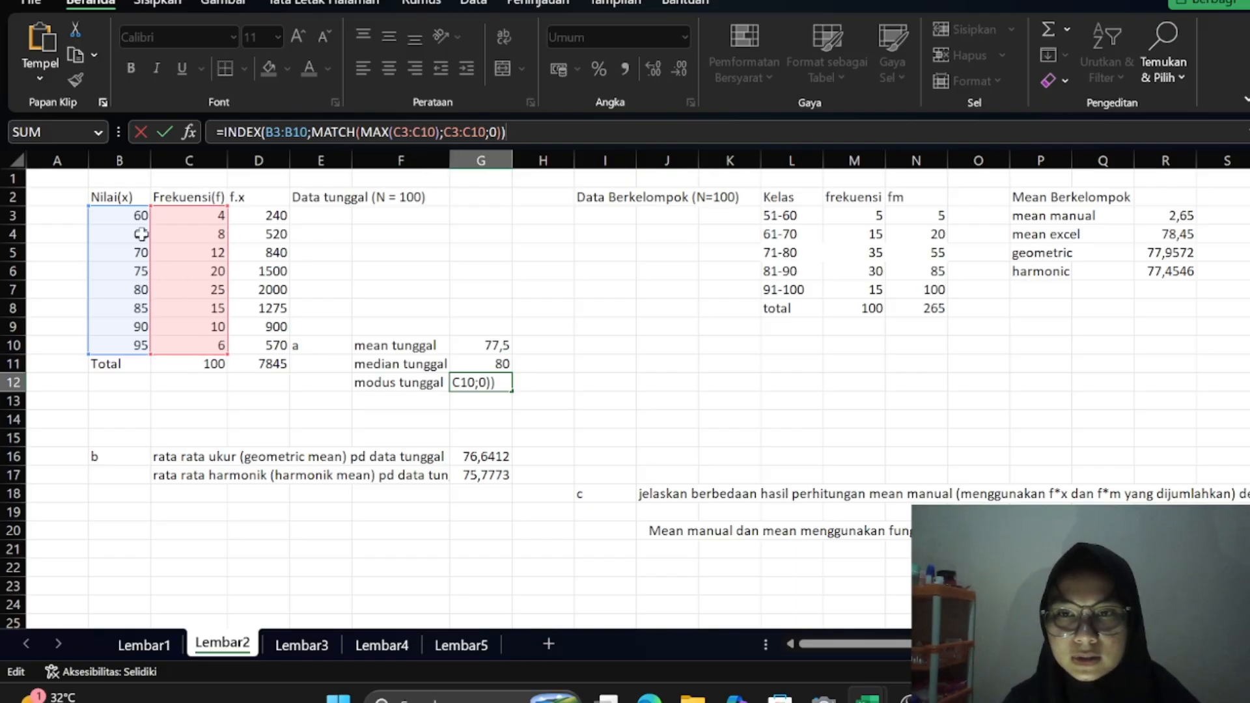
left_click(518, 324)
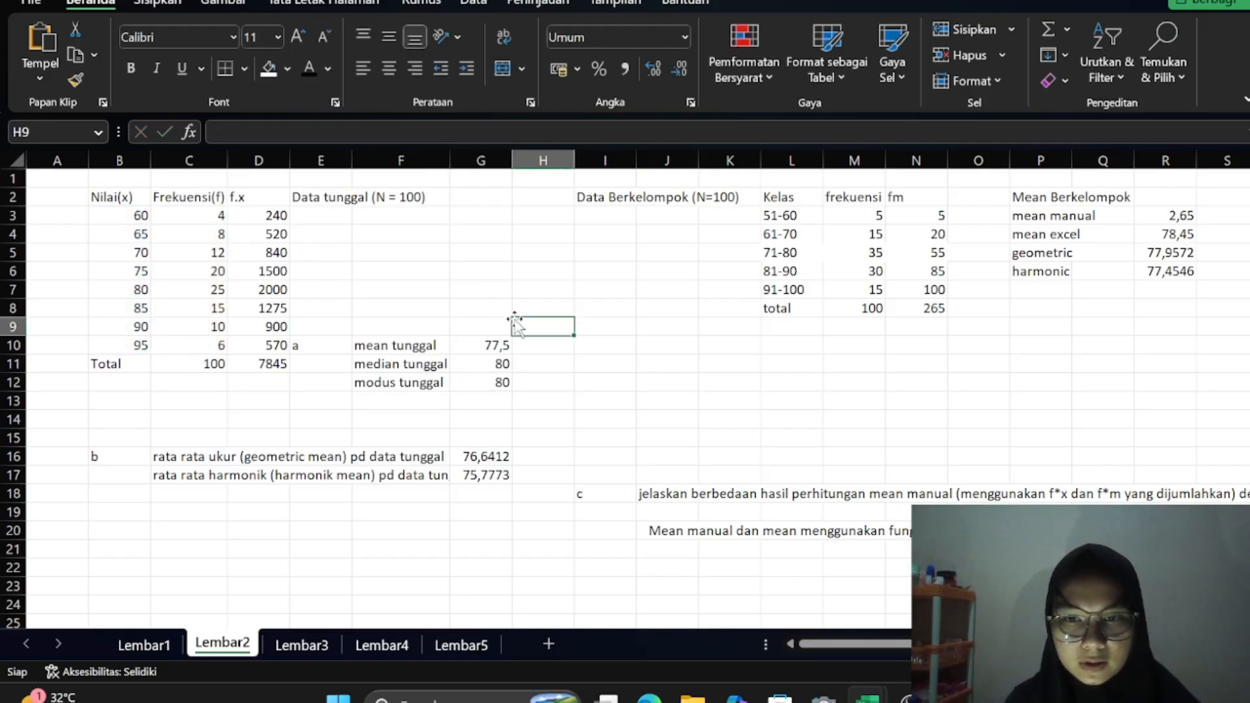
Inspect the grouped-data manual mean formula in R3, including the total cells it divides
scroll(486, 432, "down", 1)
scroll(508, 404, "up", 1)
scroll(534, 371, "right", 1)
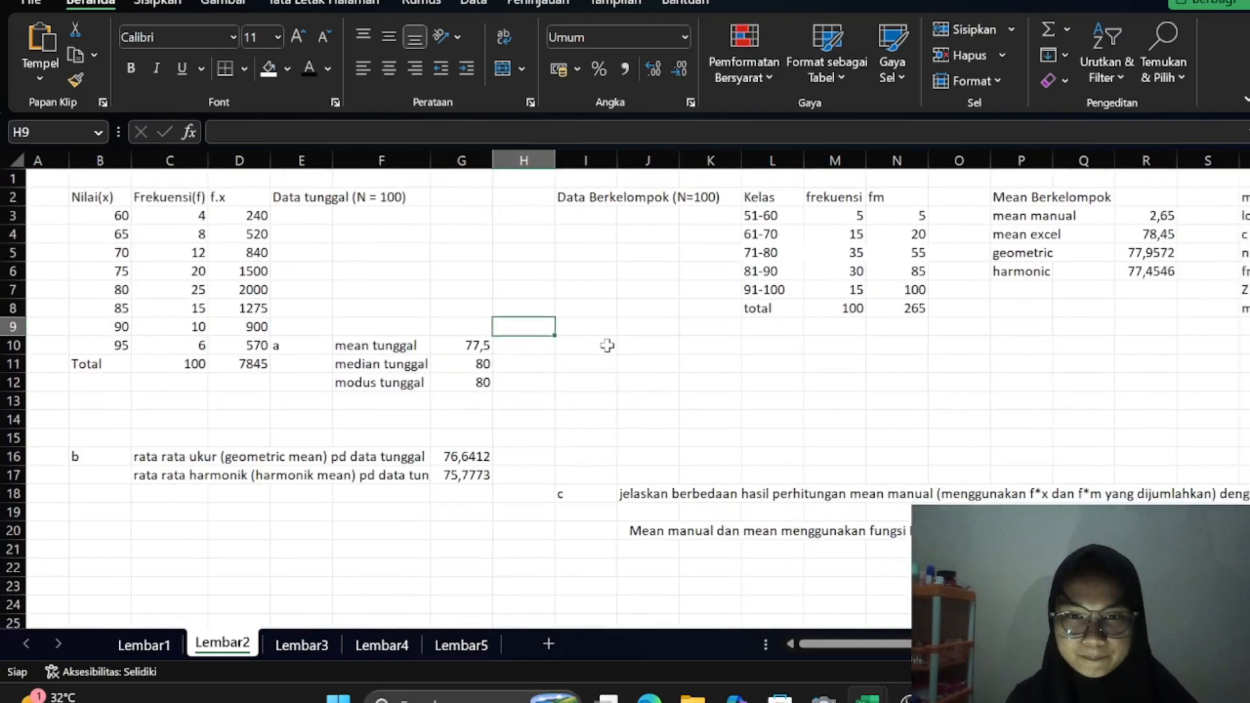
scroll(543, 353, "left", 1)
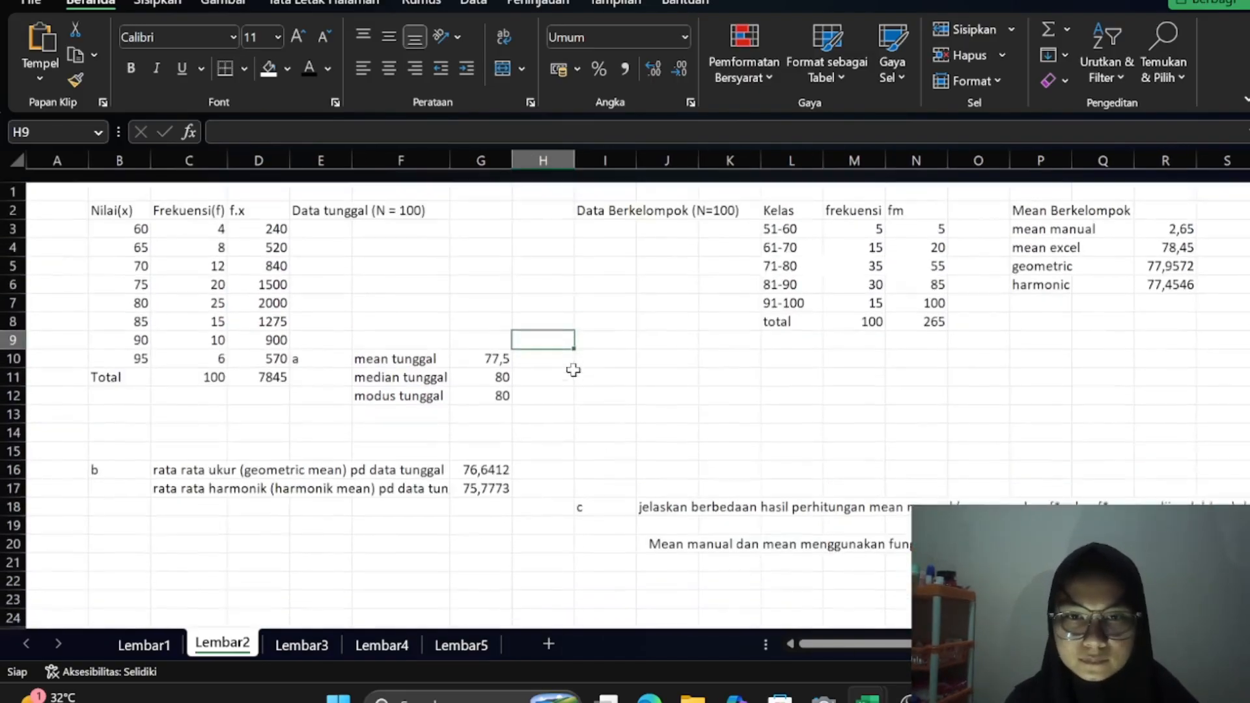
scroll(817, 257, "right", 4)
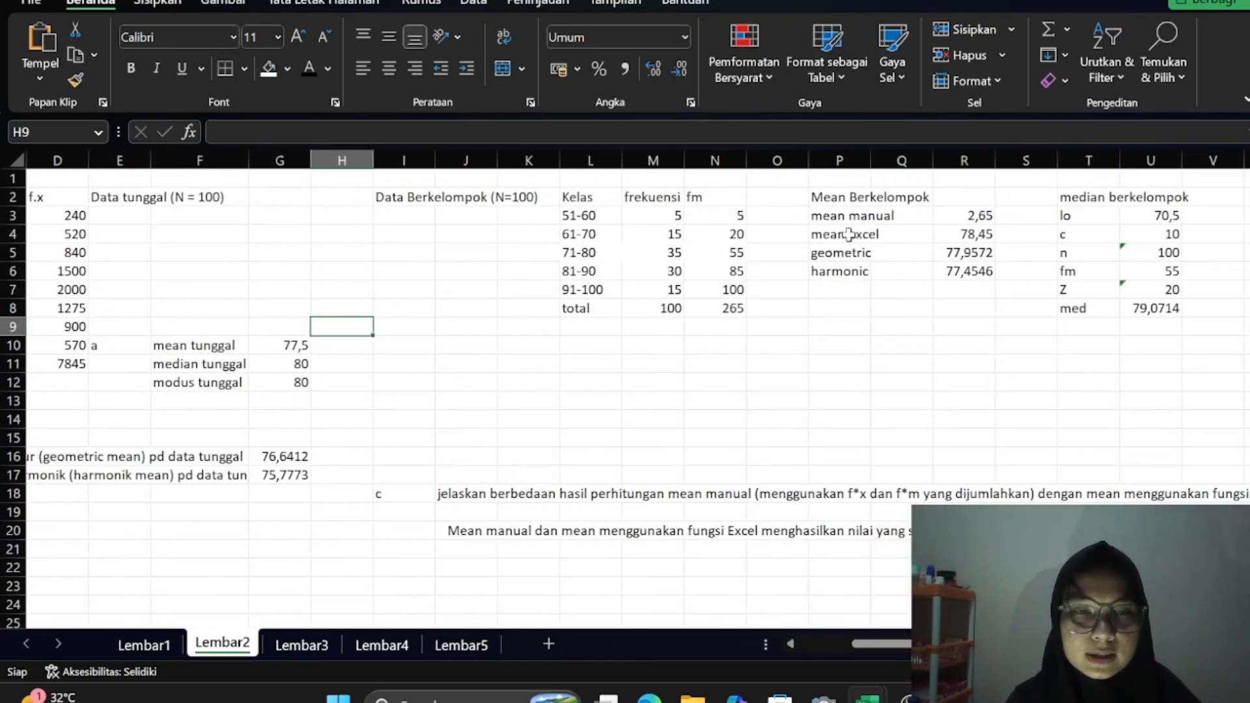
left_click(887, 218)
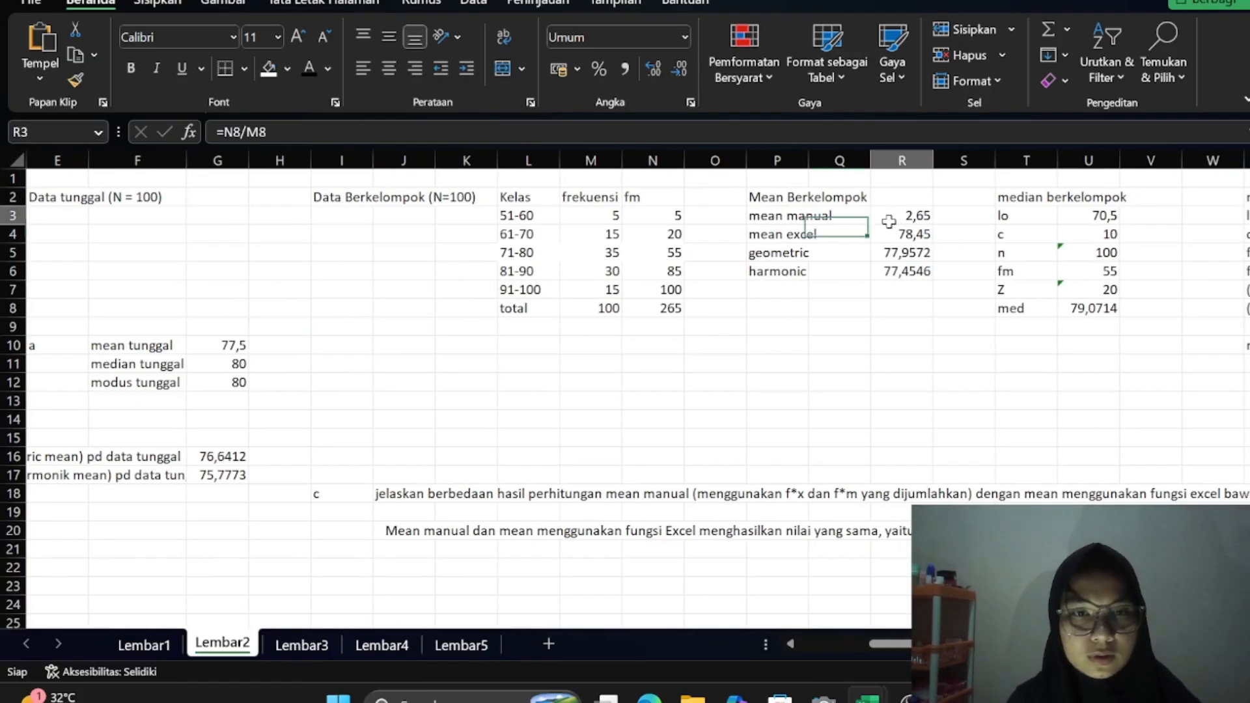
key("F2")
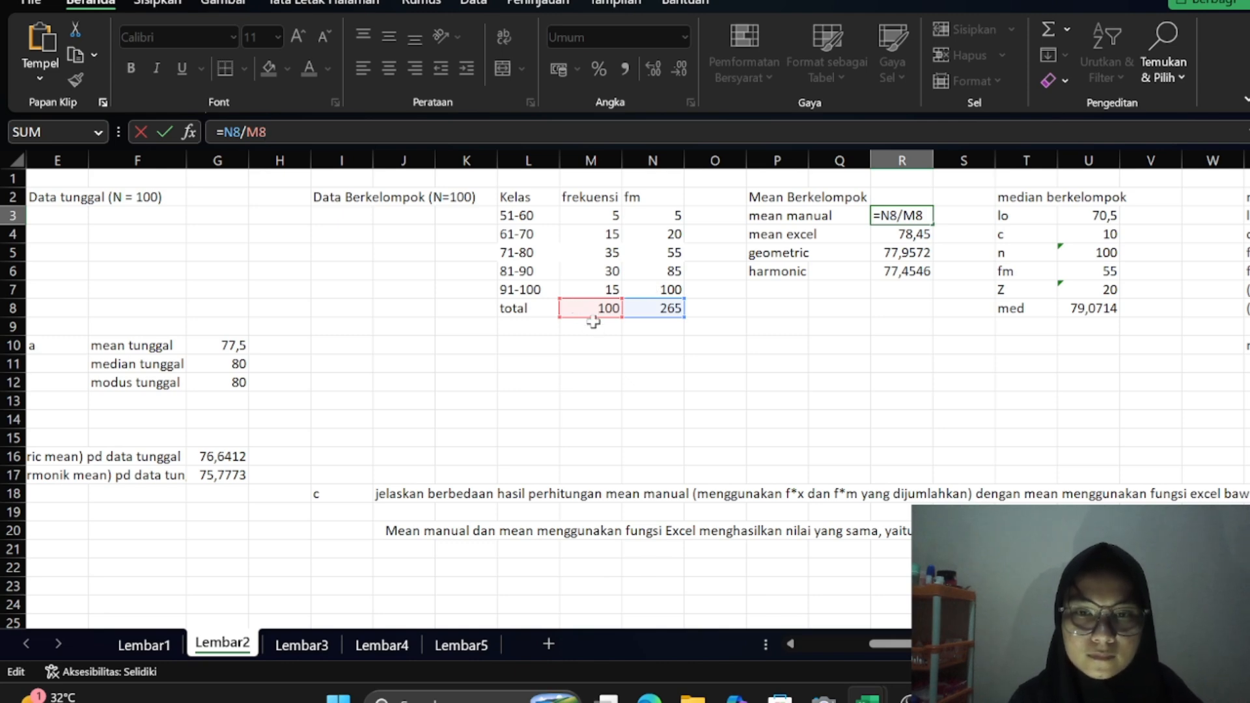
left_click(775, 368)
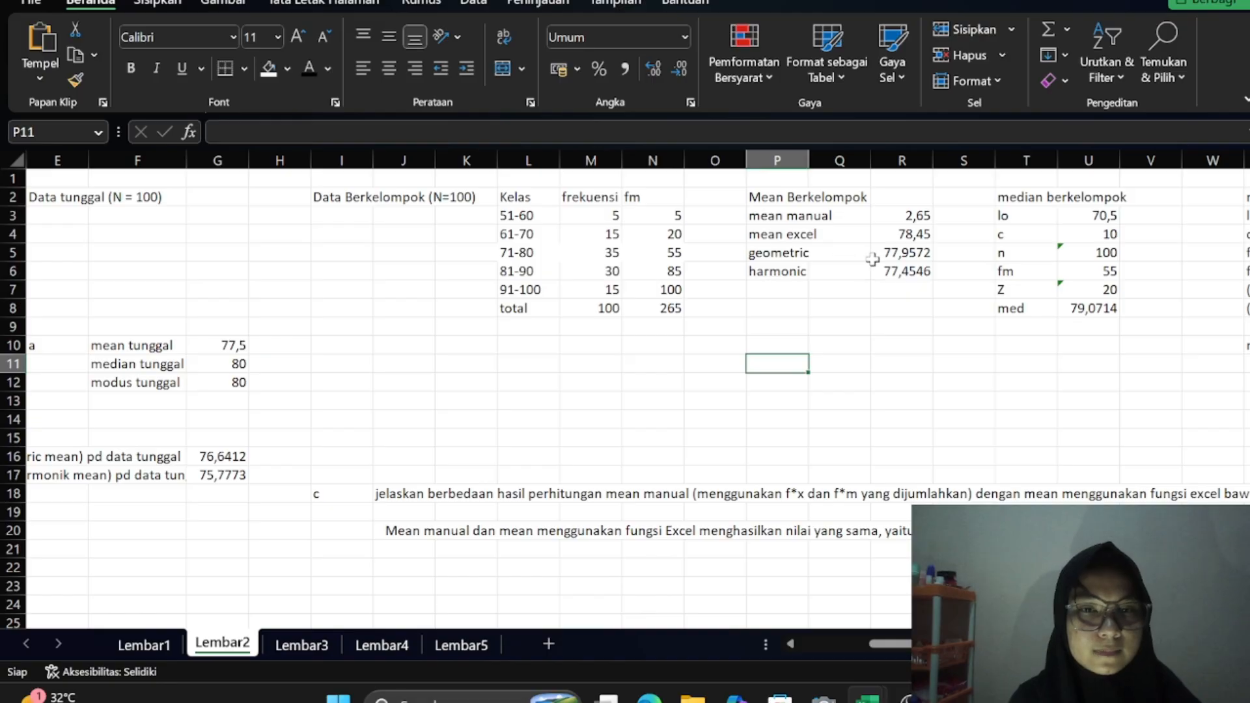
Inspect the "mean excel" formula in R4, including the value and frequency ranges it references
left_click(911, 235)
key("F2")
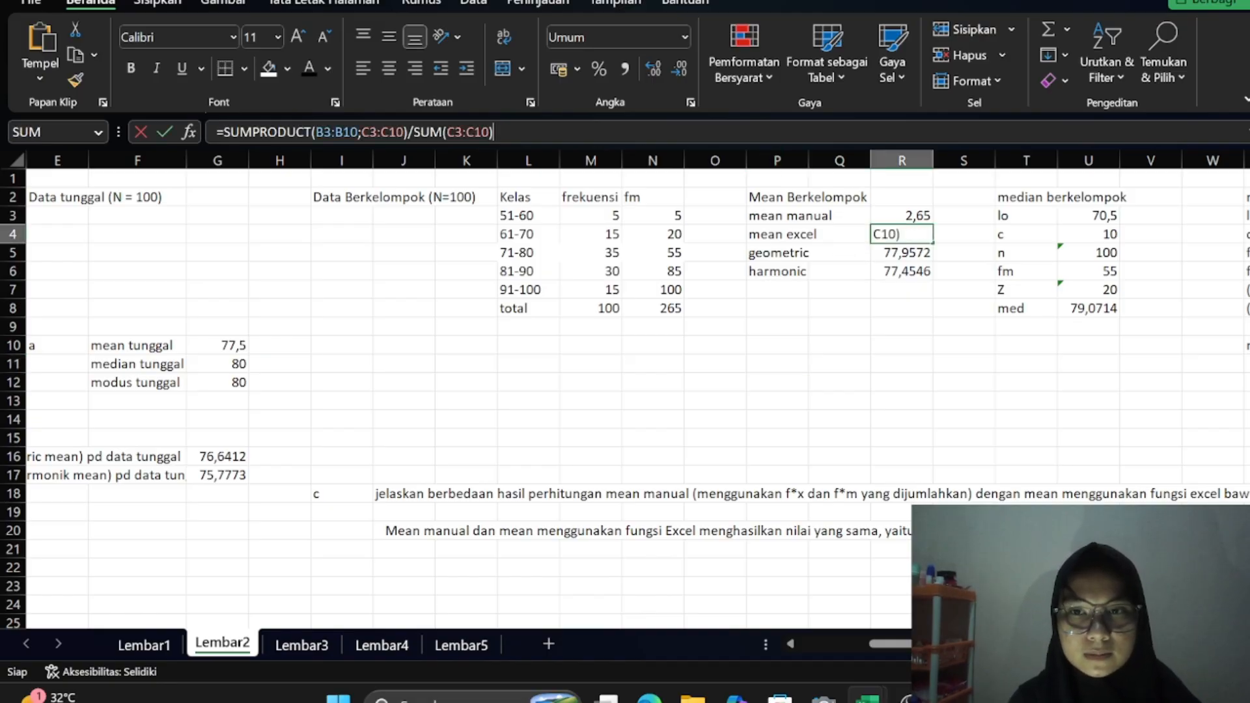
scroll(636, 316, "left", 2)
scroll(637, 317, "left", 3)
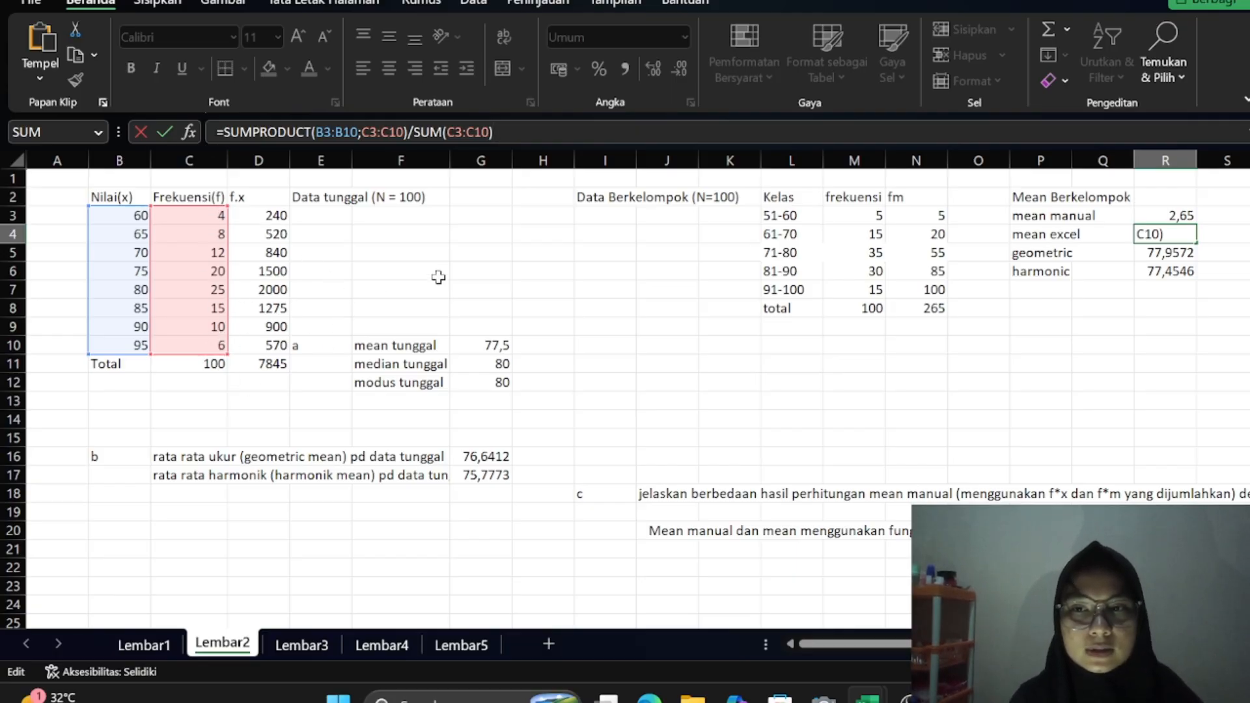
left_click(485, 284)
scroll(485, 284, "right", 2)
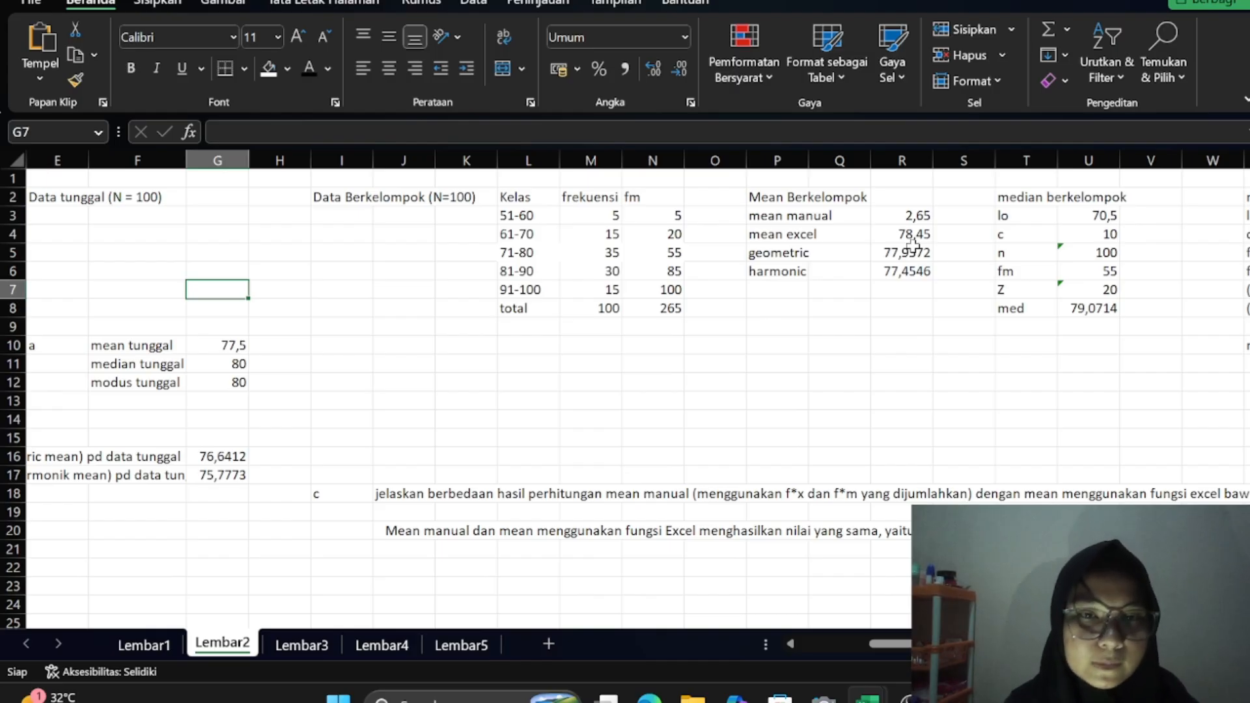
Inspect the grouped-data geometric mean formula in R5 and trace its referenced ranges in the single-data table
left_click(909, 252)
left_click(619, 132)
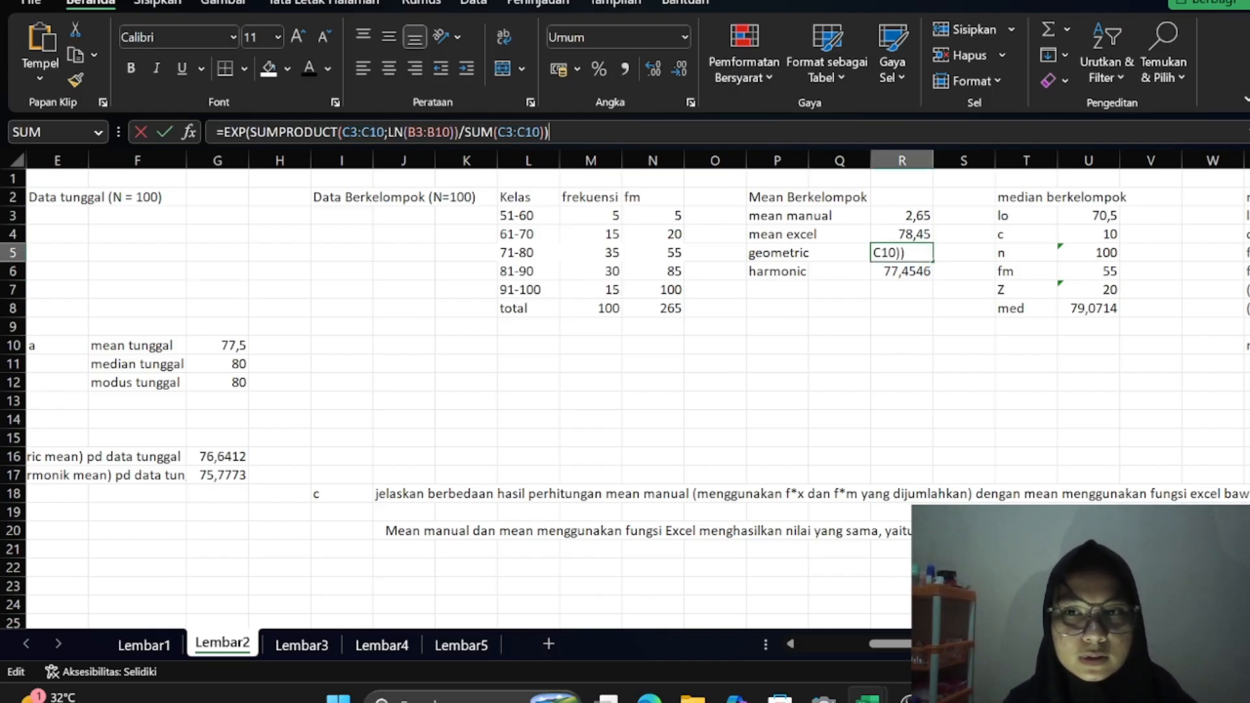
scroll(680, 285, "left", 1)
scroll(680, 285, "left", 1)
scroll(680, 285, "left", 2)
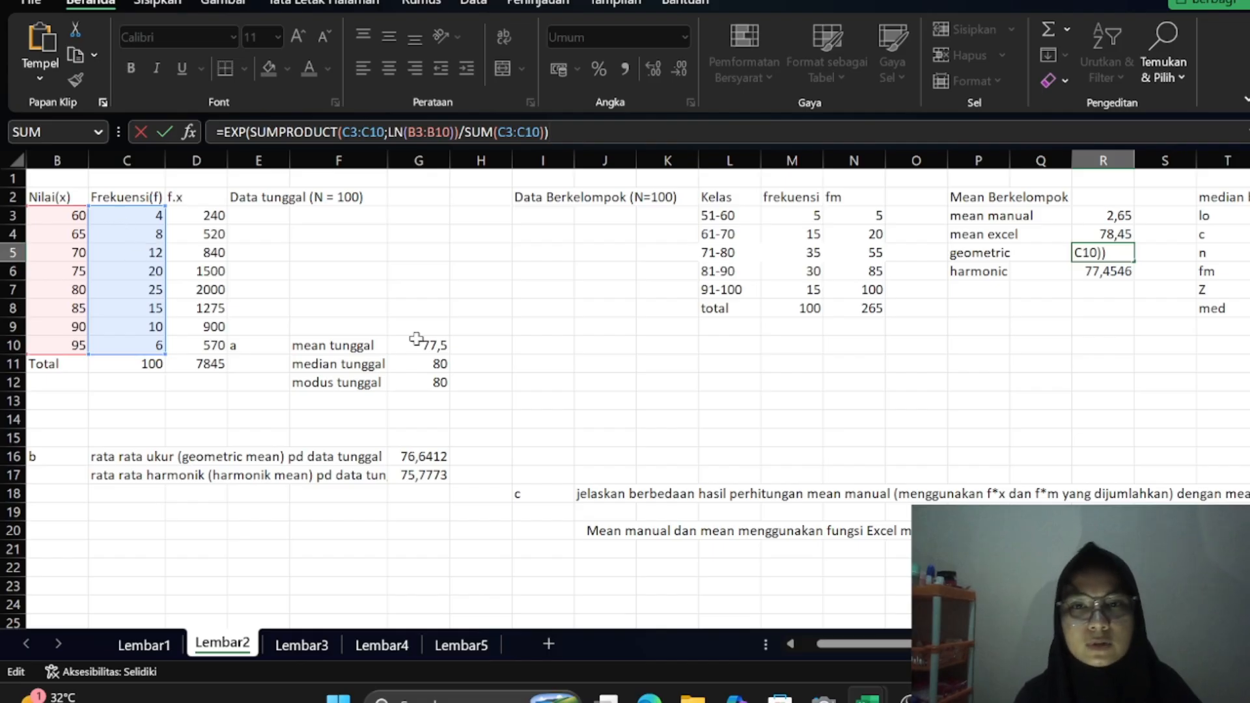
scroll(416, 338, "right", 3)
left_click(690, 362)
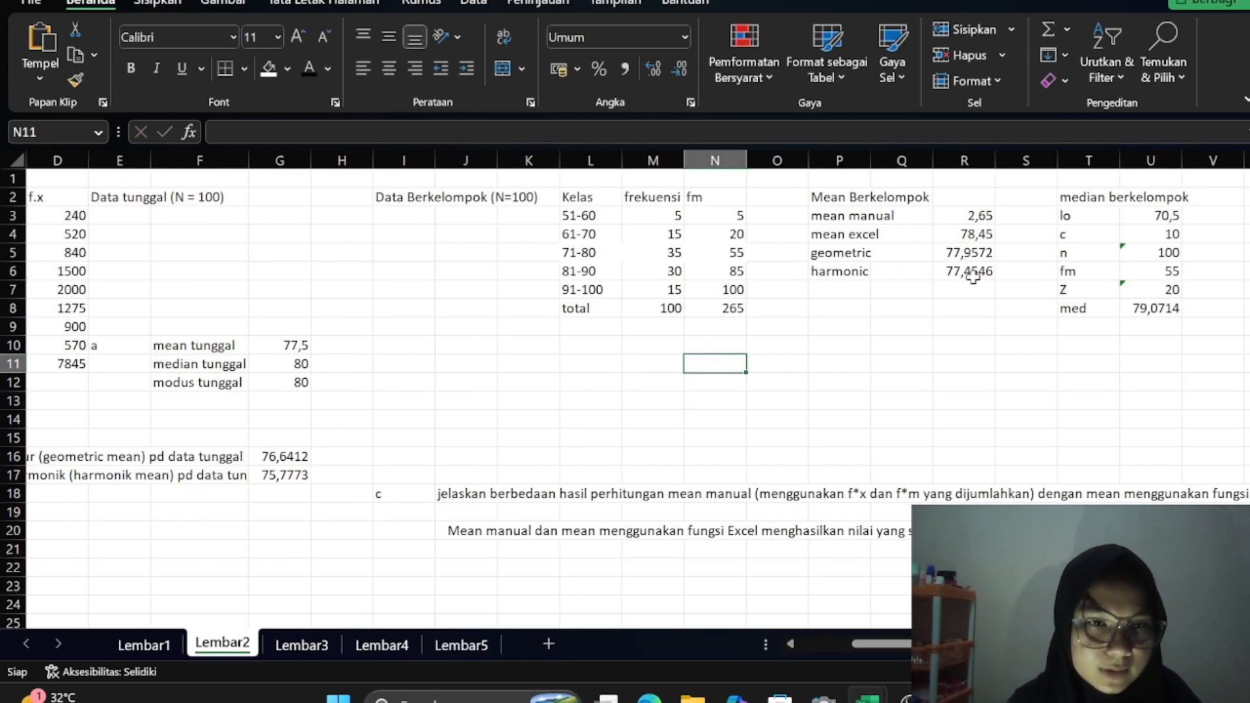
Inspect the grouped-data harmonic mean formula in R6 and trace its referenced value and frequency ranges
left_click(935, 274)
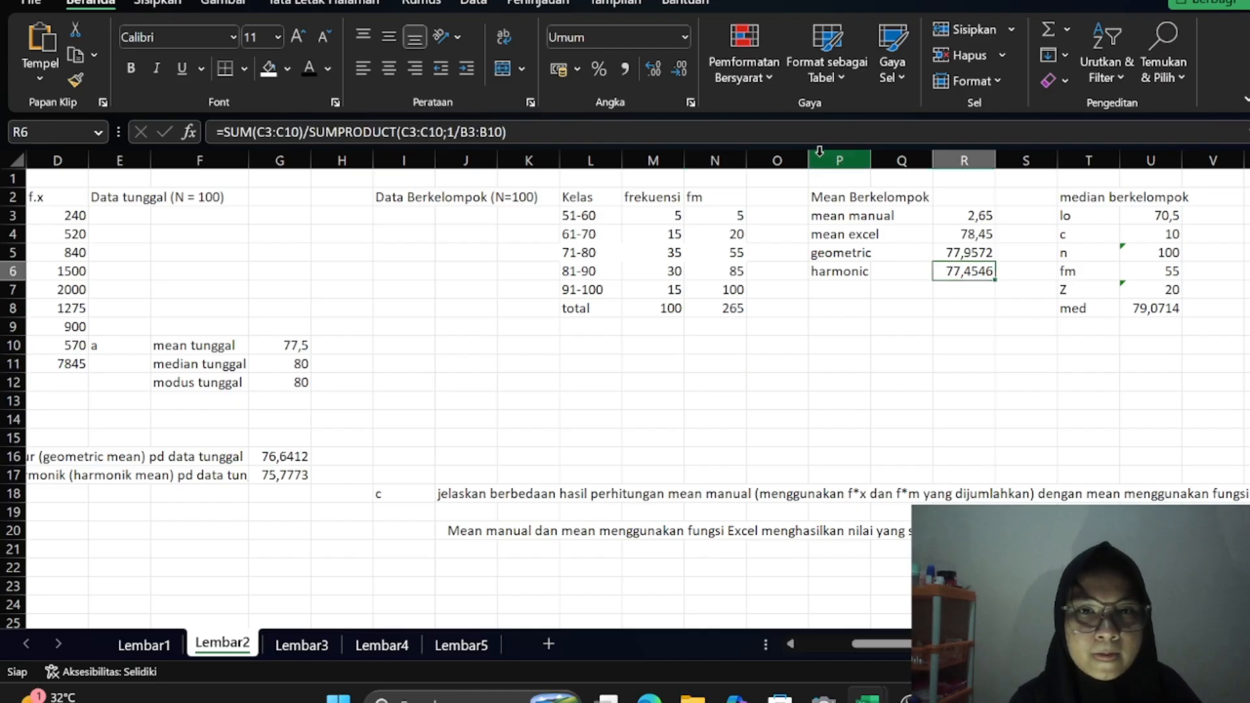
key("F2")
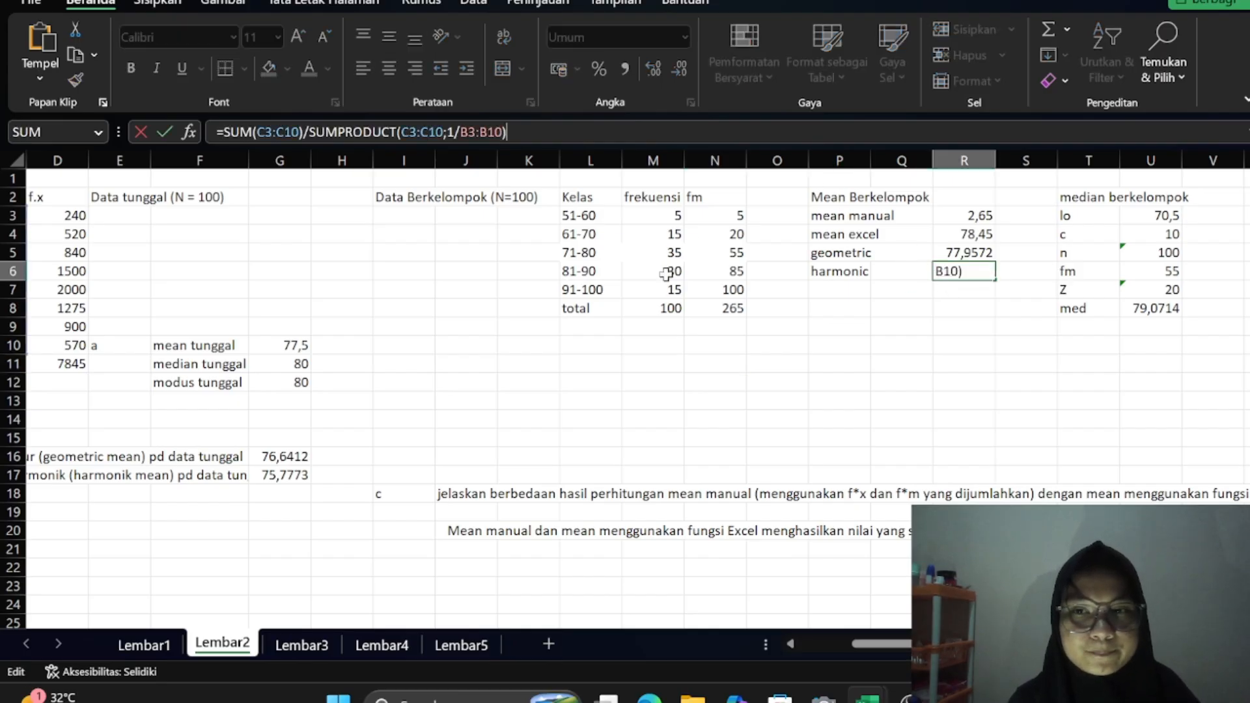
scroll(665, 274, "left", 3)
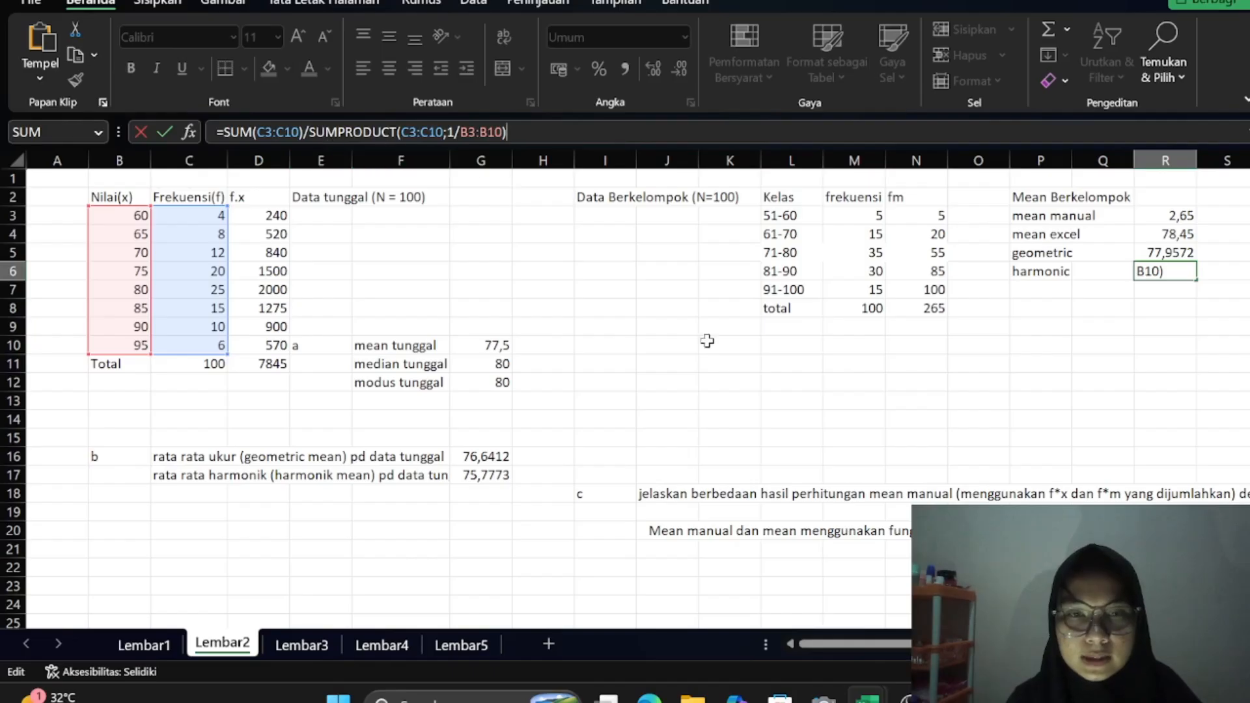
left_click(707, 340)
Inspect the lower-boundary (lo) formula in U3 of the grouped median section and compare it with the class intervals
scroll(707, 341, "right", 1)
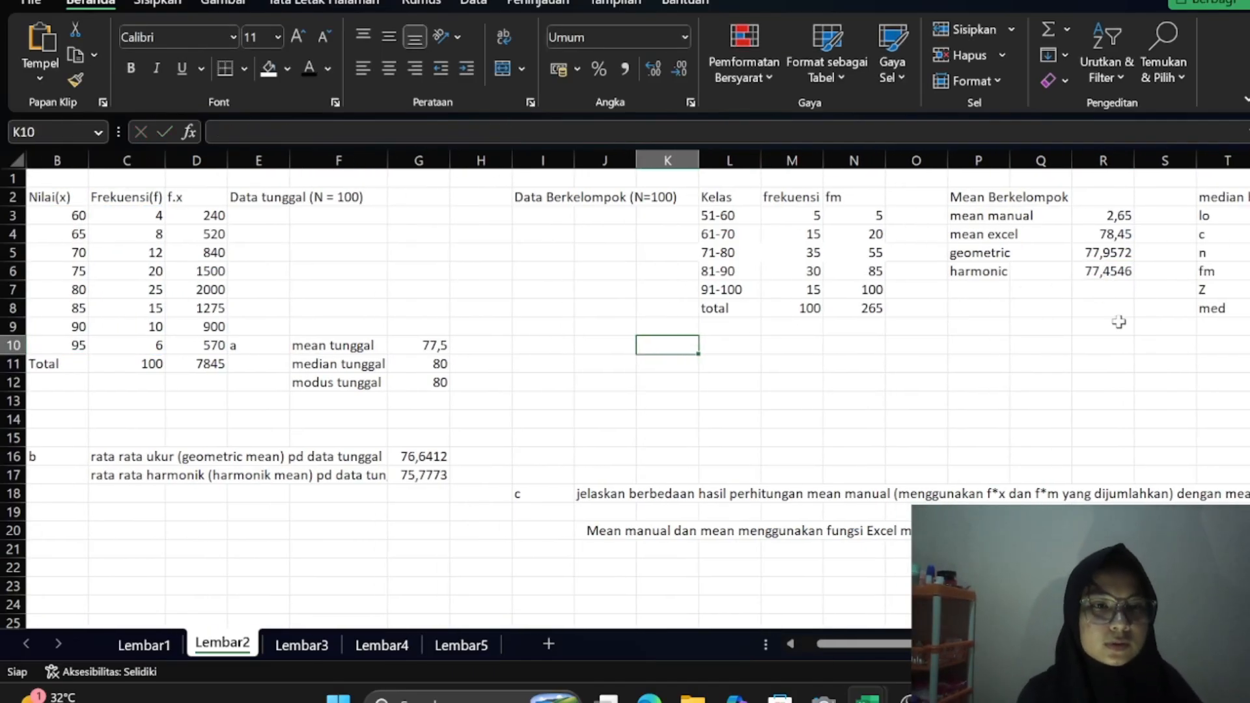
scroll(1118, 321, "right", 2)
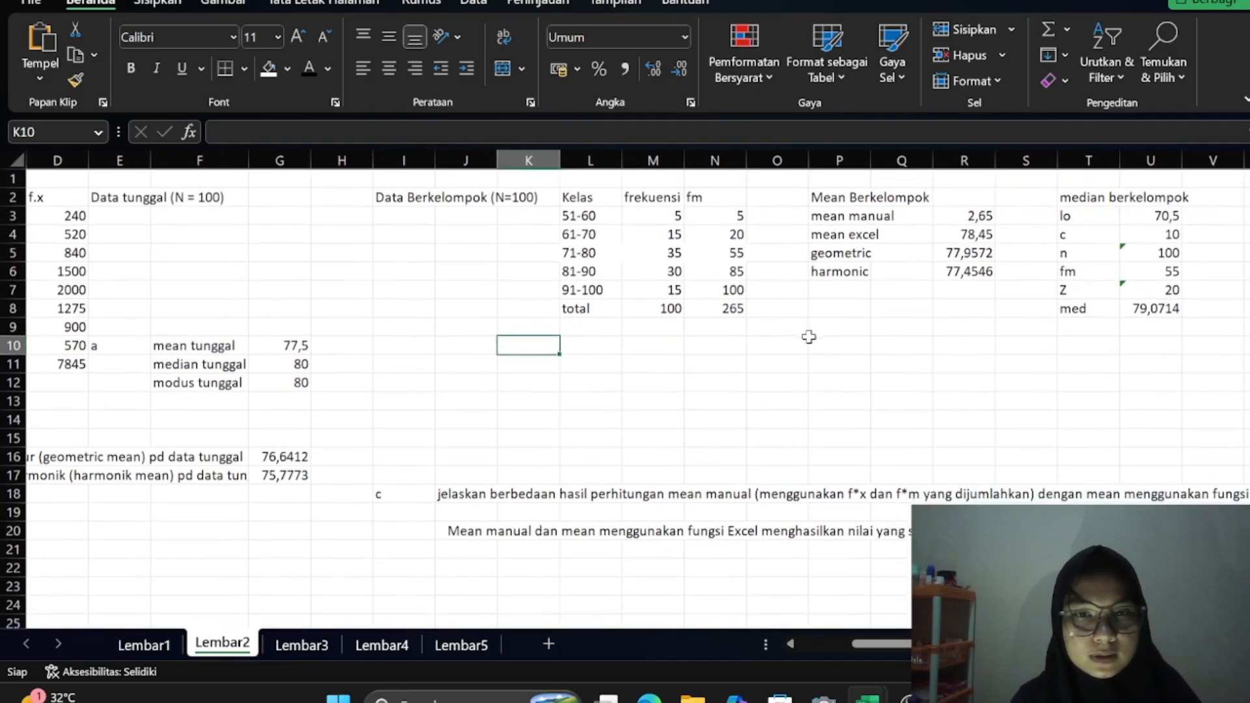
scroll(917, 366, "right", 1)
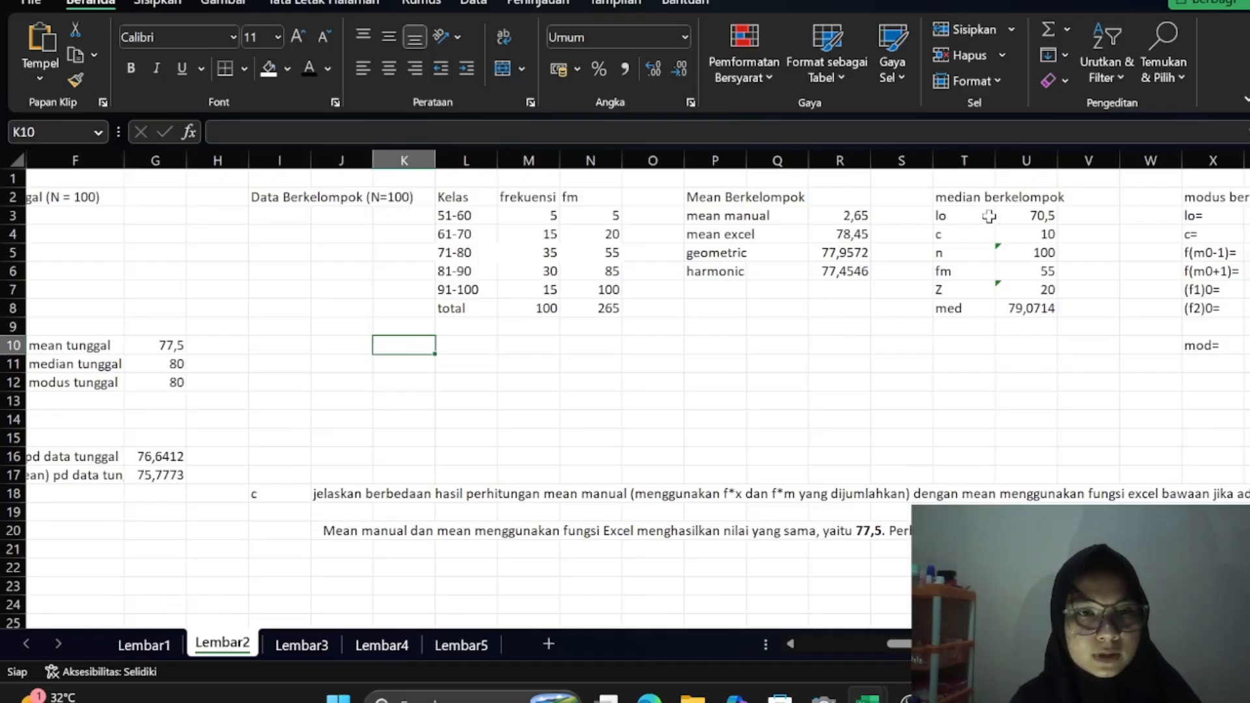
left_click(1035, 220)
key("F2")
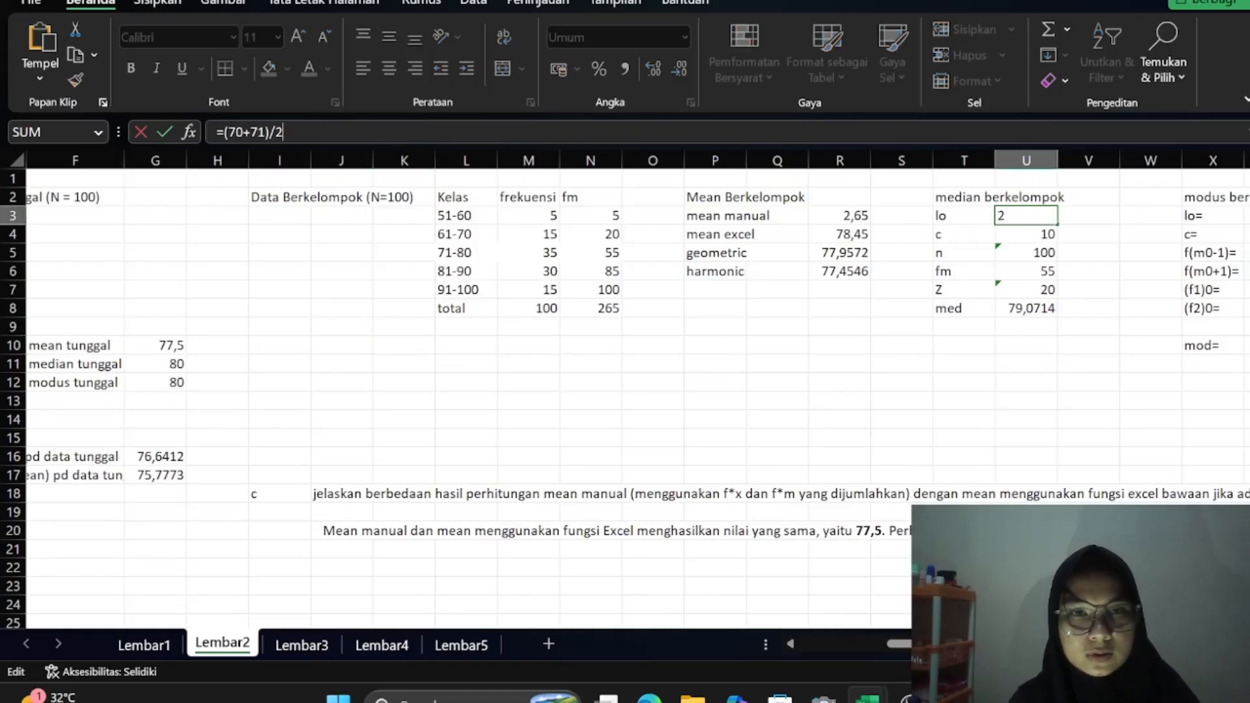
scroll(845, 311, "left", 3)
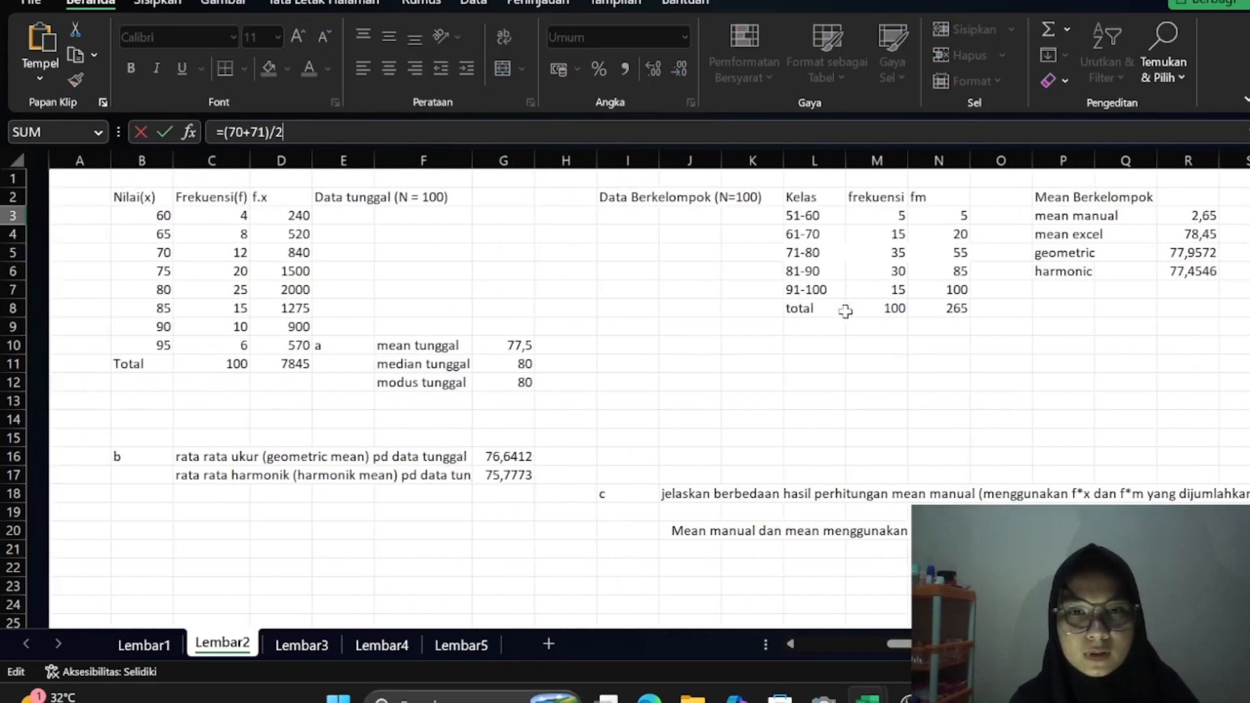
scroll(845, 311, "right", 5)
scroll(845, 311, "right", 1)
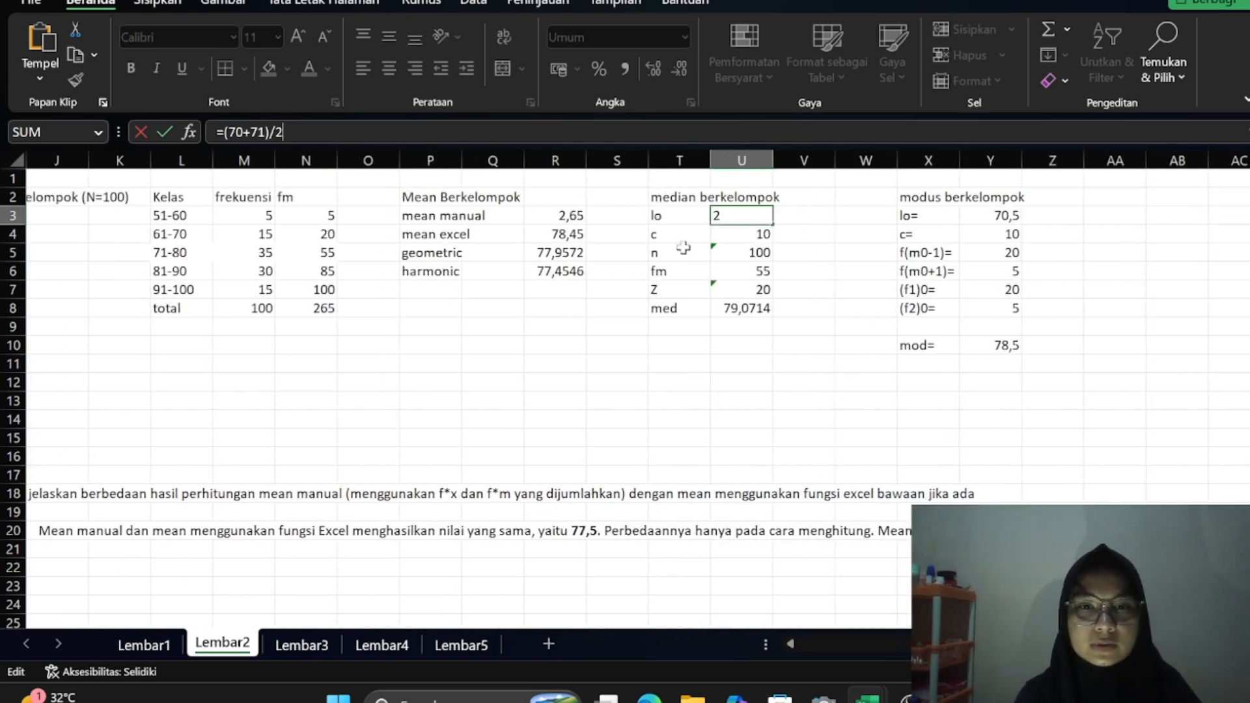
left_click(591, 361)
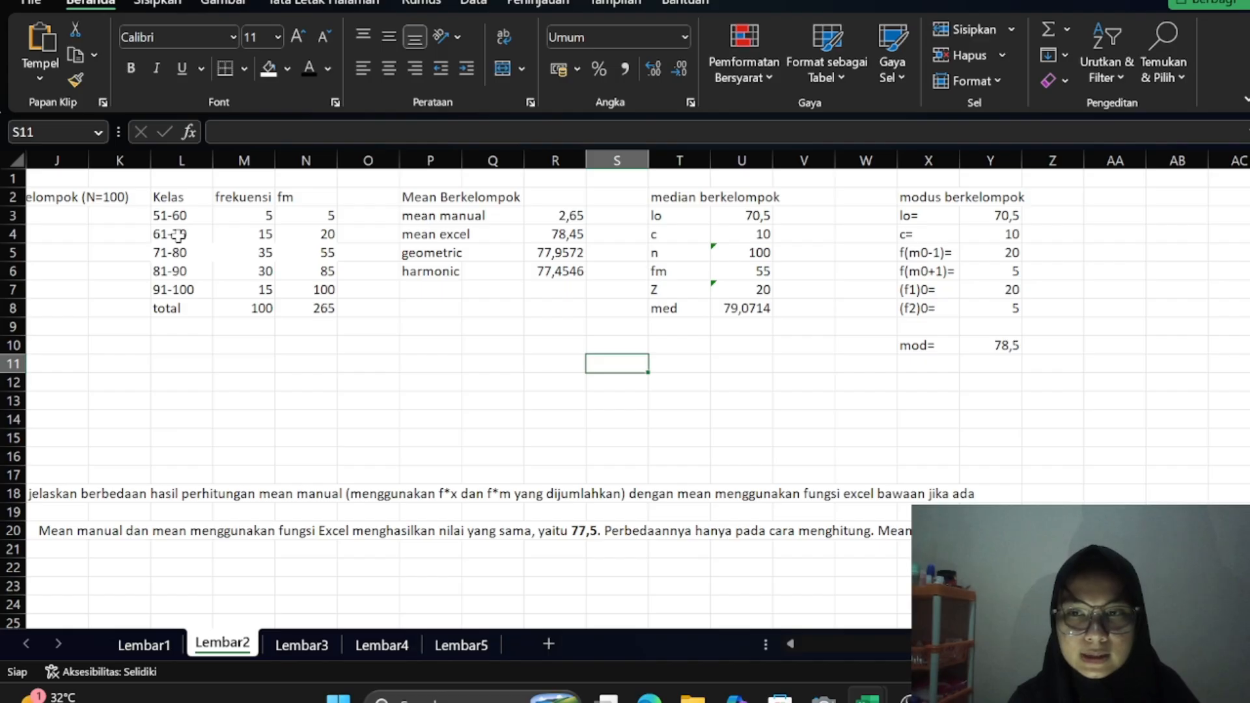
Inspect the class-width (c) formula in U4 of the grouped median section
left_click(740, 216)
left_click(736, 234)
double_click(737, 234)
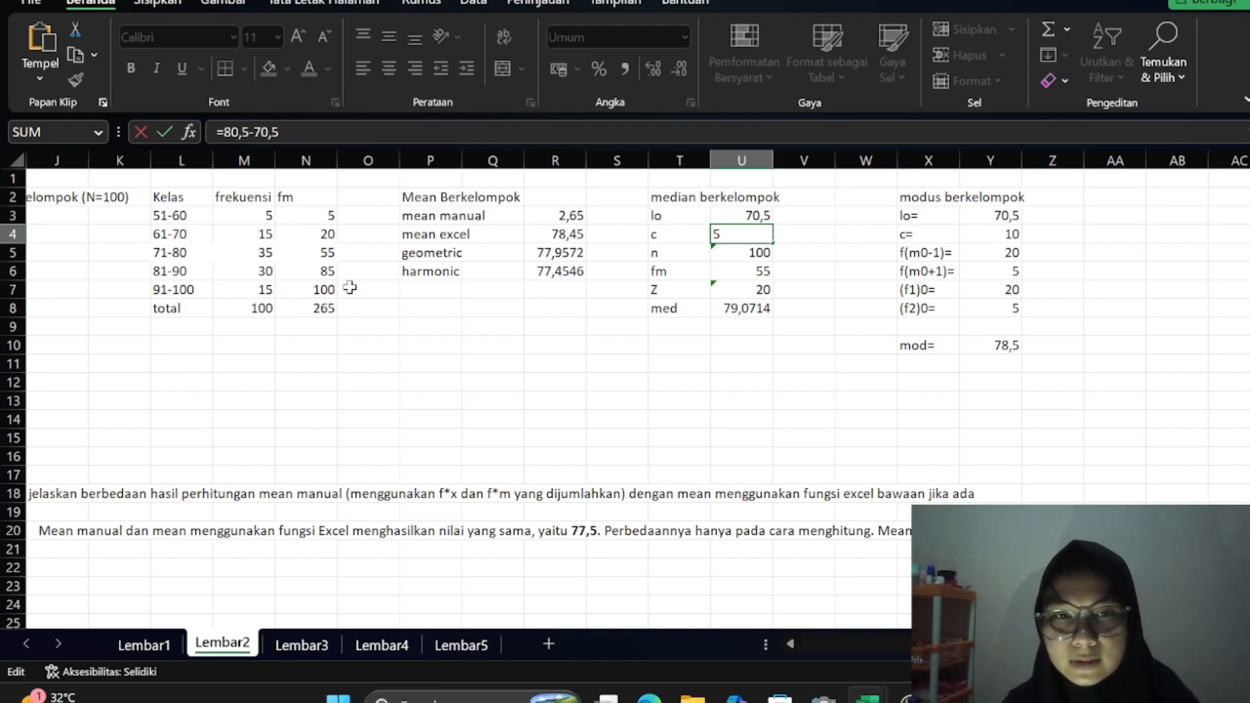
key("Return")
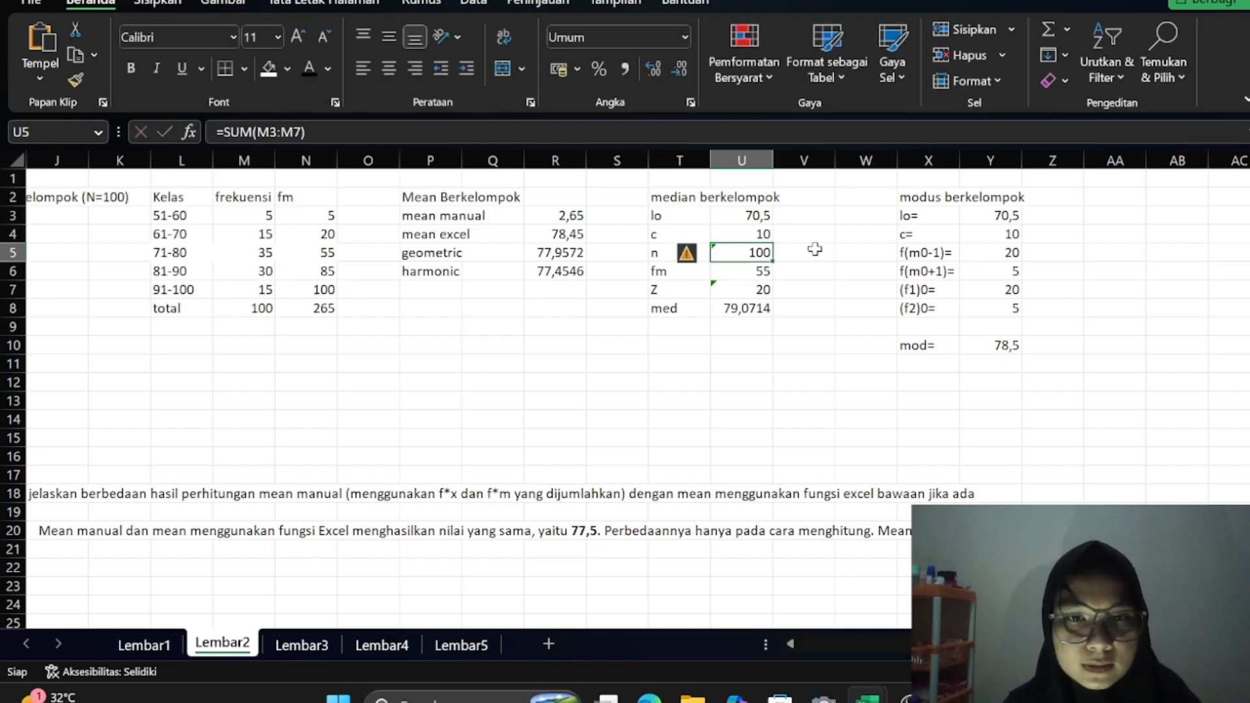
left_click(794, 259)
left_click(733, 240)
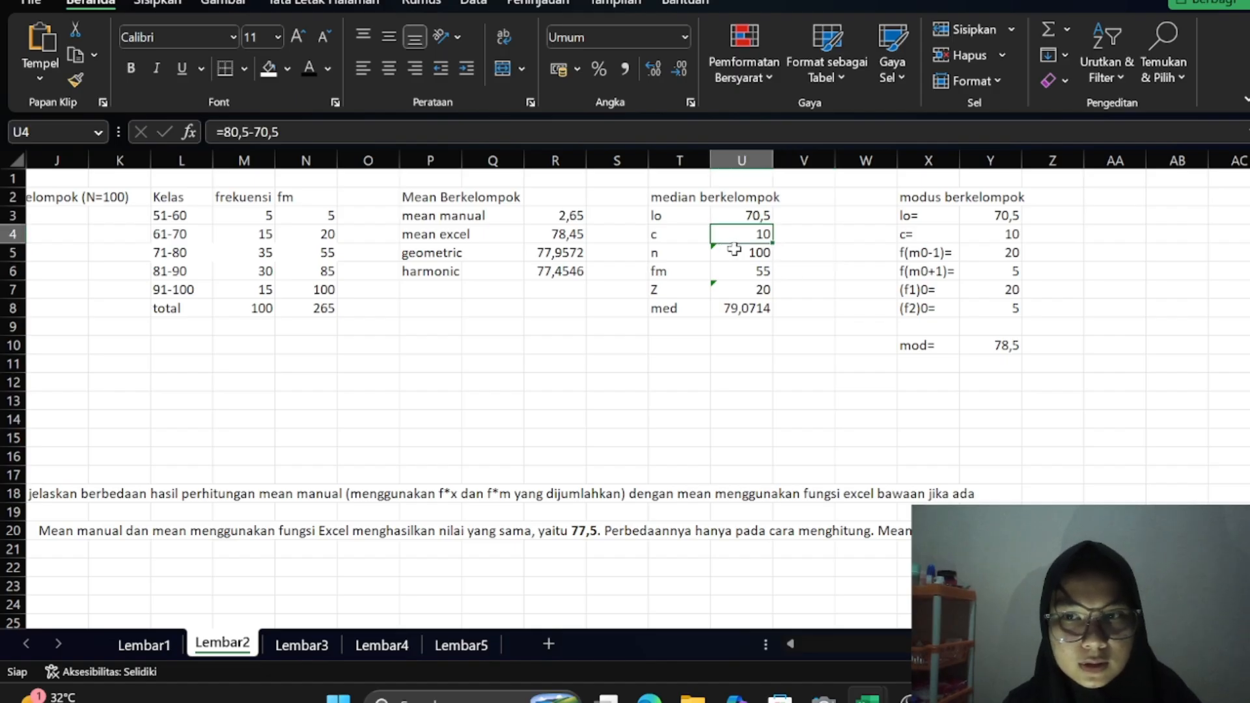
Inspect the n formula in U5 of the grouped median section, including the frequency range it sums
left_click(734, 250)
left_click(366, 134)
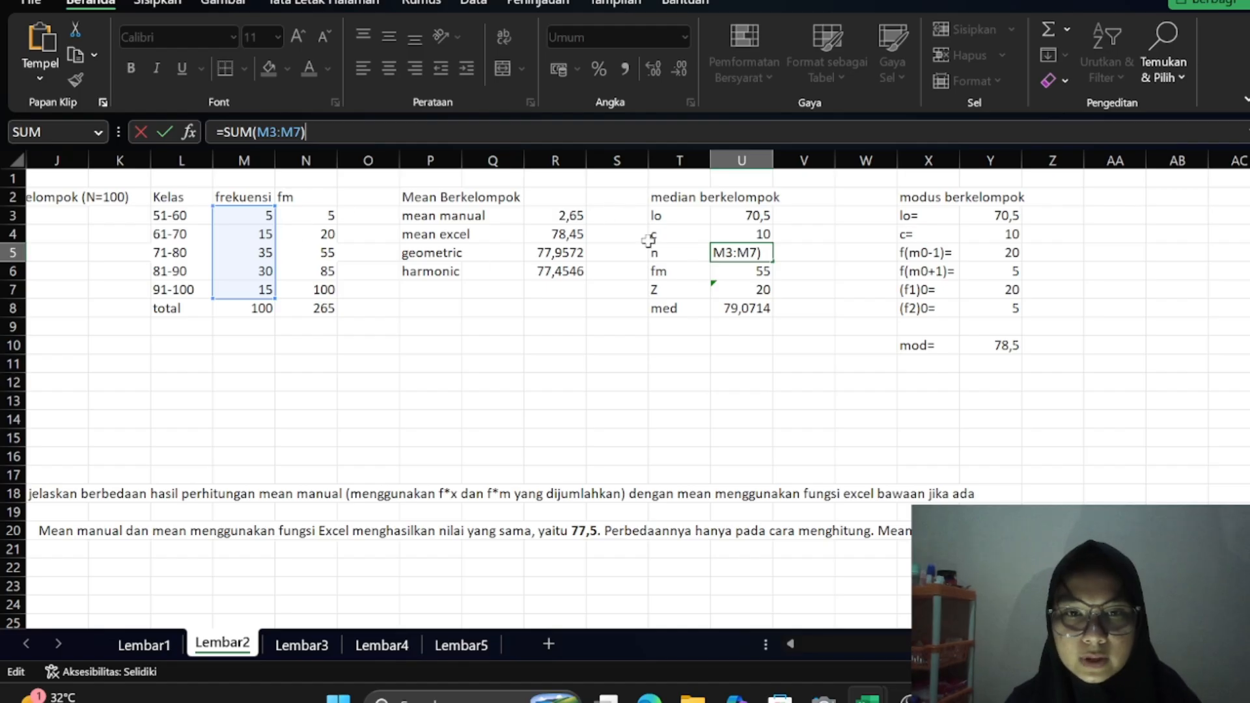
key("Return")
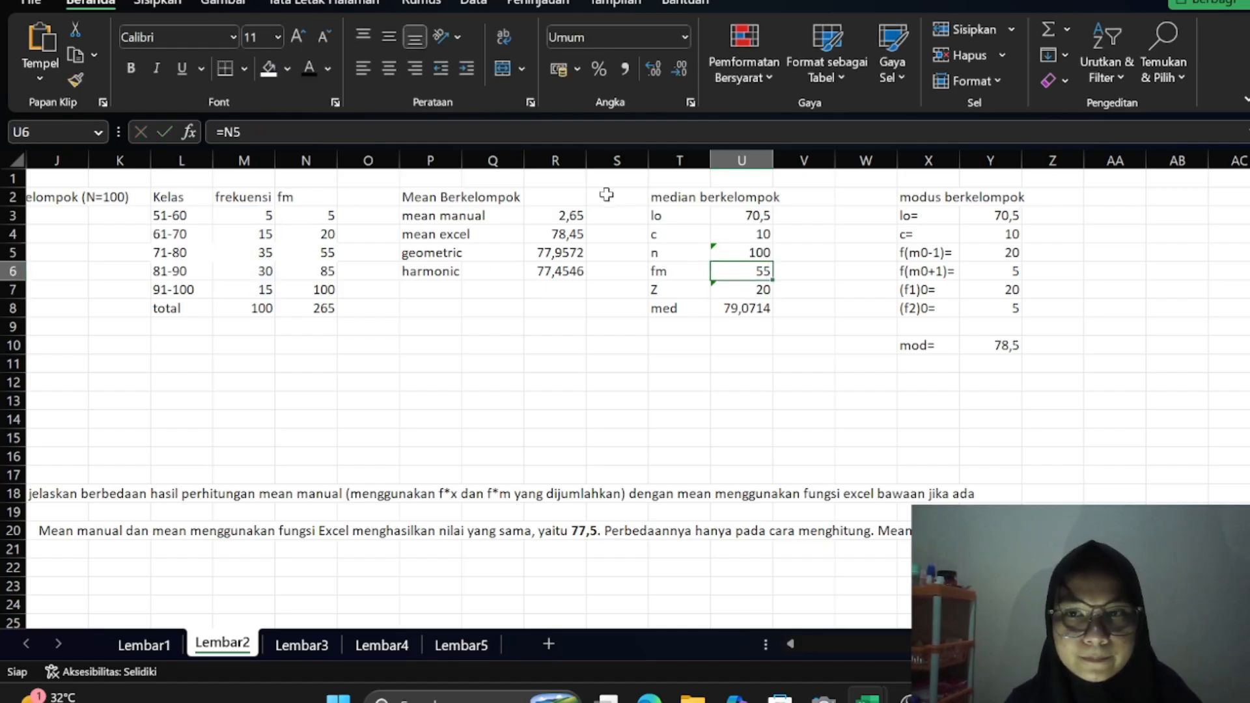
Inspect the fm, Z and med formulas in U6:U8 of the grouped median section, tracing the cells they reference
key("F2")
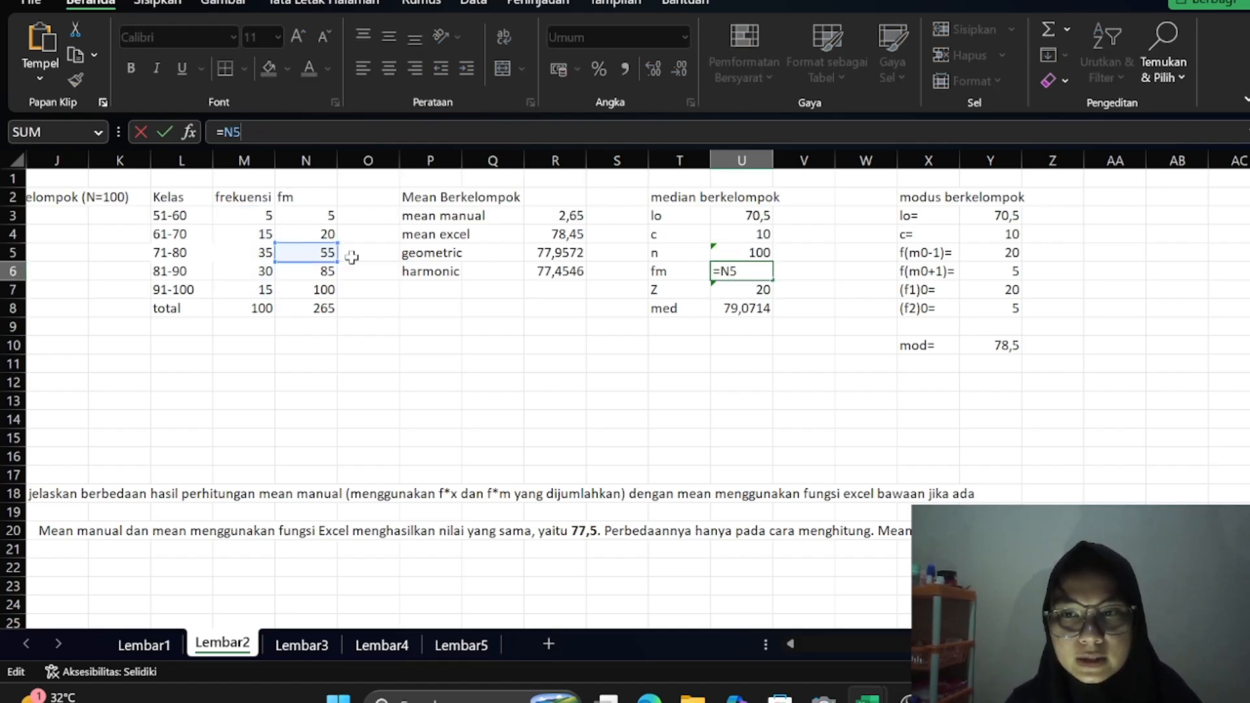
left_click(504, 324)
left_click(754, 286)
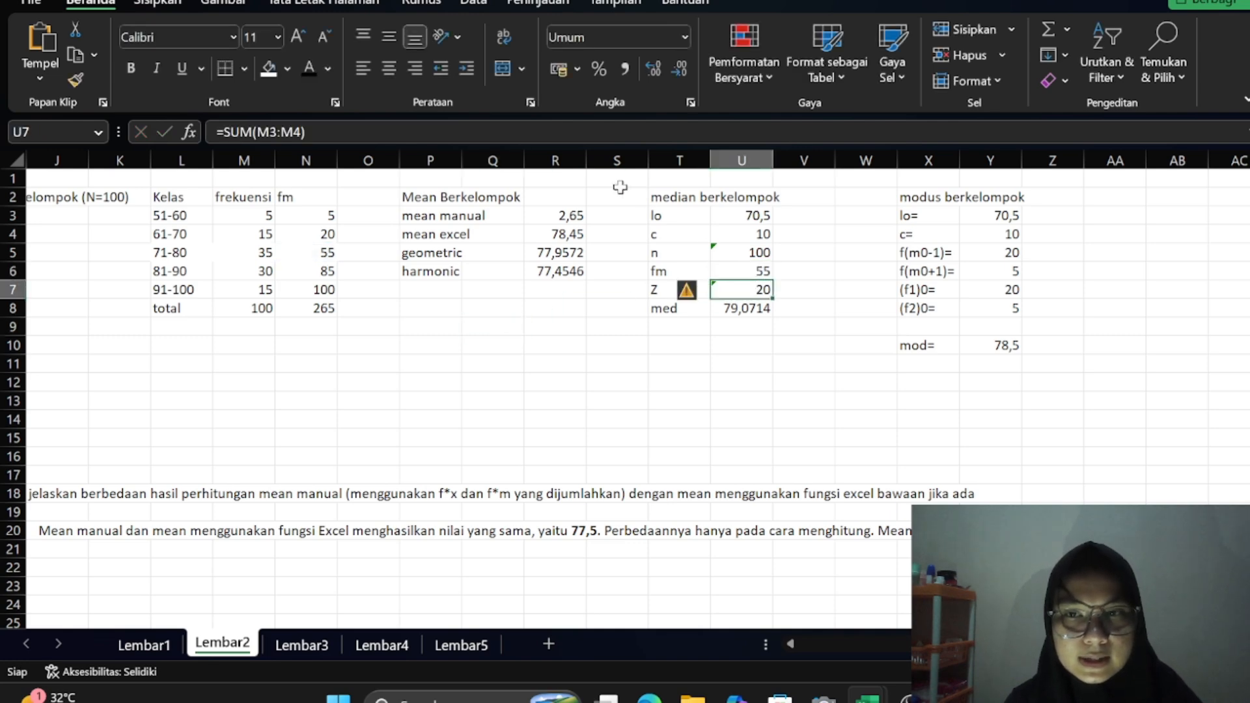
key("F2")
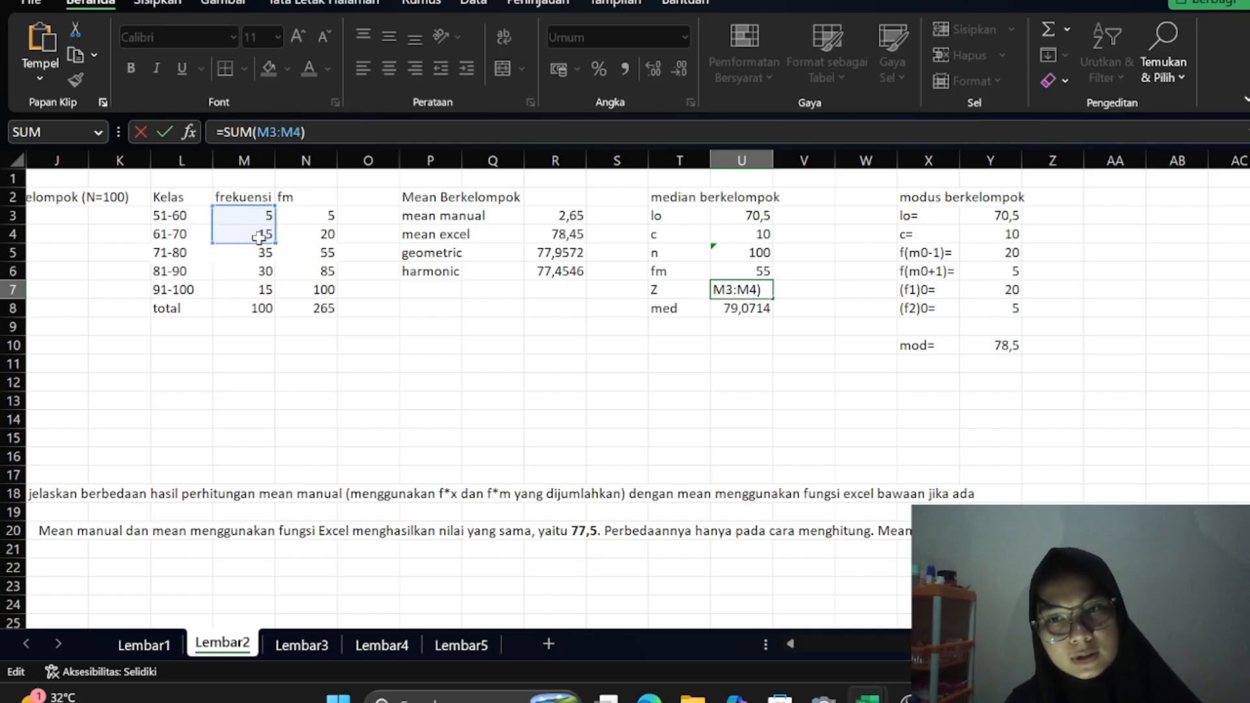
key("Return")
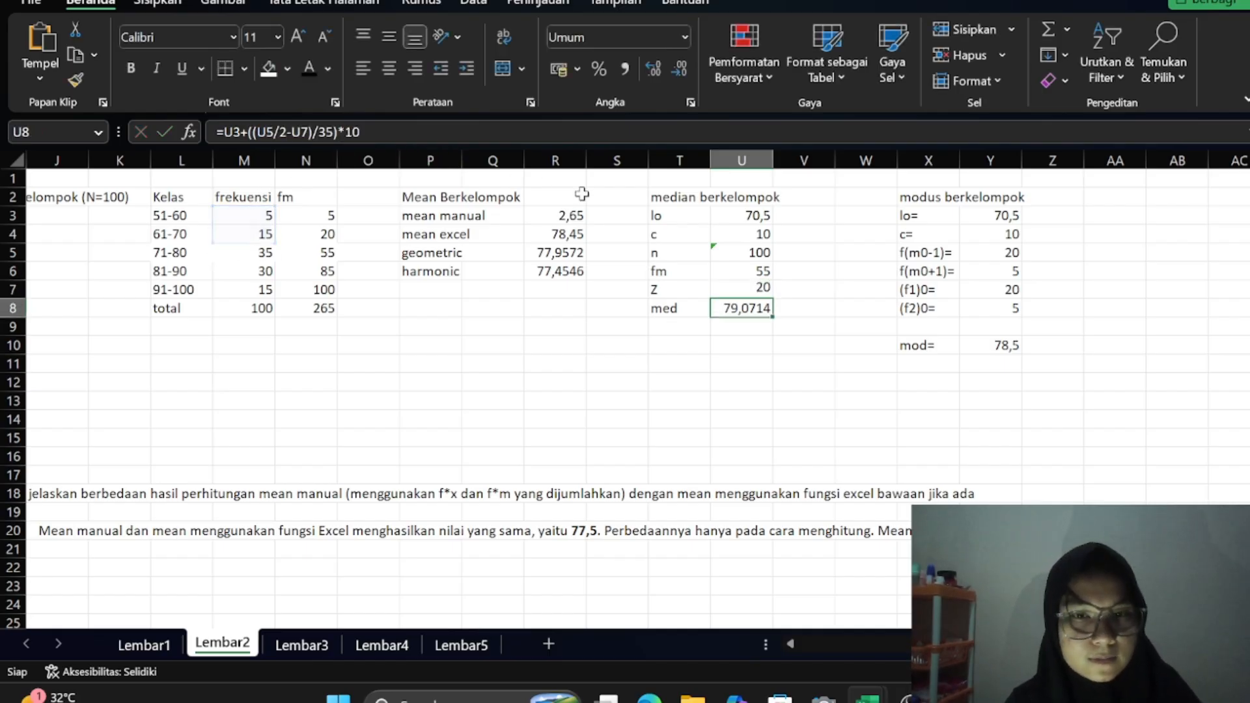
key("F2")
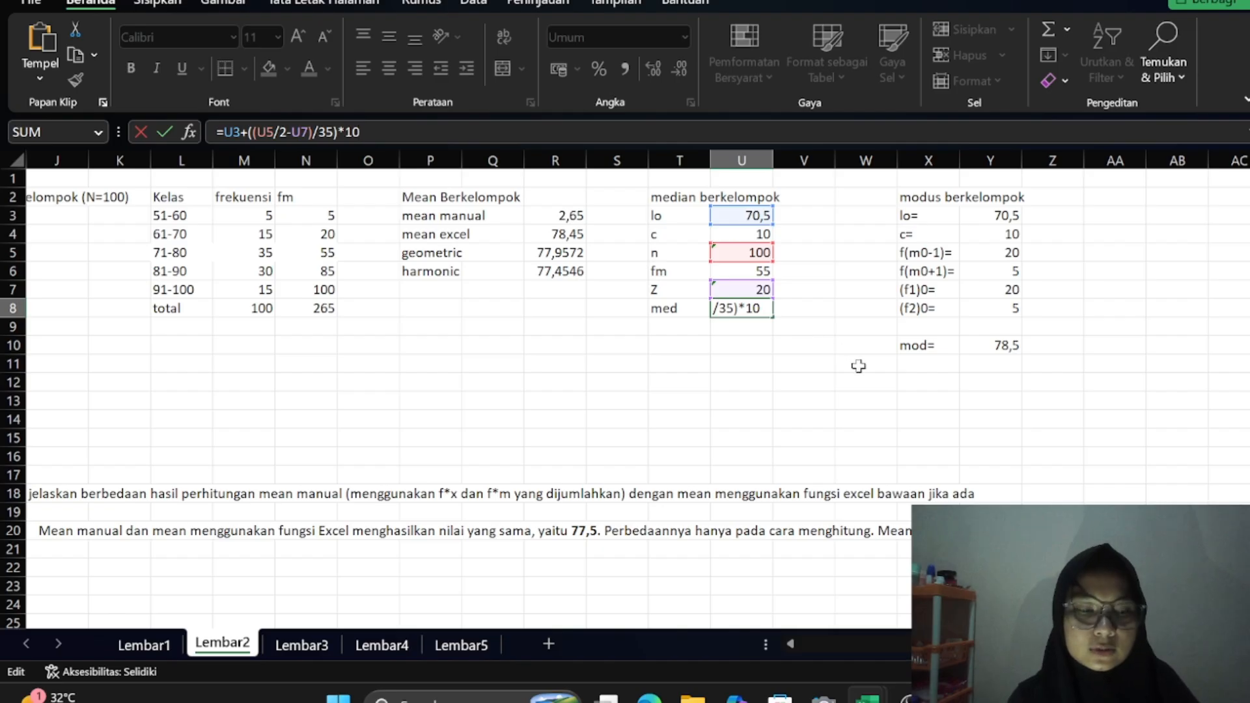
key("Return")
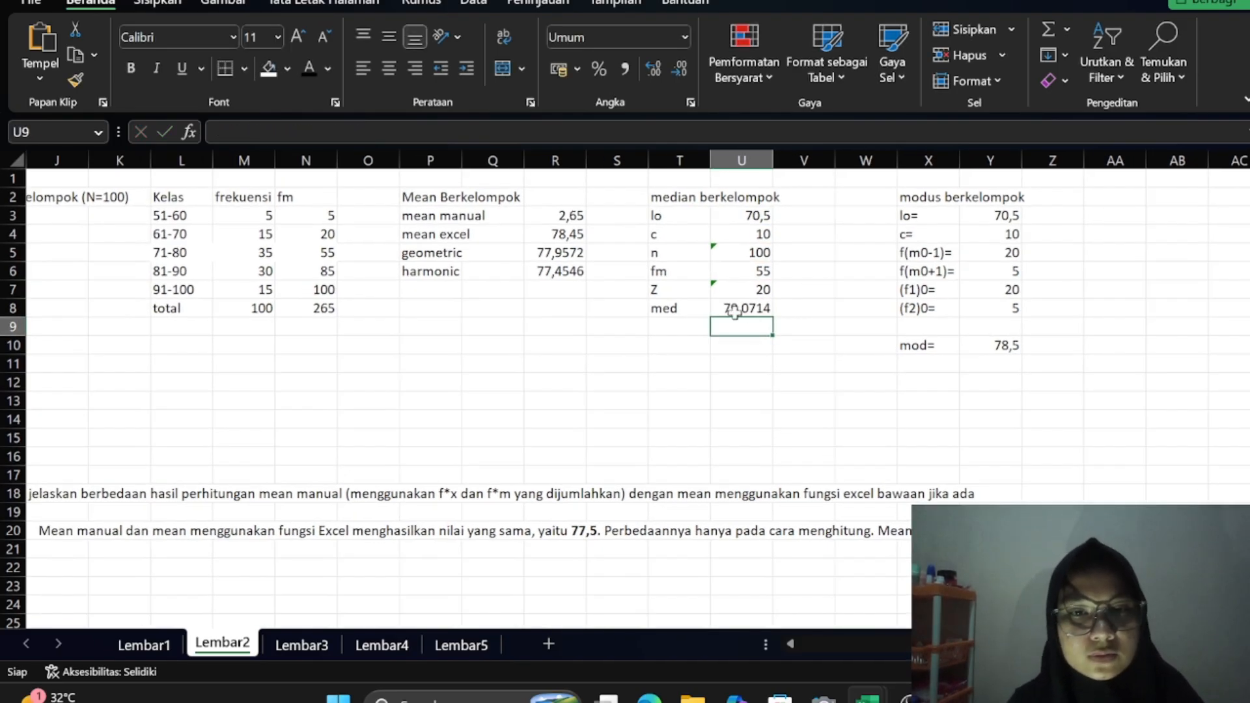
Inspect the lower-boundary (lo) and class-width (c) formulas in Y3 and Y4 of the grouped mode section
left_click(985, 221)
key("F2")
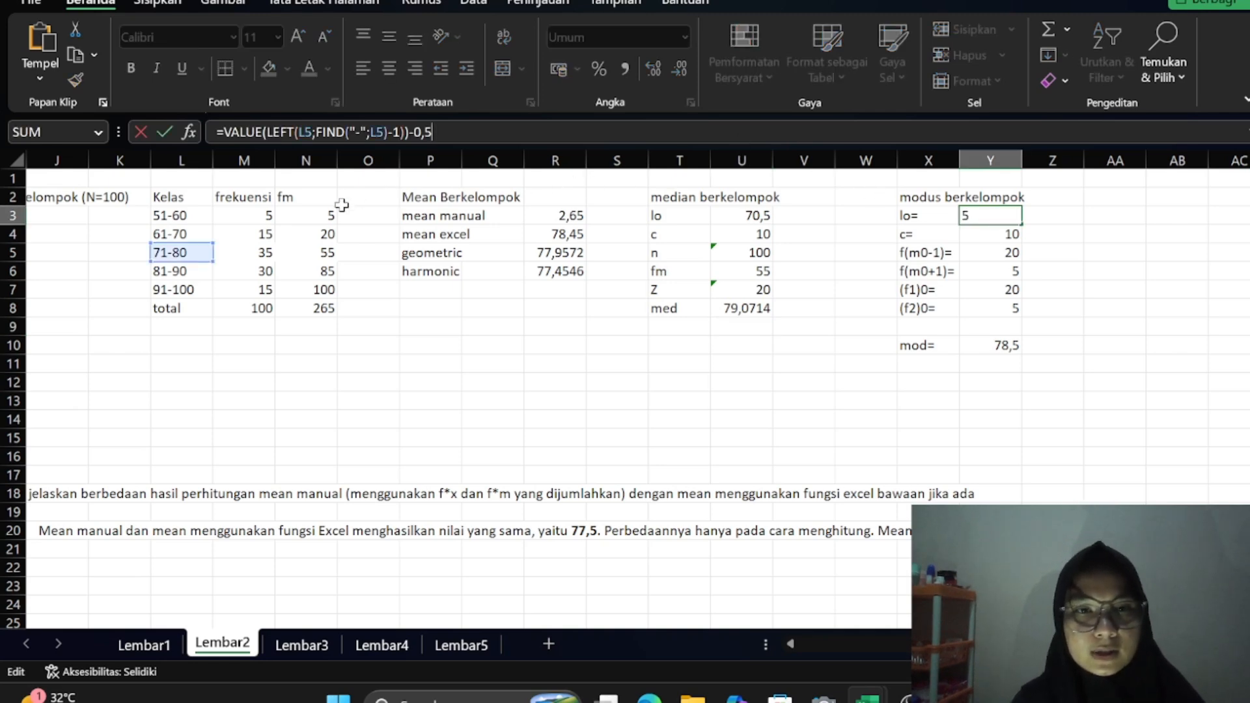
key("Return")
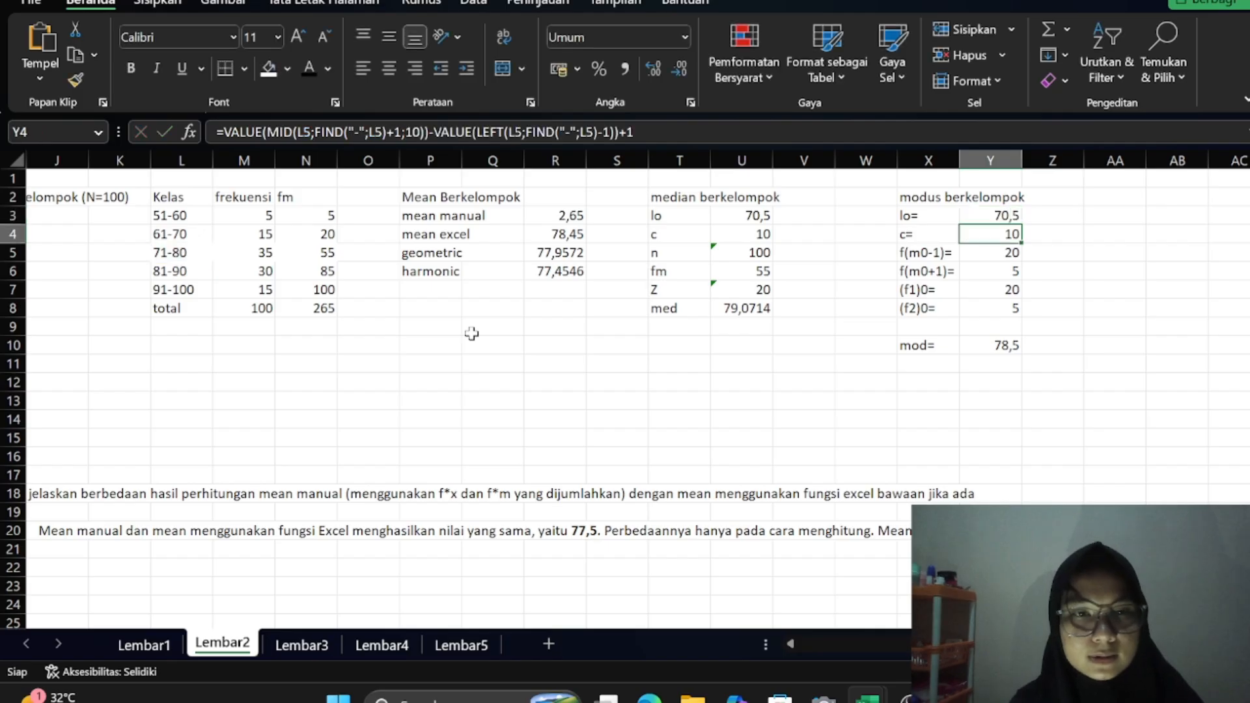
key("F2")
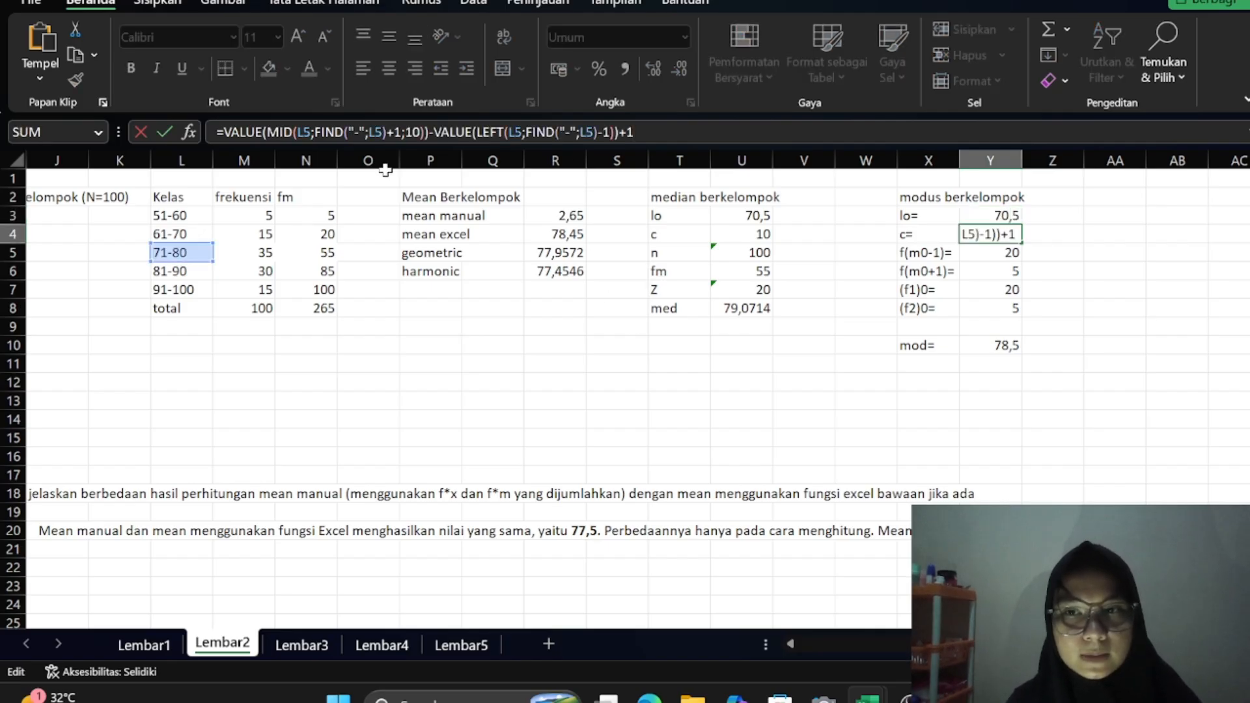
key("Return")
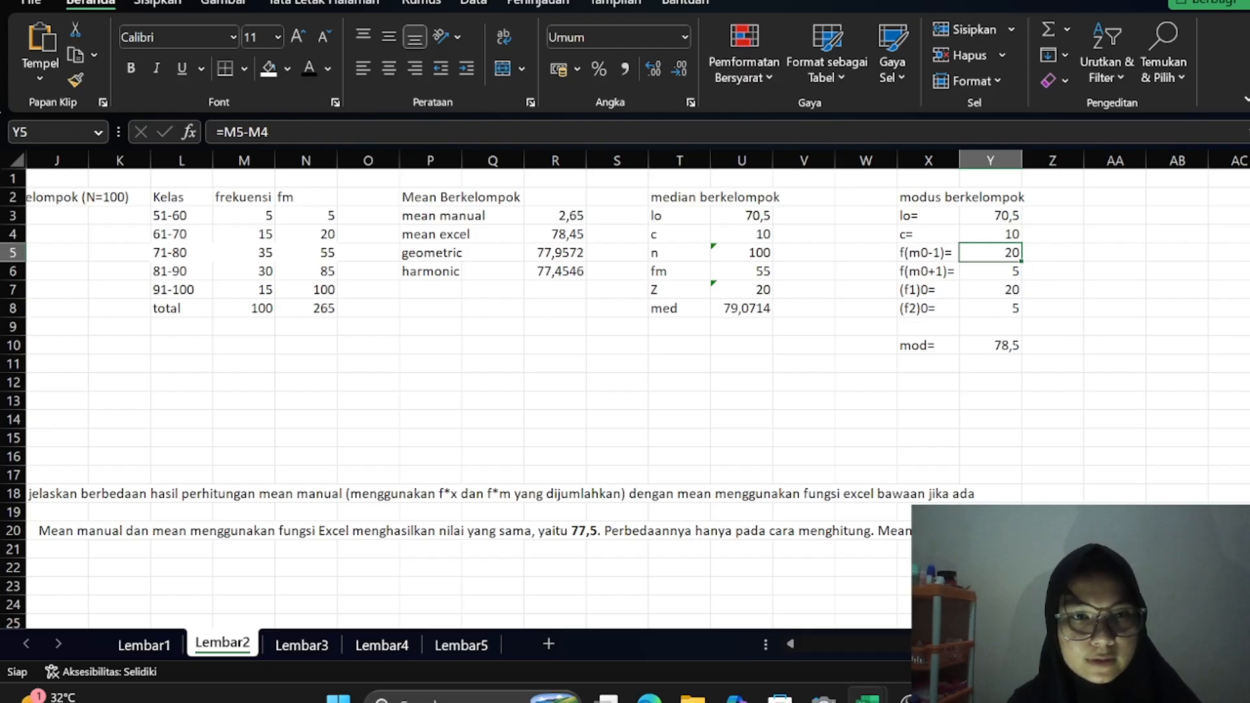
Inspect the f(m0-1) and f(m0+1) frequency-difference formulas in Y5 and Y6 of the grouped mode section
key("F2")
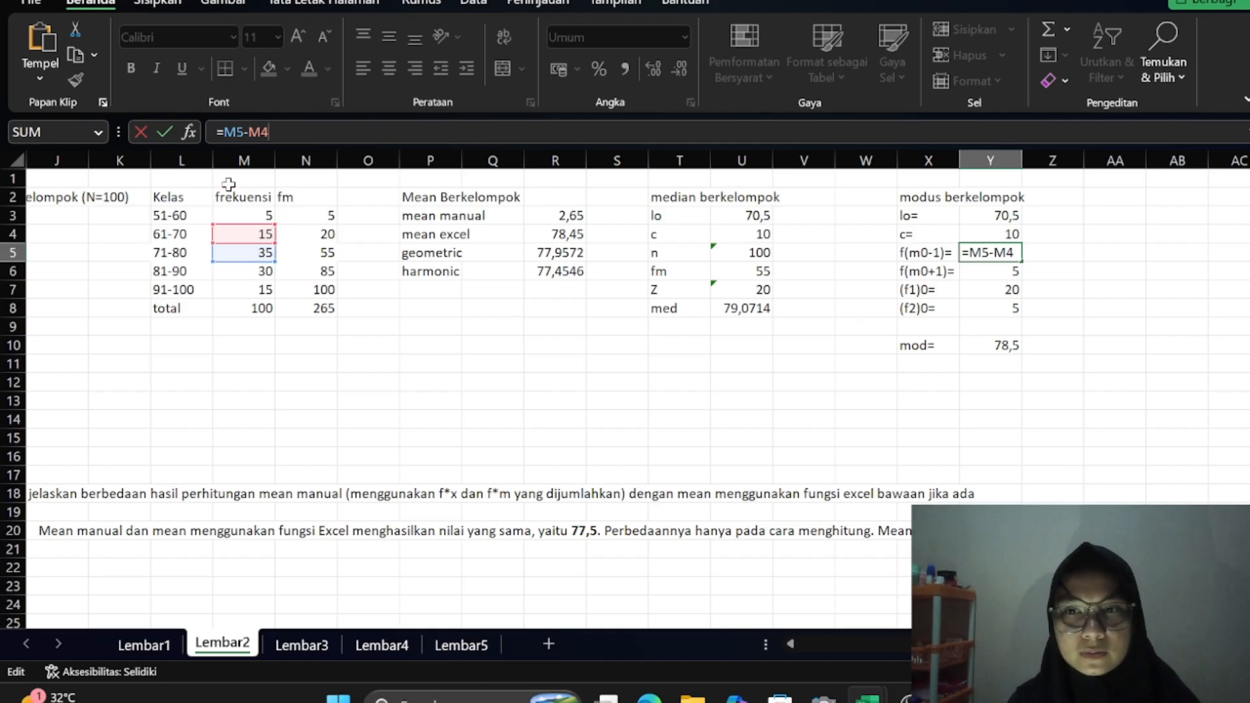
key("Return")
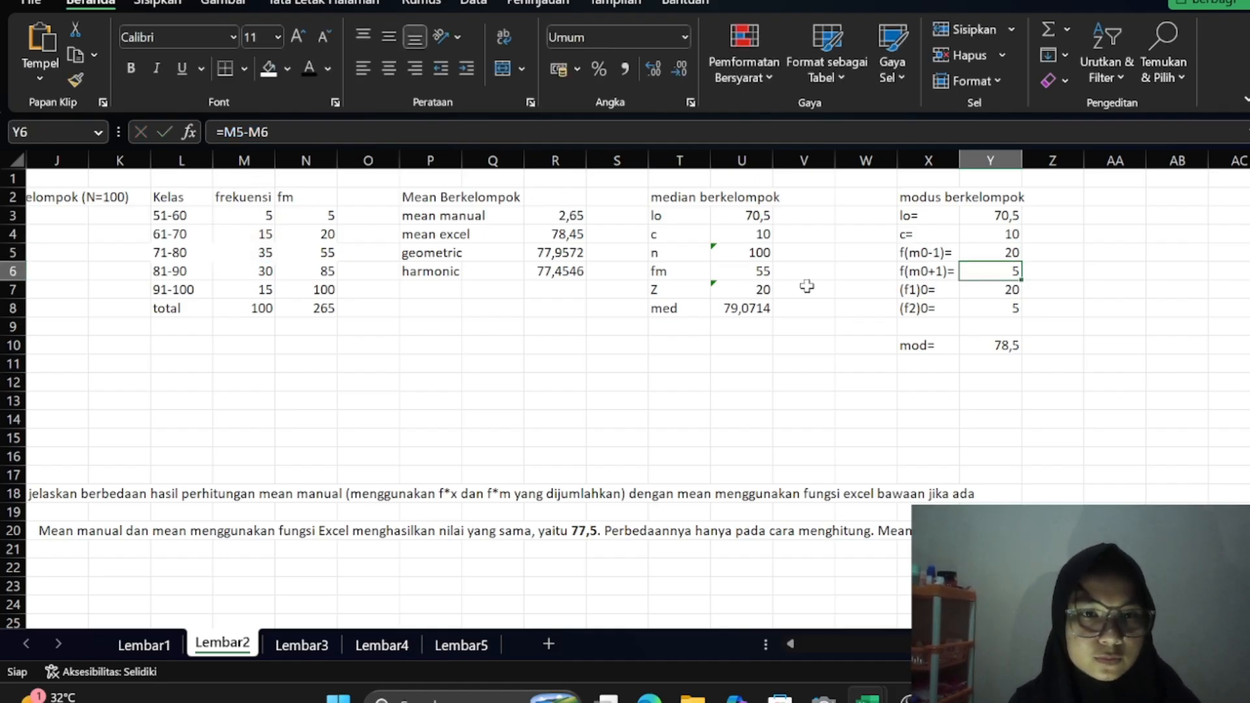
key("F2")
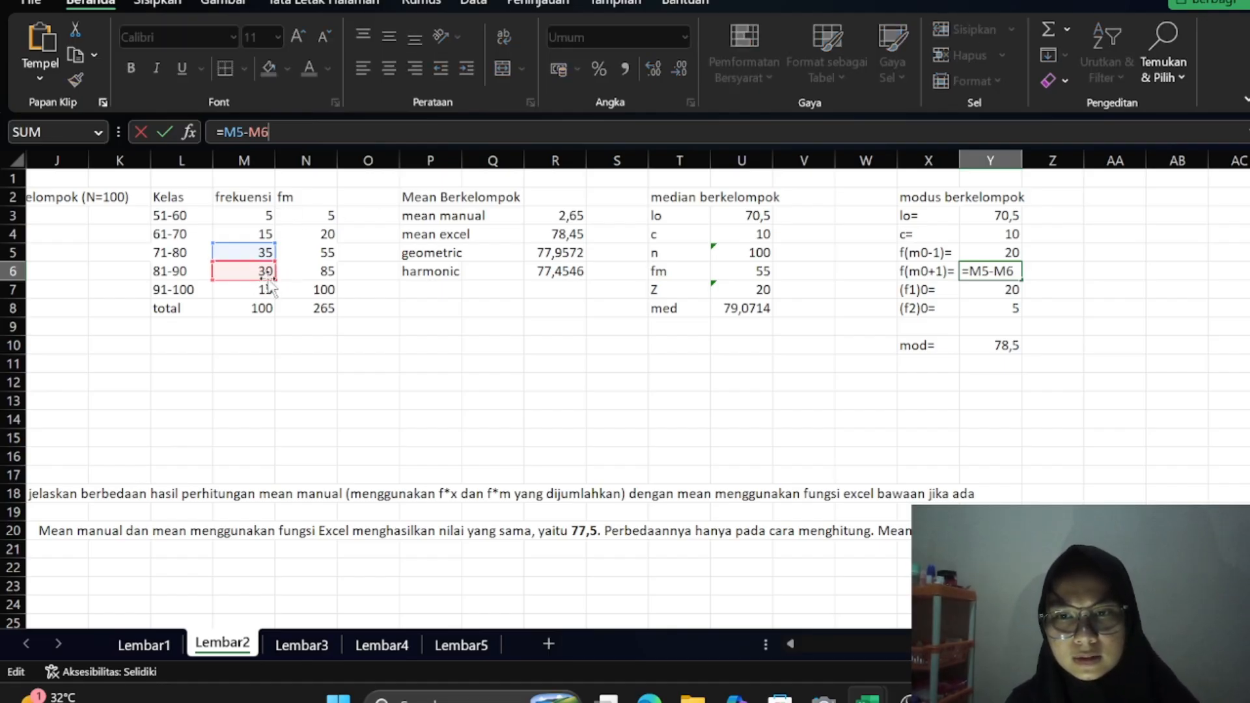
key("Return")
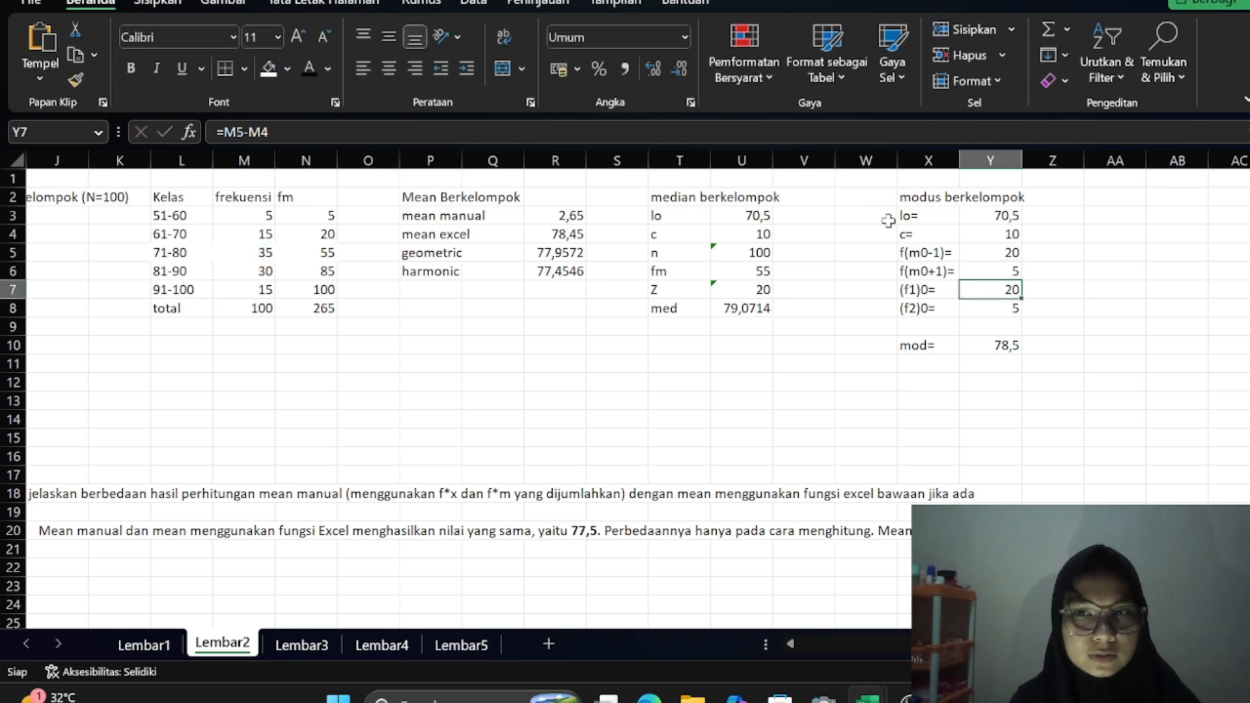
Inspect the (f1)0 and (f2)0 formulas in Y7 and Y8 and trace the frequencies they subtract
key("F2")
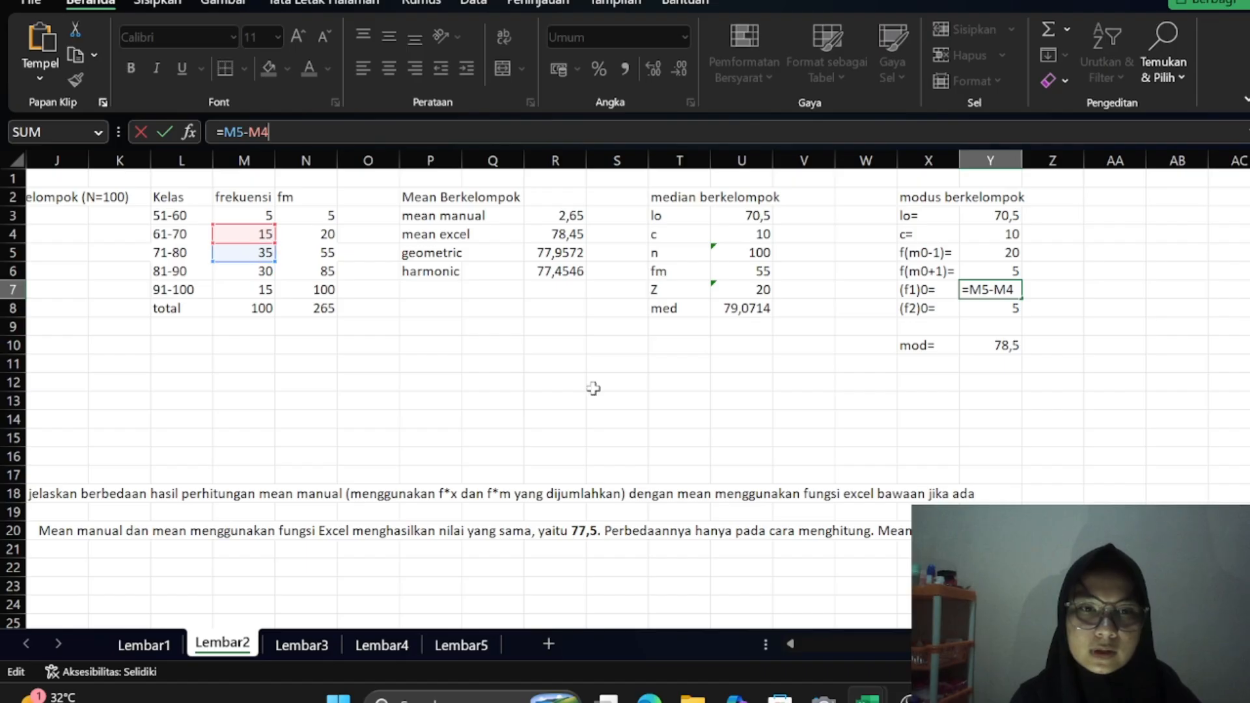
key("Return")
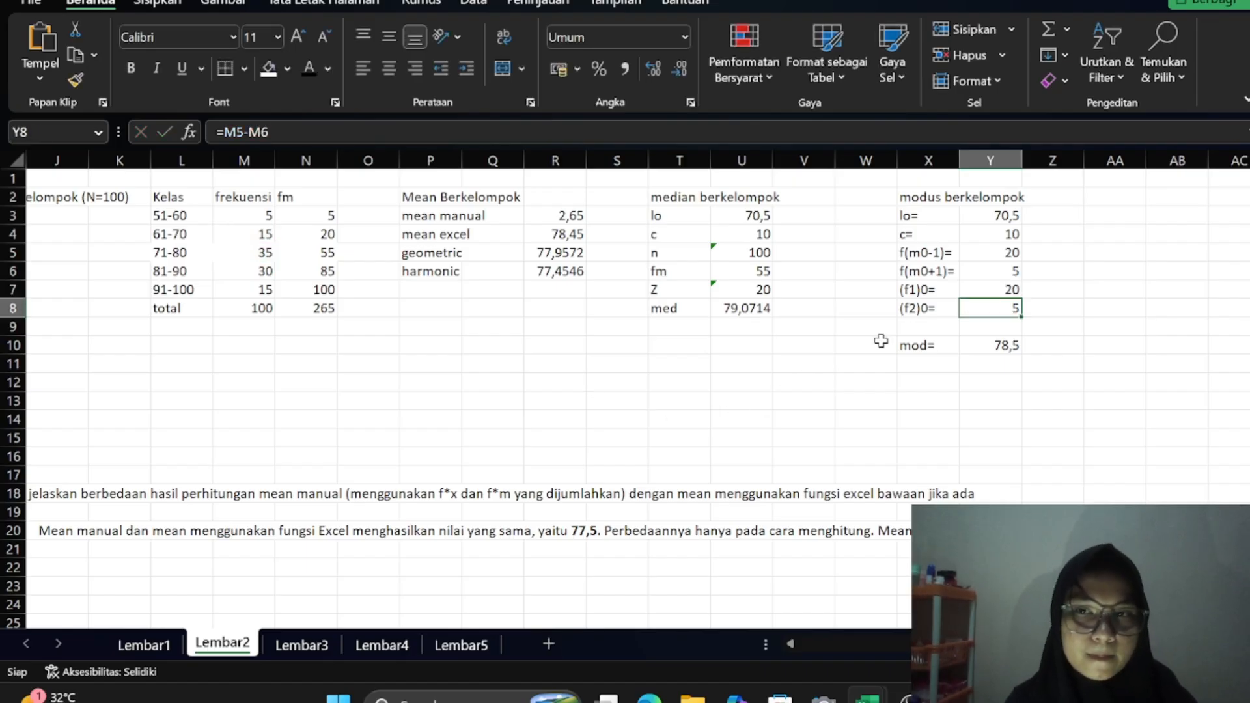
key("F2")
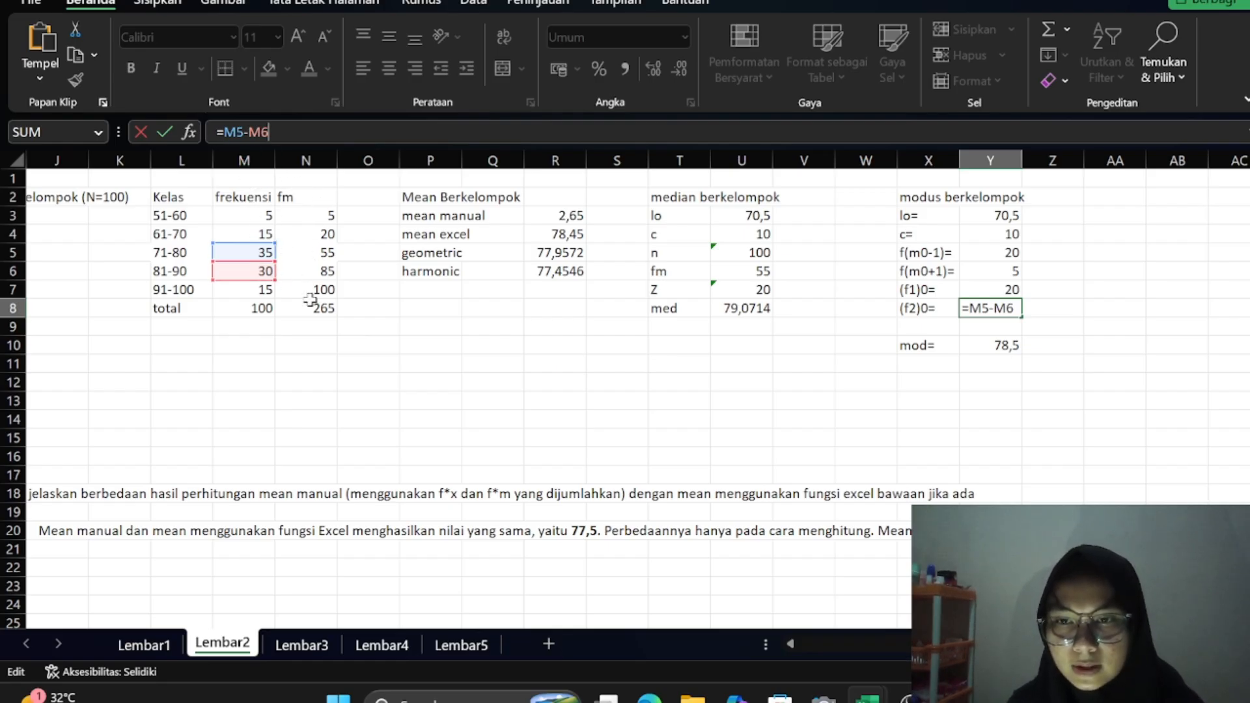
left_click(619, 373)
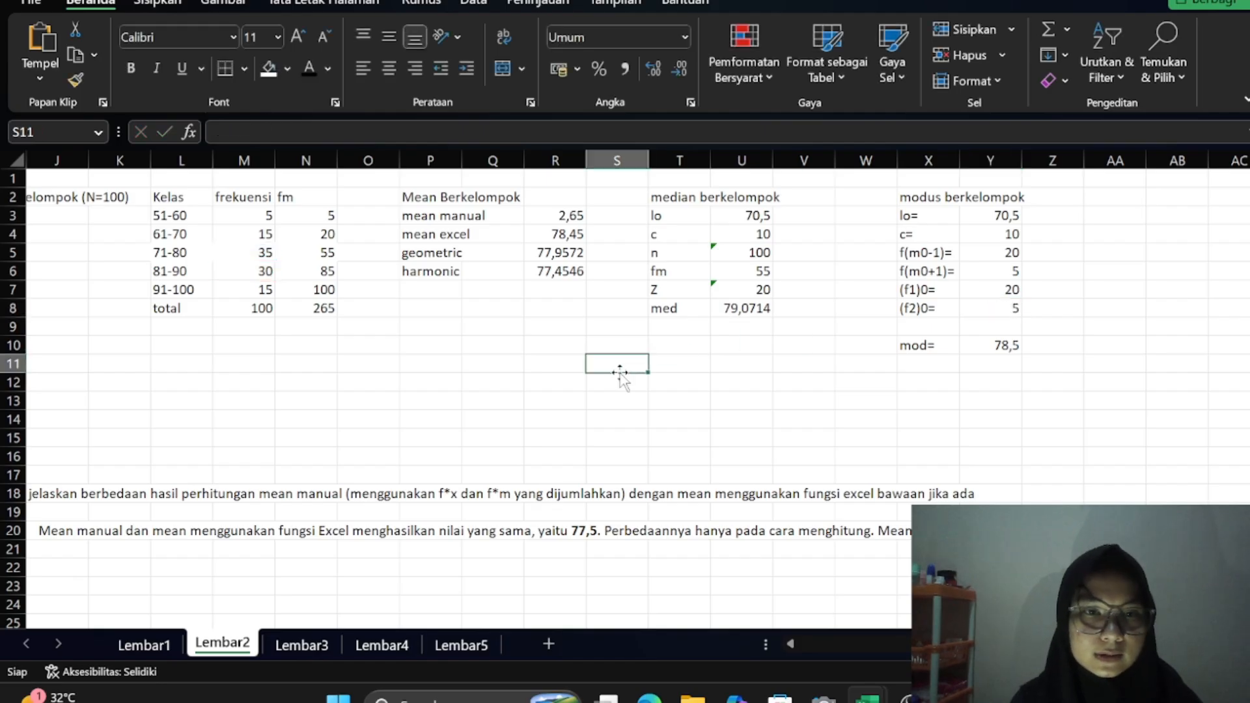
Inspect the full grouped mode formula in Y10 and trace its class interval and frequency references
left_click(984, 346)
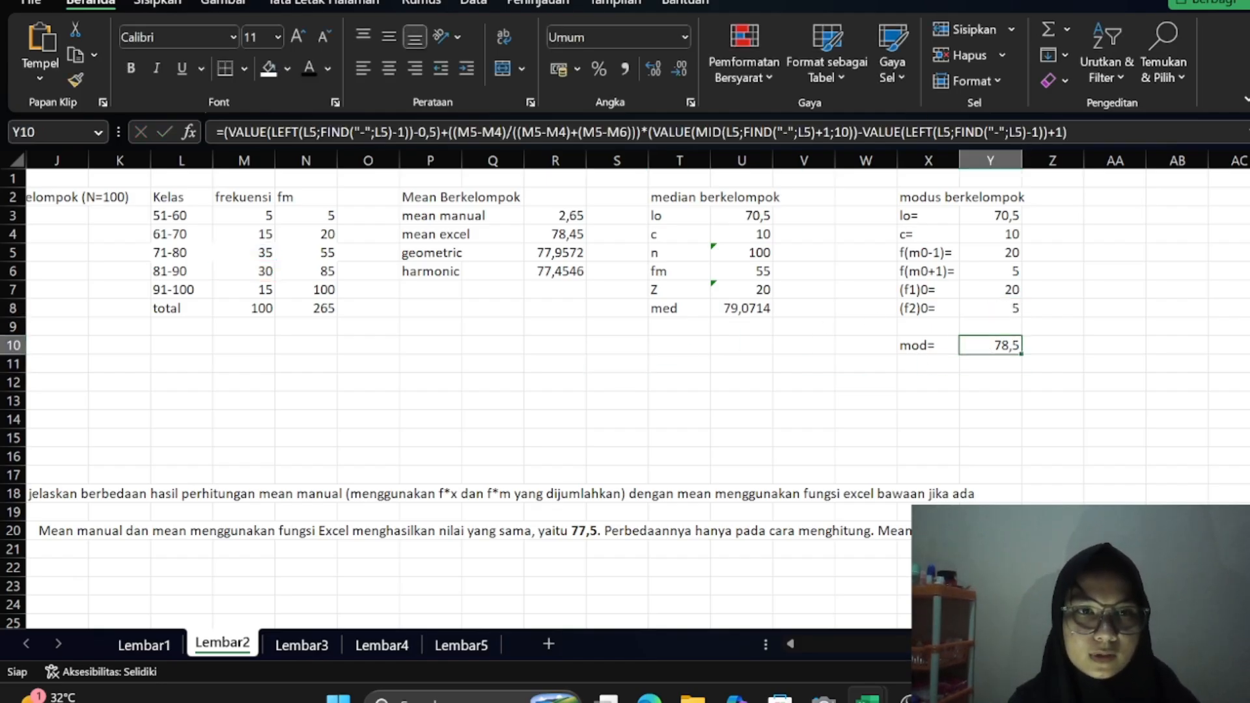
left_click(1114, 133)
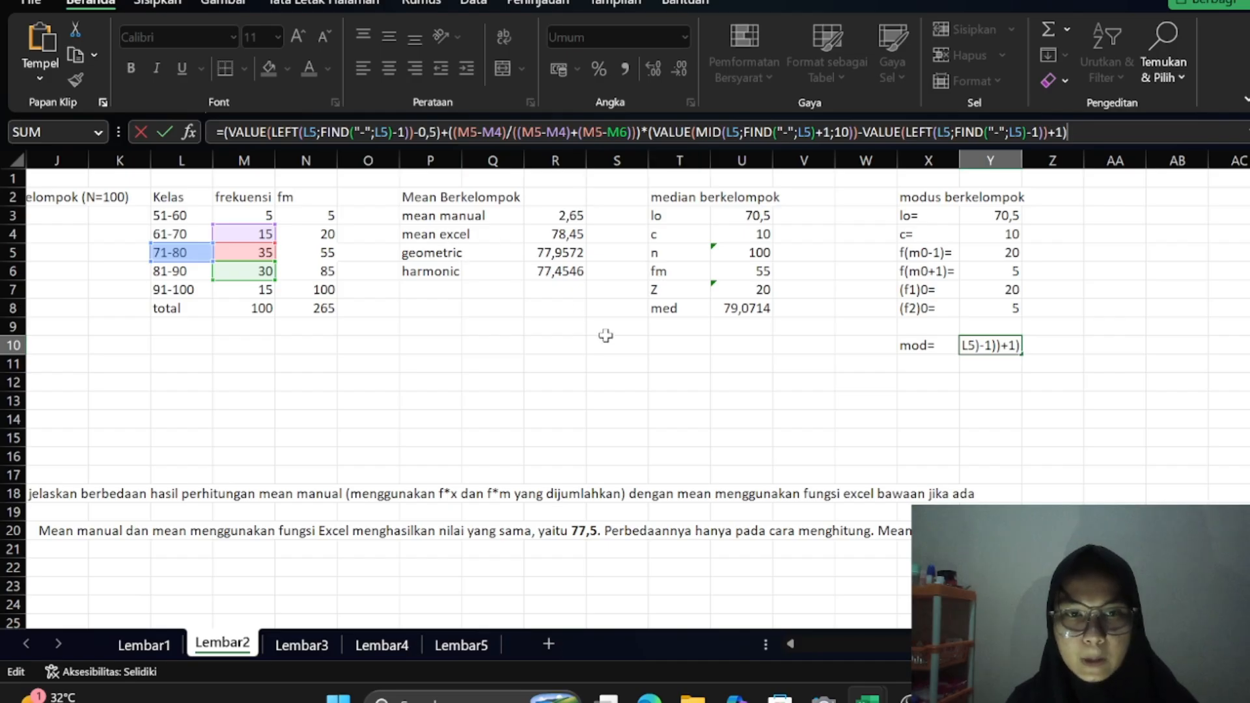
key("Return")
Go to part b with the single-data geometric and harmonic means and widen column F slightly
scroll(1039, 424, "down", 2)
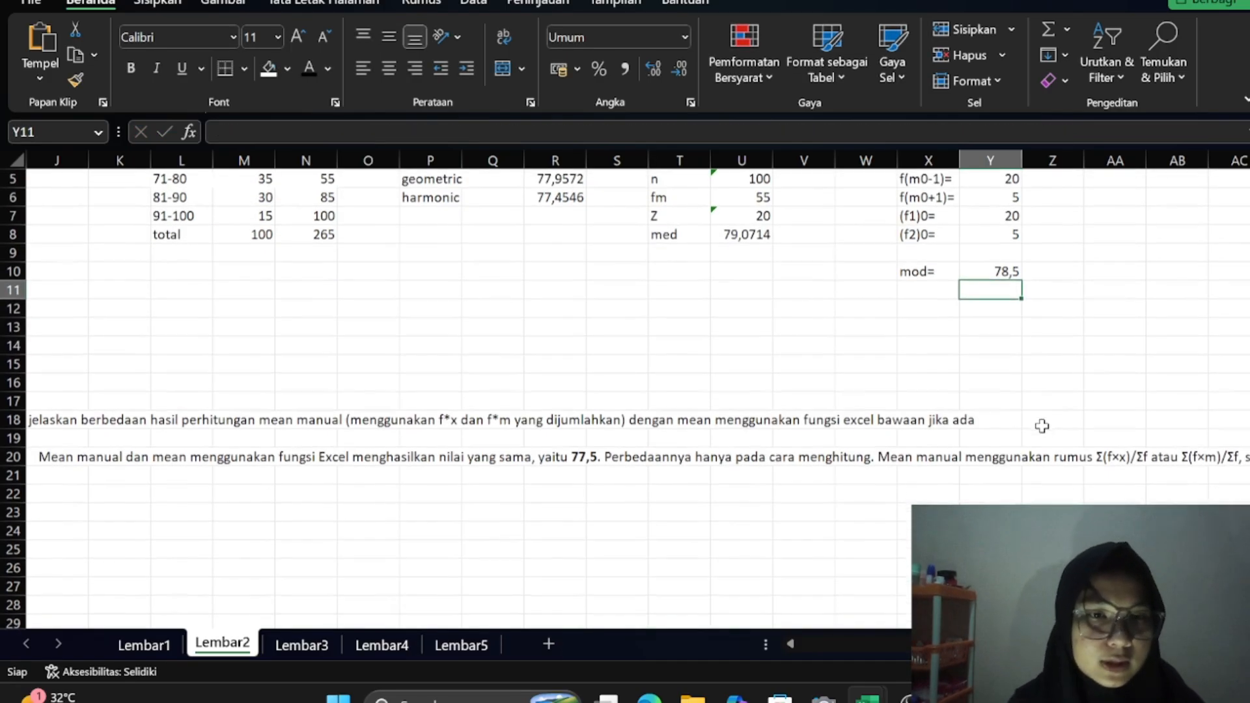
scroll(927, 366, "left", 4)
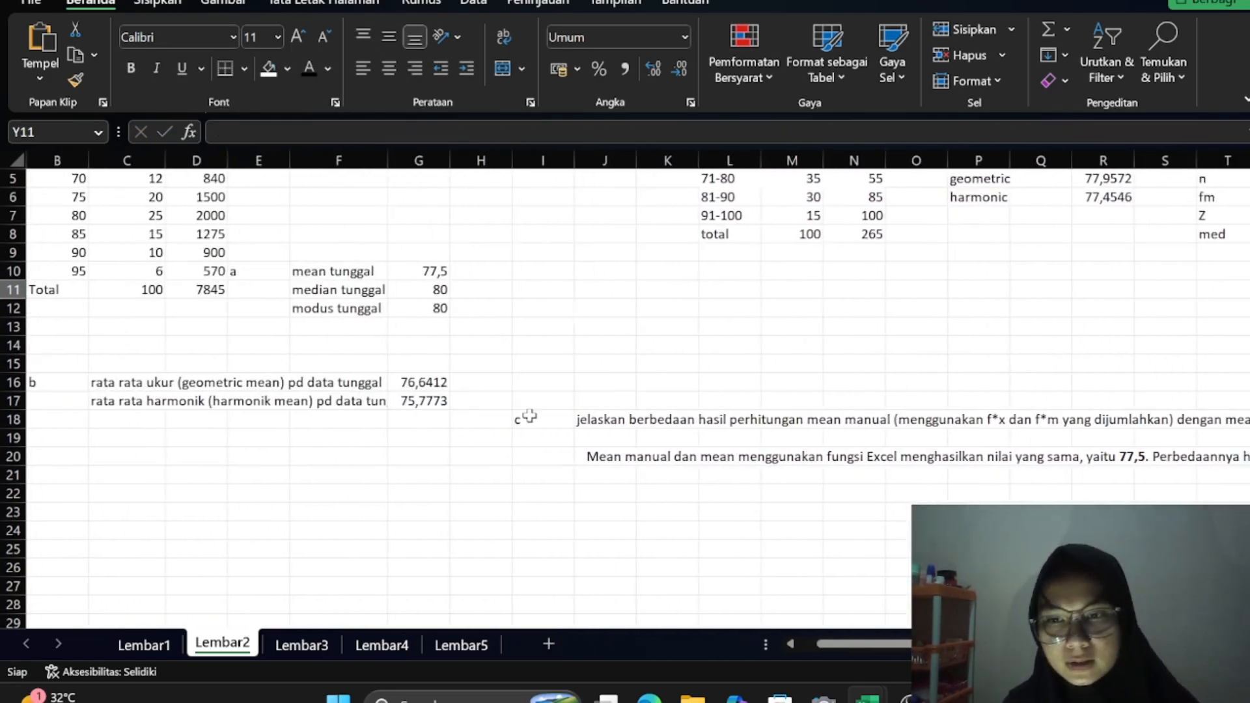
scroll(404, 400, "left", 1)
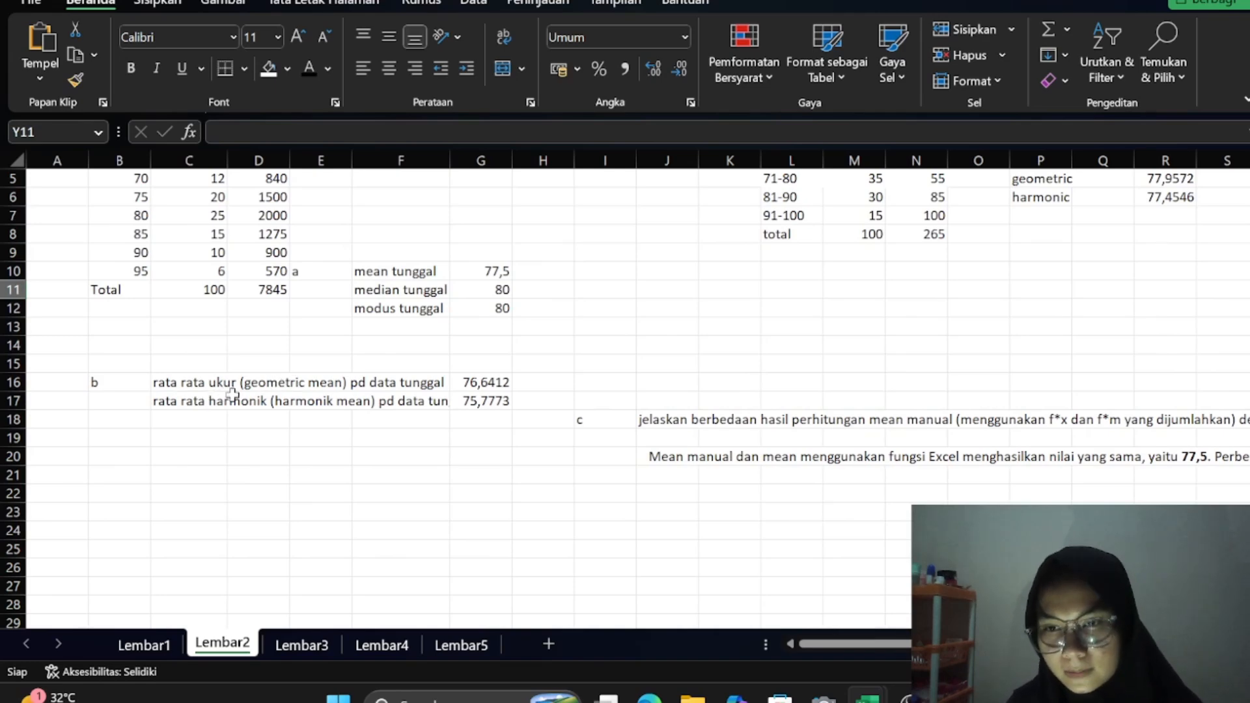
left_click(491, 385)
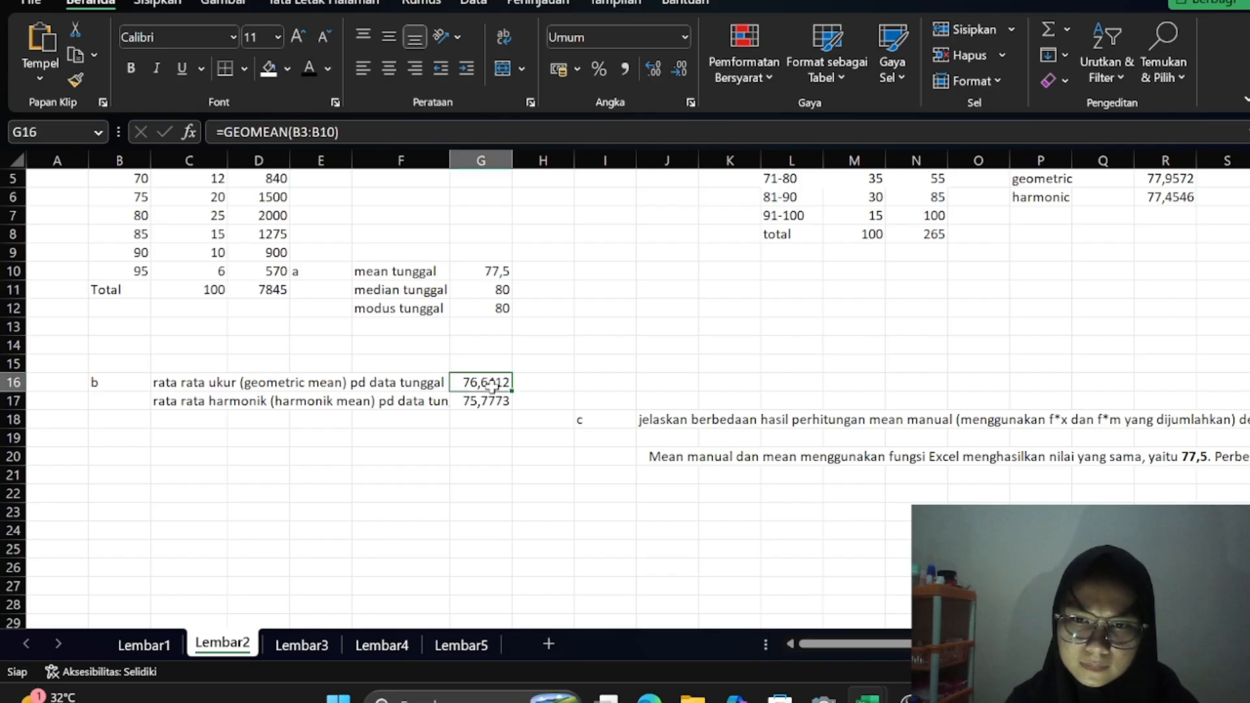
left_click(434, 400)
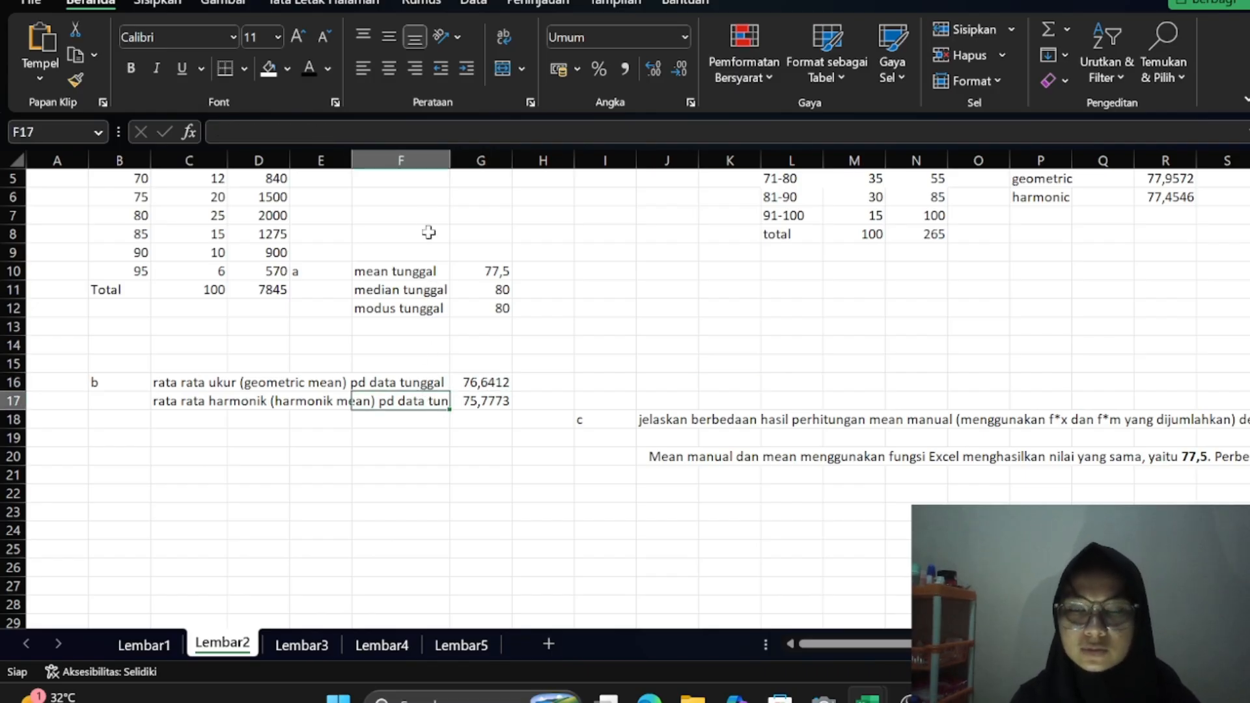
left_click_drag(451, 159, 453, 160)
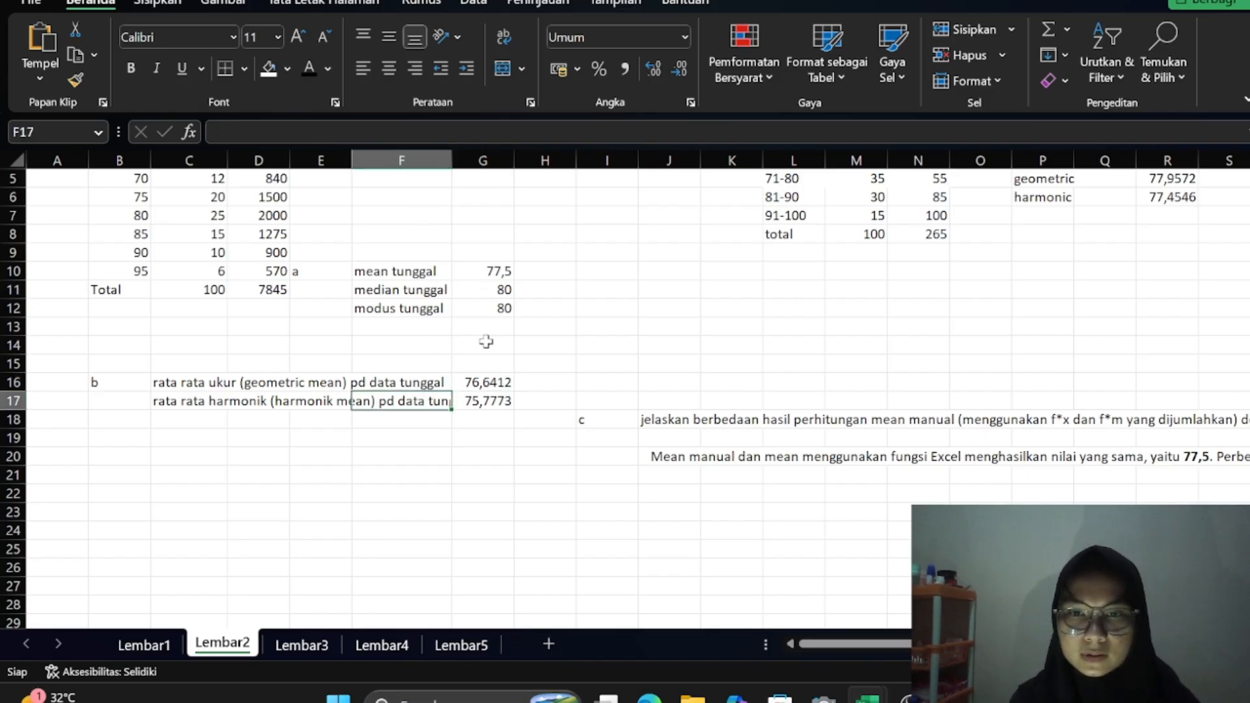
Inspect the single-data geometric mean formula in G16 and trace its Nilai(x) range
left_click(479, 383)
key("F2")
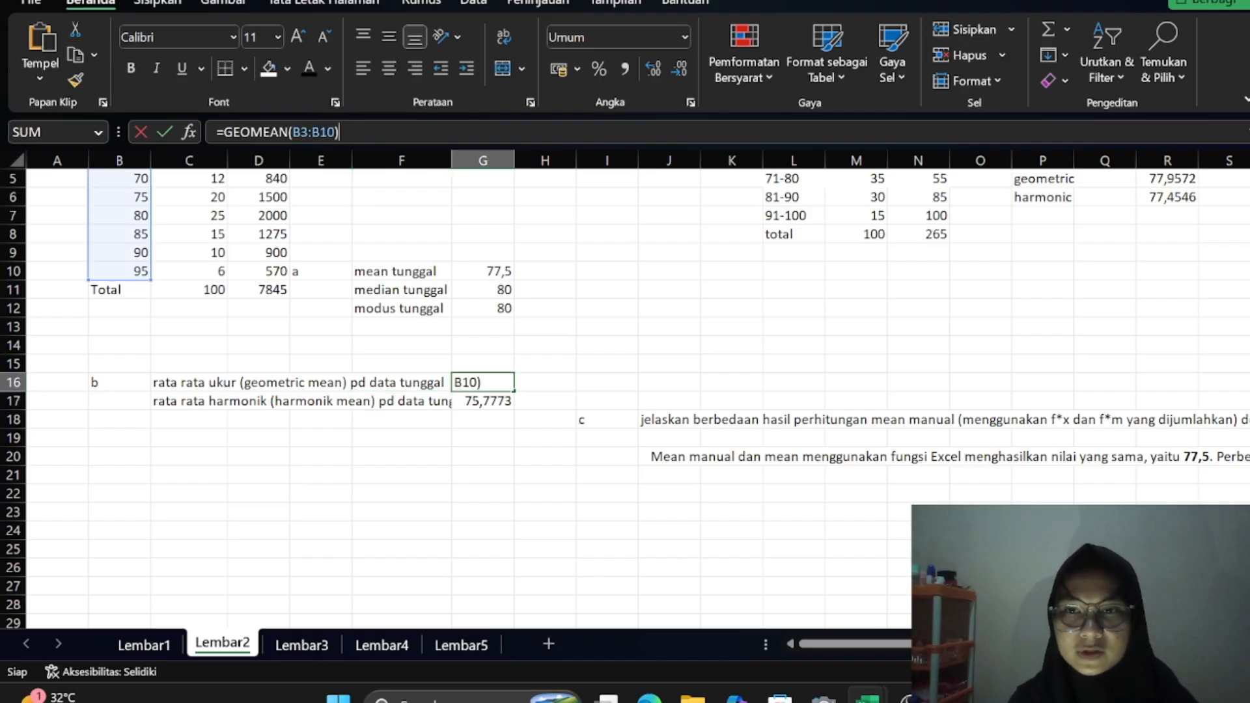
scroll(432, 269, "up", 2)
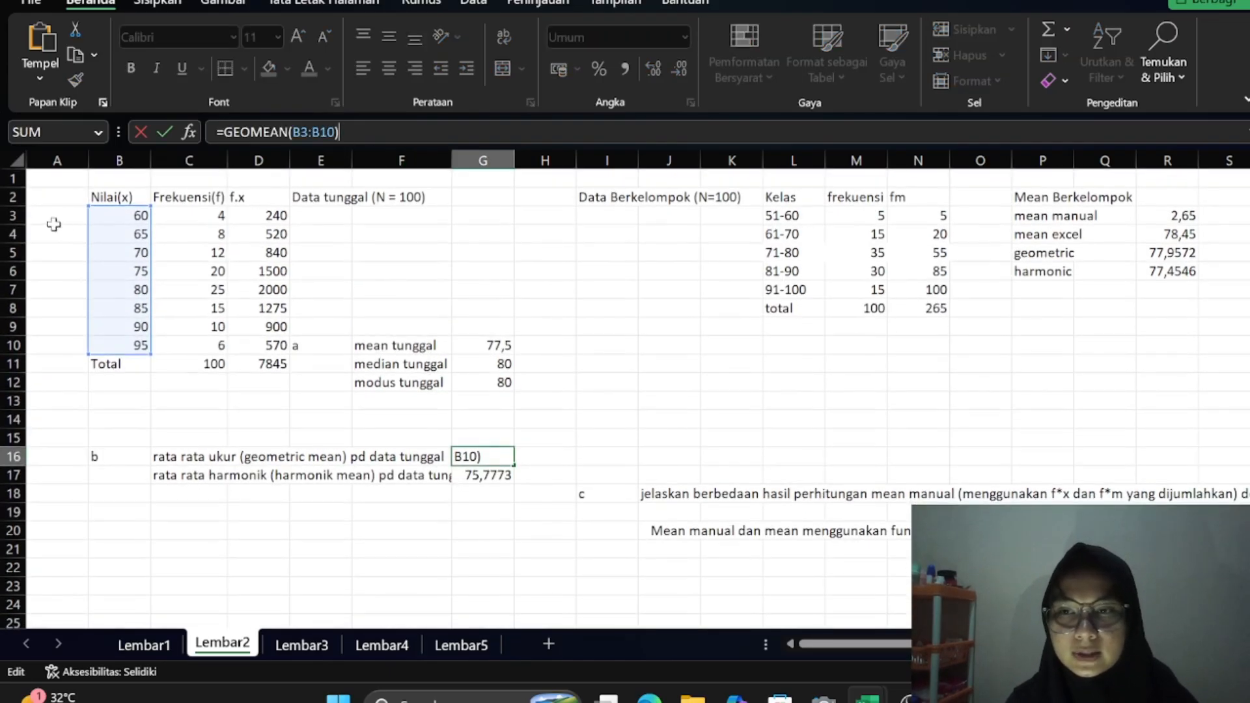
Inspect the single-data harmonic mean formula in G17 and trace its Nilai(x) range
left_click(488, 475)
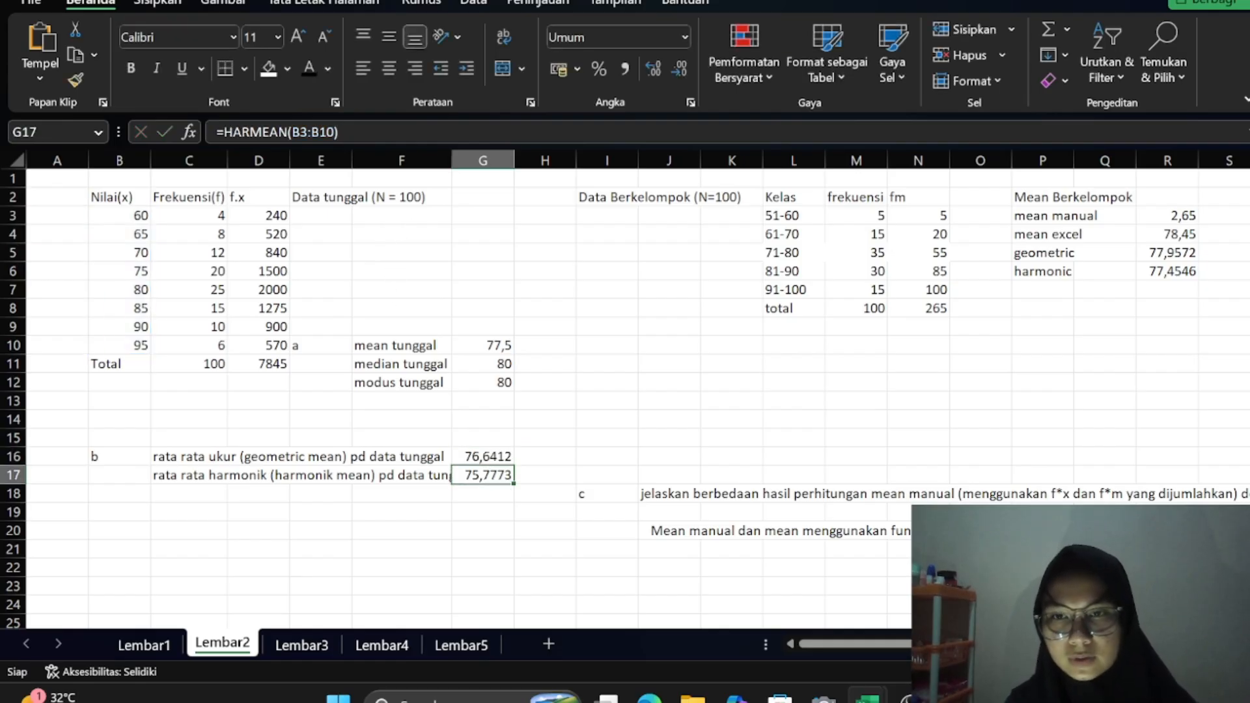
key("F2")
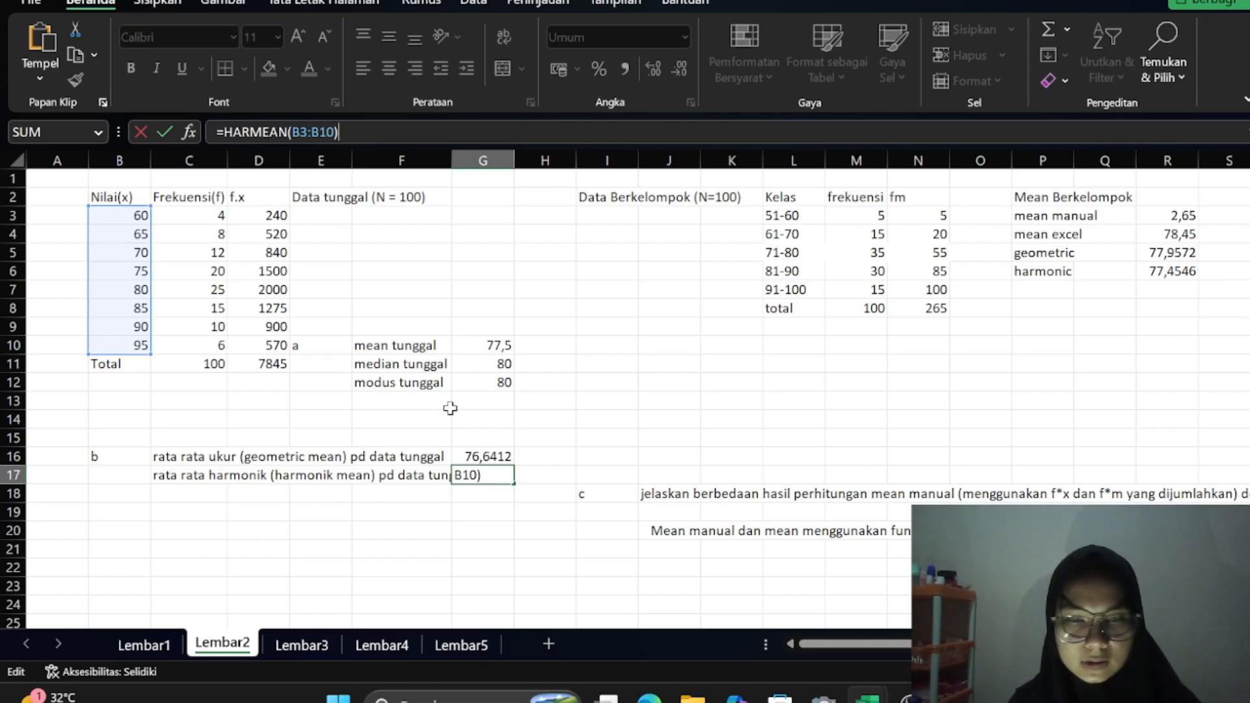
key("Return")
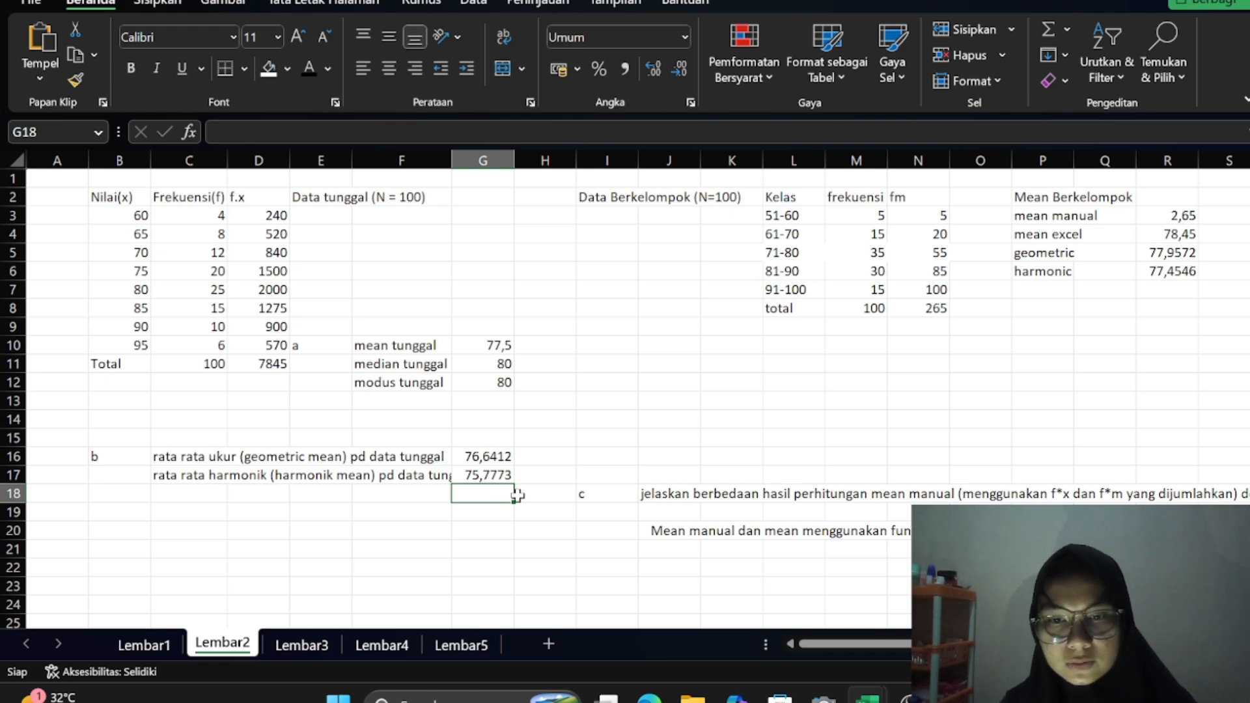
Read part c's question and written answer comparing the manual mean with the Excel function mean in rows 18 and 20
scroll(719, 468, "down", 2)
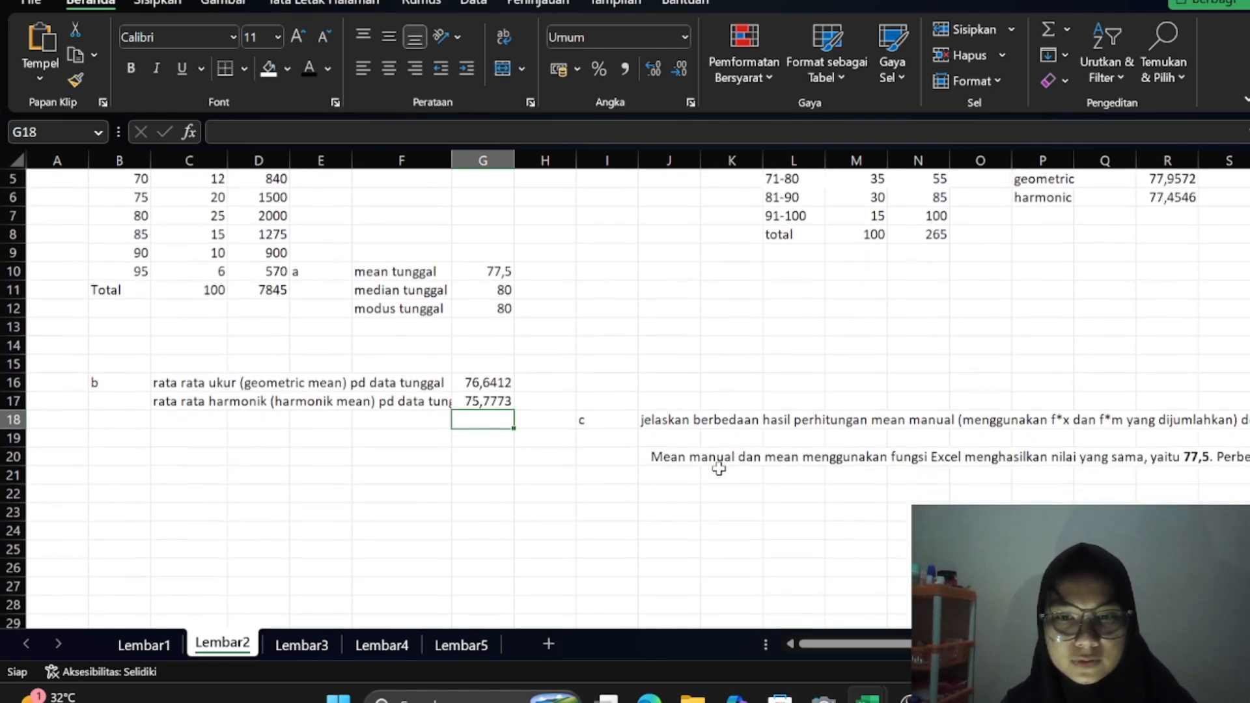
scroll(784, 475, "right", 2)
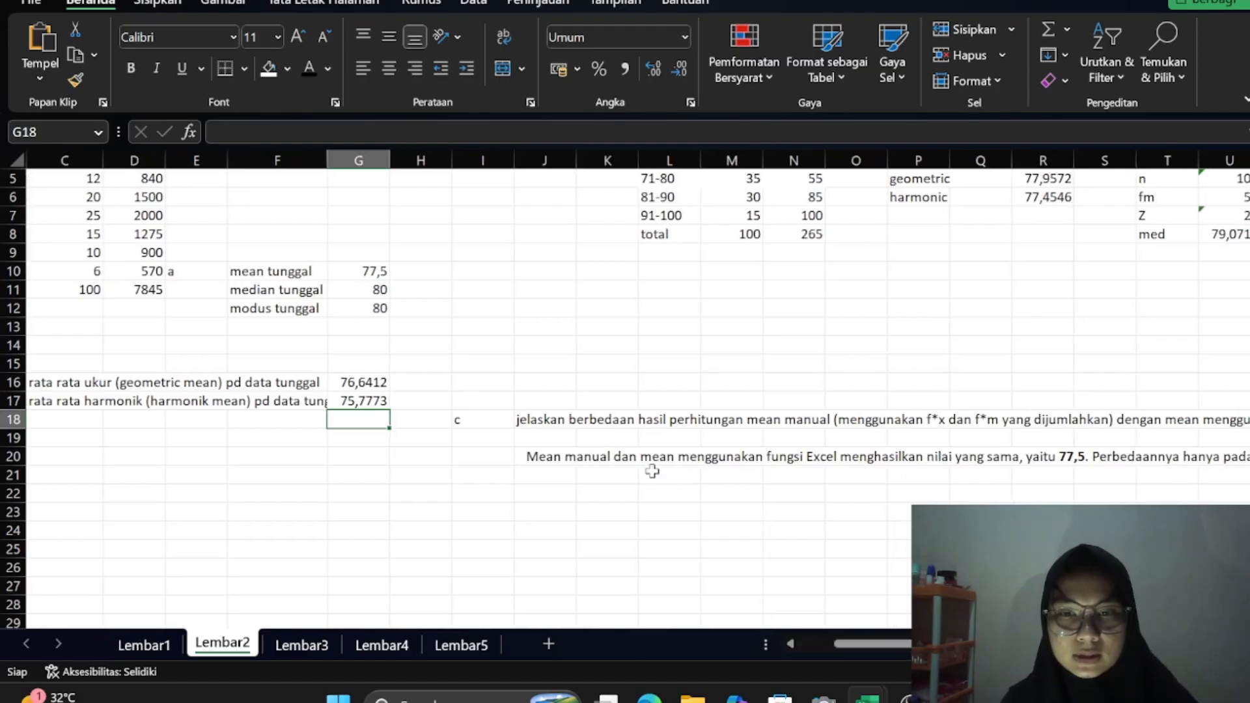
scroll(660, 456, "right", 2)
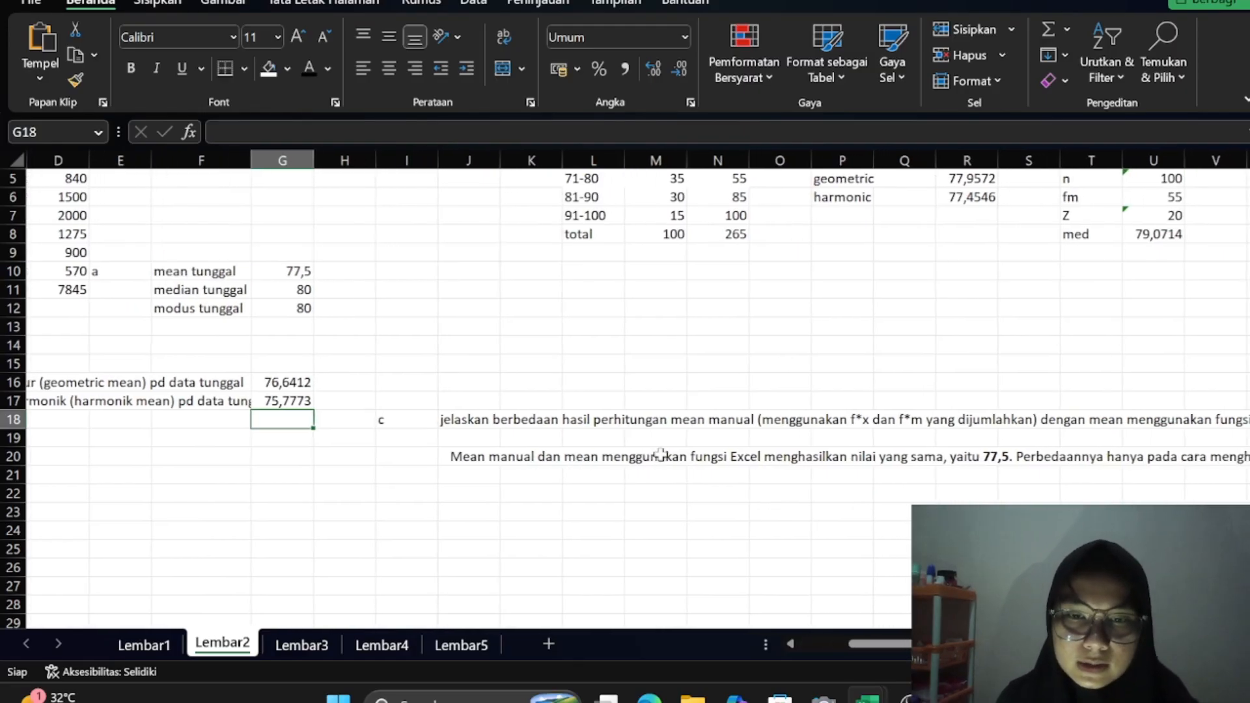
scroll(586, 449, "down", 1)
scroll(710, 535, "right", 1)
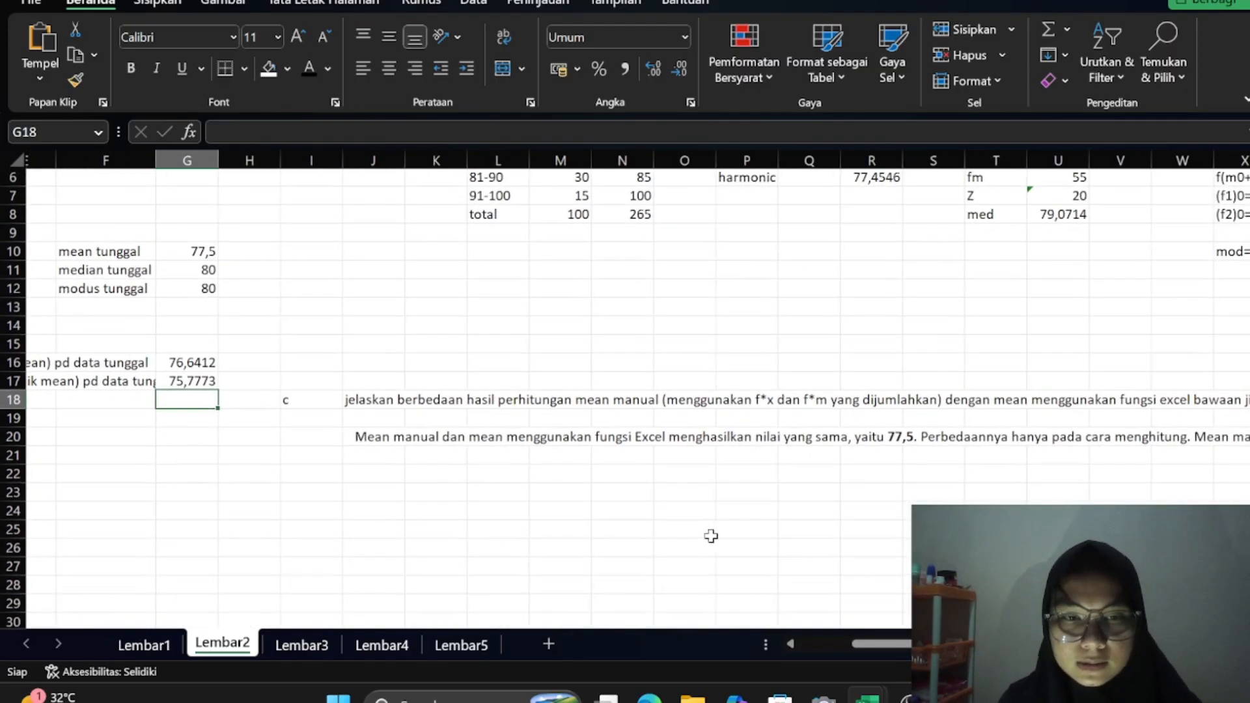
scroll(710, 533, "left", 1)
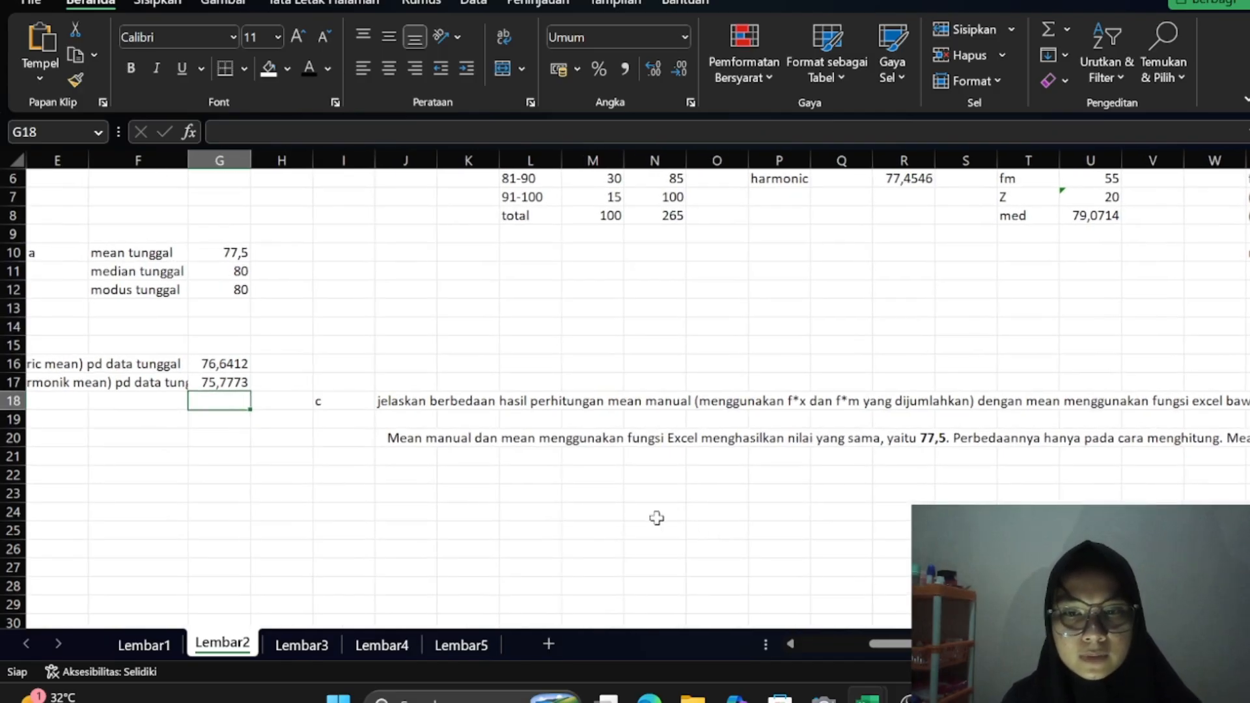
scroll(716, 486, "right", 3)
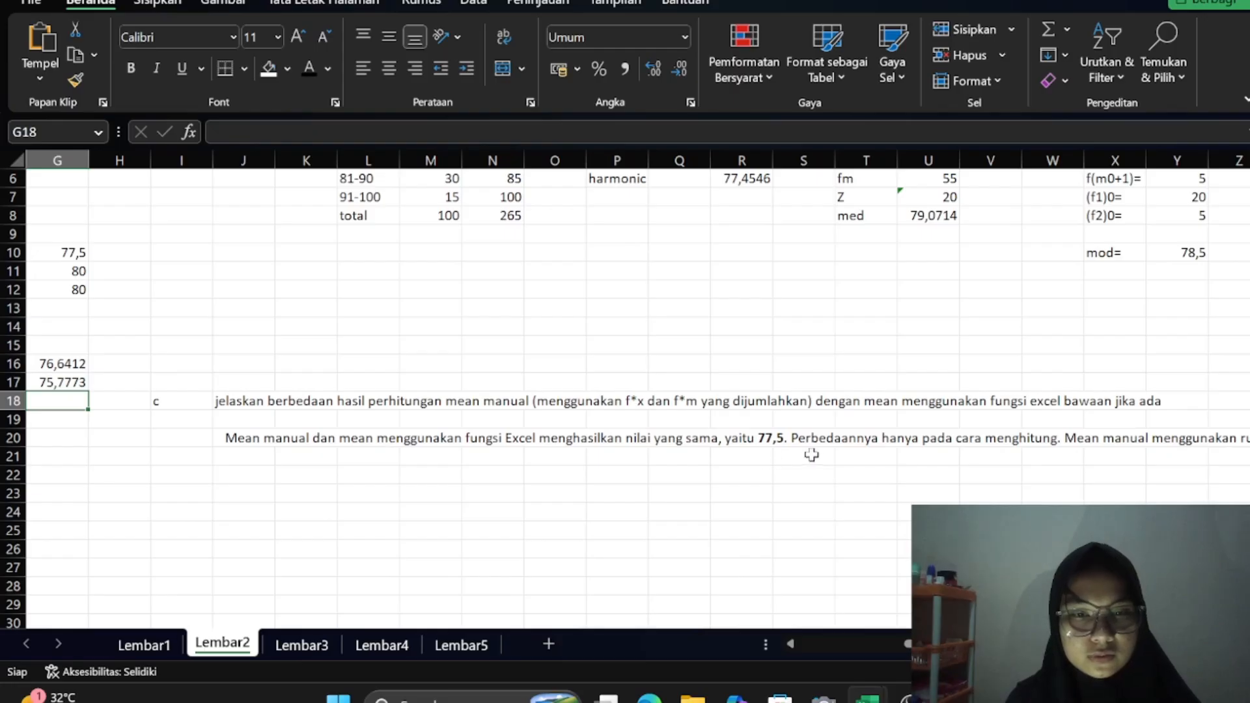
scroll(810, 454, "right", 5)
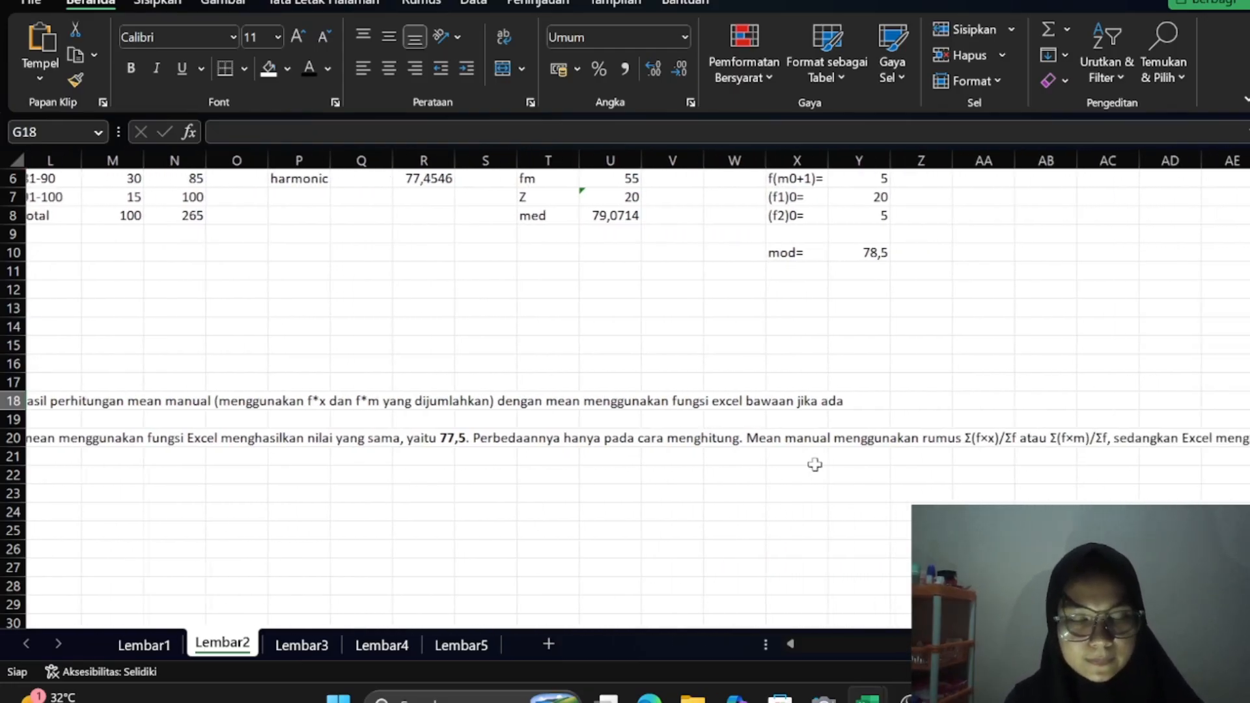
scroll(904, 465, "right", 3)
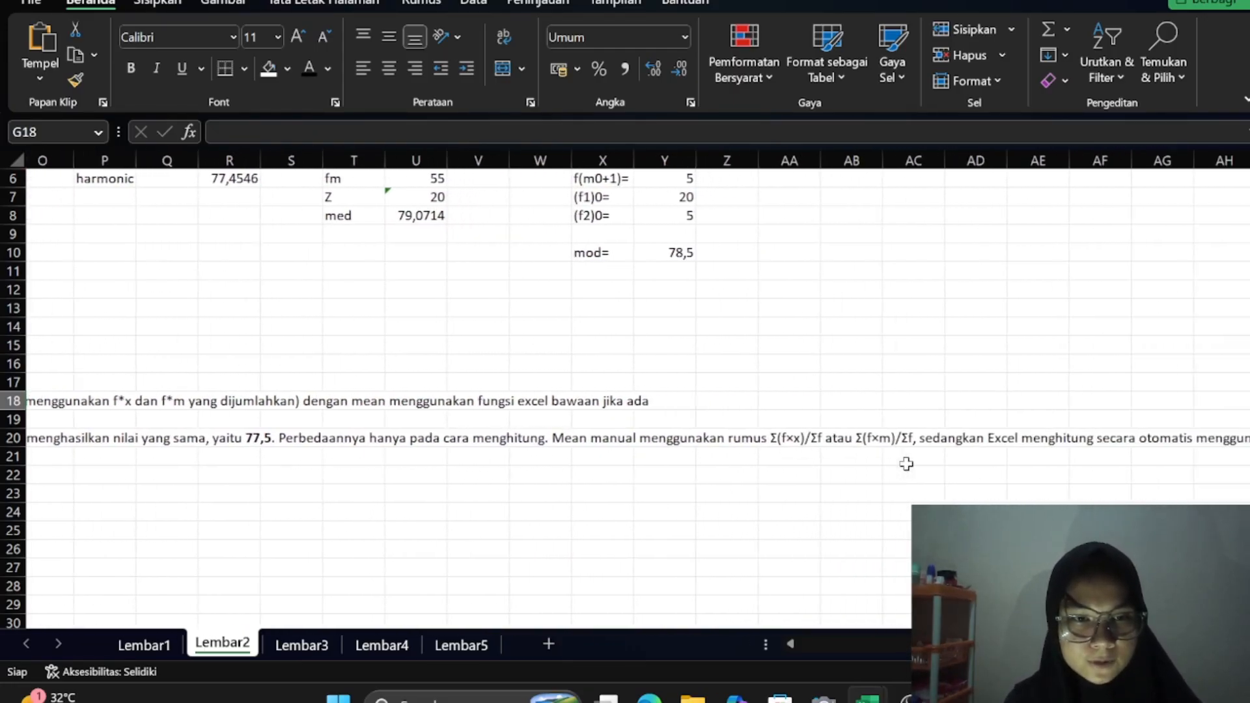
scroll(906, 463, "right", 3)
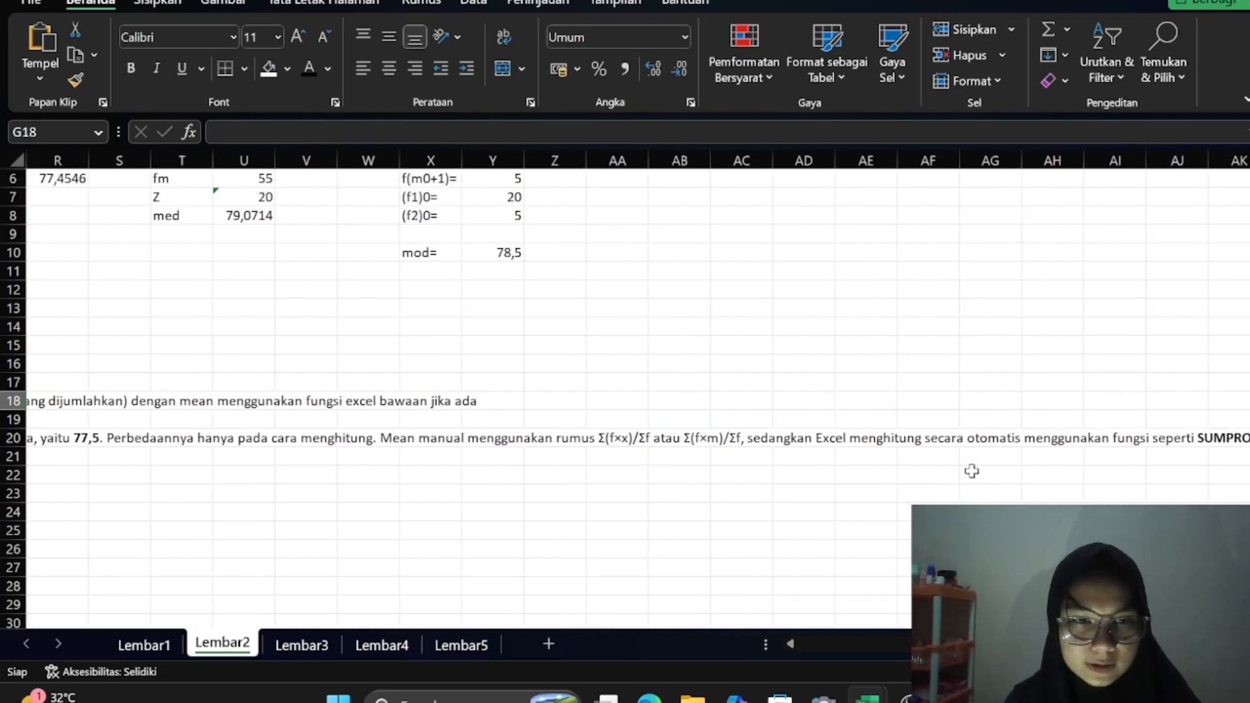
scroll(971, 471, "right", 6)
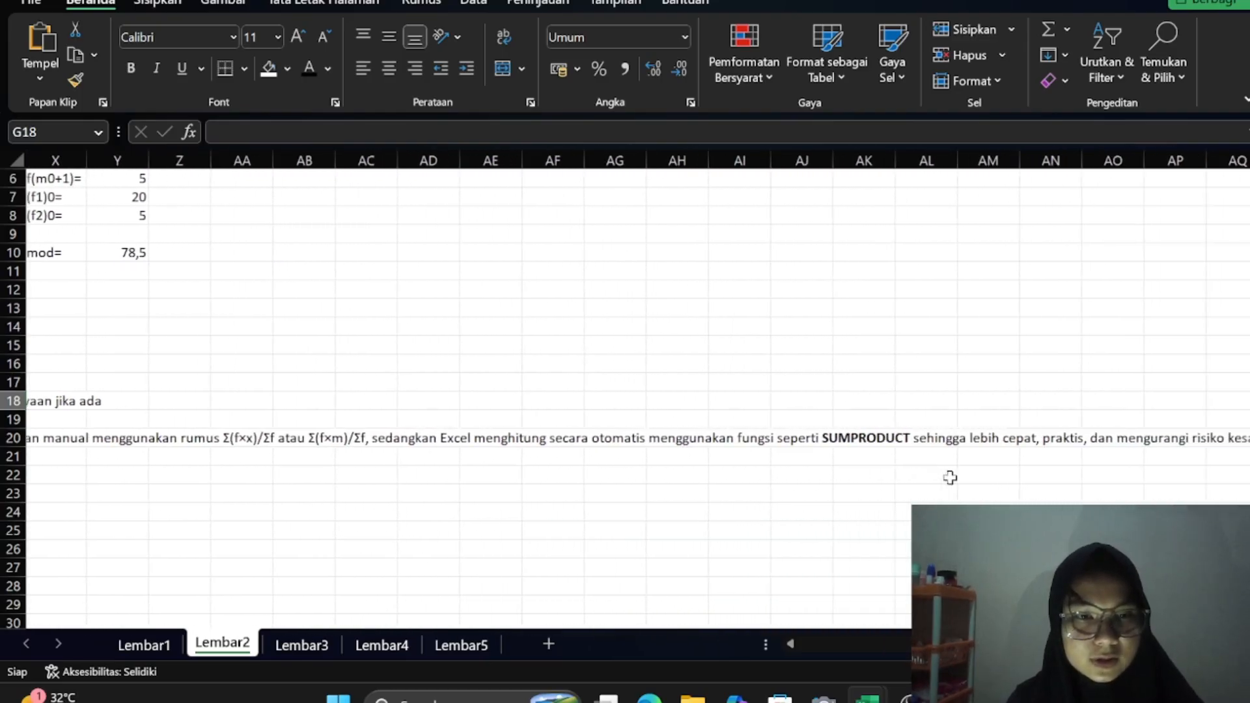
scroll(949, 477, "right", 4)
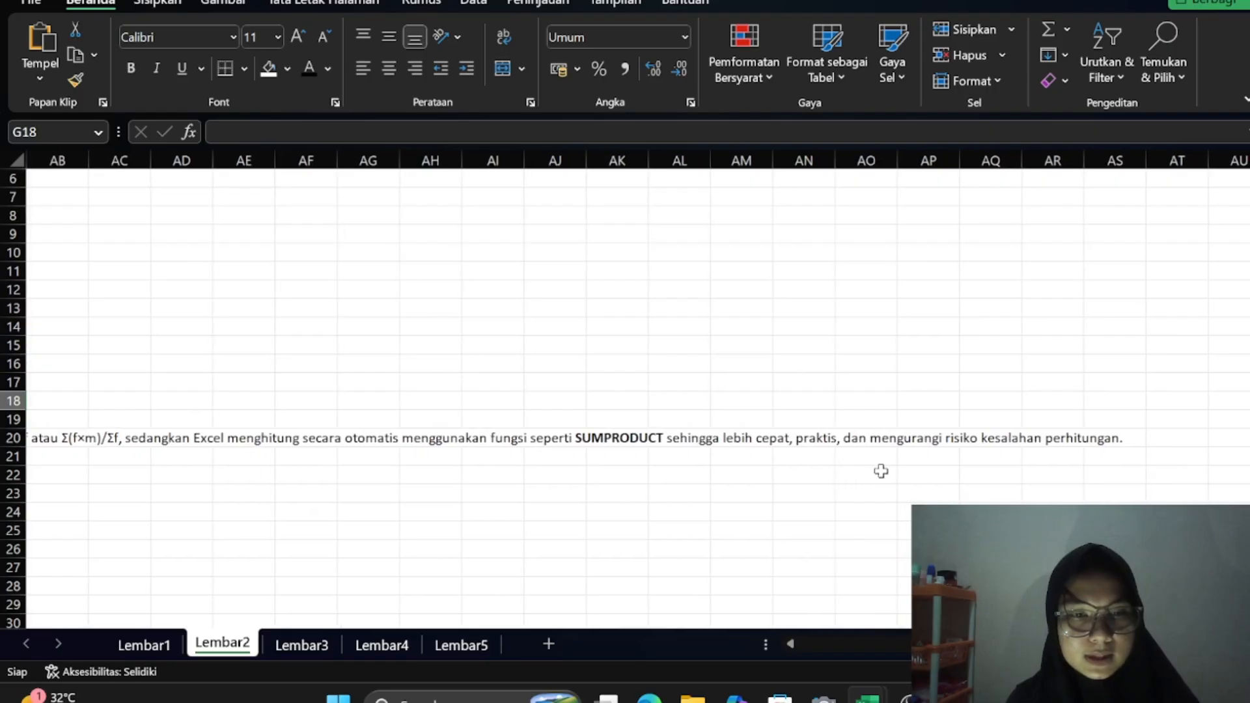
scroll(758, 438, "left", 10)
scroll(757, 437, "down", 4)
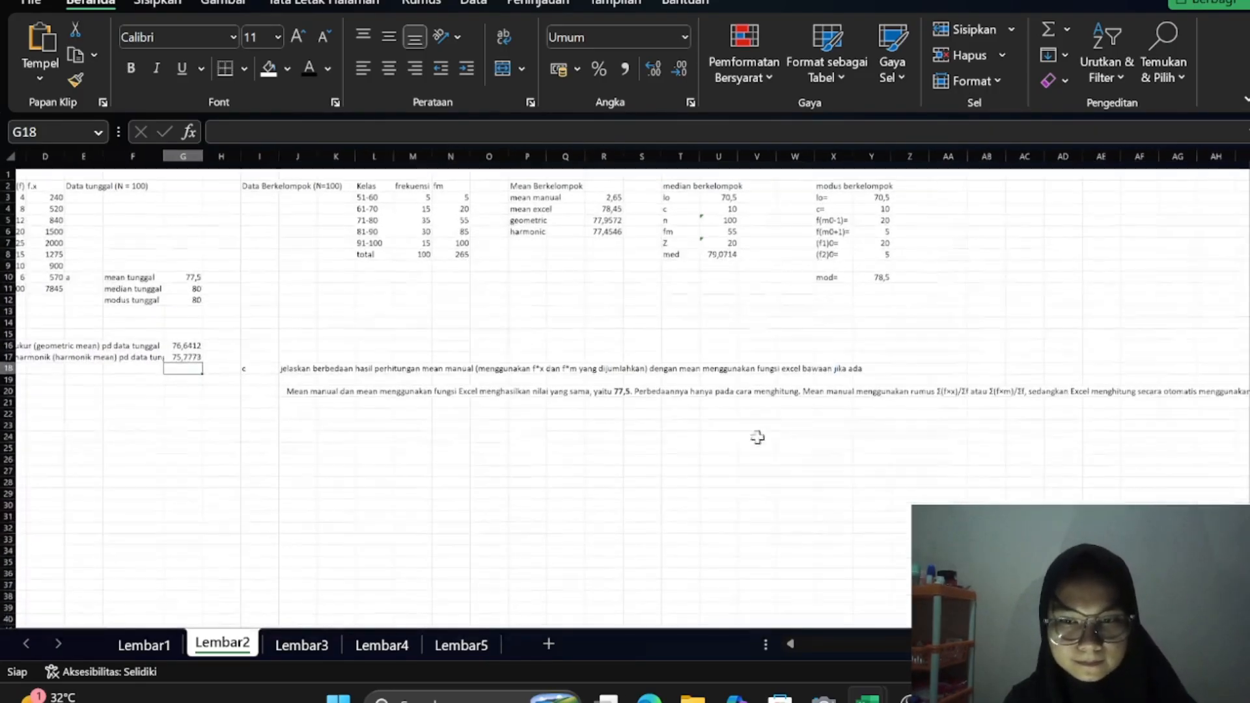
Go to Lembar3 and review the distribution parameters listed under Isi in column U
left_click(300, 646)
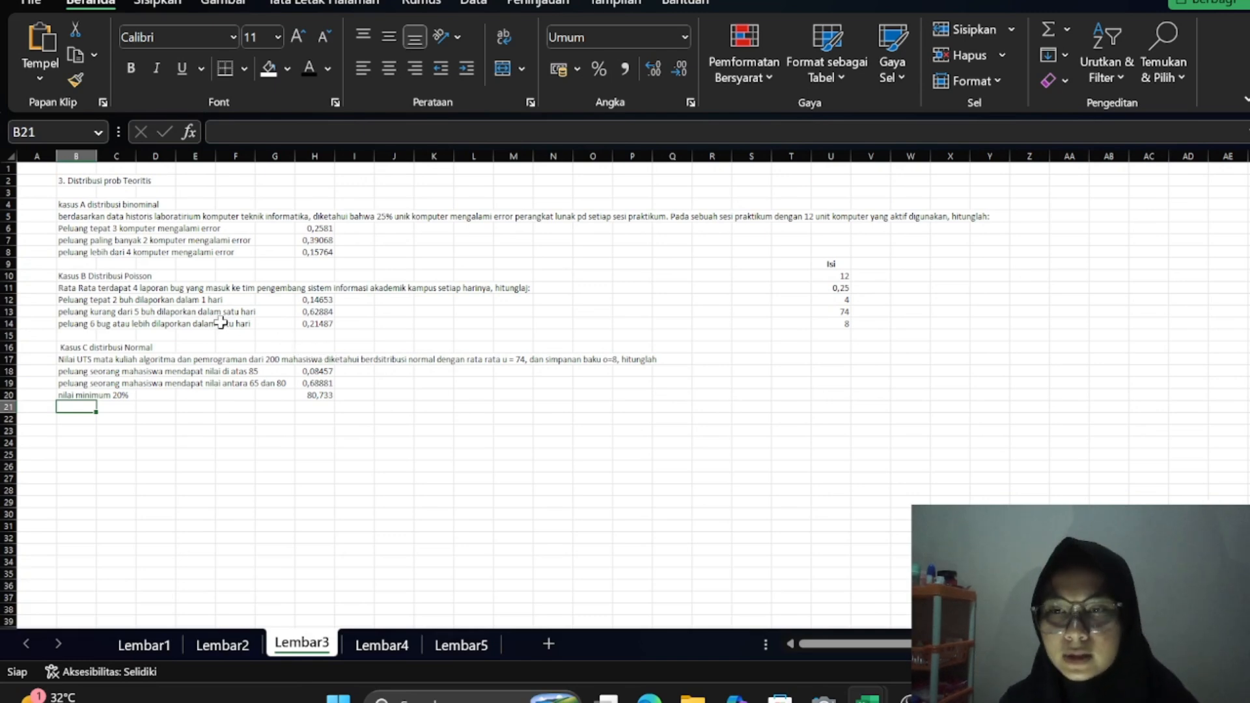
scroll(221, 322, "up", 2)
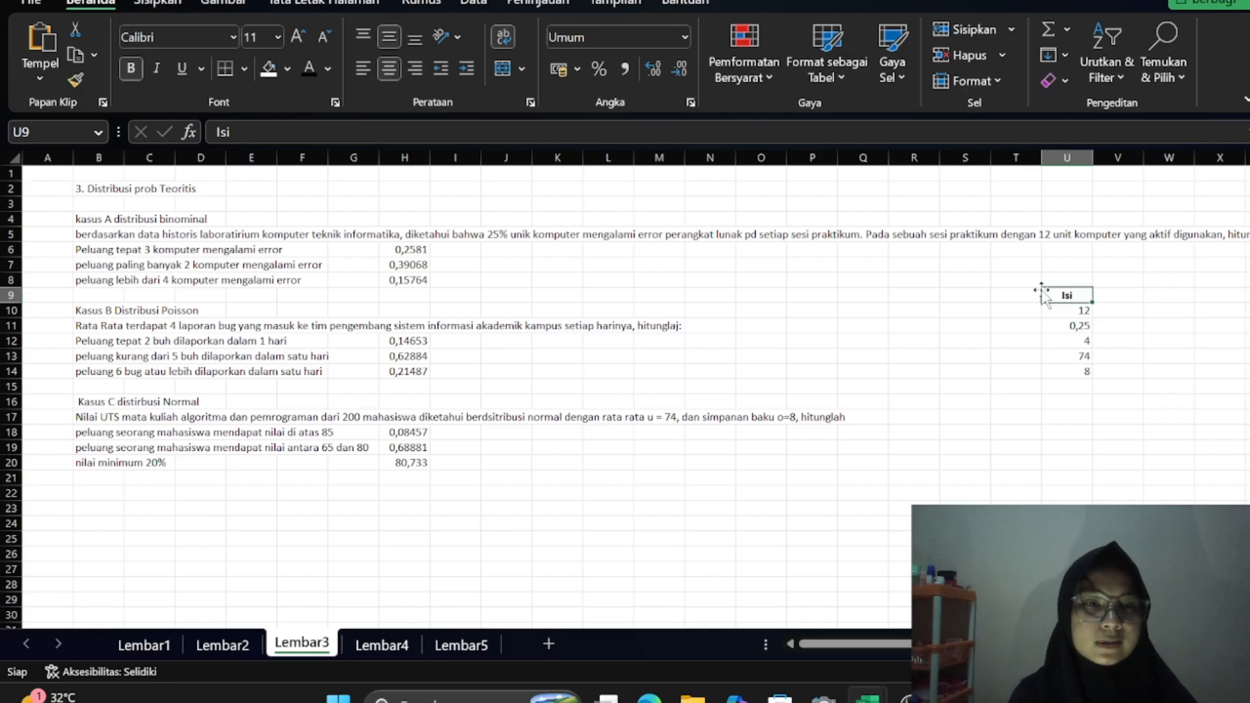
left_click_drag(1064, 309, 1038, 262)
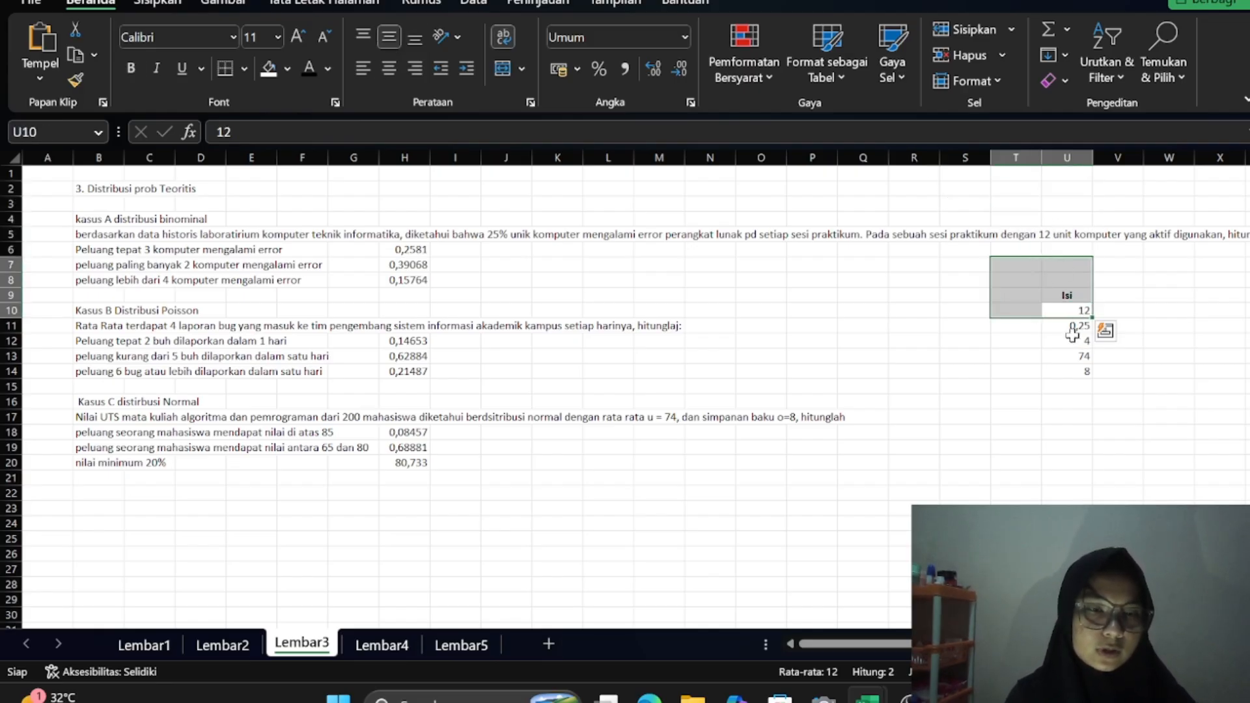
left_click(1072, 336)
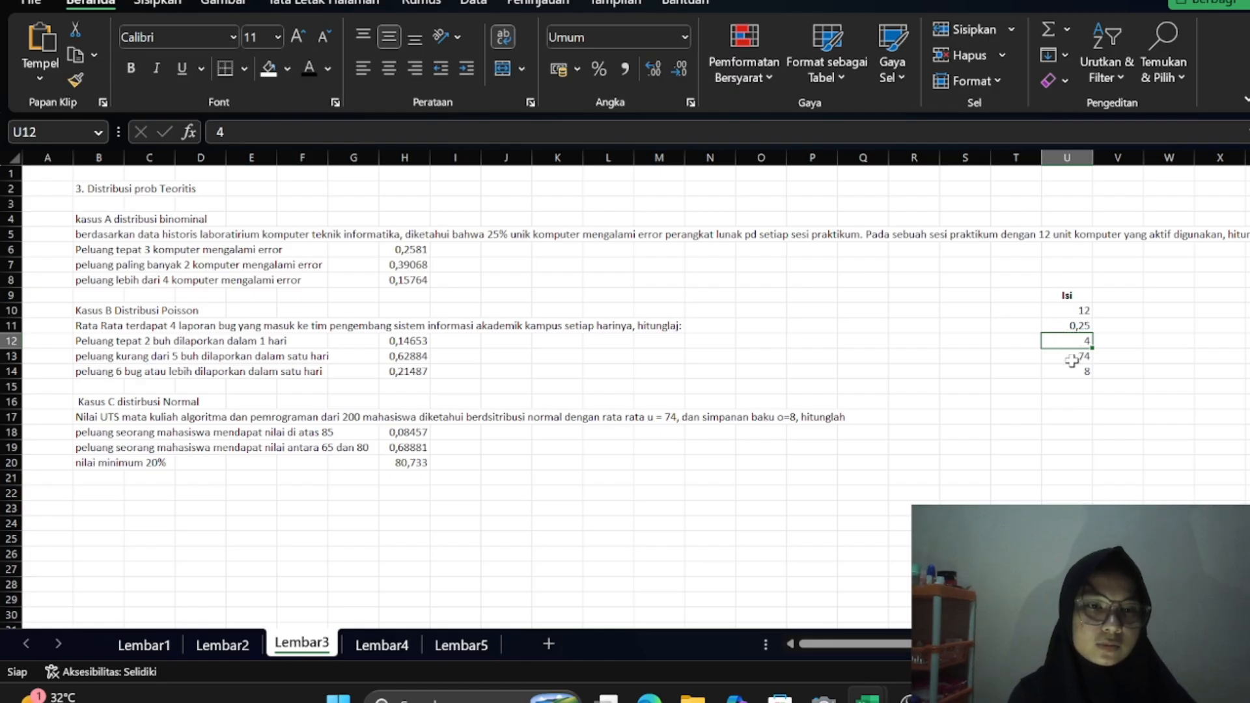
left_click(1071, 360)
left_click(1068, 385)
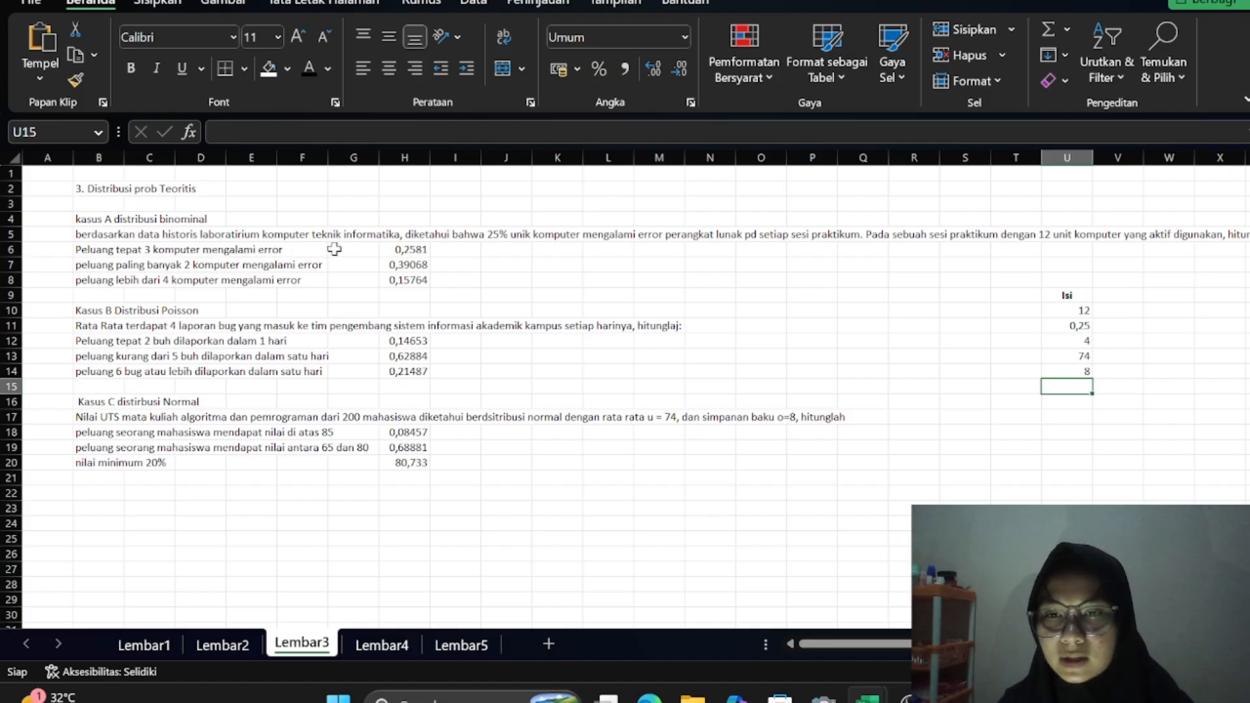
Inspect the BINOM.DIST formula in H6 for exactly 3 computers with errors and trace its parameter references
left_click(405, 247)
double_click(405, 247)
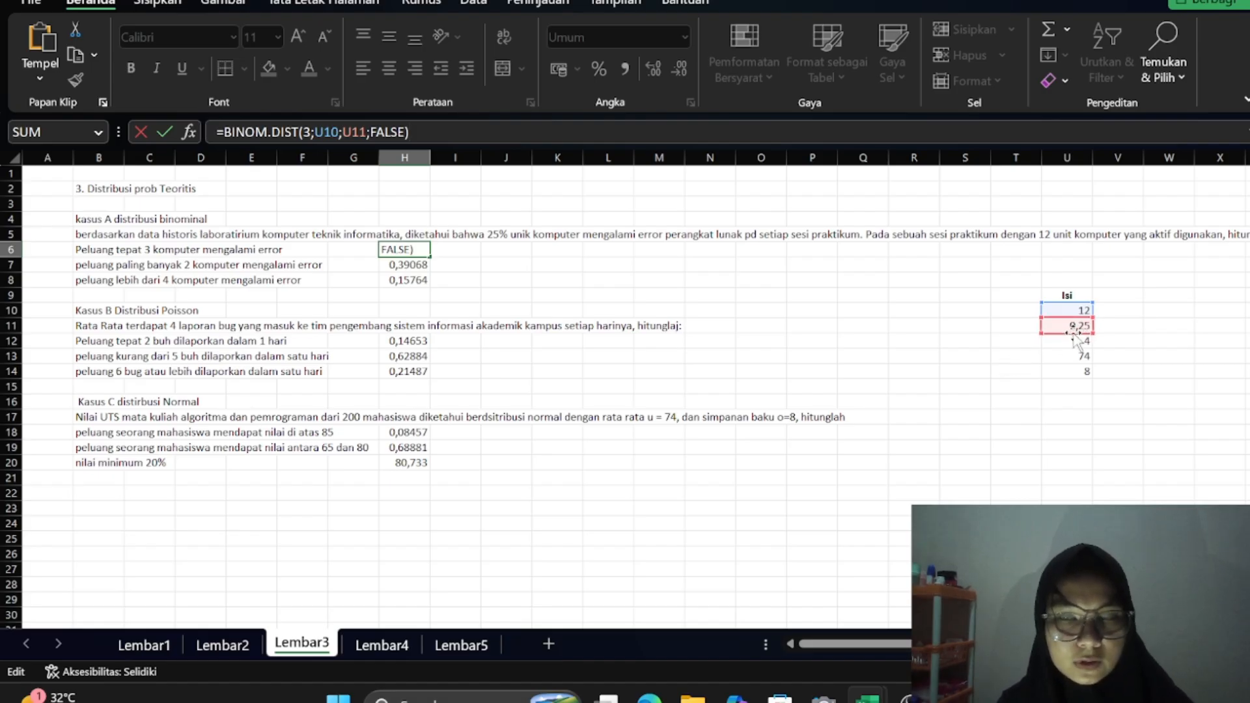
key("Return")
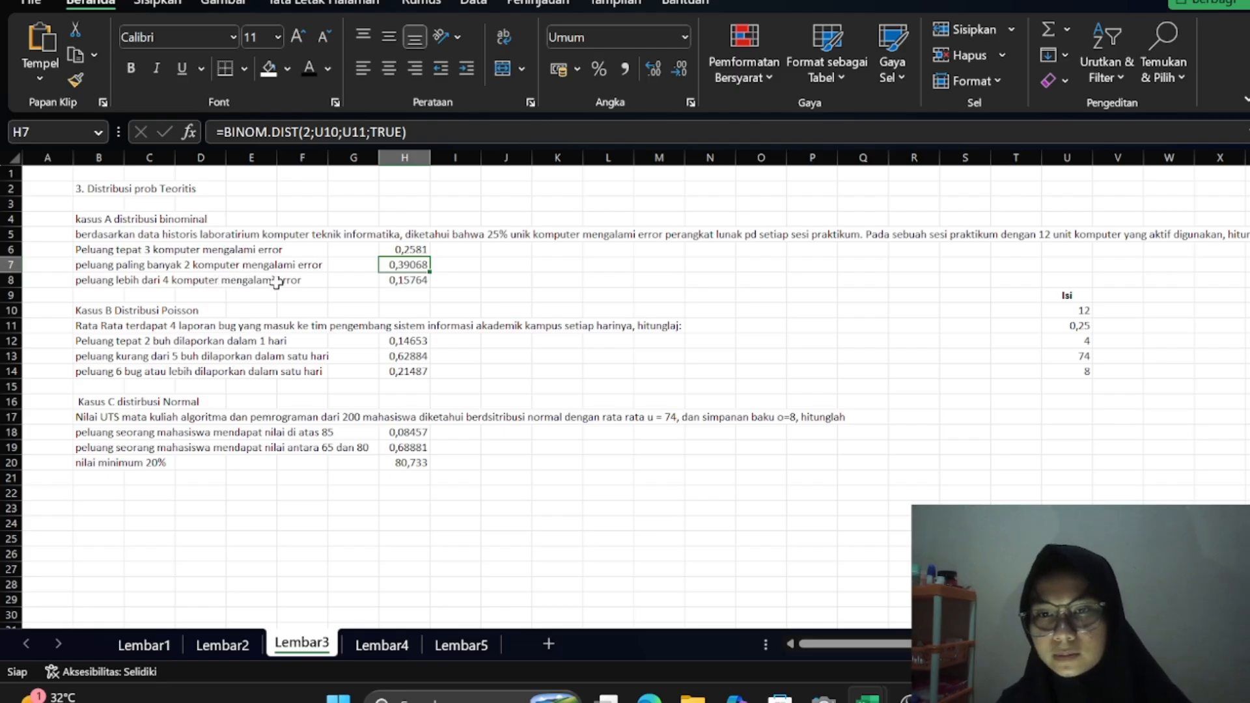
Inspect the cumulative binomial formulas in H7 and H8 for at most 2 and more than 4 computers with errors
left_click(469, 131)
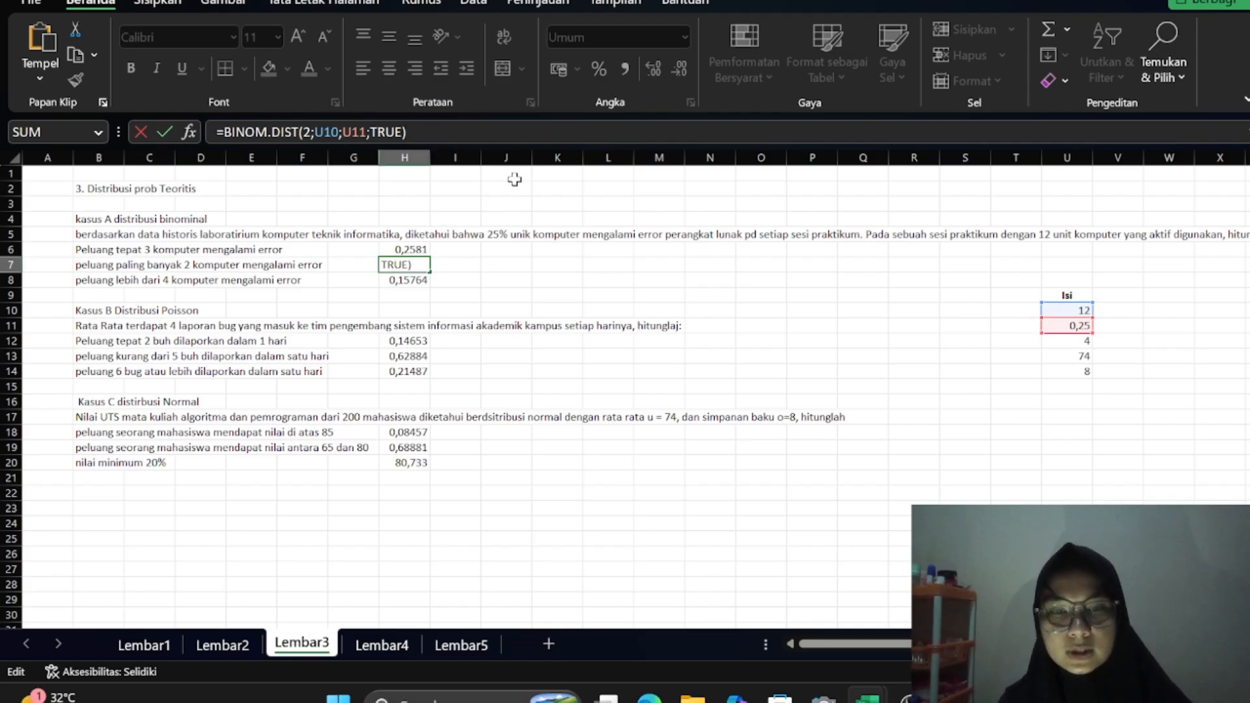
key("Return")
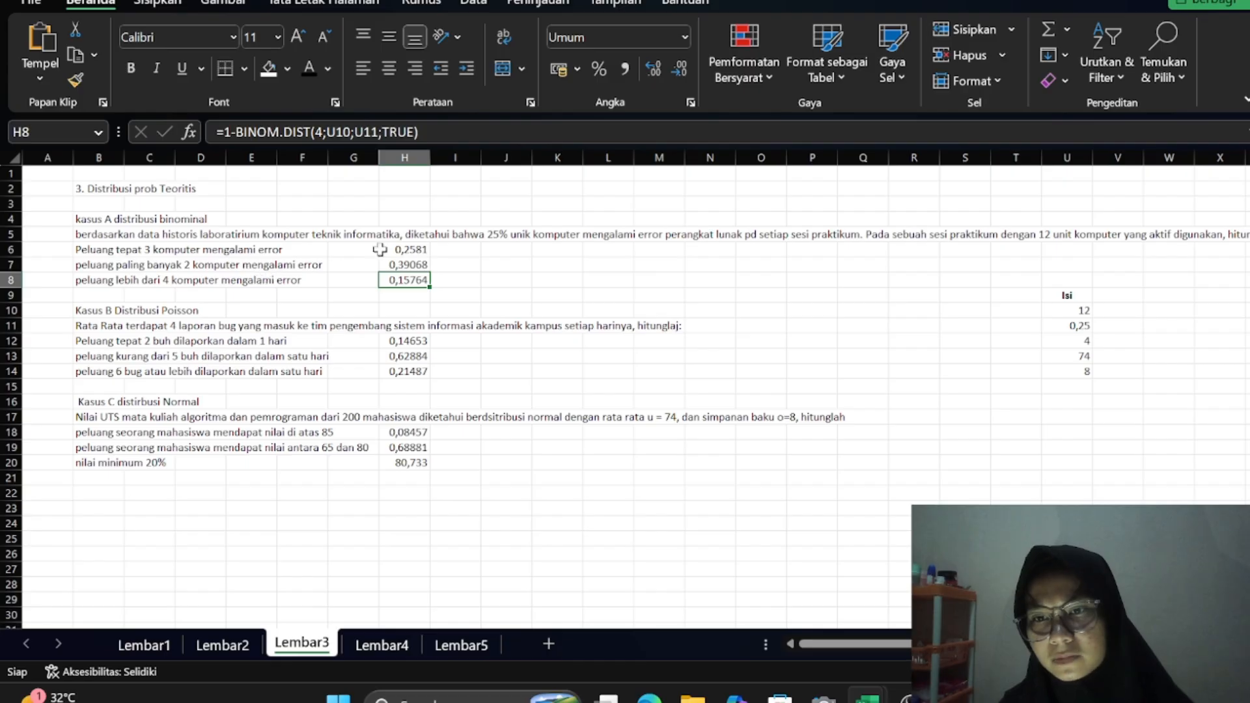
left_click(459, 133)
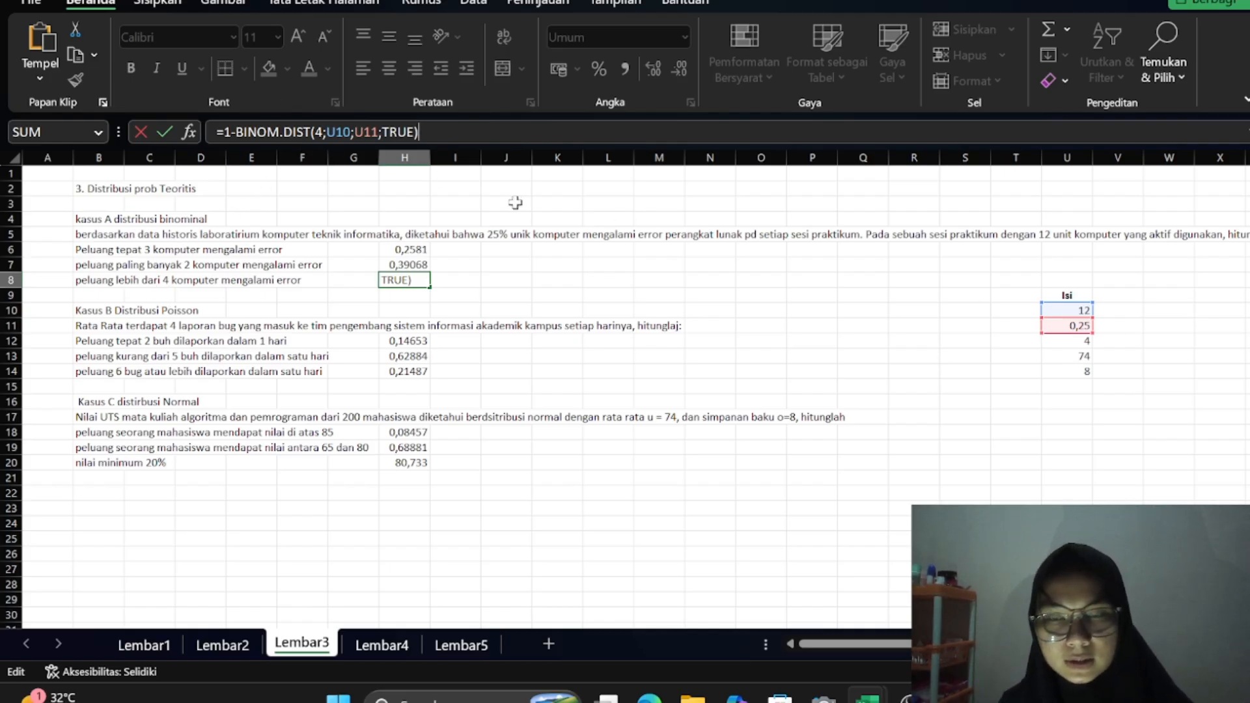
key("Return")
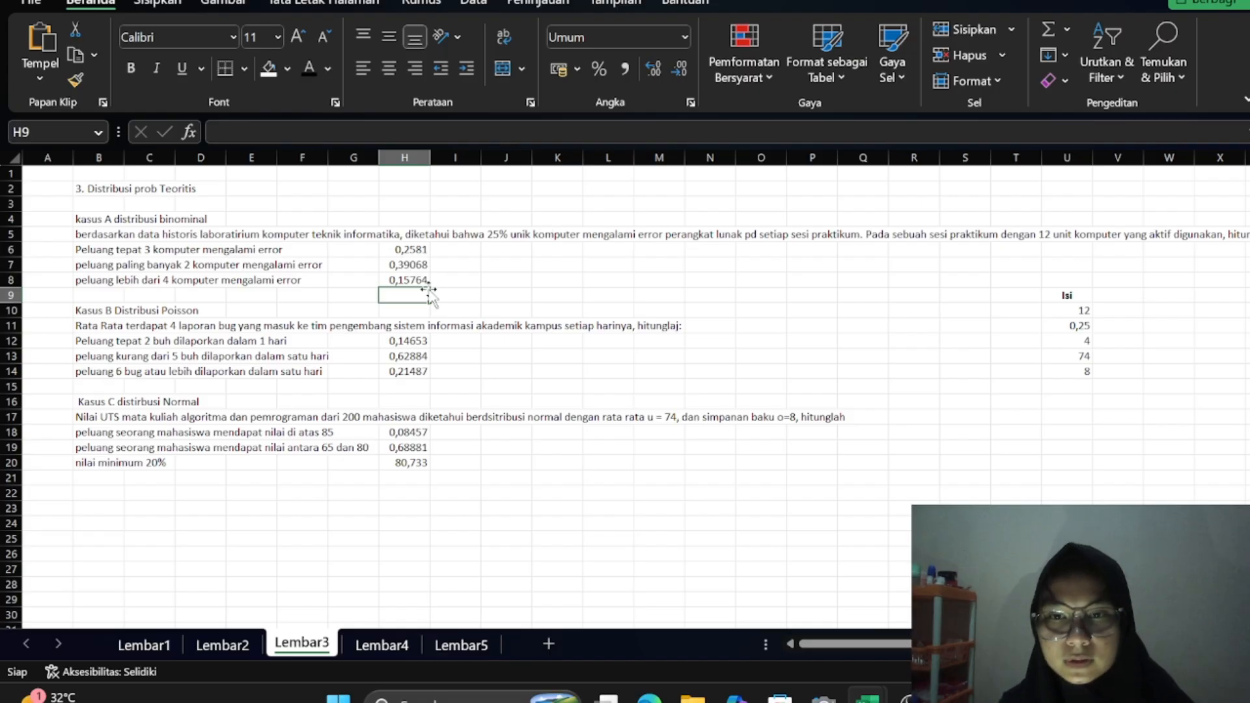
Go to Kasus B and inspect the POISSON.DIST formula in H12 for exactly 2 bug reports, tracing its mean reference
scroll(460, 295, "down", 1)
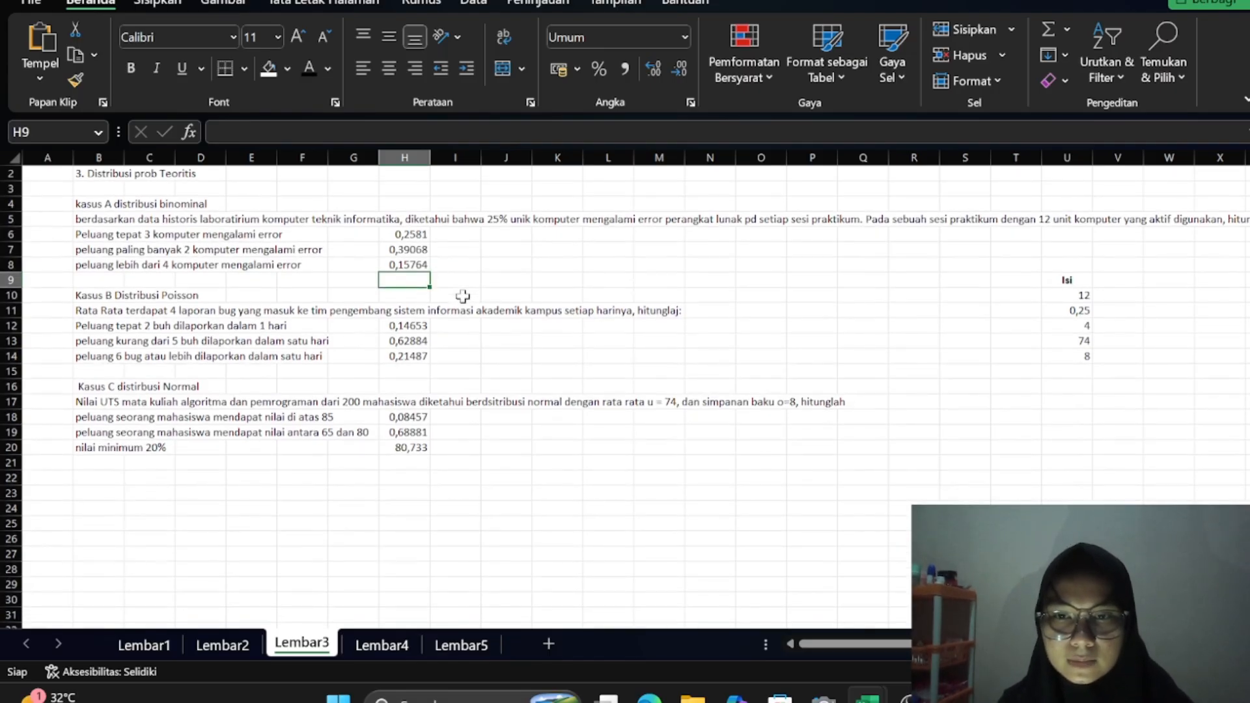
scroll(478, 325, "down", 1)
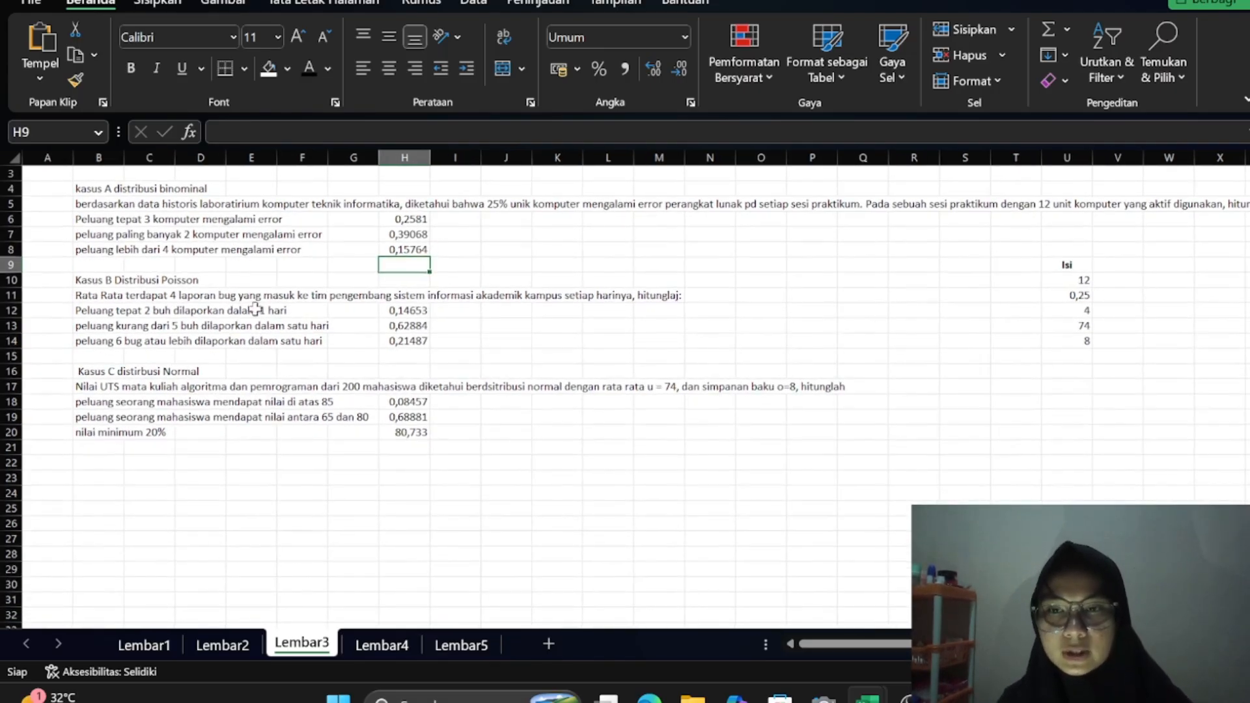
scroll(255, 310, "down", 1)
scroll(255, 309, "up", 1)
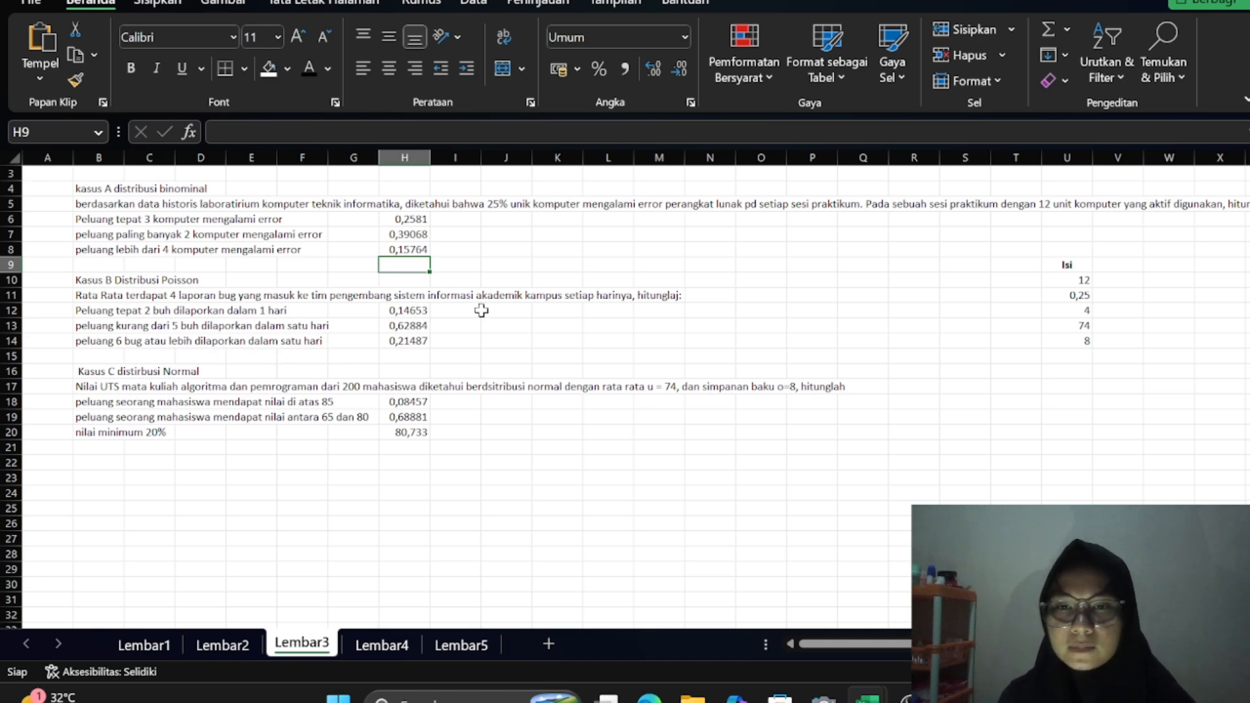
left_click(413, 311)
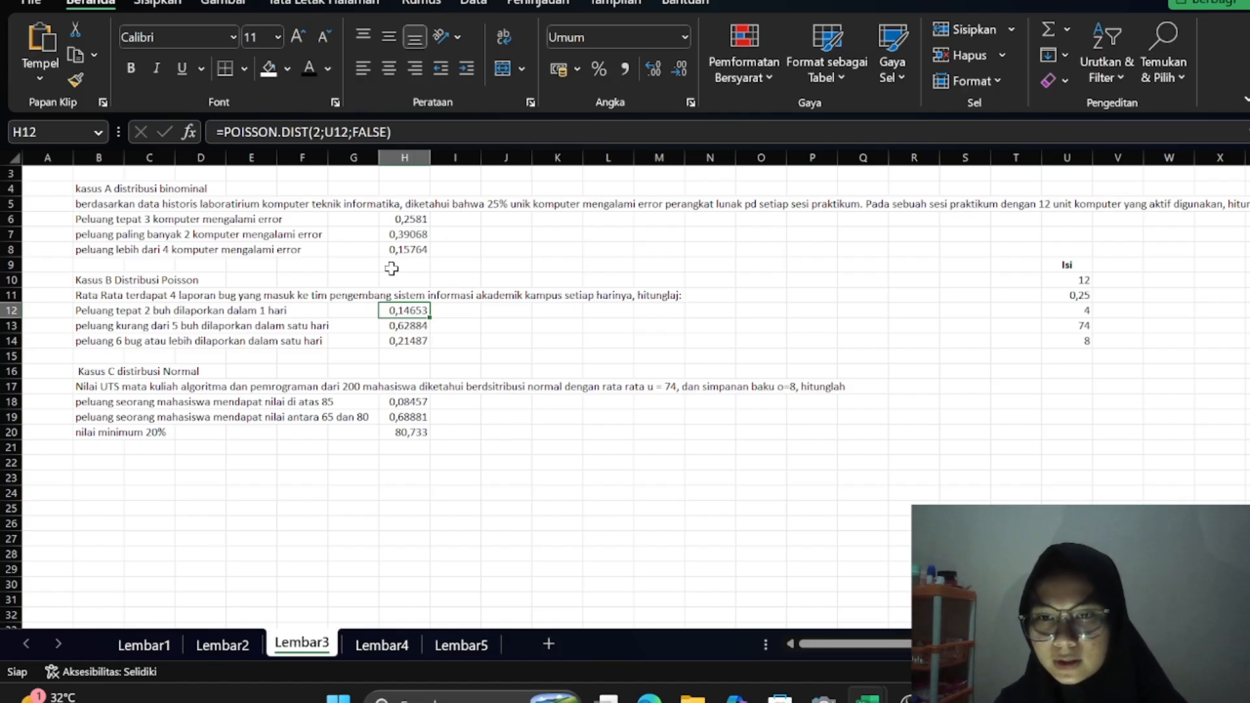
key("F2")
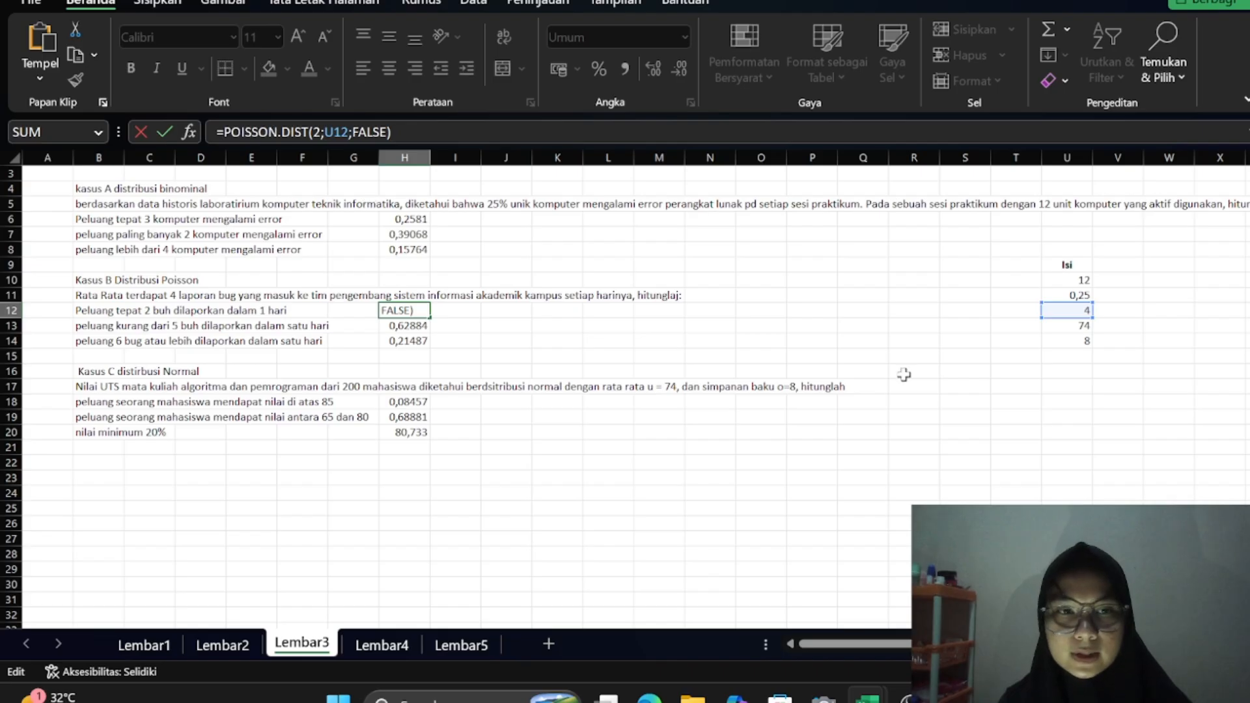
key("Return")
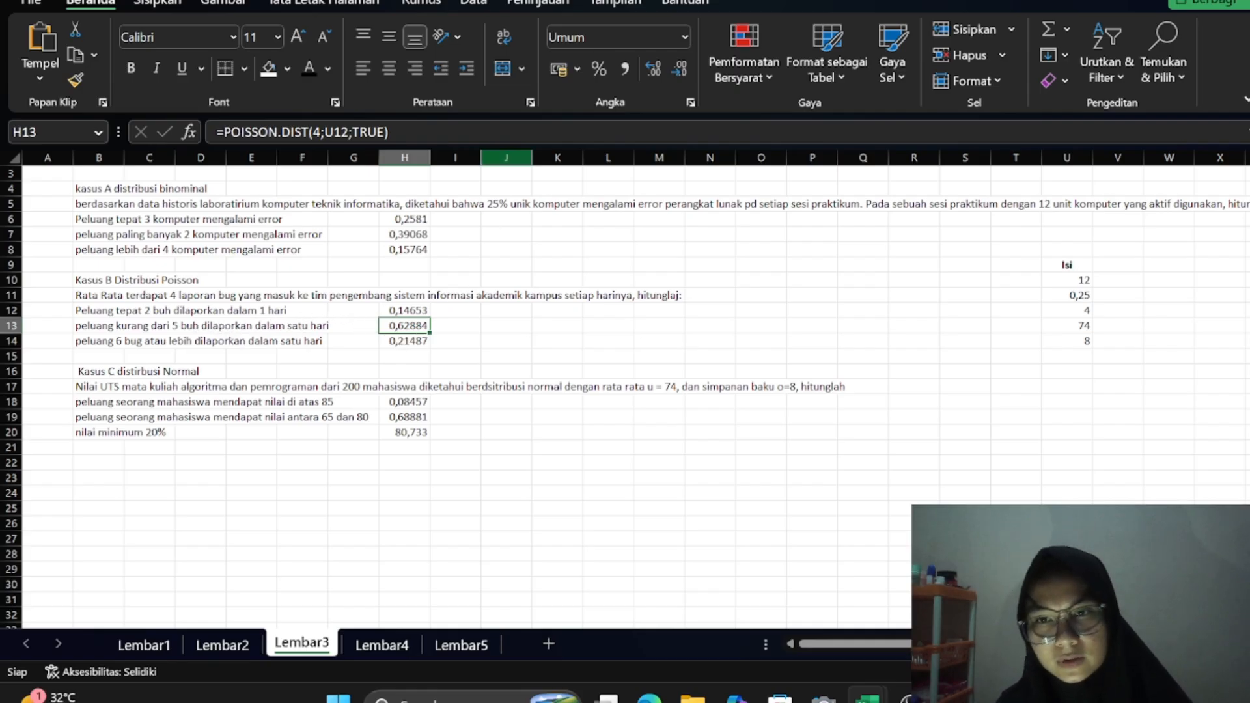
Inspect the cumulative Poisson formulas in H13 and H14 for fewer than 5 and at least 6 bug reports
key("F2")
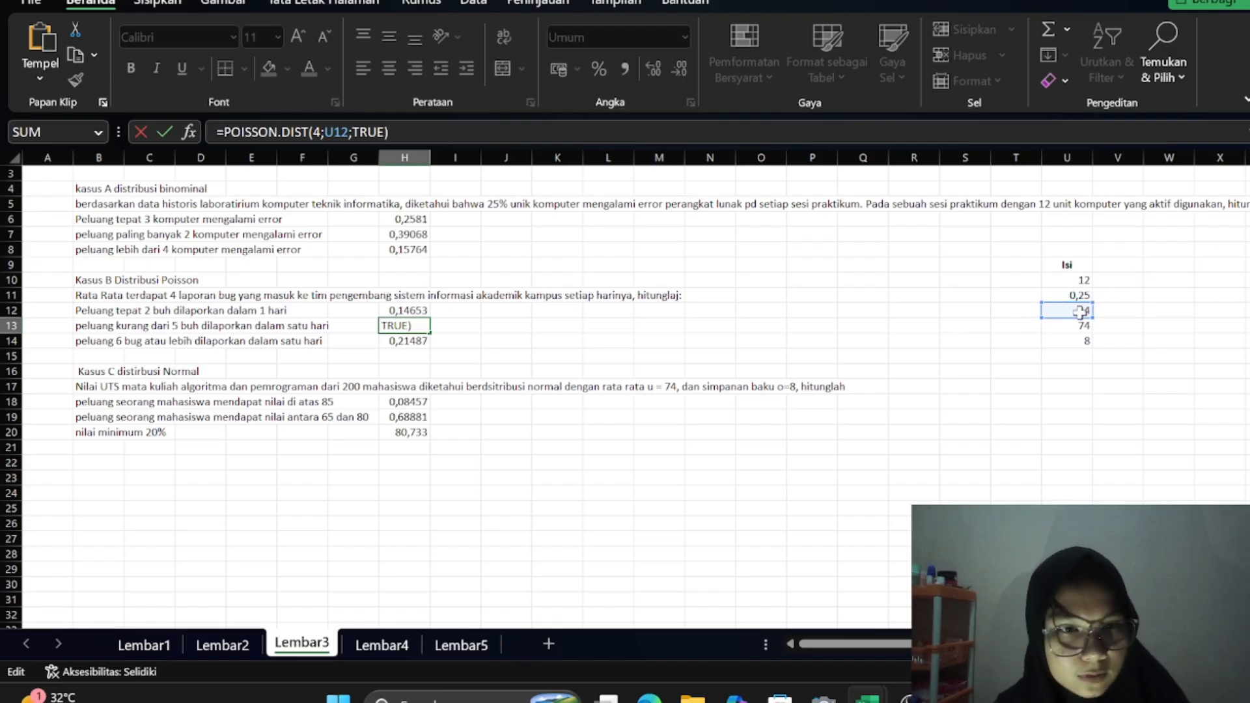
key("Return")
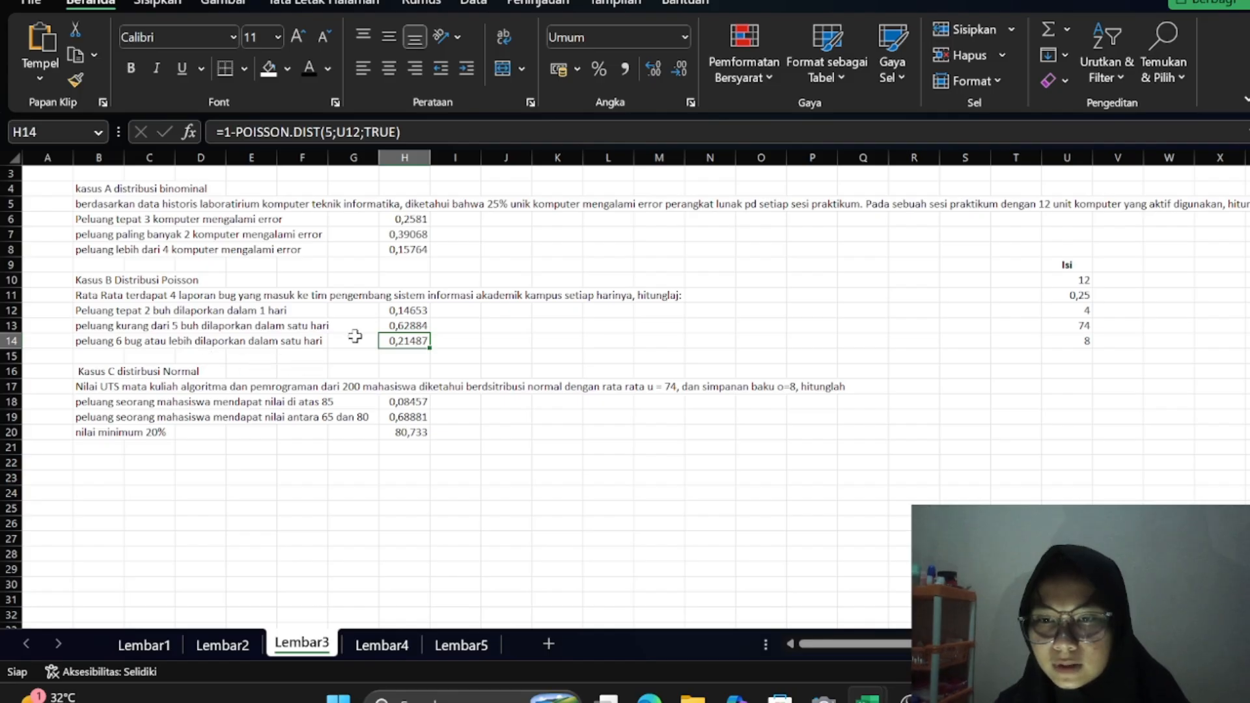
left_click(445, 133)
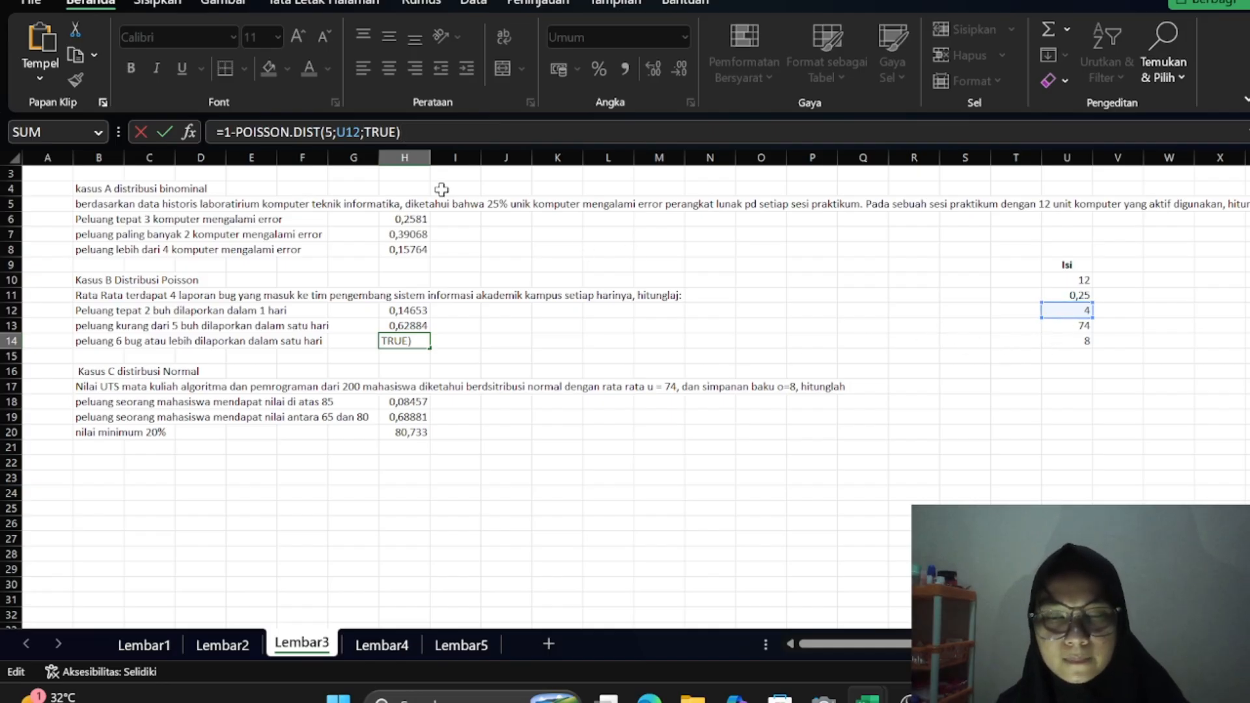
key("Return")
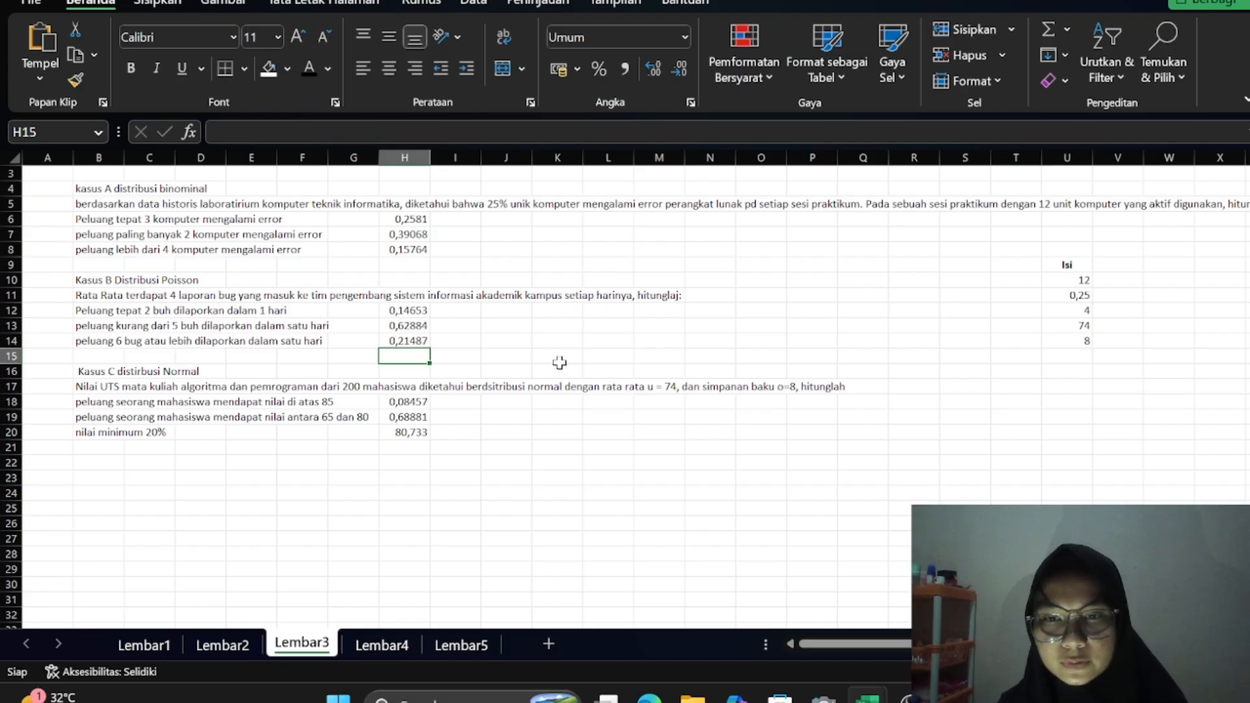
Go to Kasus C and inspect the NORM.DIST formula in H18 for a score above 85, tracing its mean and standard deviation references
scroll(560, 363, "down", 1)
left_click(416, 404)
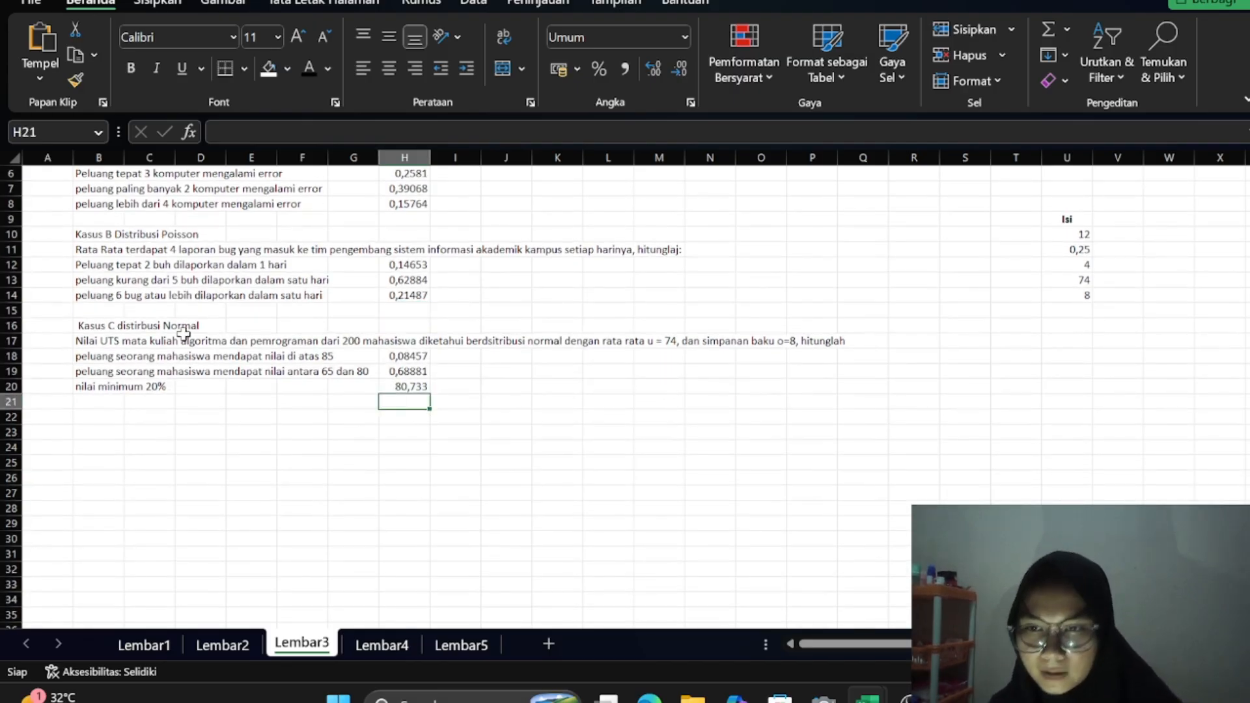
left_click(401, 360)
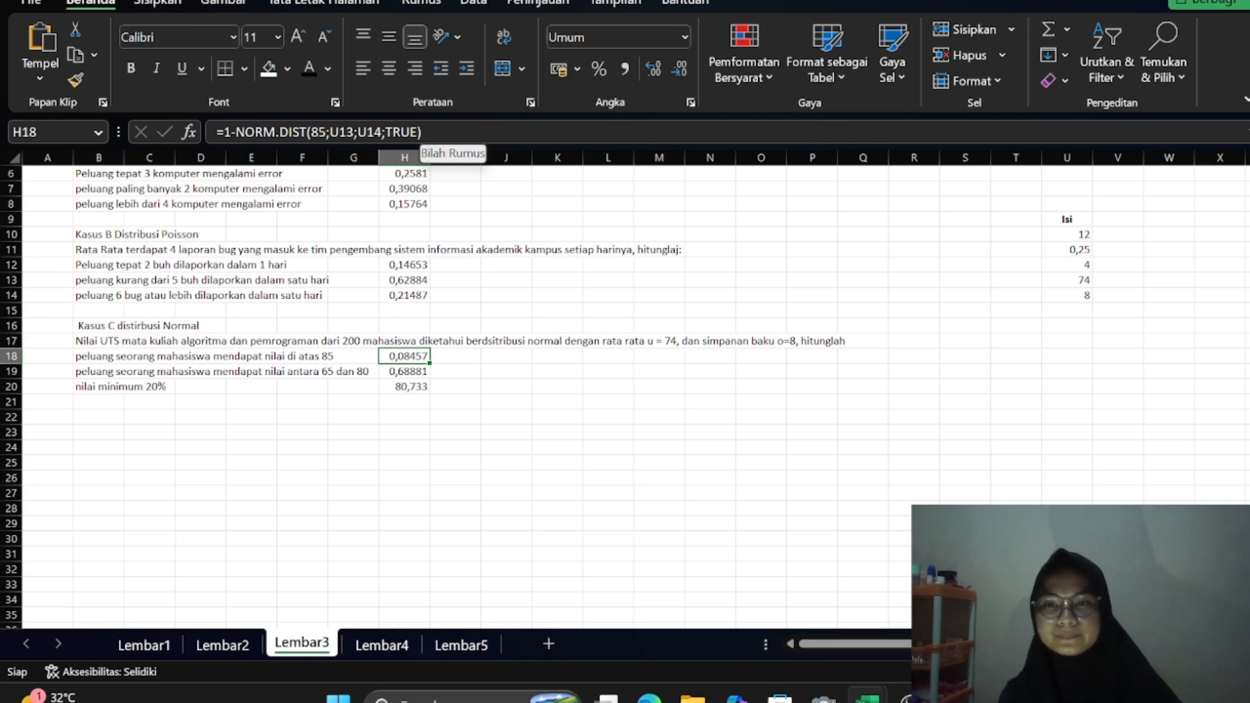
left_click(422, 133)
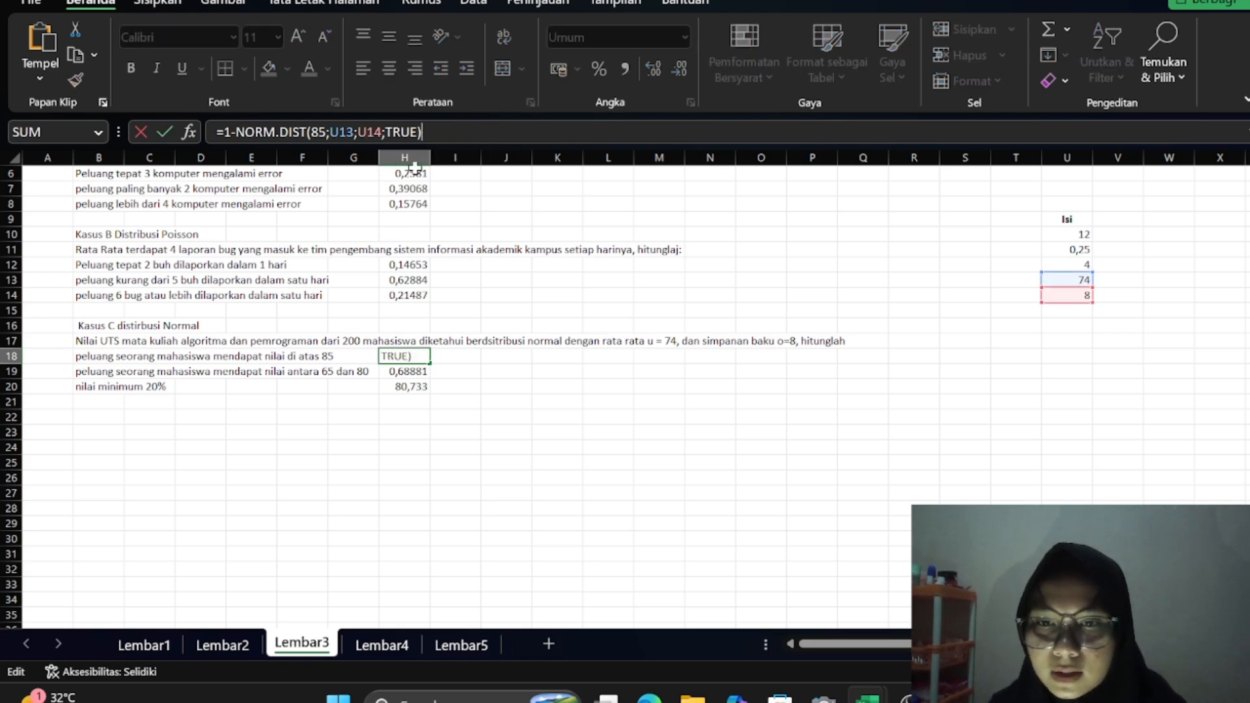
left_click(352, 445)
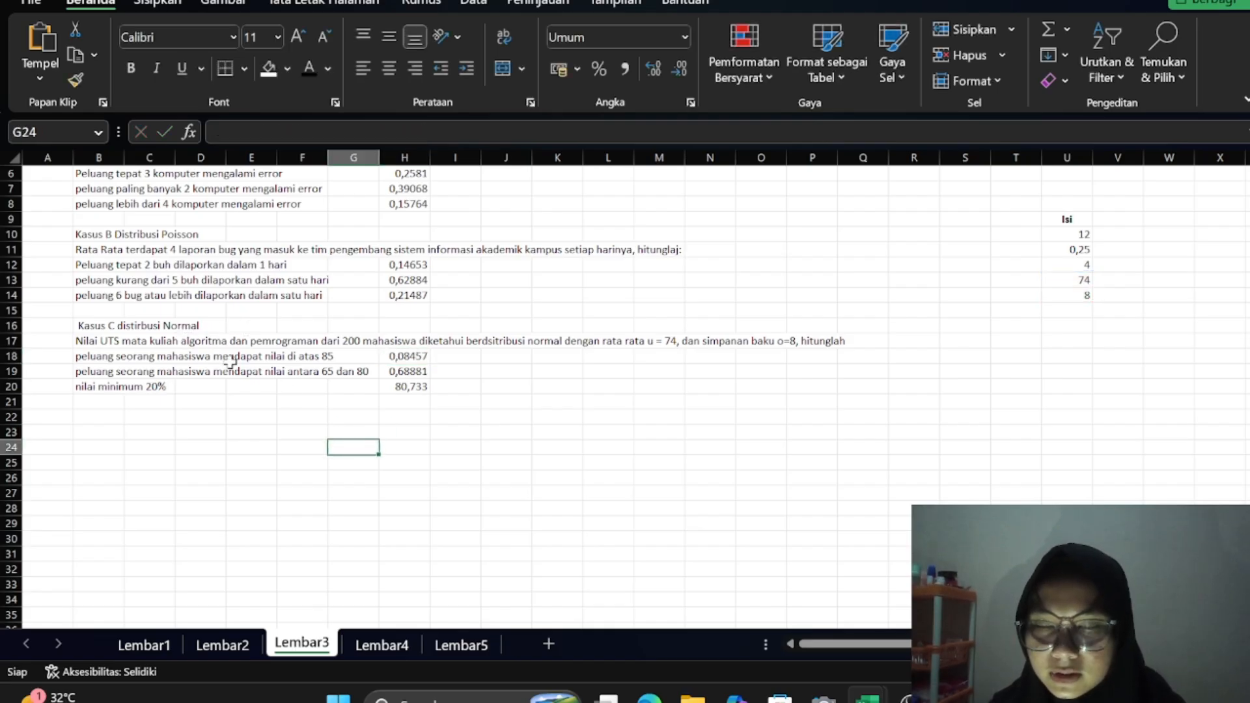
scroll(229, 362, "down", 1)
scroll(229, 363, "up", 1)
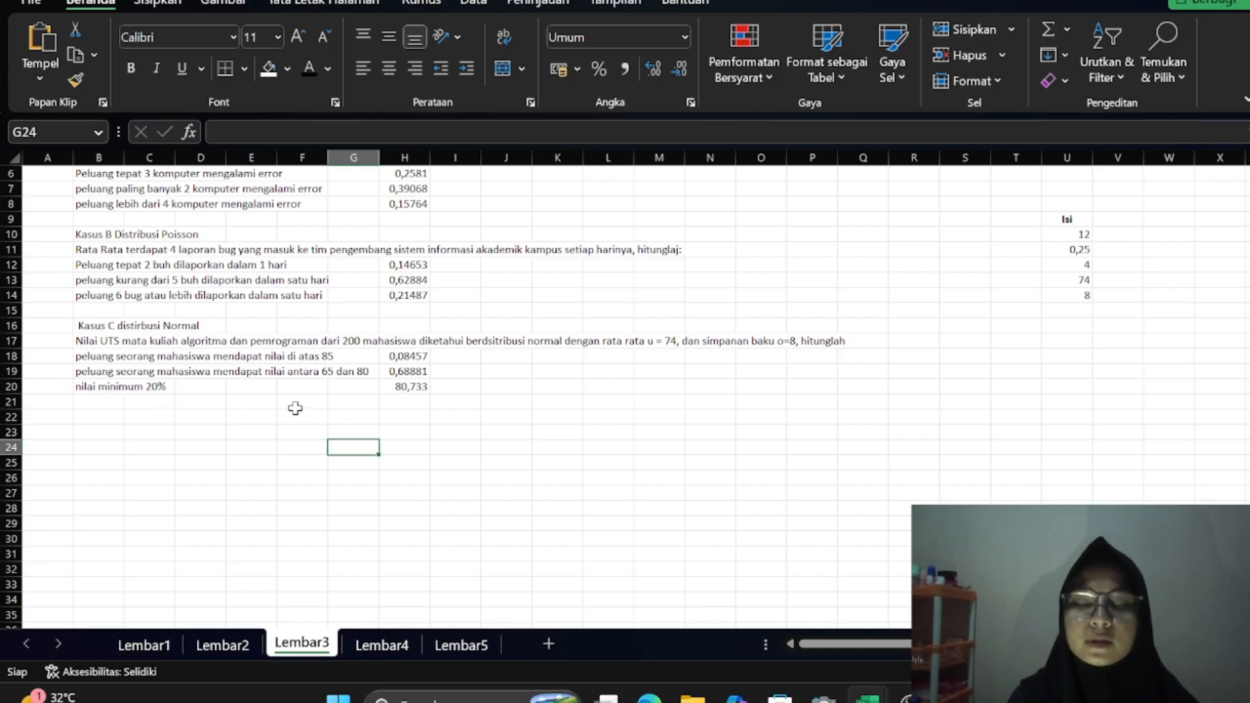
left_click(410, 354)
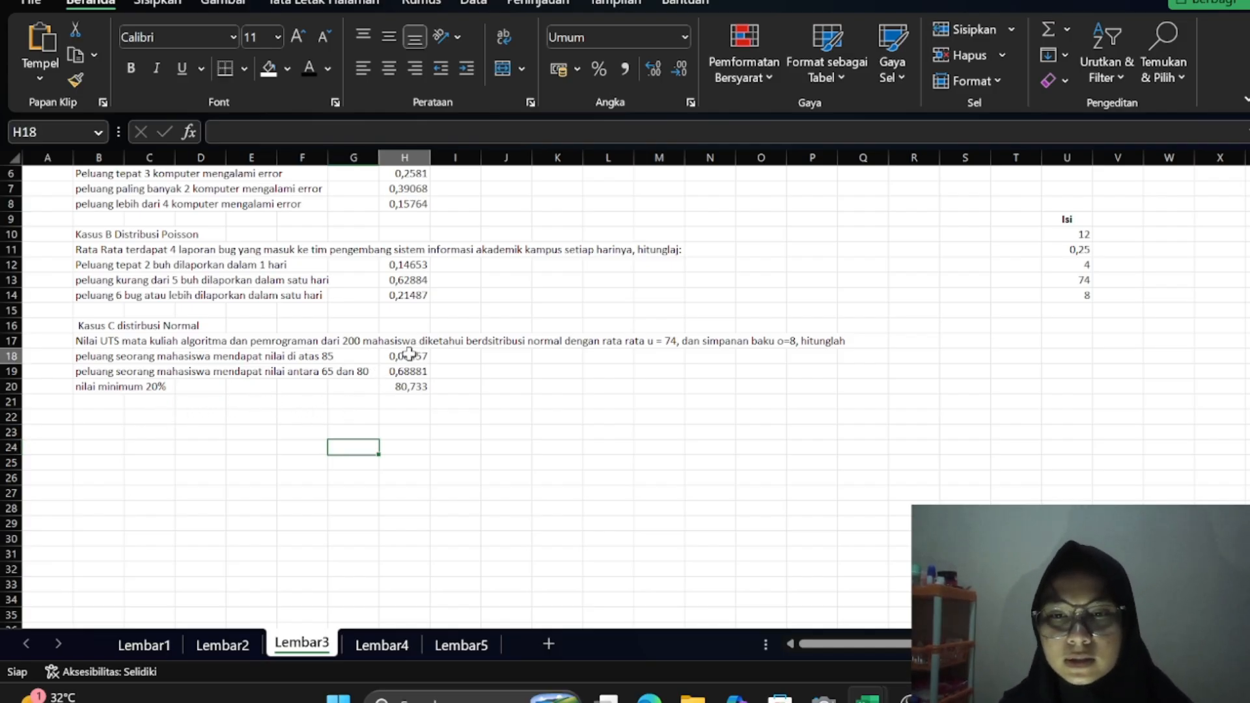
key("F2")
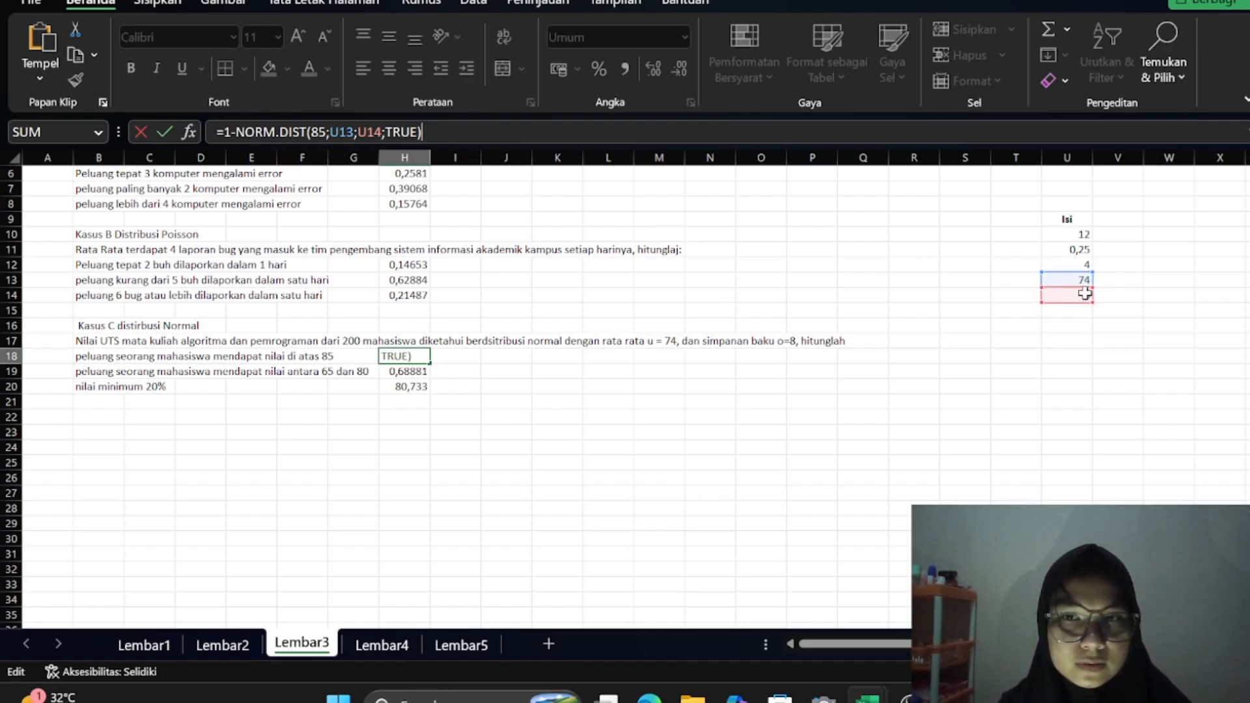
key("Return")
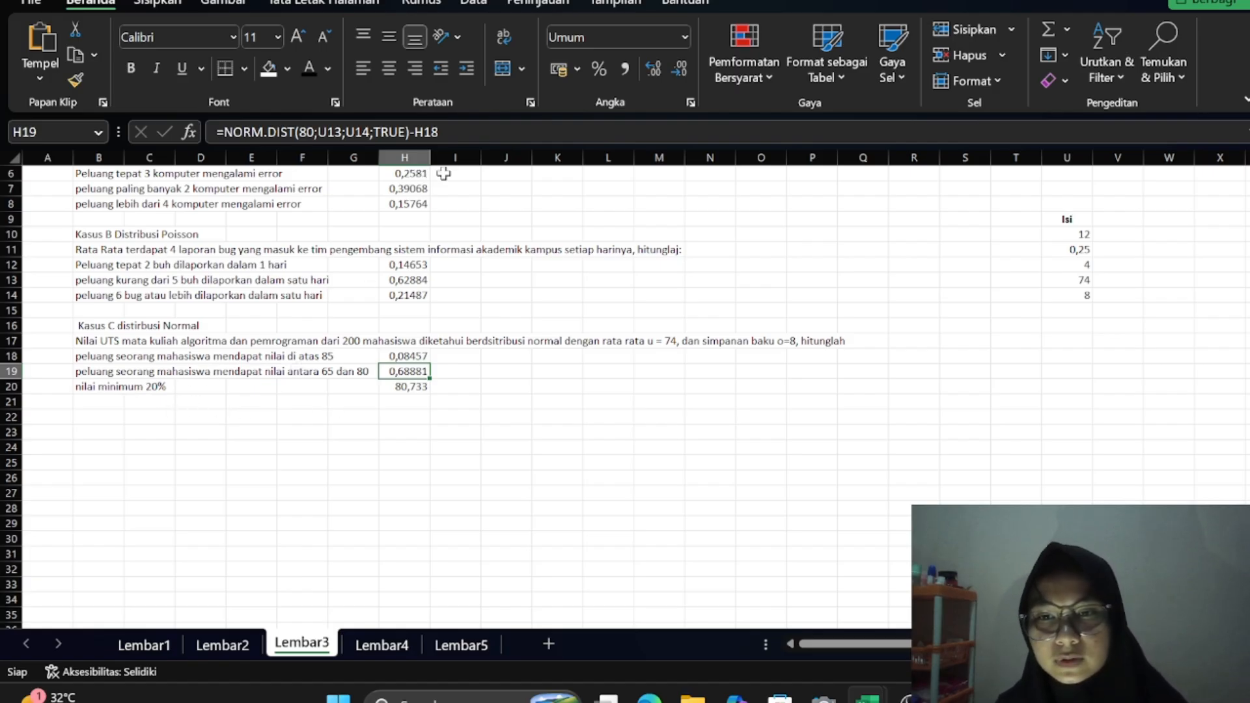
Inspect the NORM.DIST formula in H19 for scores between 65 and 80 and the NORM.INV formula in H20 for the 20% minimum score
key("F2")
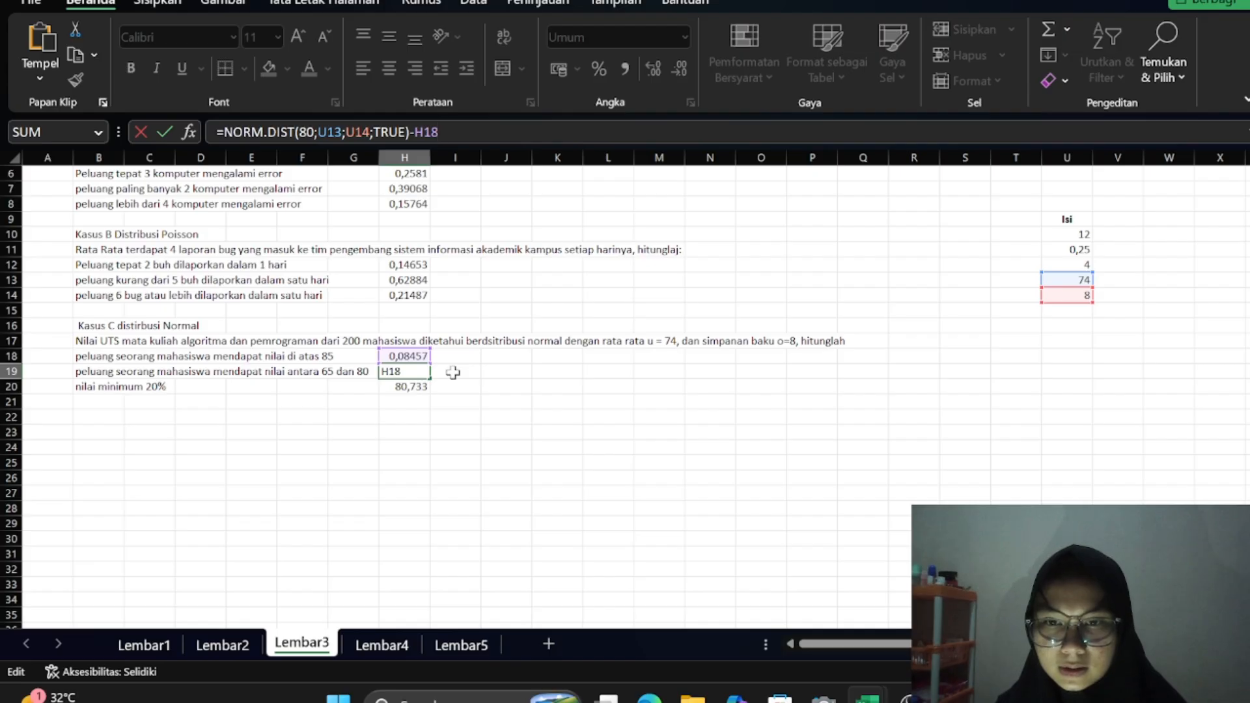
key("Return")
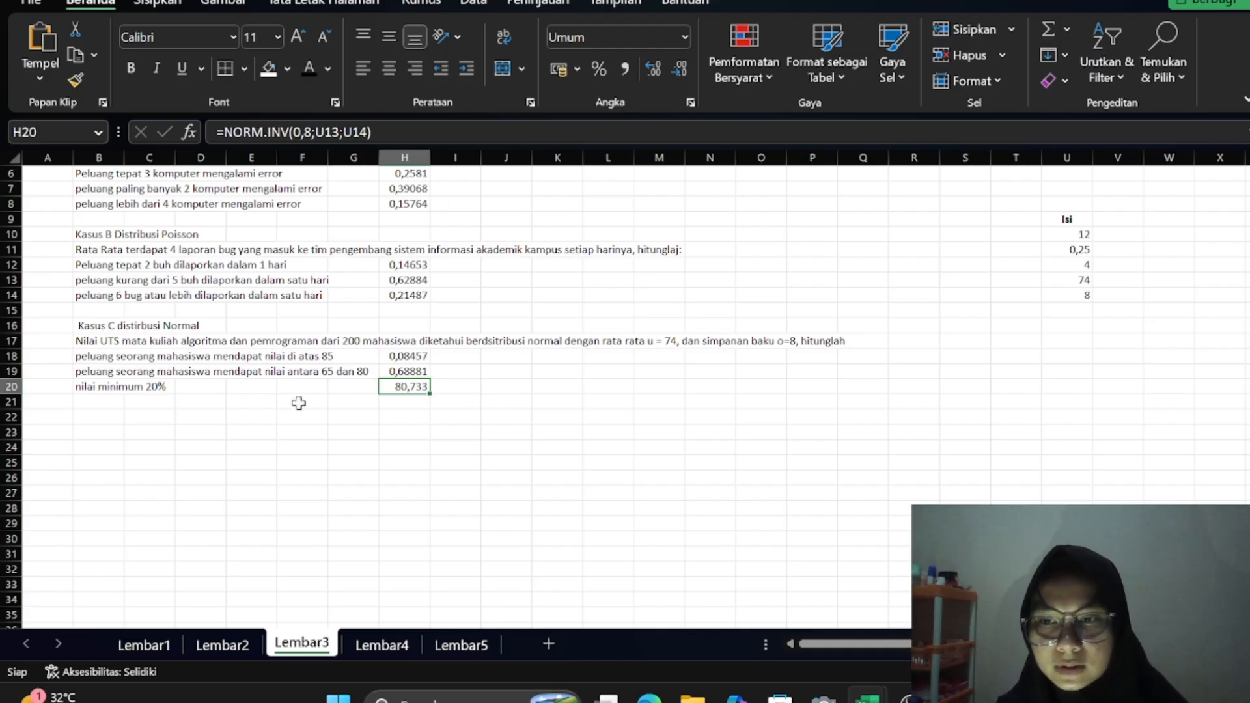
key("F2")
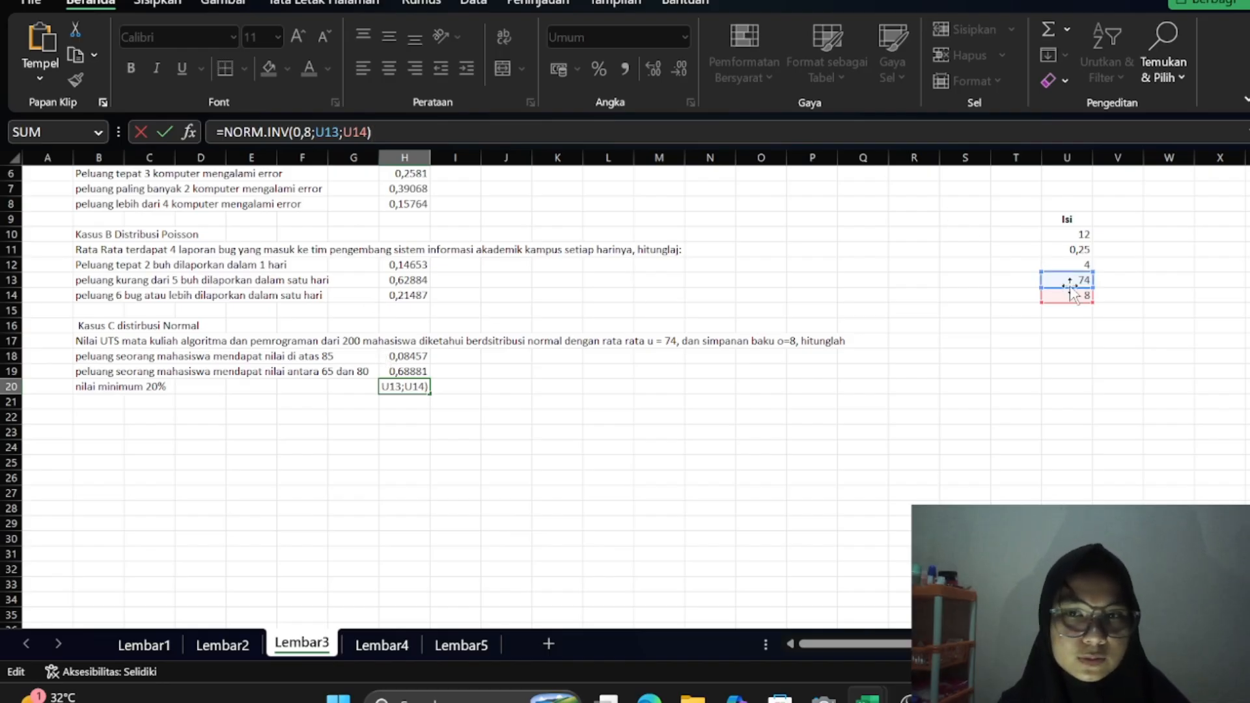
key("Return")
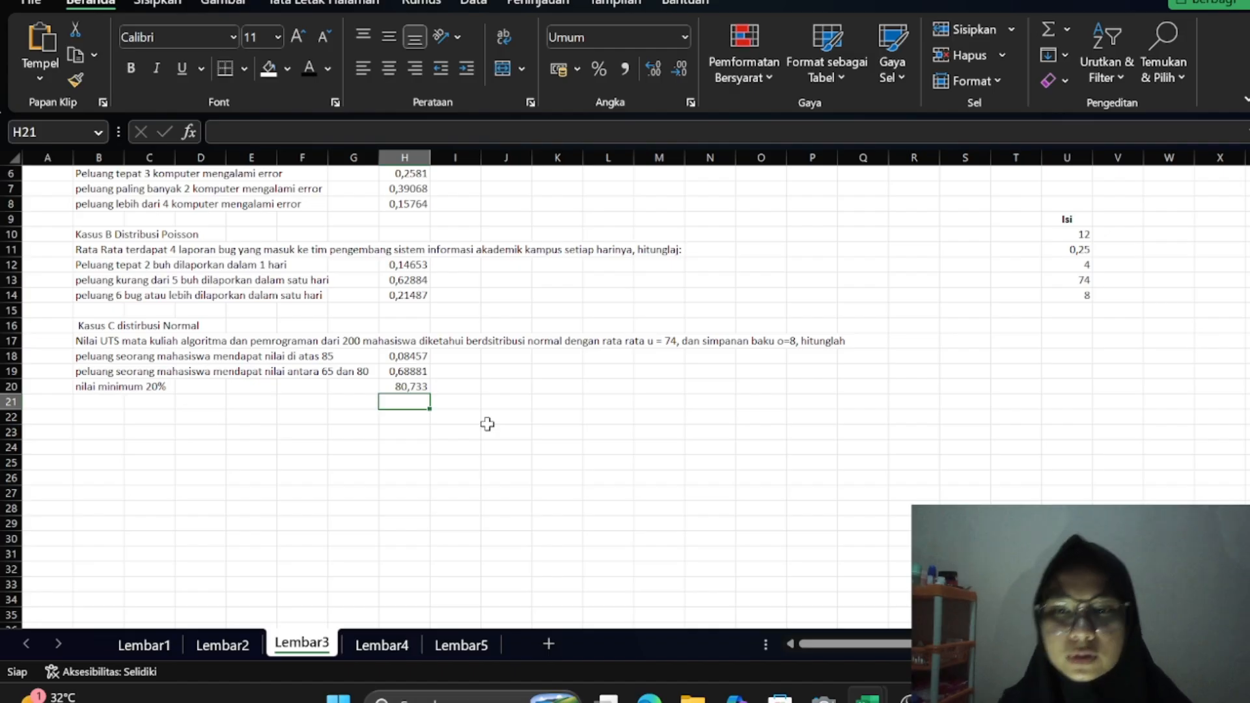
Switch to Lembar4 and look over the task completion time data and the 95% confidence interval table at a larger zoom
left_click(390, 639)
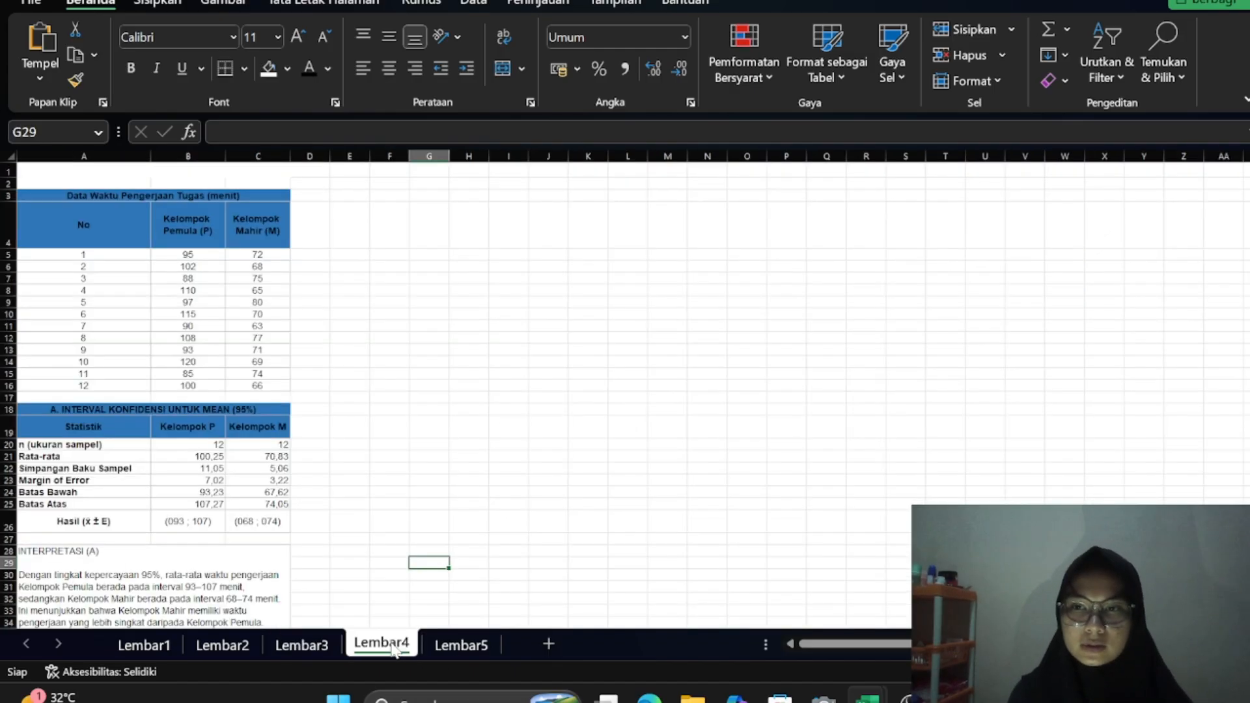
scroll(352, 343, "up", 2)
scroll(260, 322, "down", 2)
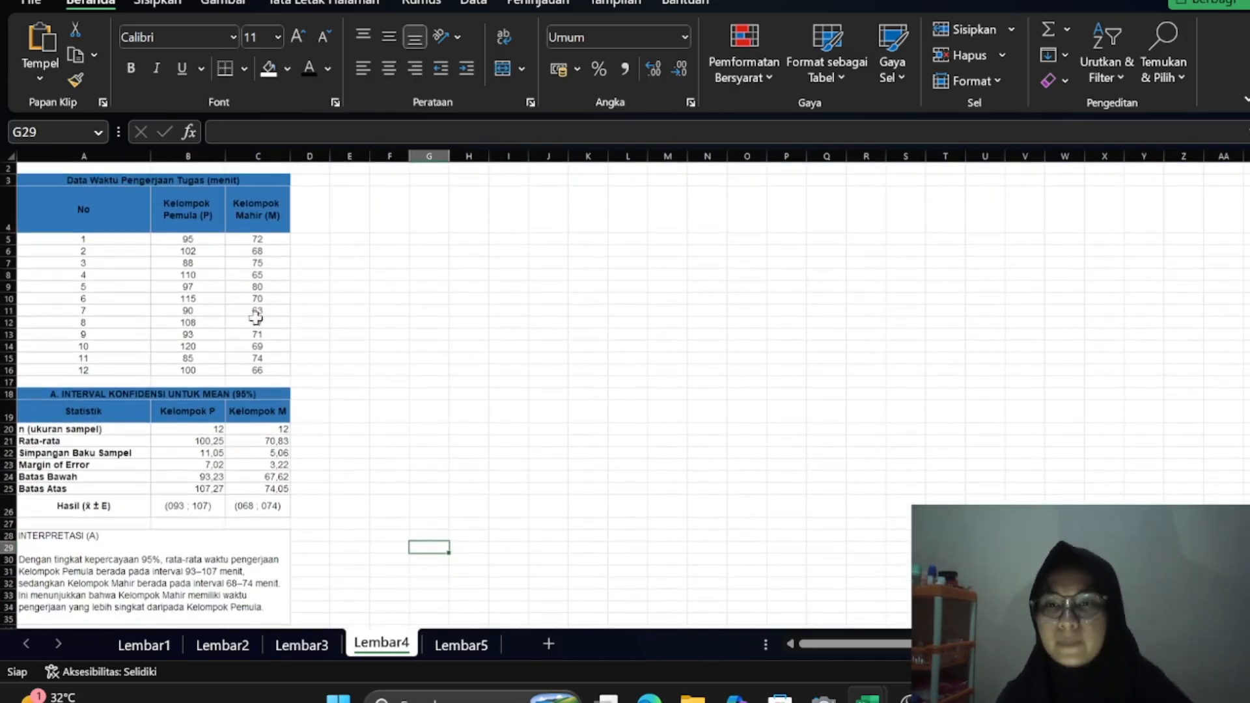
scroll(125, 284, "down", 2)
scroll(94, 251, "up", 2)
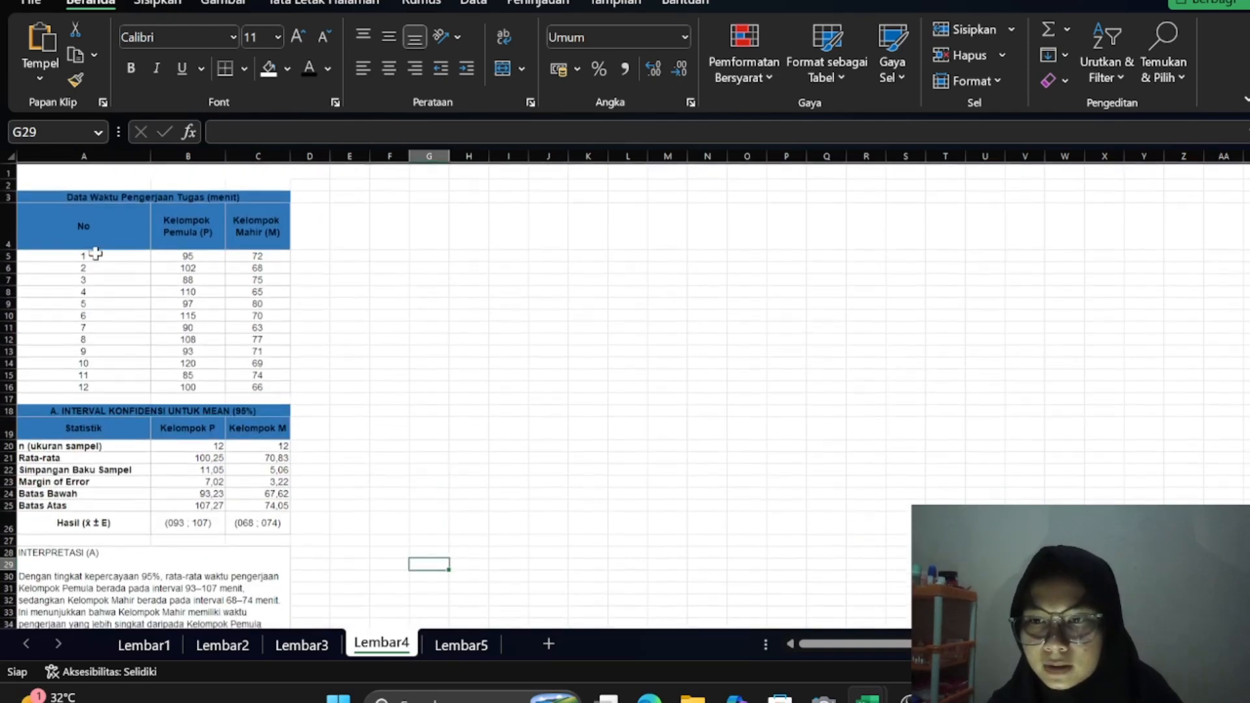
scroll(113, 372, "up", 4, "ctrl")
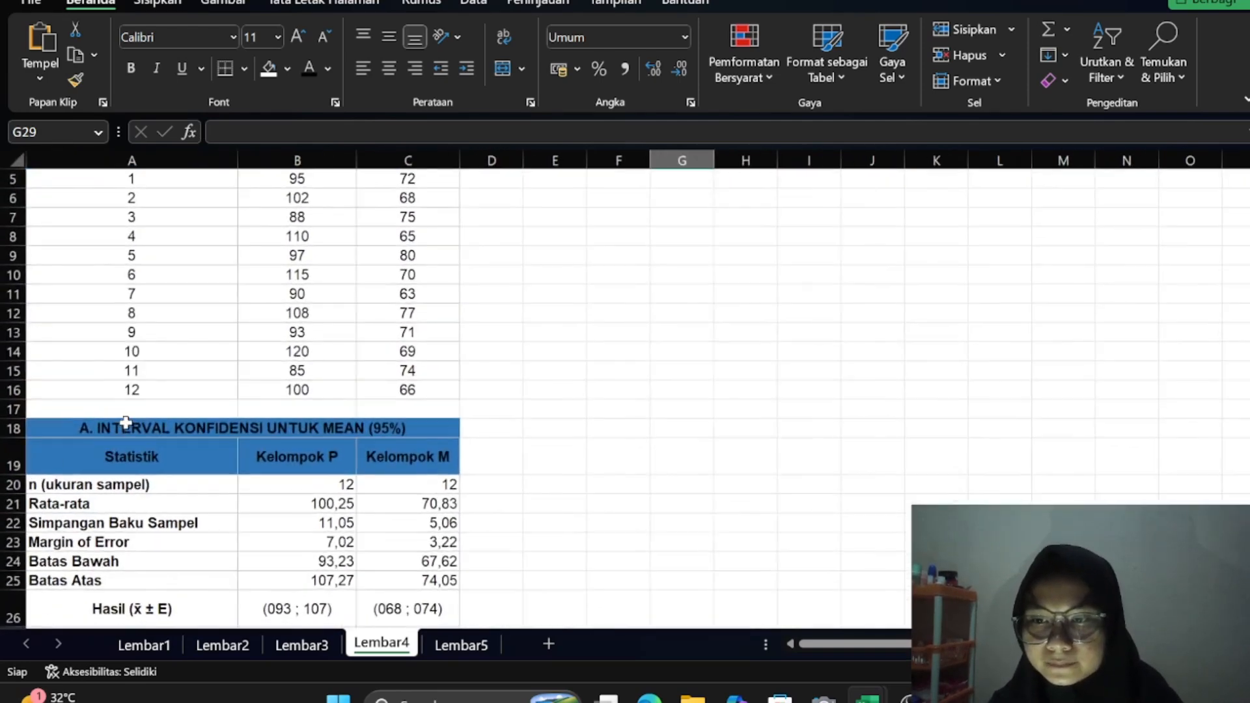
scroll(168, 424, "down", 1)
scroll(201, 427, "down", 1)
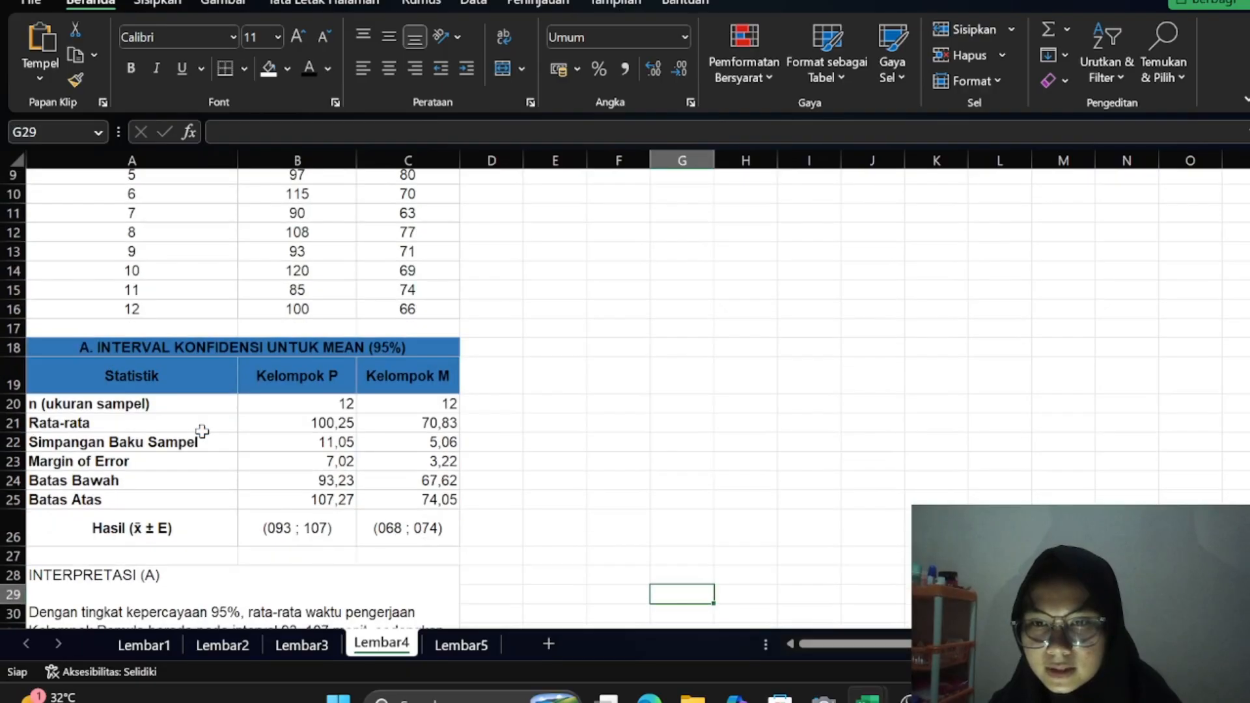
scroll(201, 427, "up", 3)
scroll(258, 408, "down", 4)
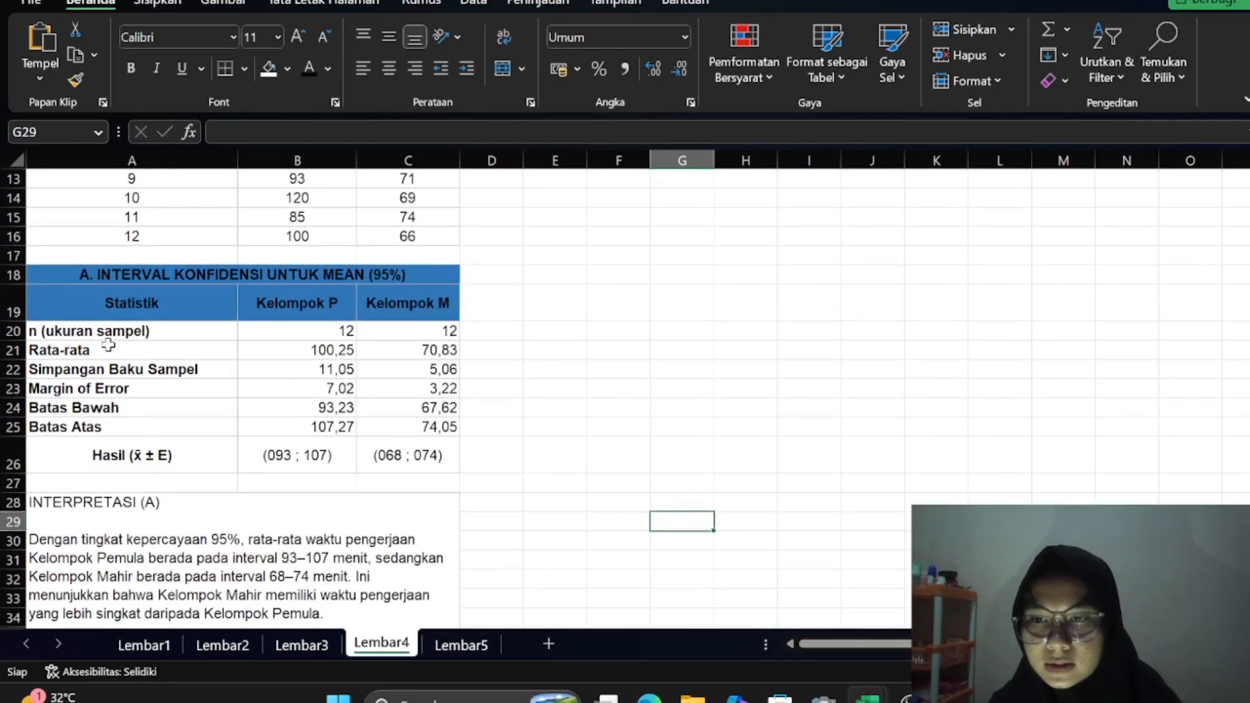
Inspect the COUNT formulas for the sample size of Kelompok P and Kelompok M in B20 and C20, tracing their data ranges
left_click(108, 345)
left_click(177, 332)
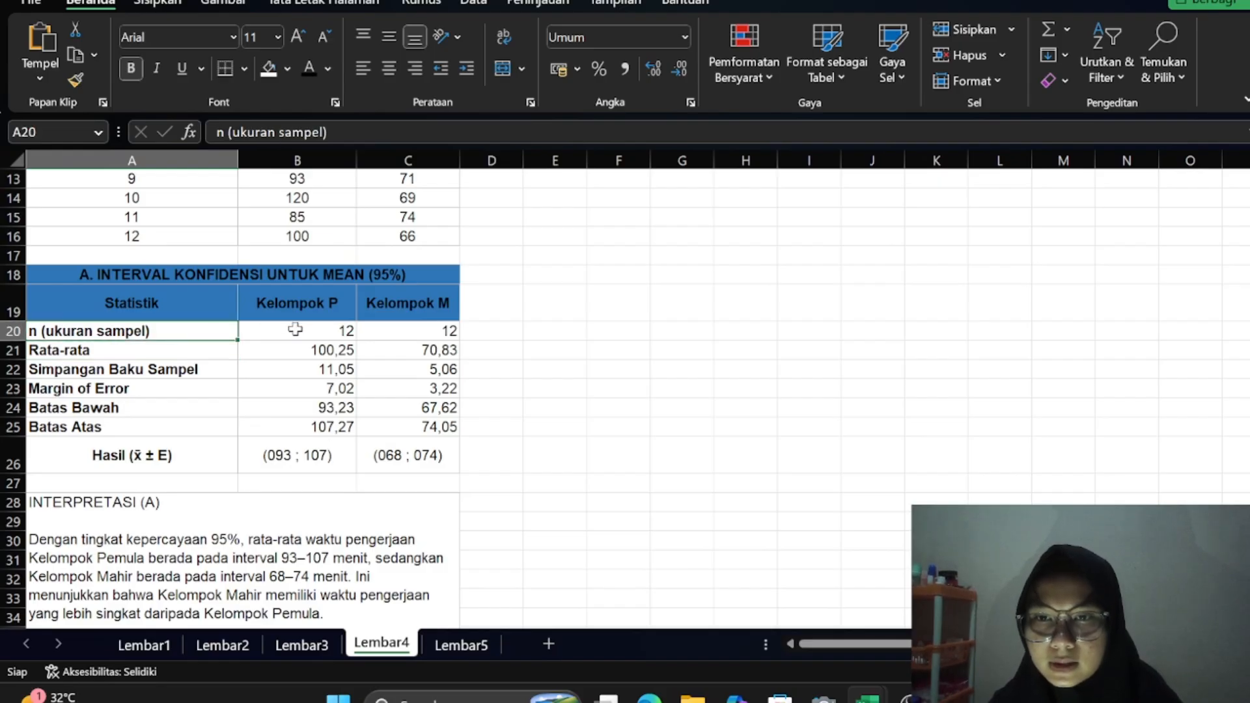
left_click(295, 329)
double_click(294, 329)
scroll(323, 320, "up", 3)
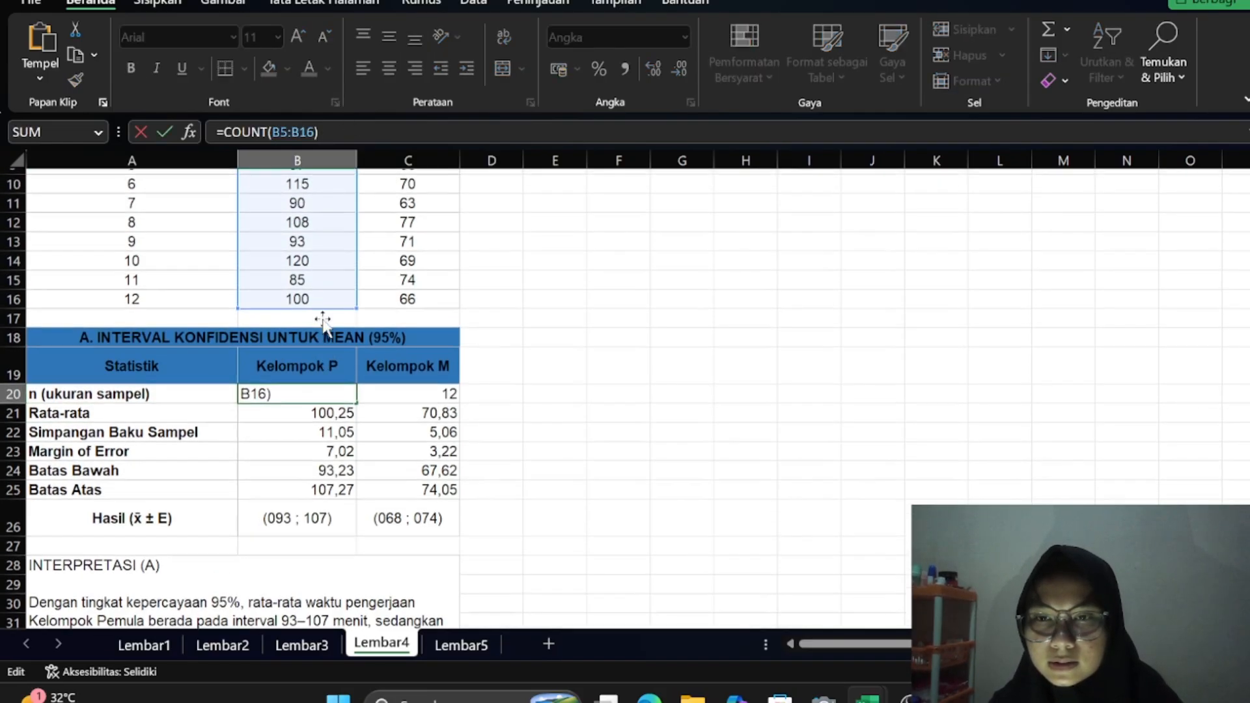
scroll(324, 320, "up", 1)
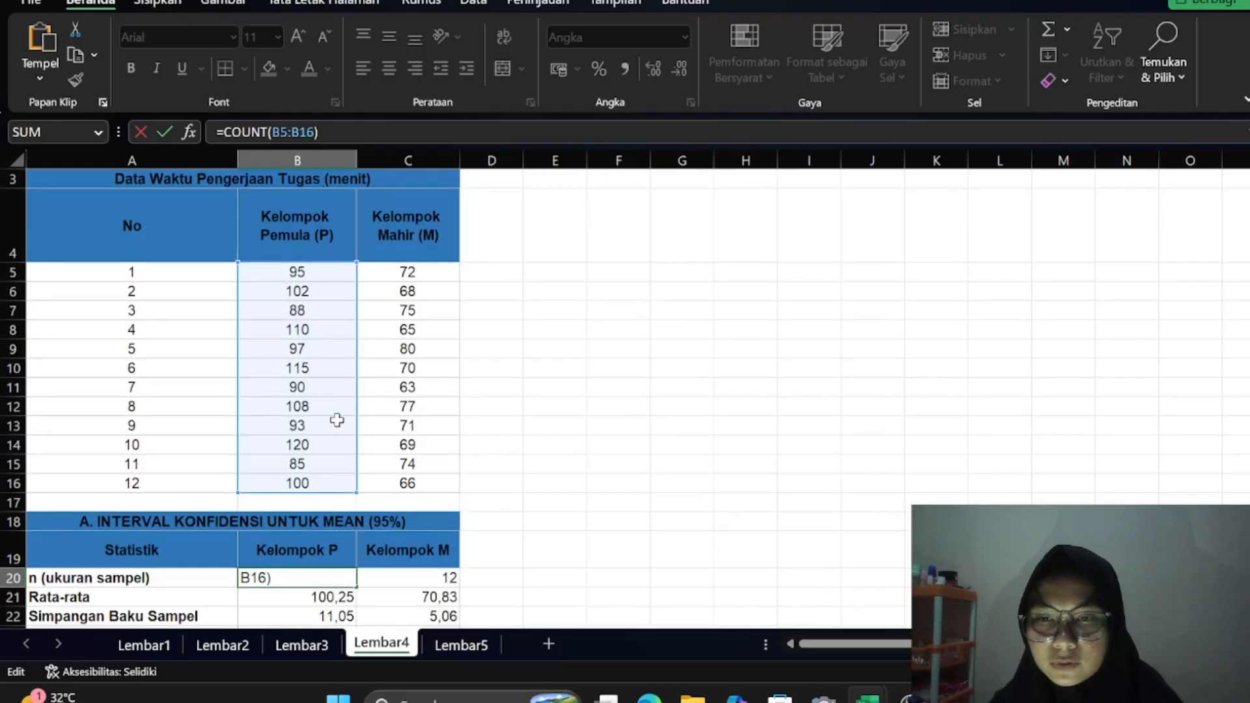
scroll(338, 442, "down", 2)
left_click(395, 487)
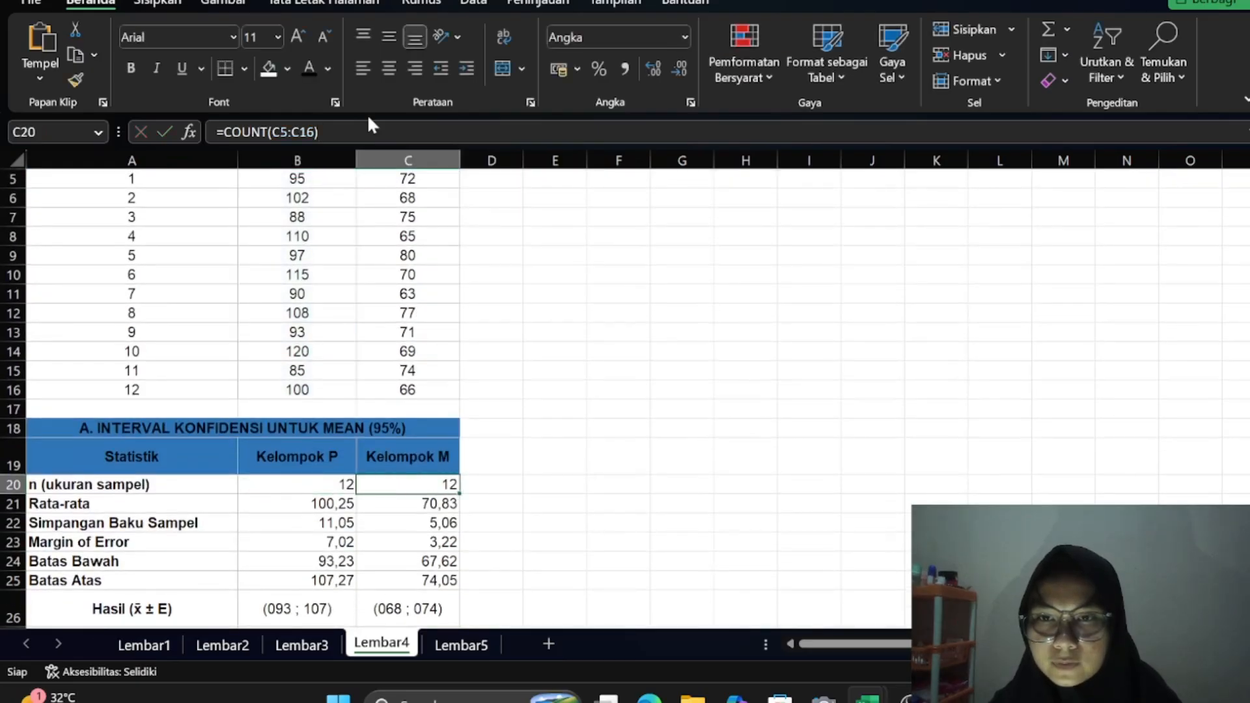
double_click(395, 487)
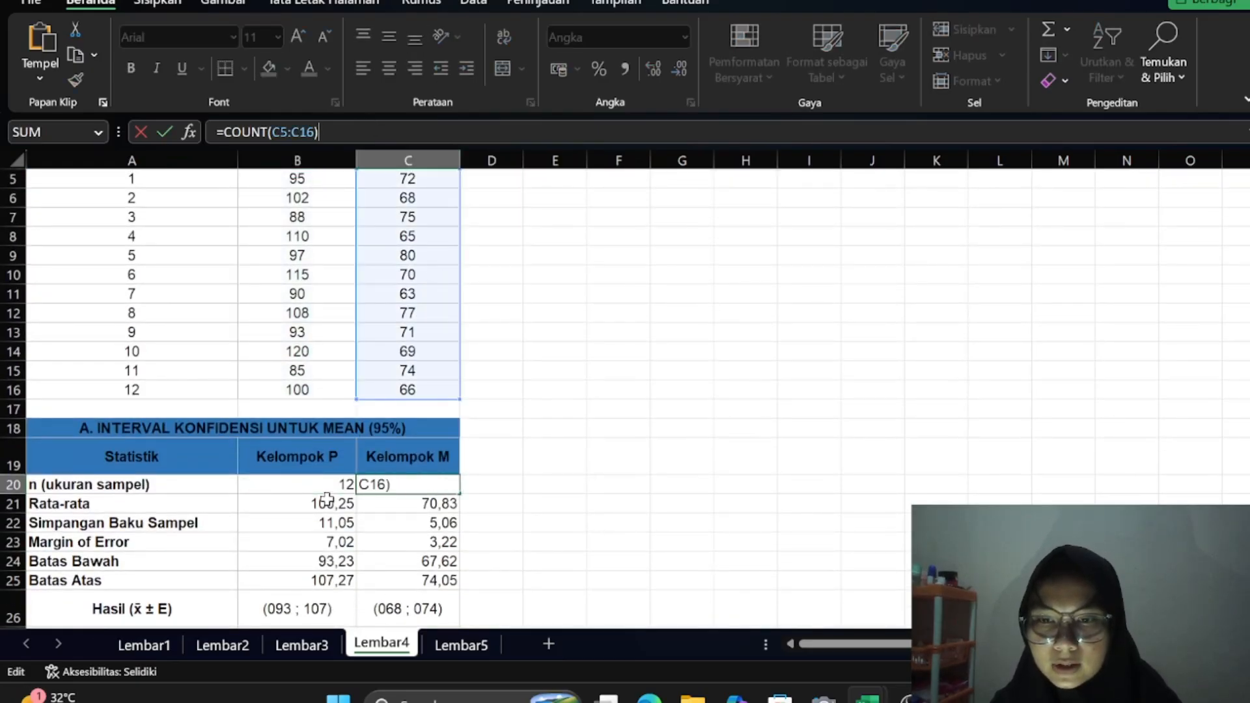
key("Return")
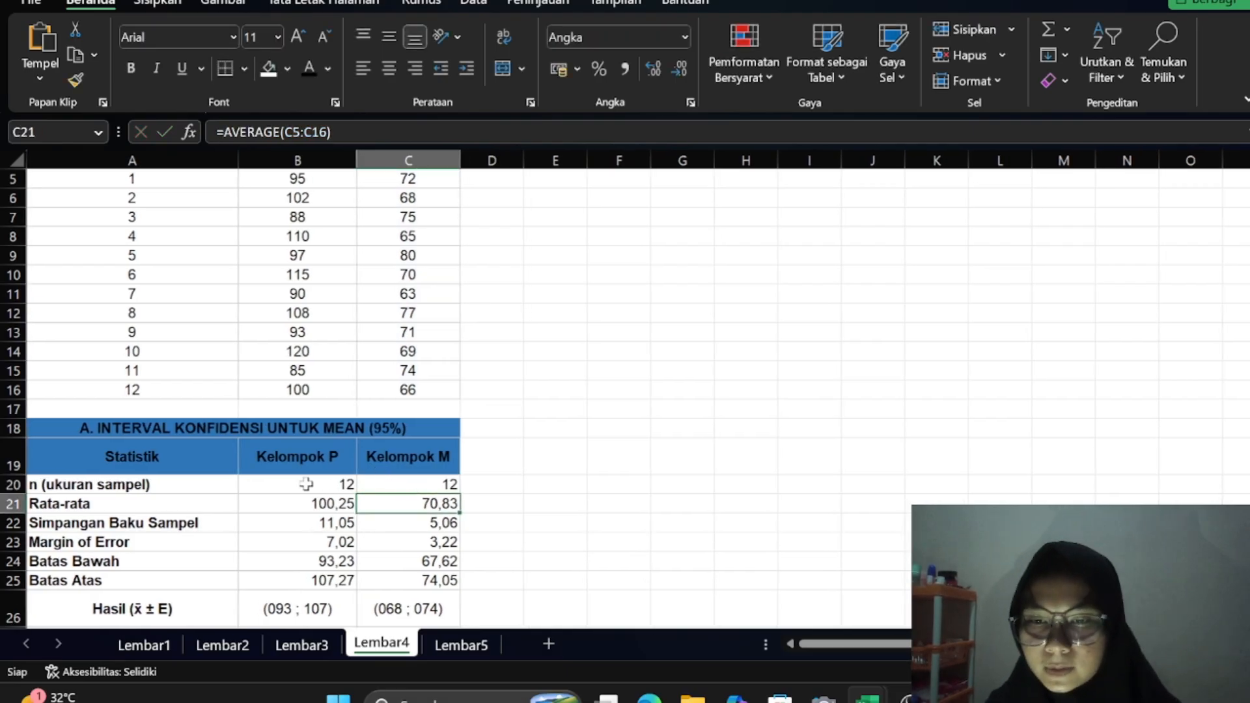
Inspect the AVERAGE formulas in the Rata-rata row for Kelompok P and Kelompok M, tracing their data ranges
left_click(277, 507)
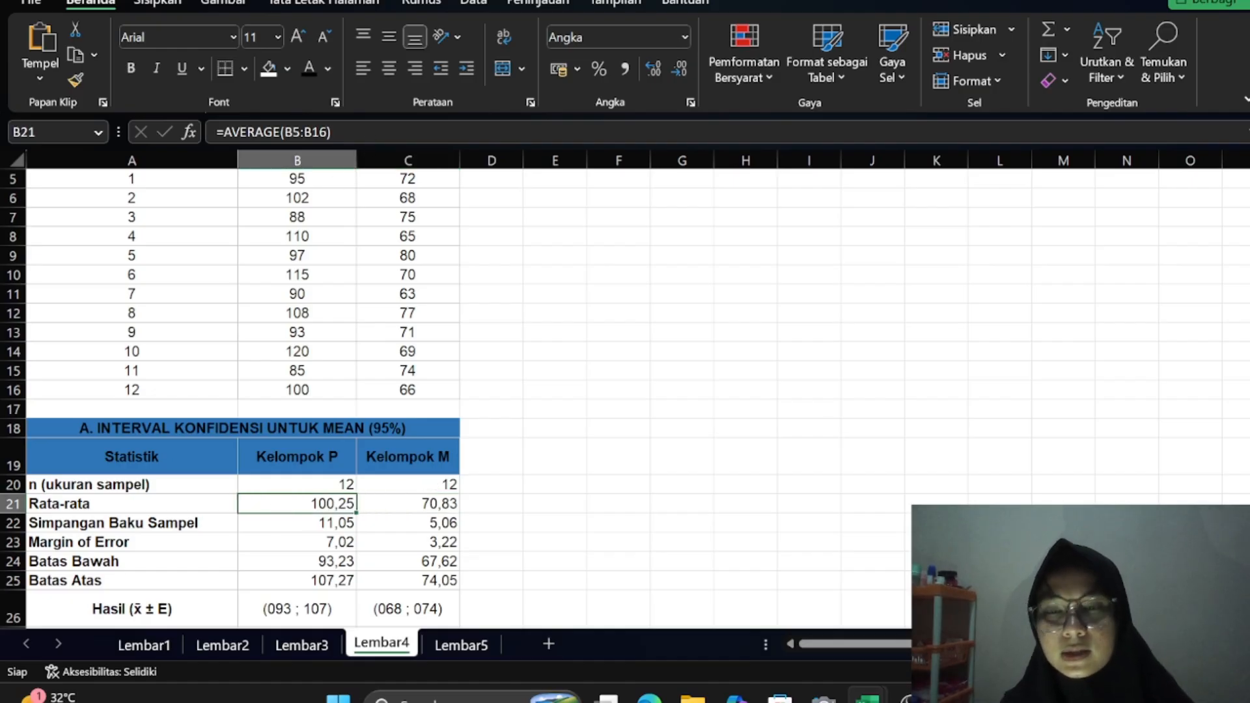
key("F2")
scroll(336, 421, "up", 1)
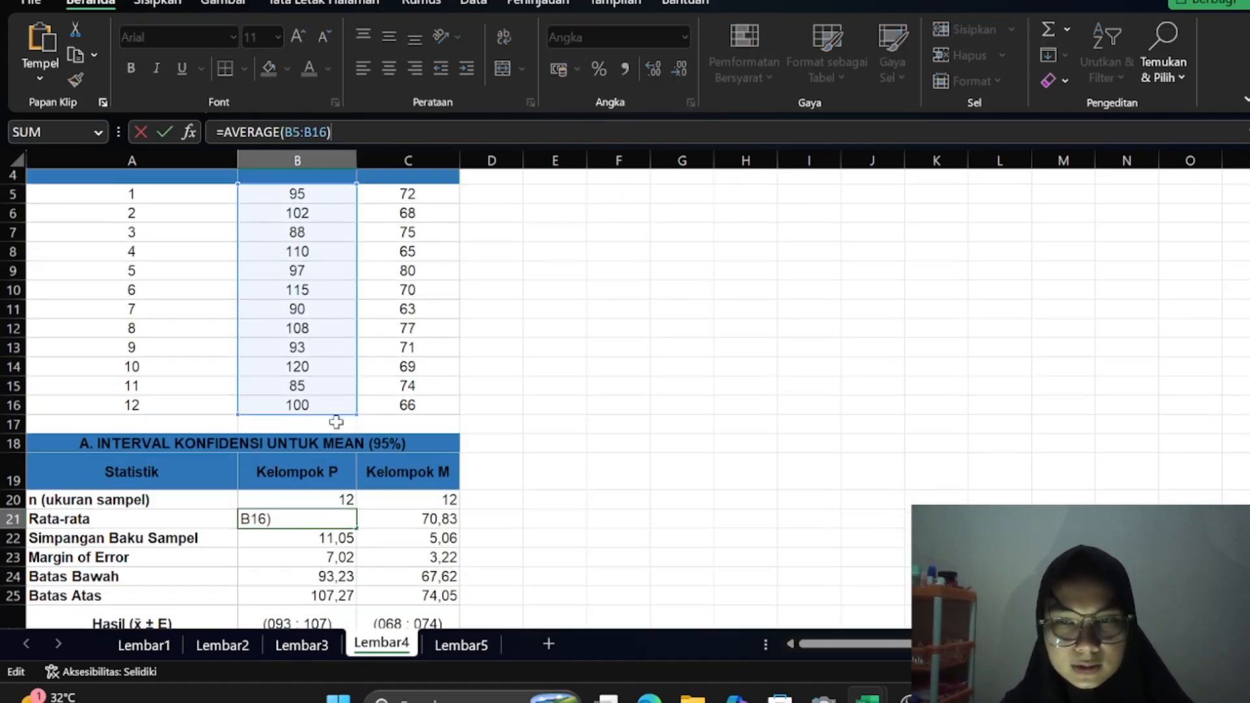
scroll(349, 351, "up", 1)
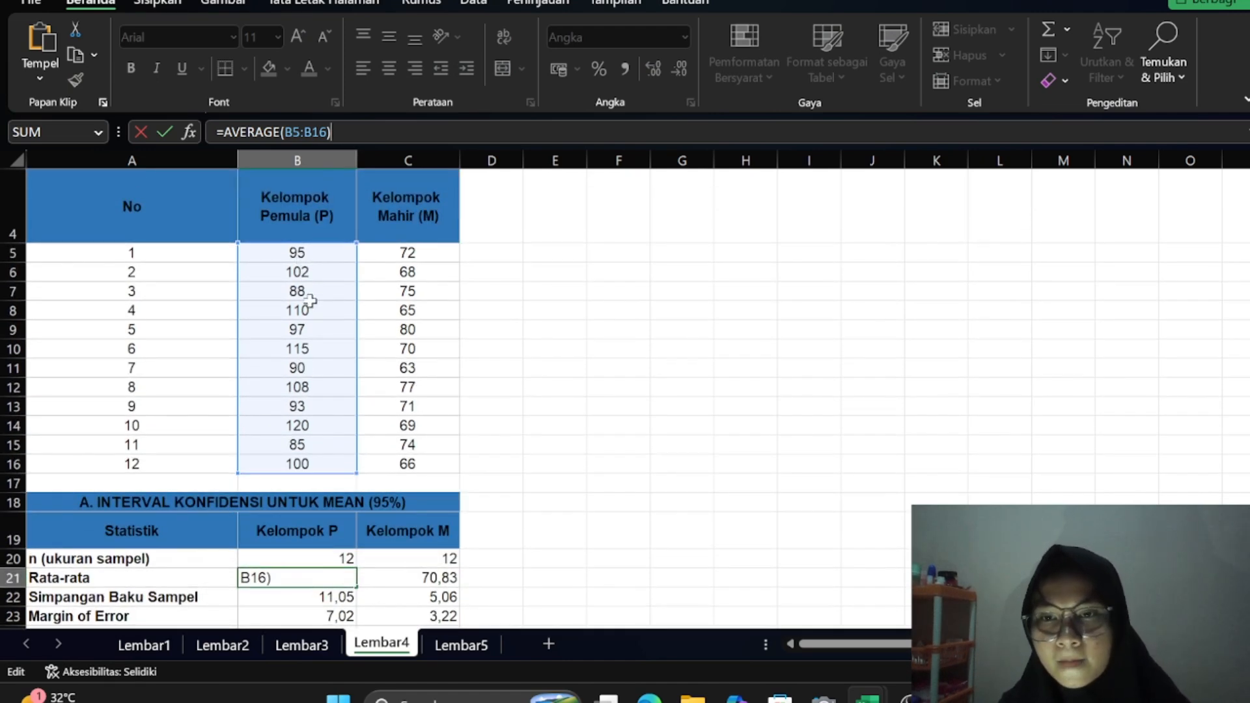
scroll(306, 365, "down", 1)
key("Return")
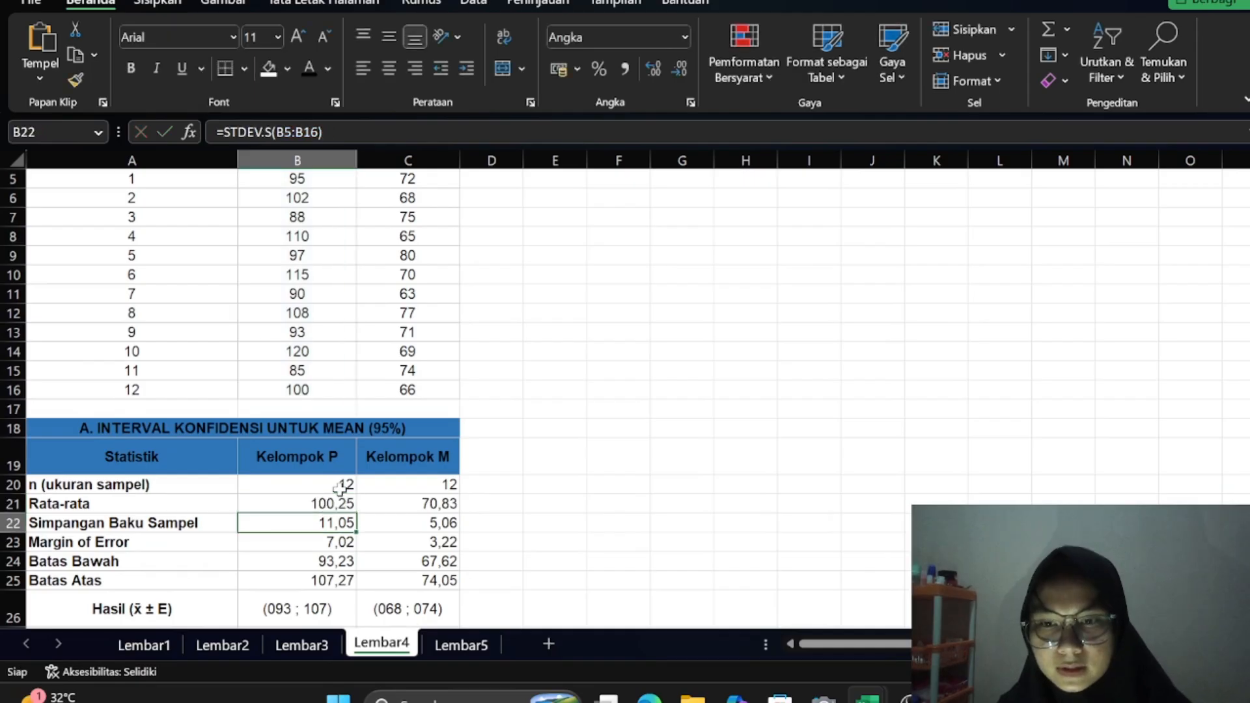
scroll(411, 279, "up", 2)
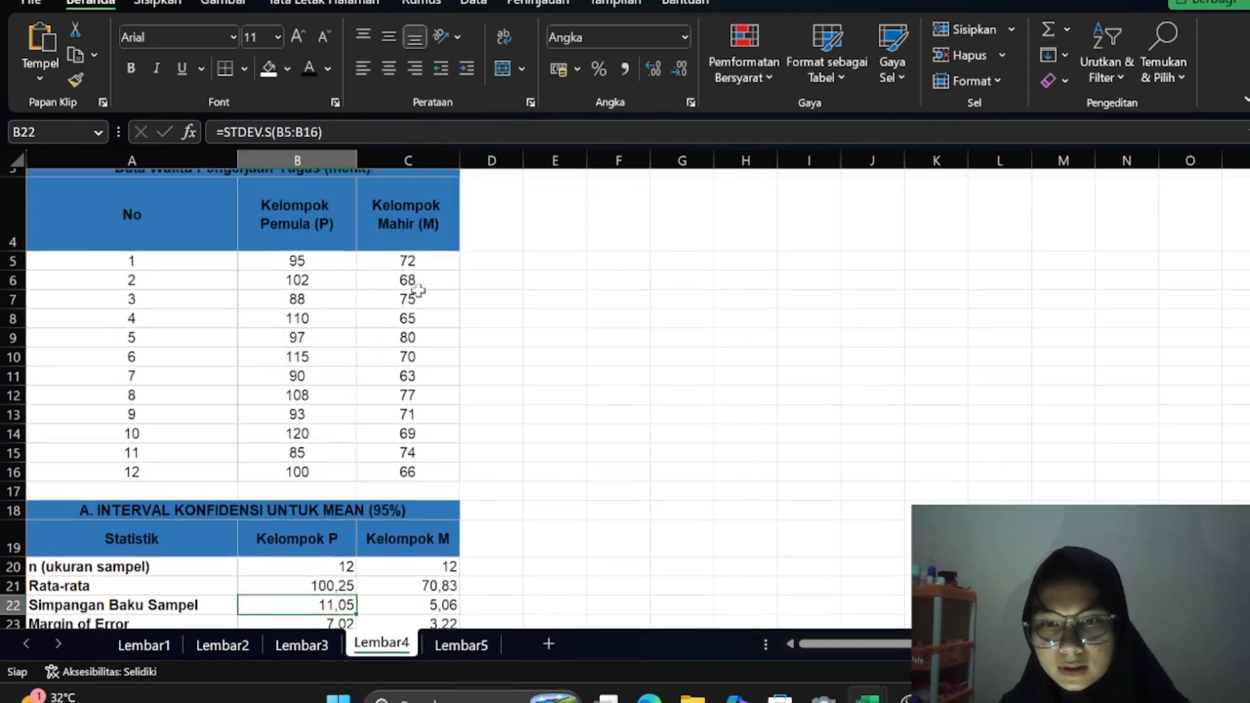
scroll(404, 553, "down", 1)
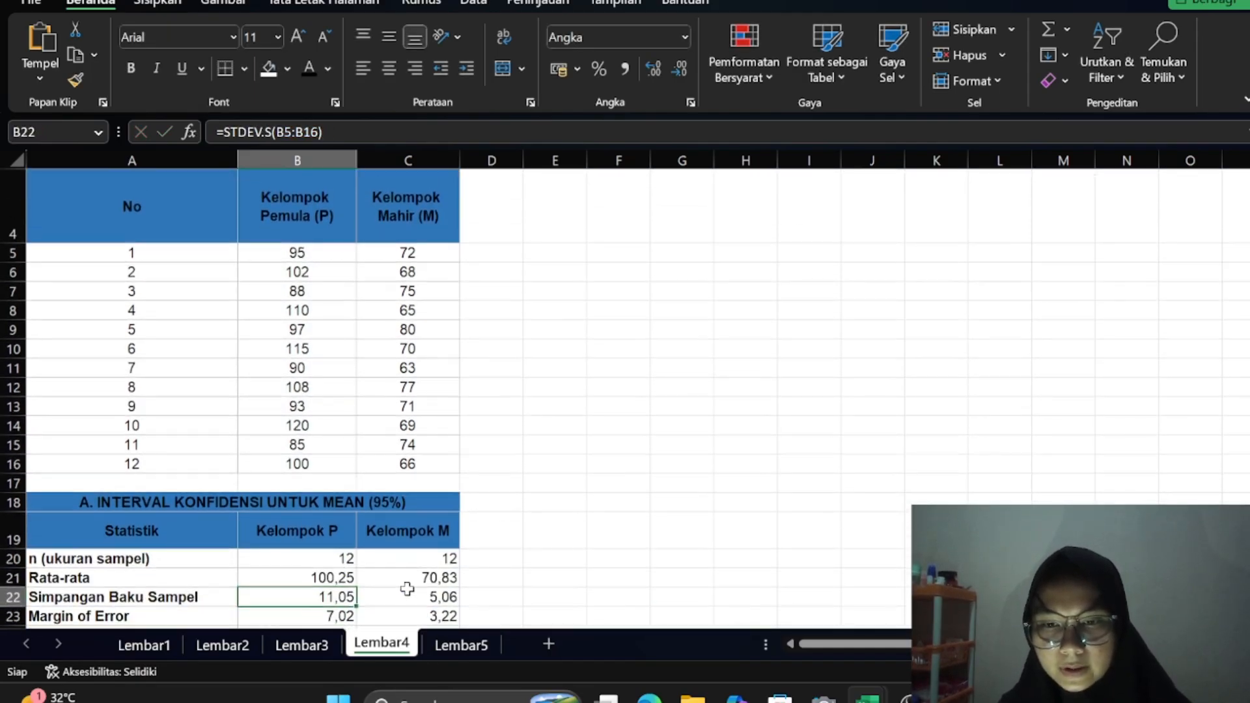
left_click(398, 576)
left_click(336, 132)
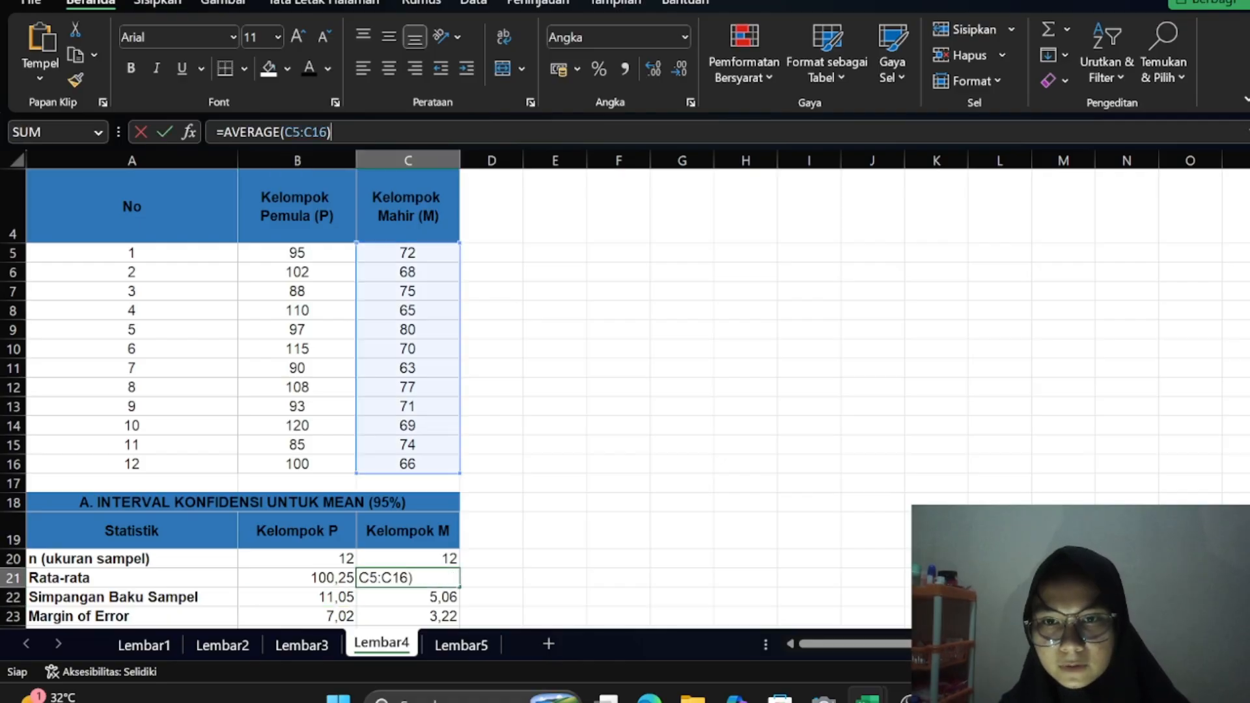
Examine the sample standard deviation formula for Kelompok P in B22 and the data range it references
key("Return")
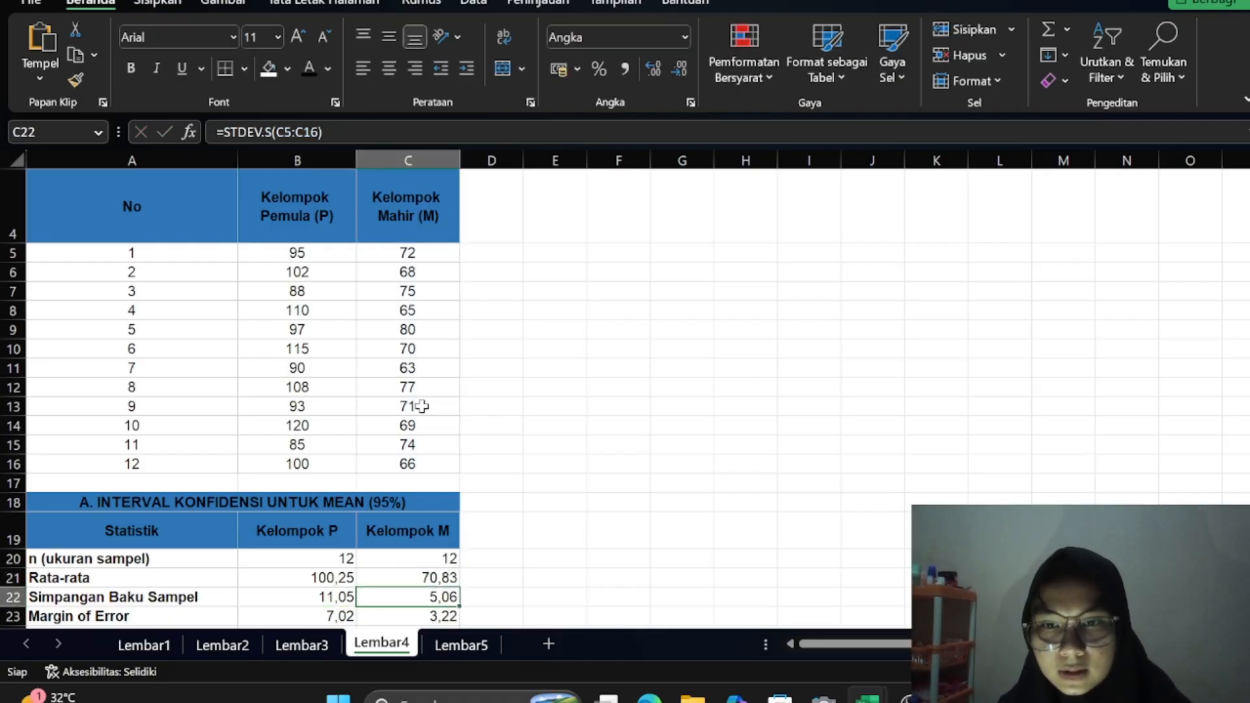
scroll(422, 407, "down", 1)
scroll(422, 406, "down", 2)
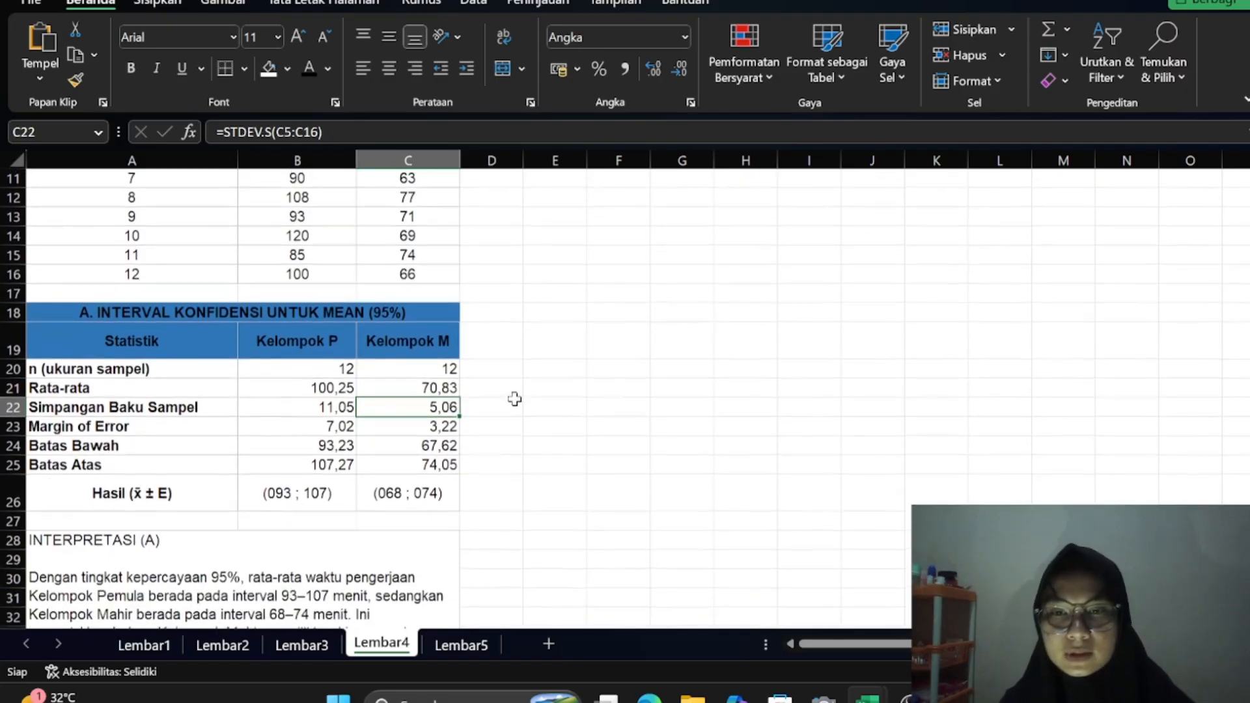
left_click(298, 412)
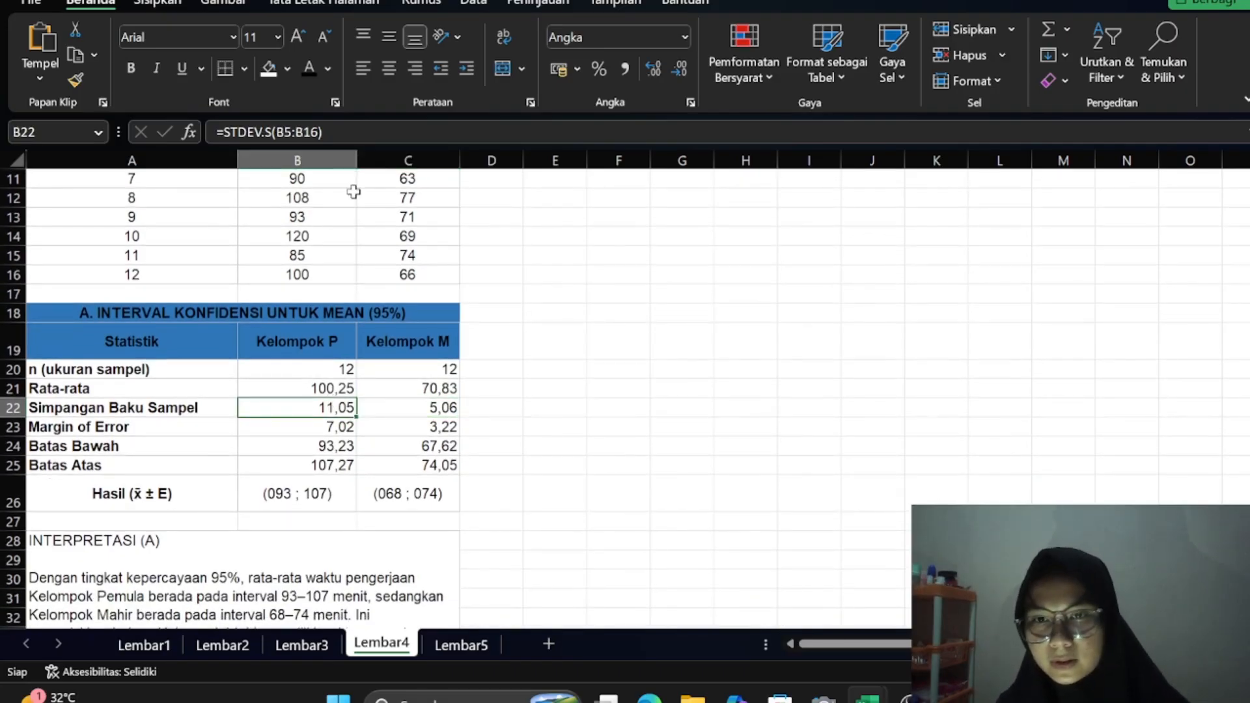
left_click(362, 130)
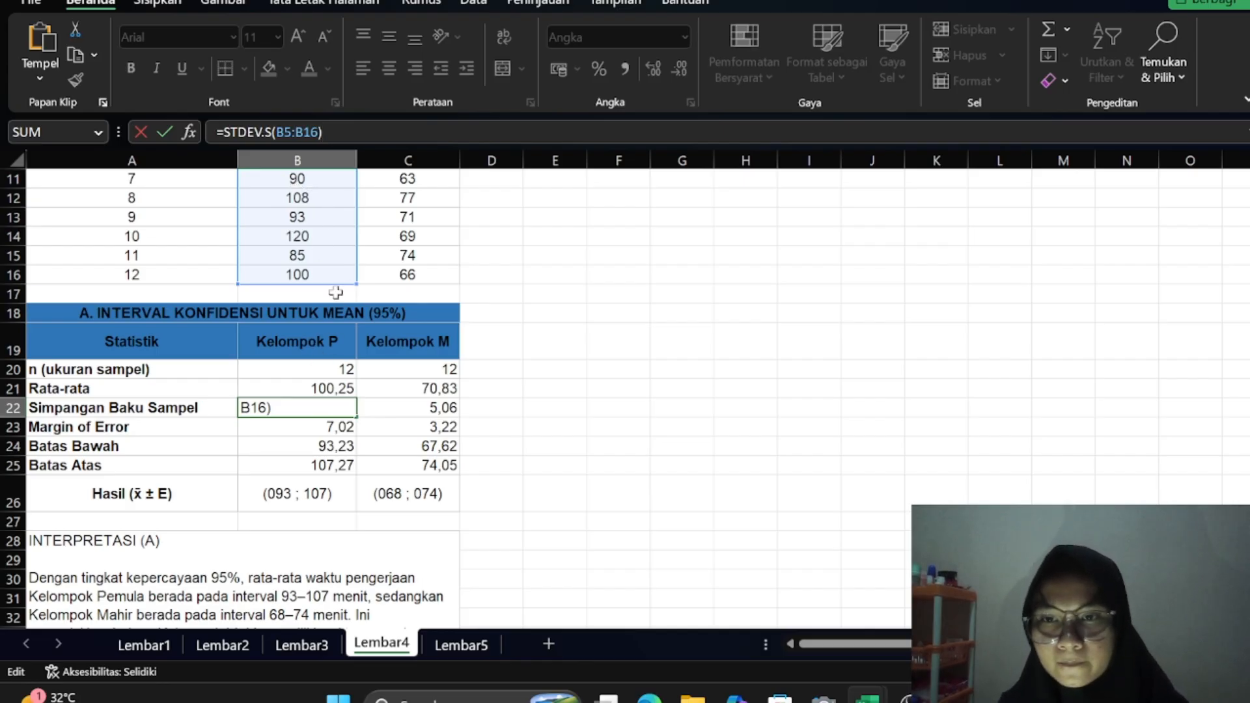
scroll(335, 293, "up", 3)
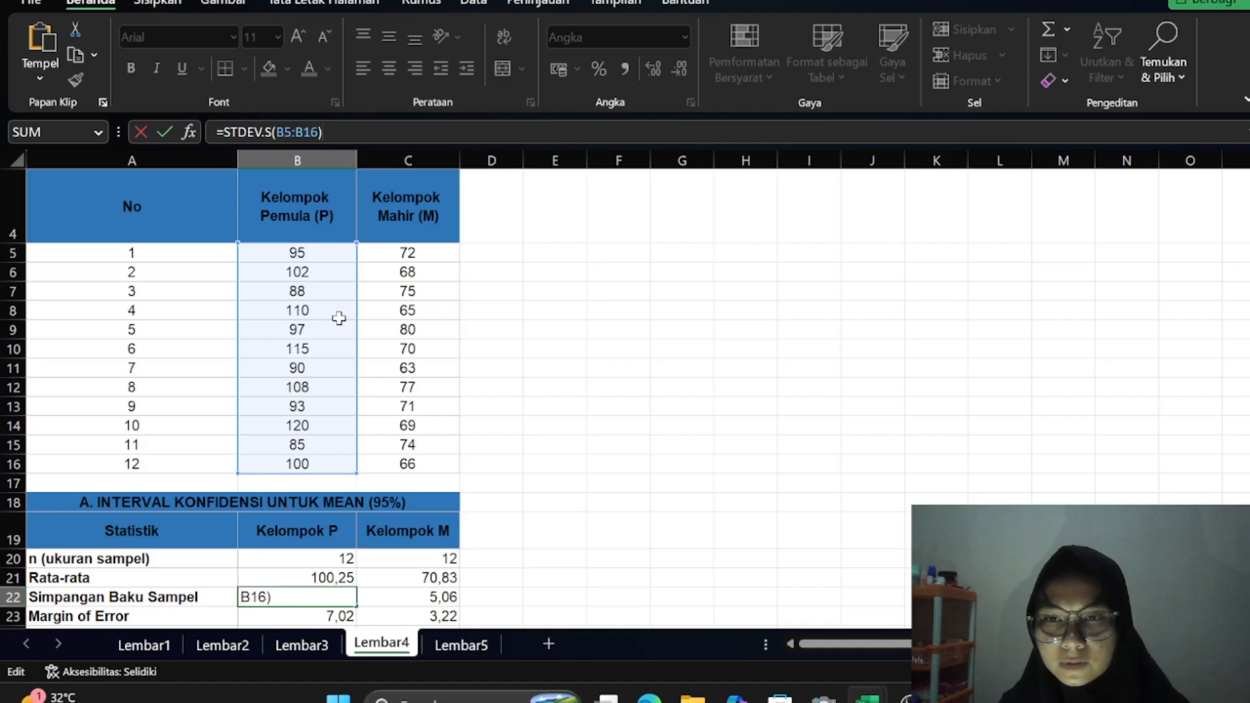
scroll(338, 316, "down", 1)
key("Return")
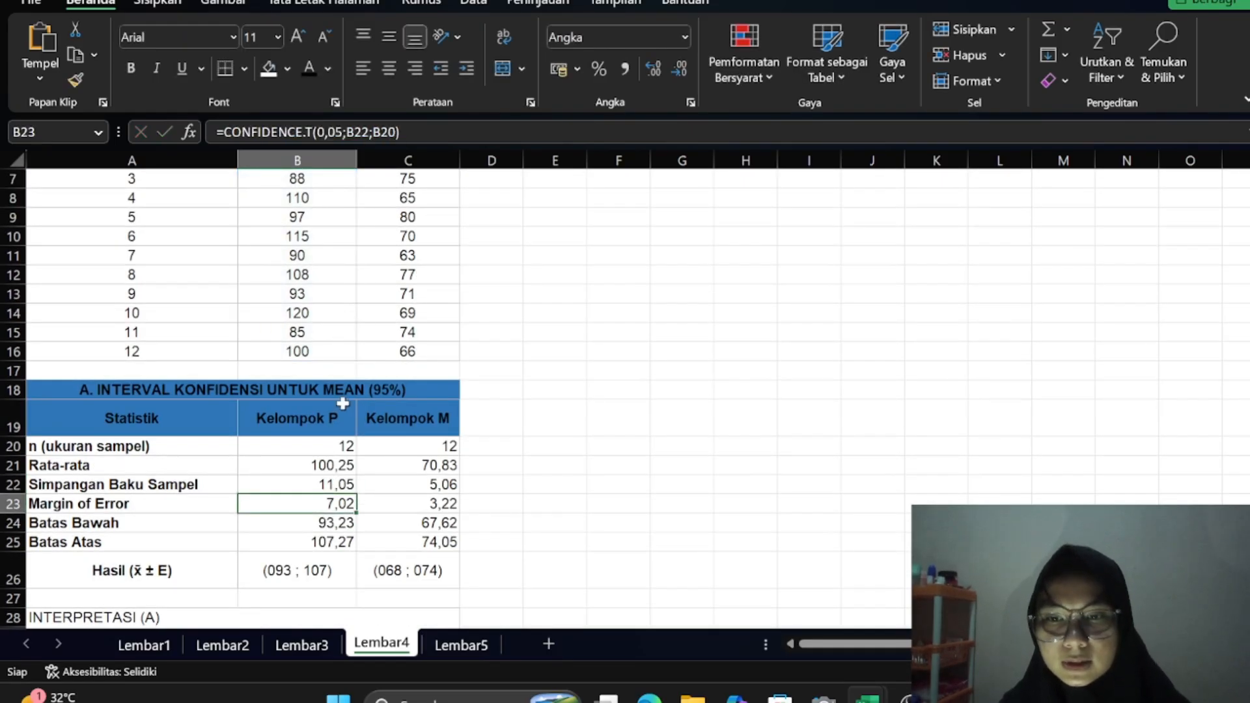
Inspect the Kelompok M sample standard deviation formula in C22 together with its highlighted source data
left_click(271, 483)
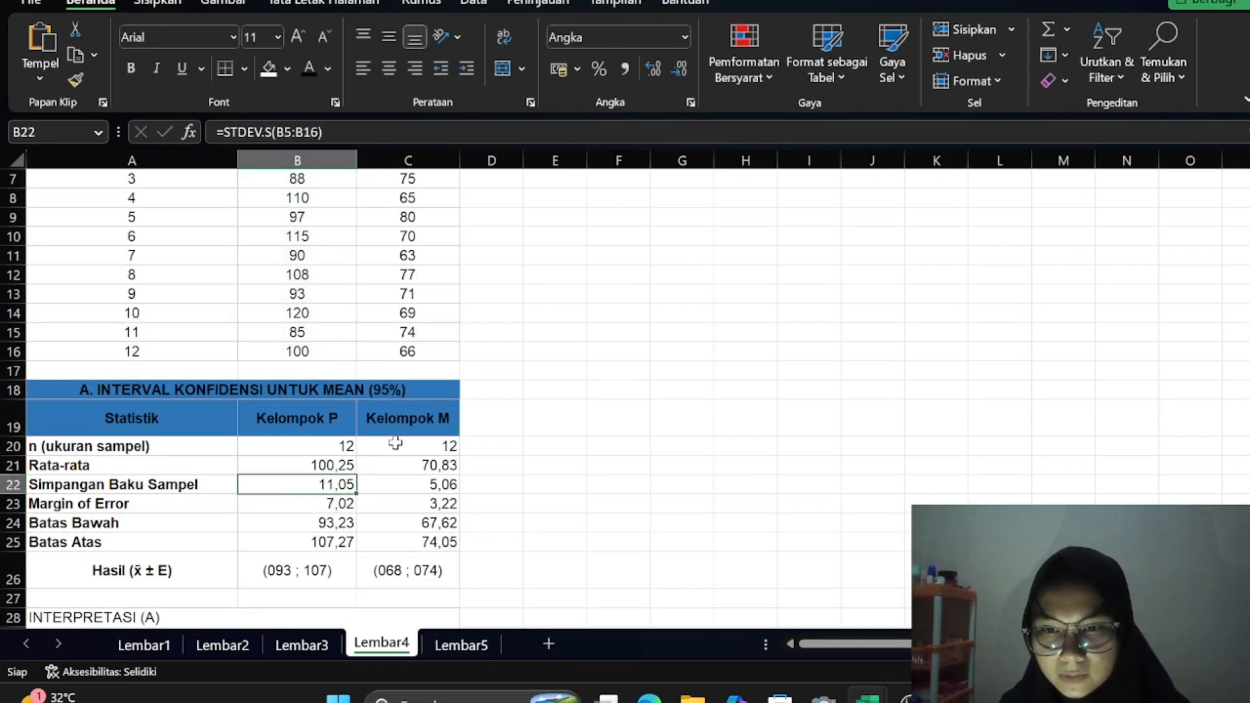
left_click(406, 483)
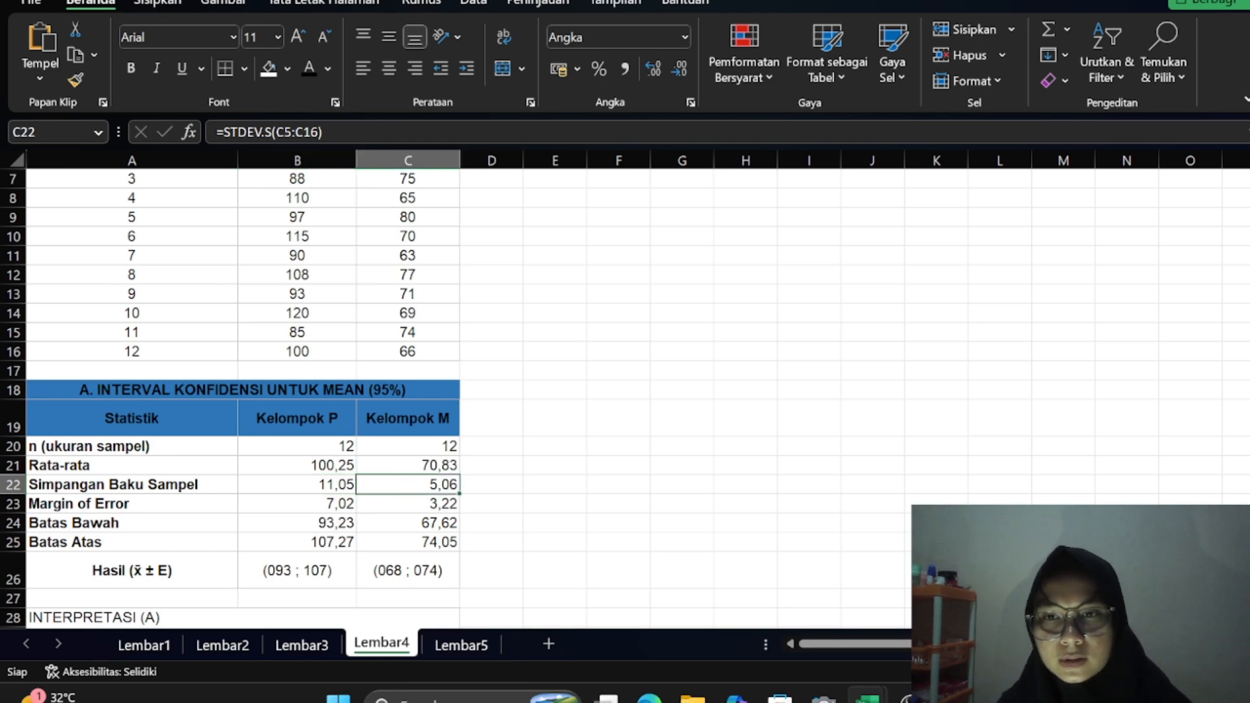
left_click(355, 132)
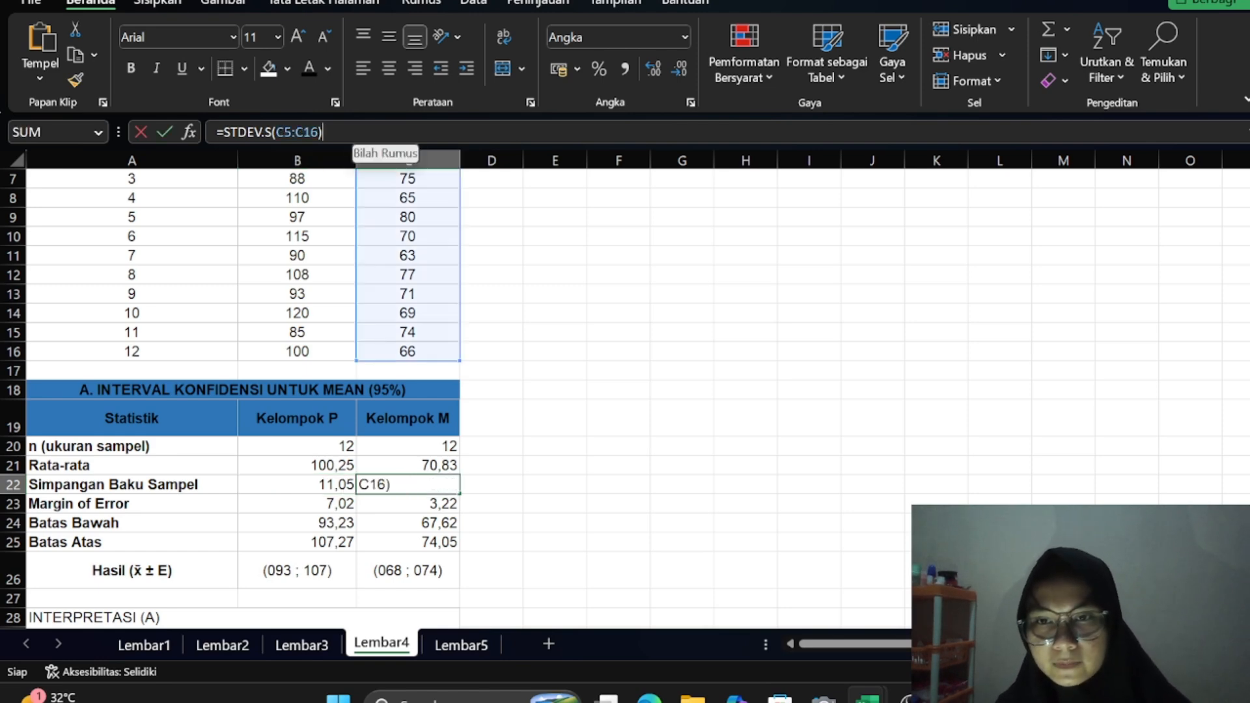
scroll(388, 265, "up", 1)
scroll(411, 257, "up", 1)
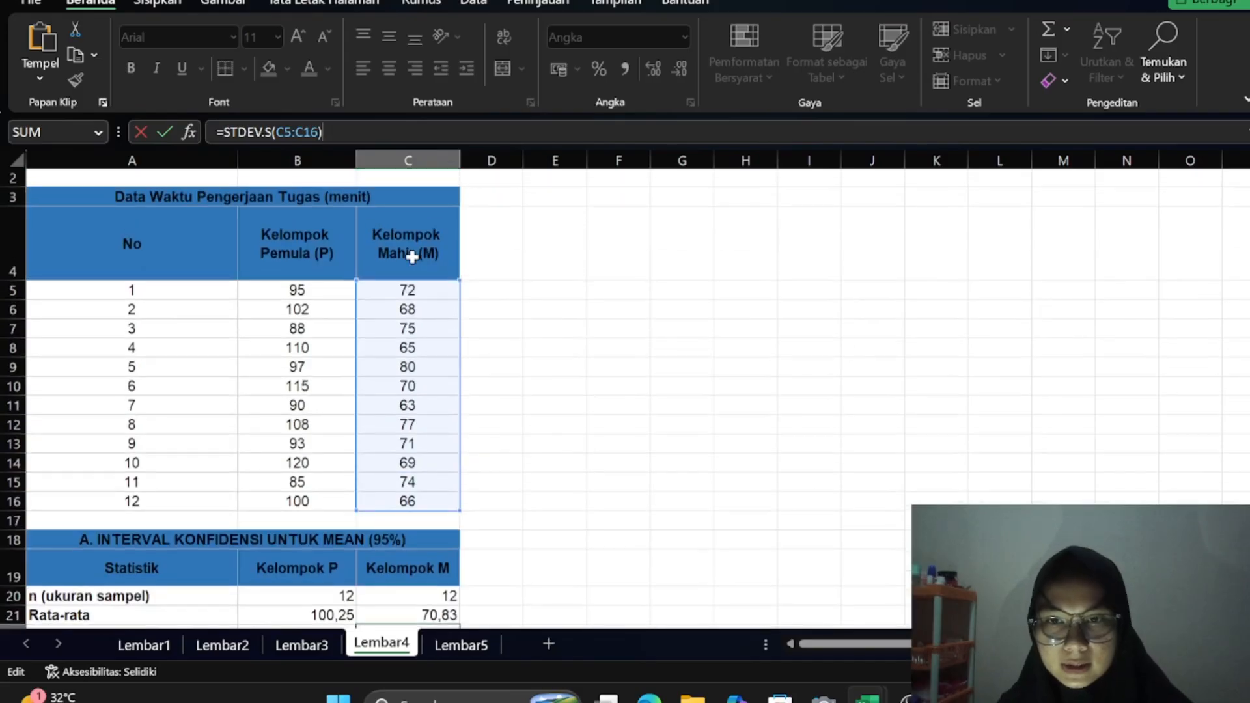
scroll(411, 256, "down", 2)
key("Return")
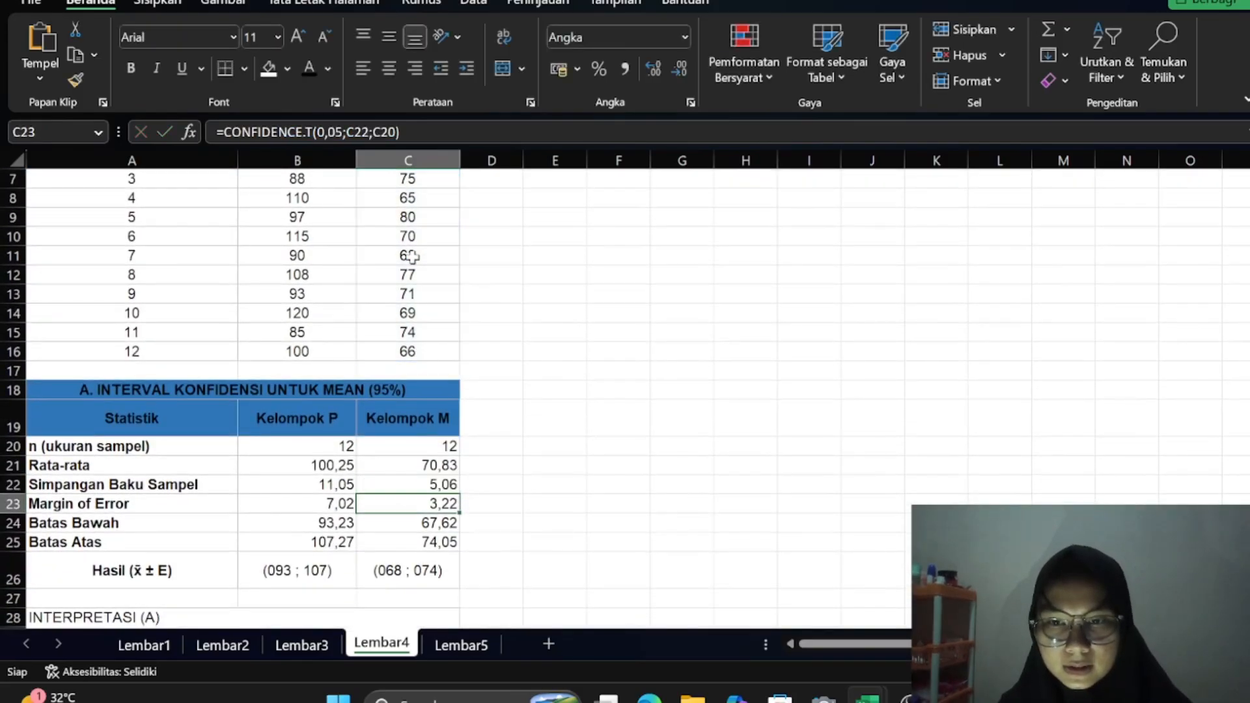
Examine the margin of error formula for Kelompok P in B23 and the cells it references
scroll(490, 452, "down", 2)
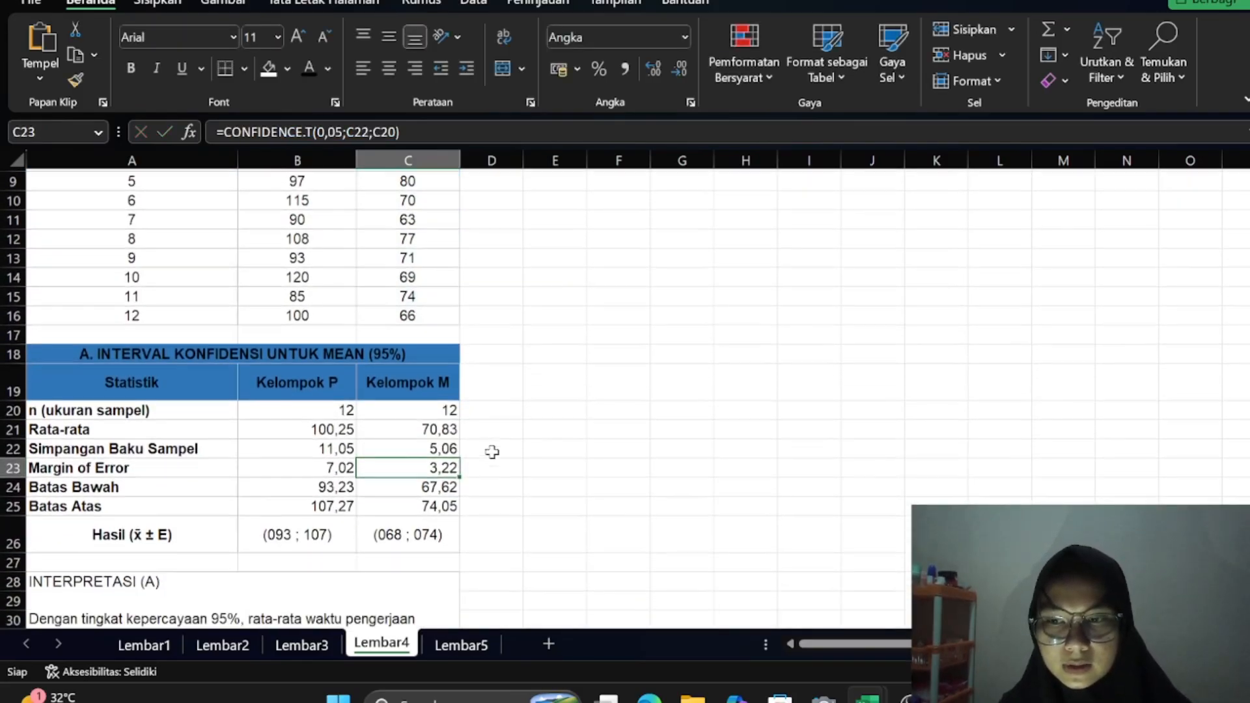
left_click(269, 408)
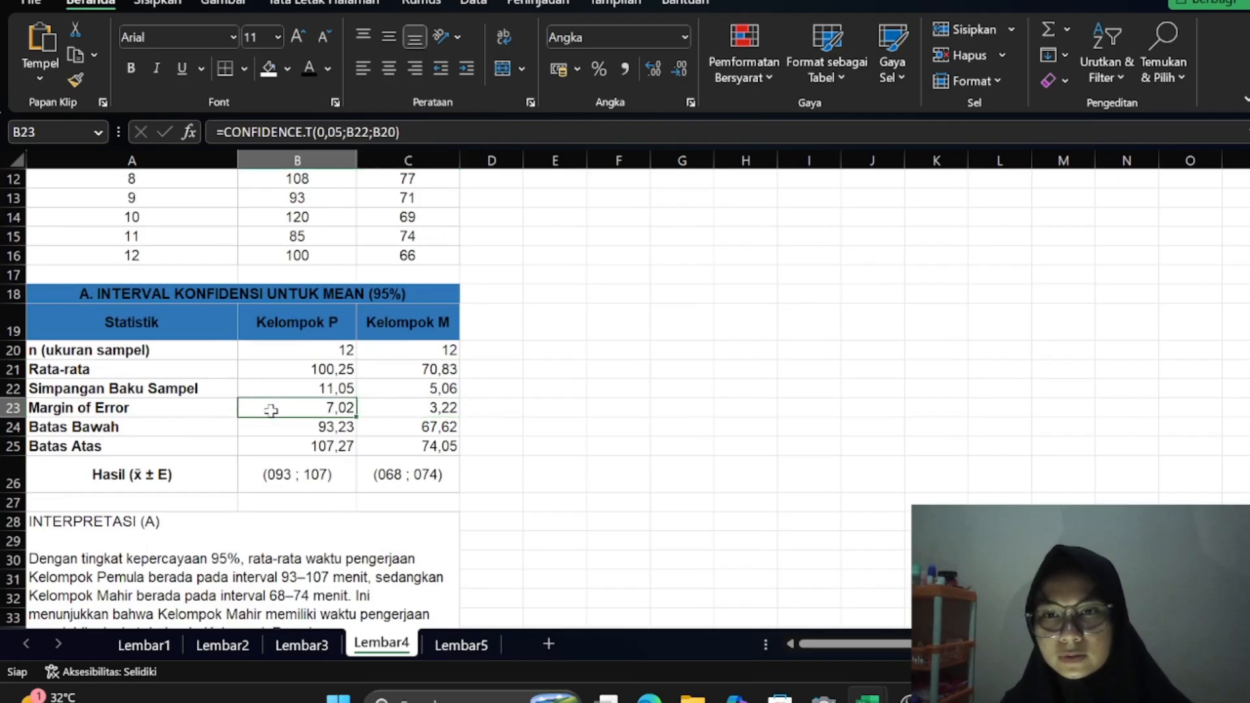
left_click(424, 133)
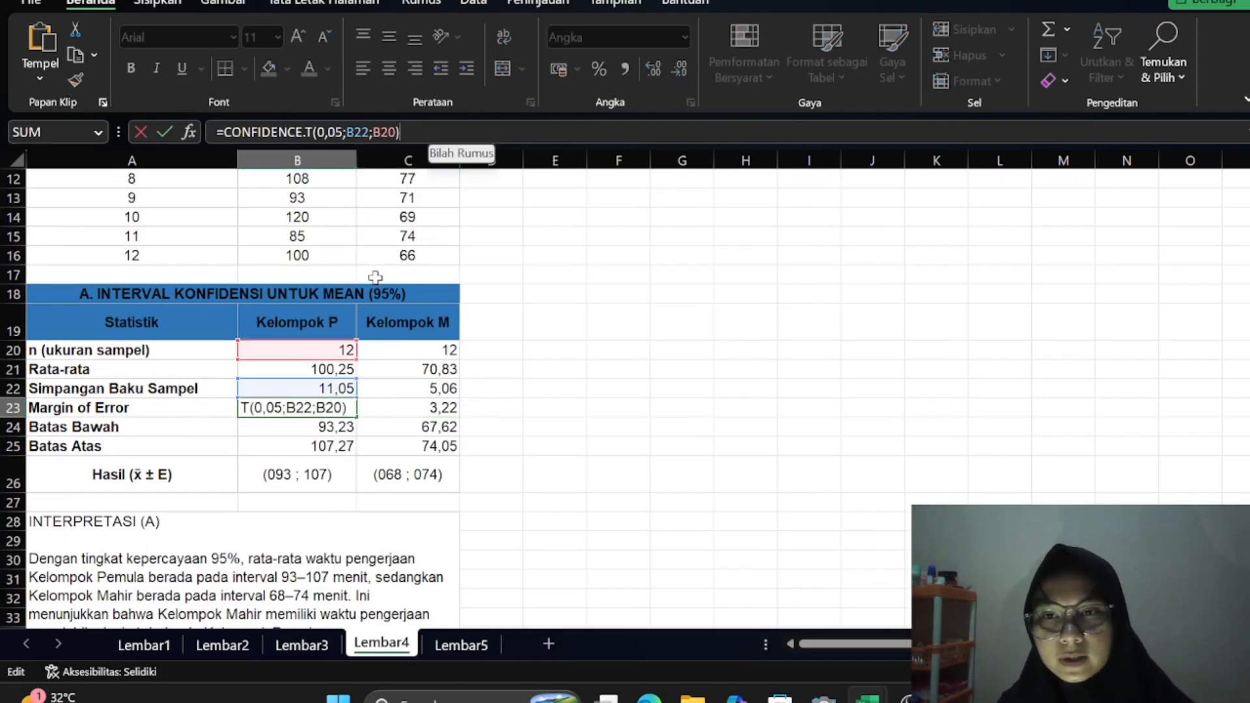
scroll(375, 278, "up", 1)
scroll(375, 278, "down", 2)
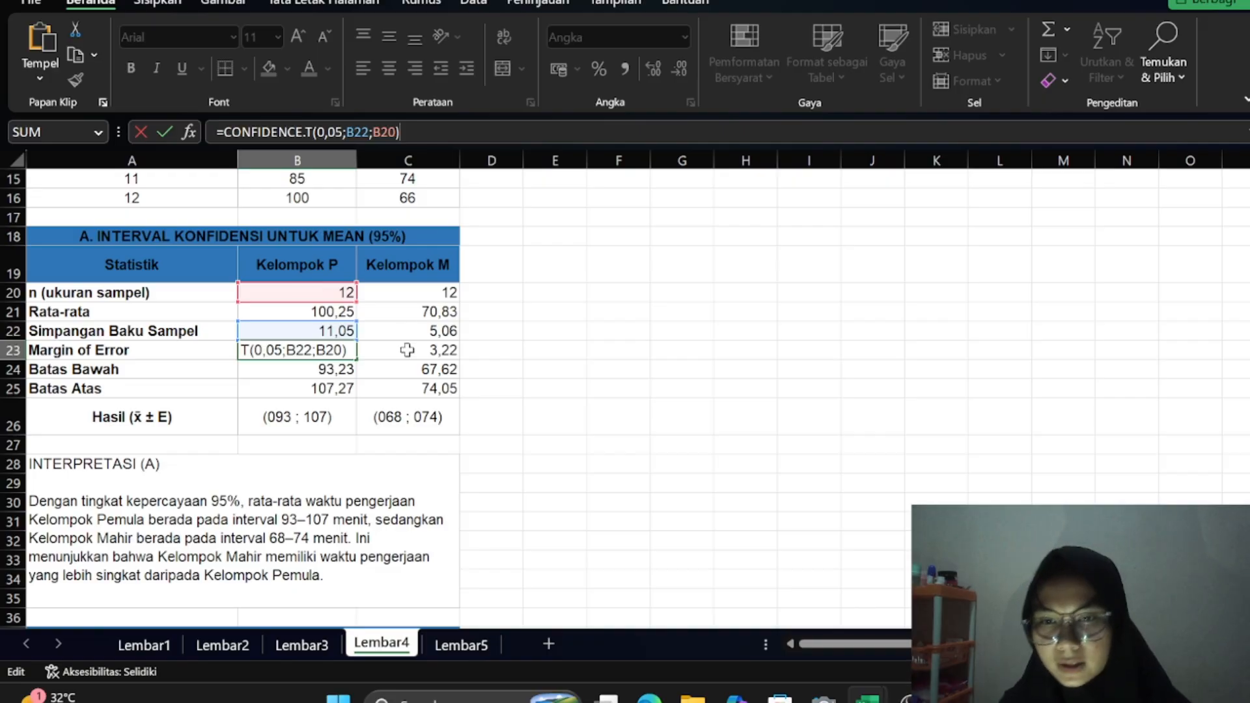
key("Return")
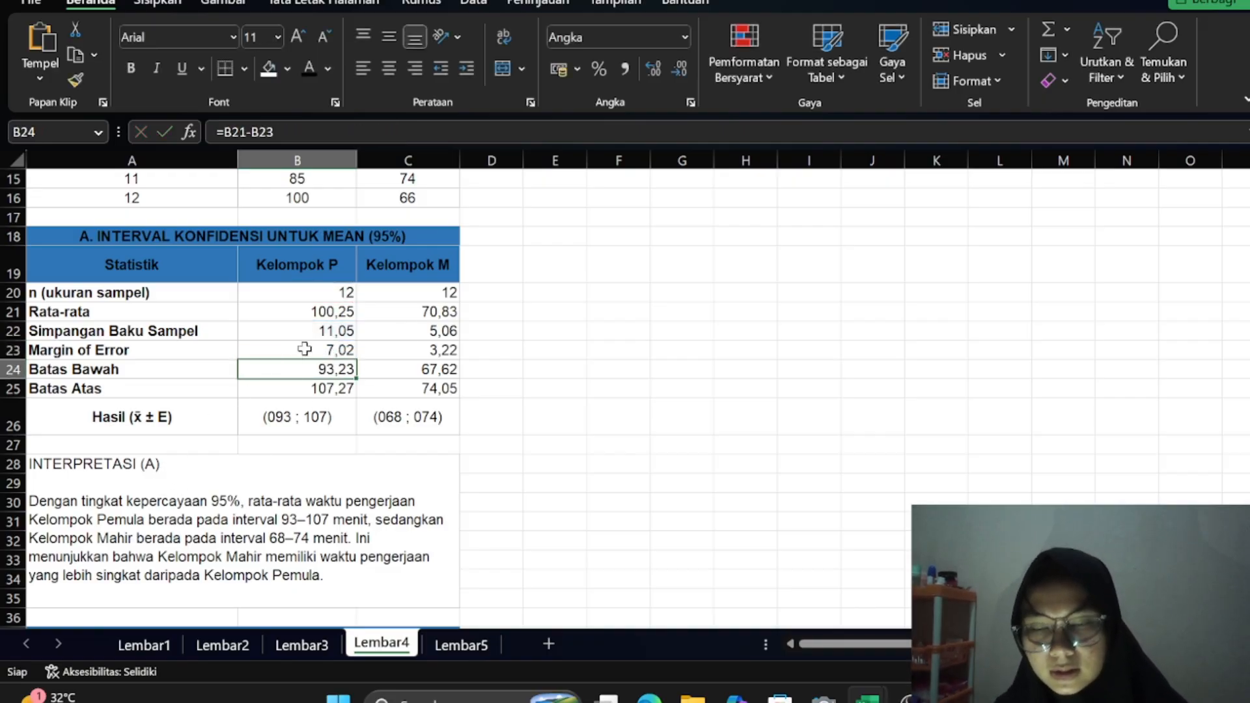
Inspect the Kelompok M margin of error formula in C23 with its referenced cells highlighted
left_click(304, 349)
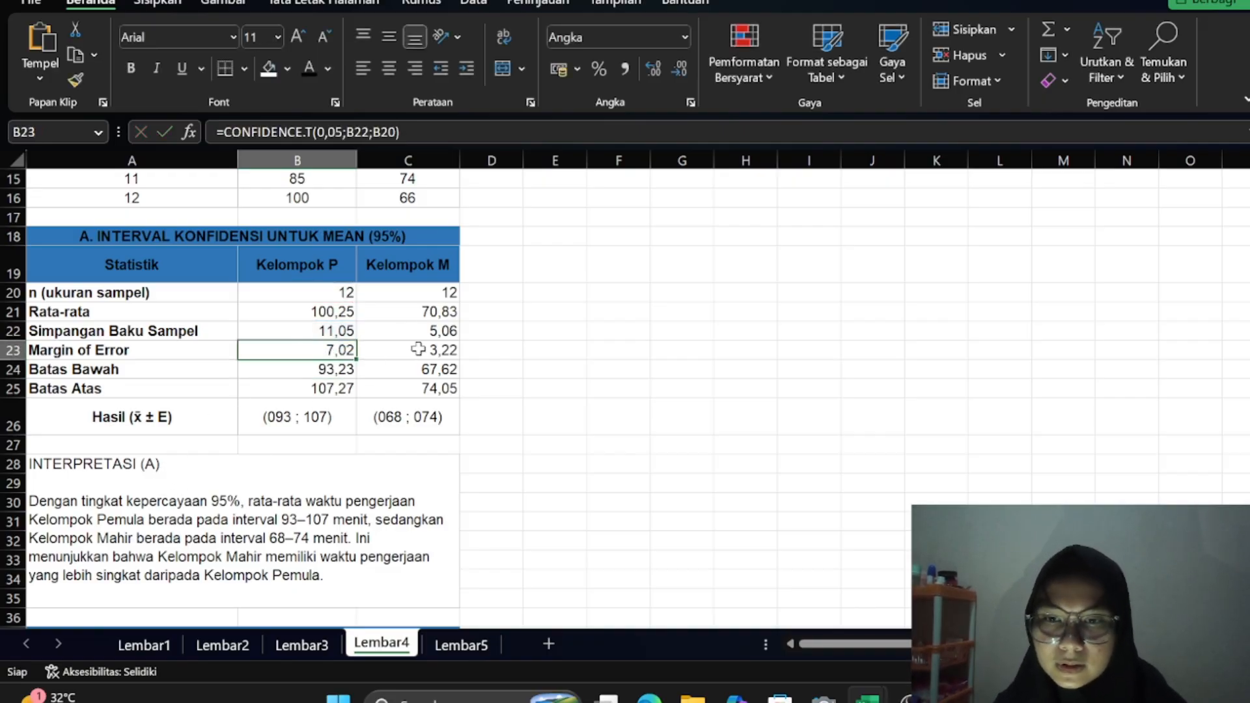
left_click_drag(418, 350, 435, 445)
left_click(573, 519)
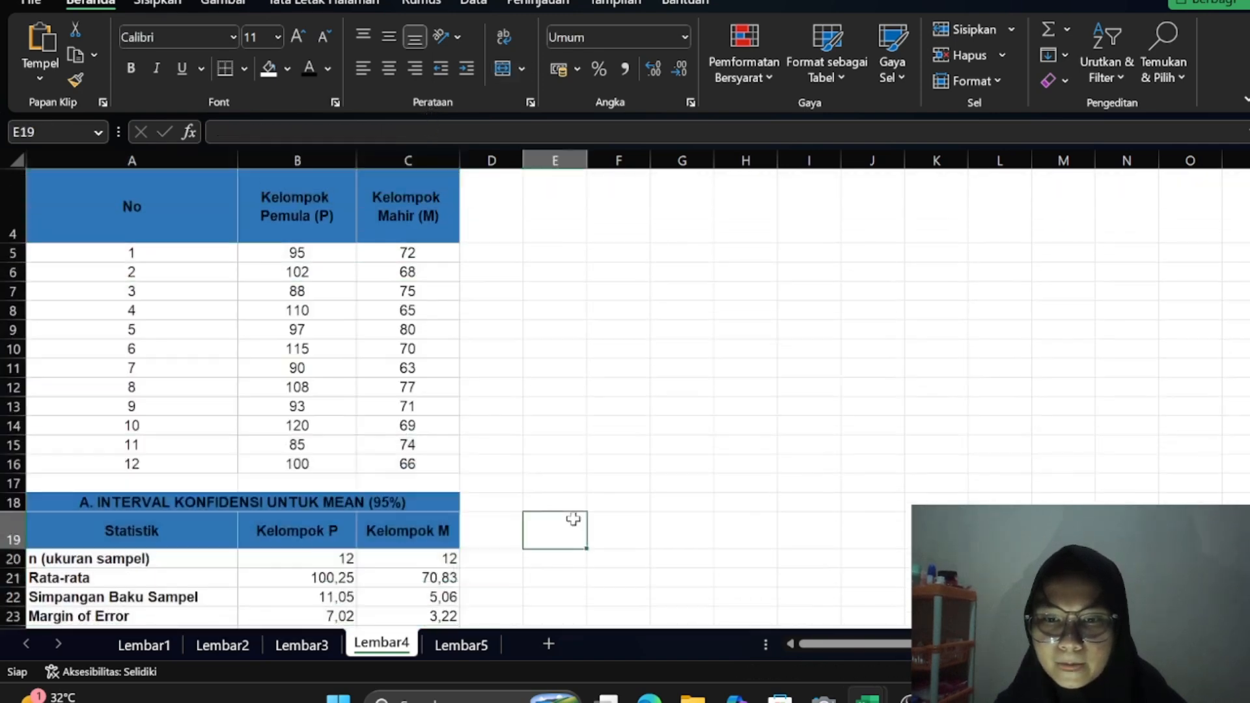
scroll(488, 452, "down", 1)
left_click(432, 371)
scroll(451, 412, "down", 2)
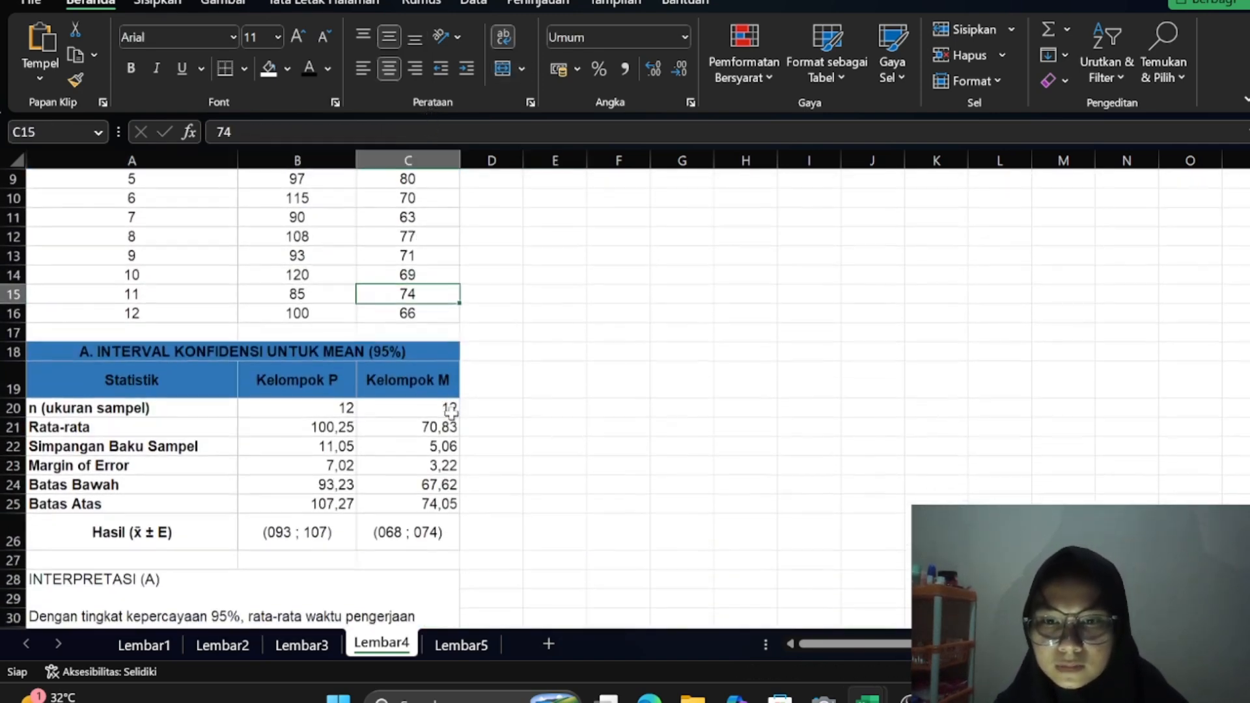
left_click(424, 472)
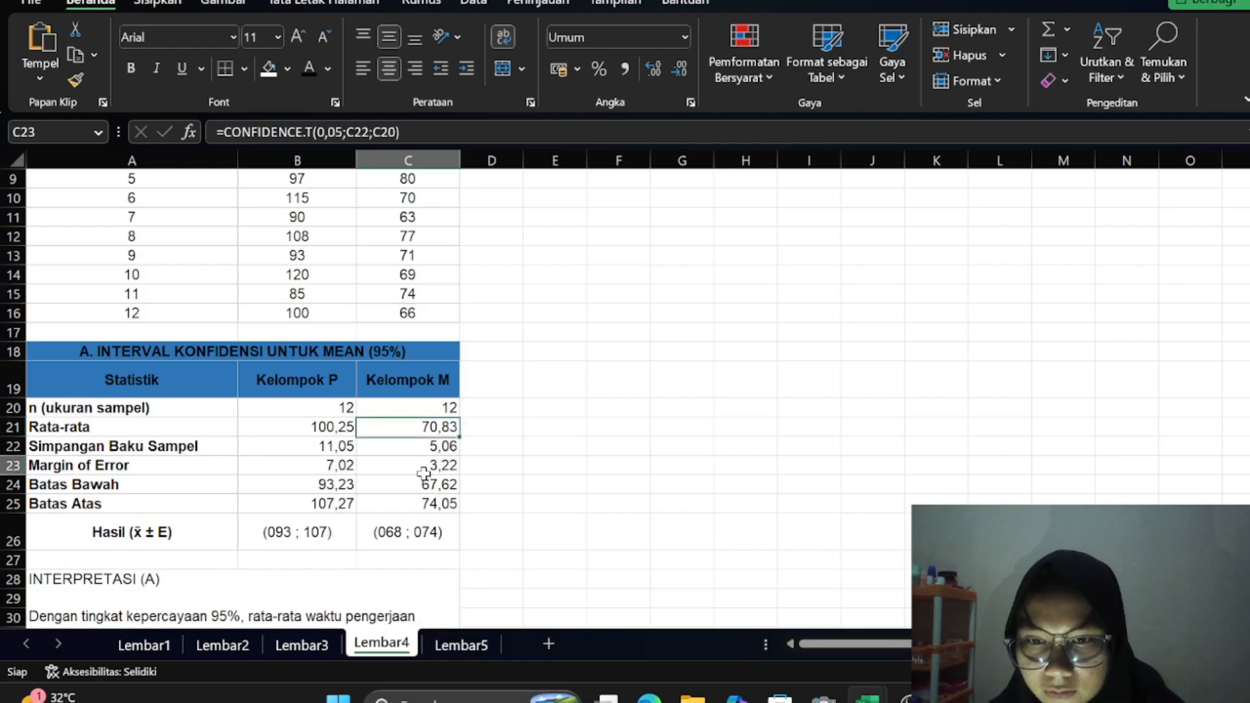
key("F2")
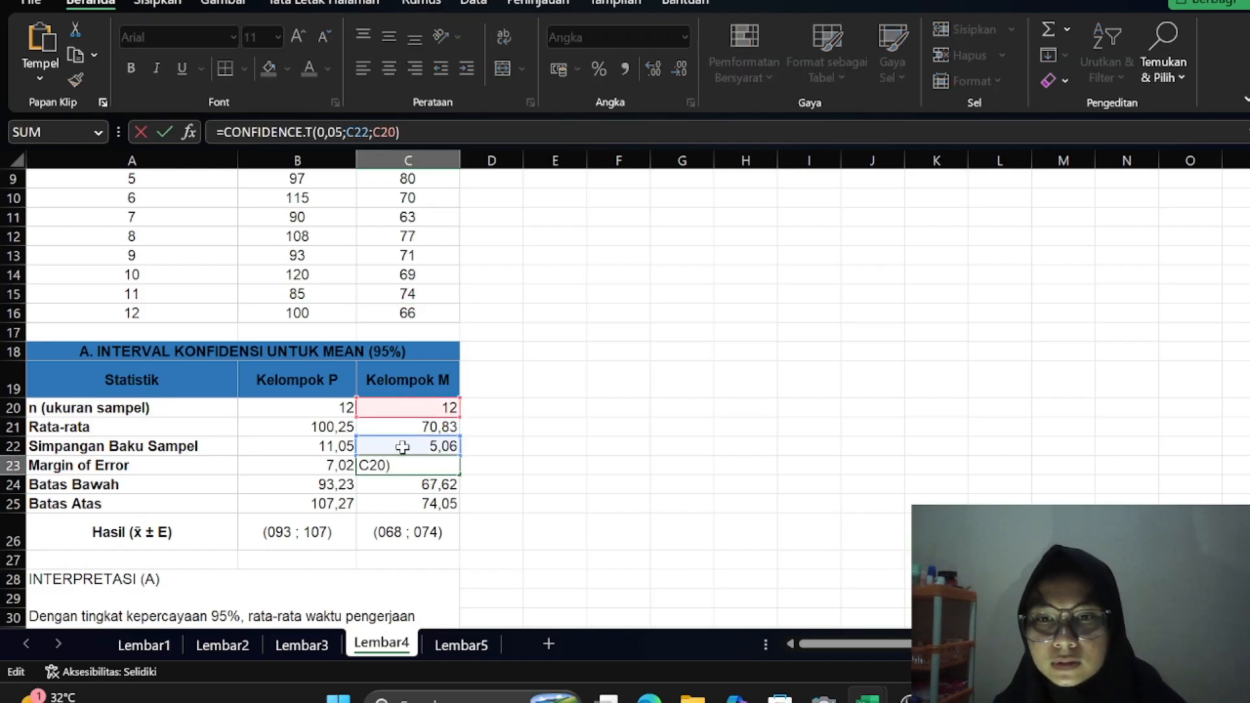
key("Return")
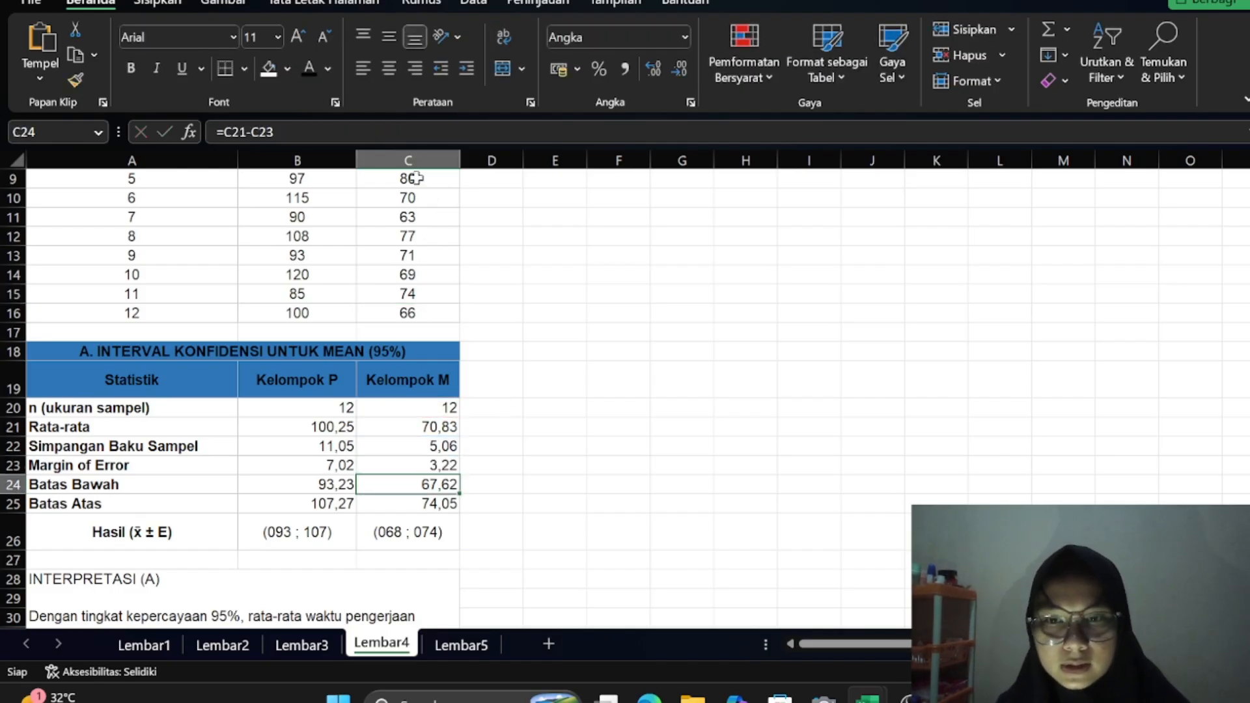
Review the Batas Bawah formulas for both groups in B24 and C24, including their cell references
scroll(470, 437, "down", 1)
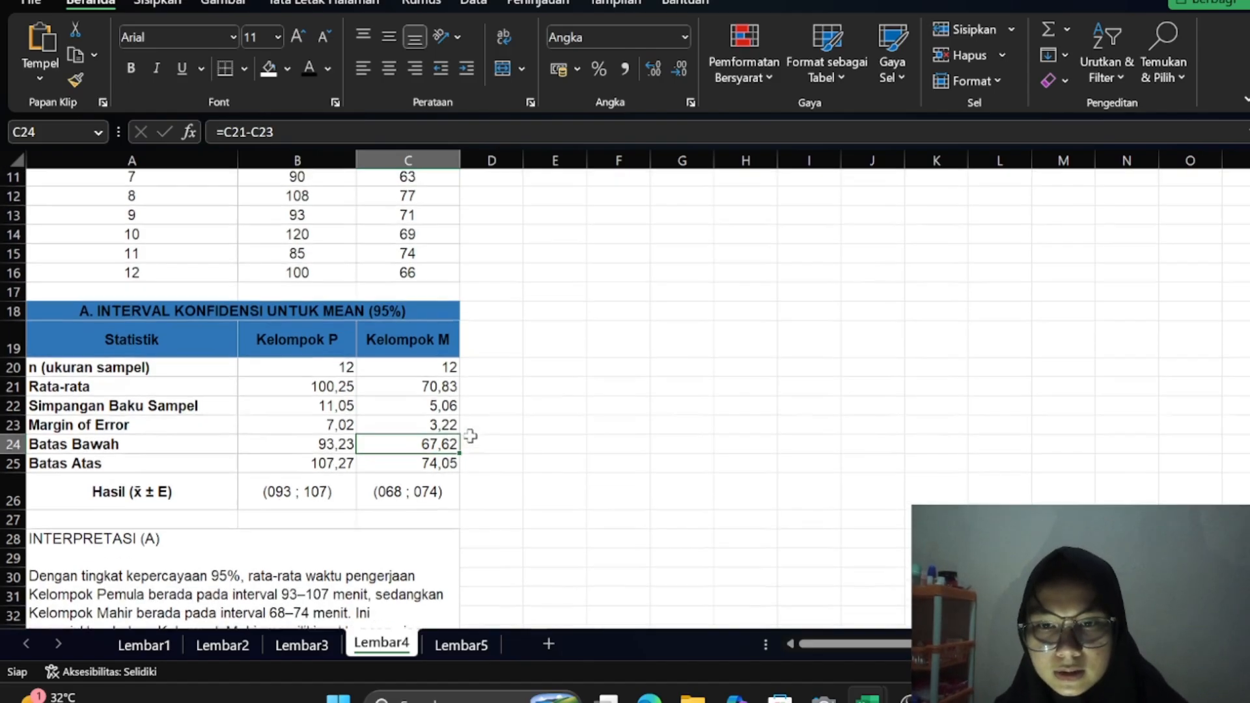
left_click(320, 448)
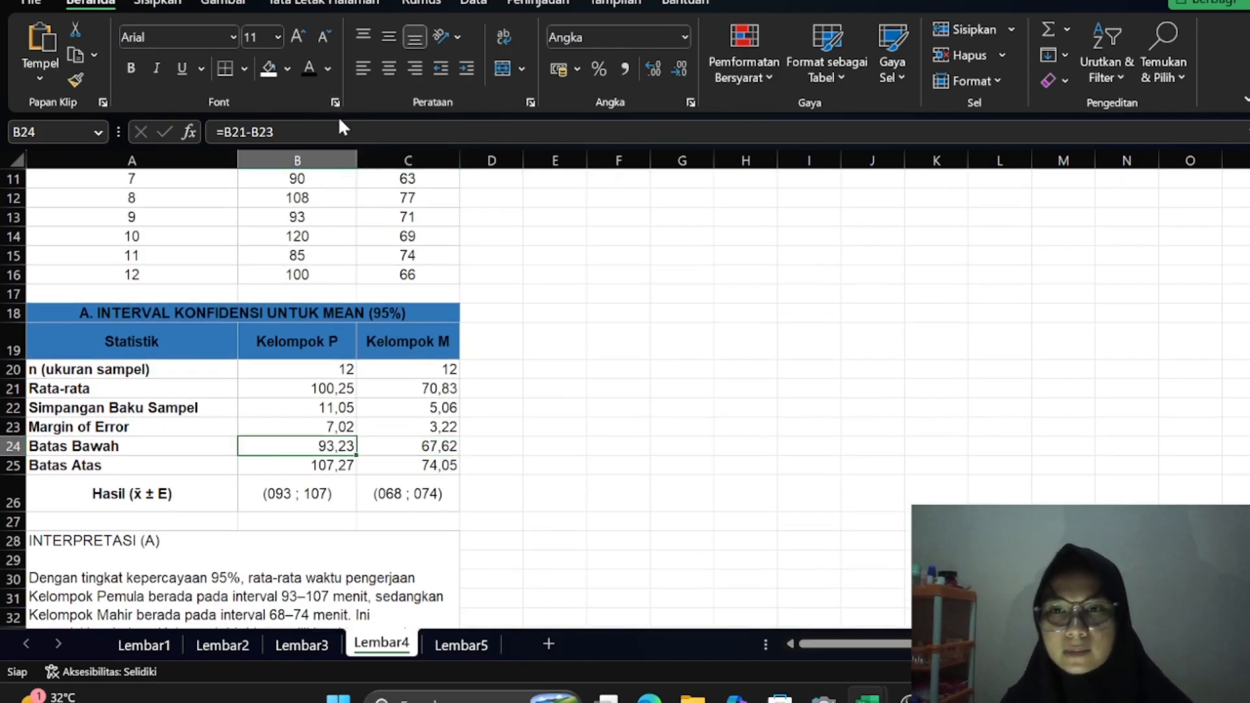
left_click(340, 131)
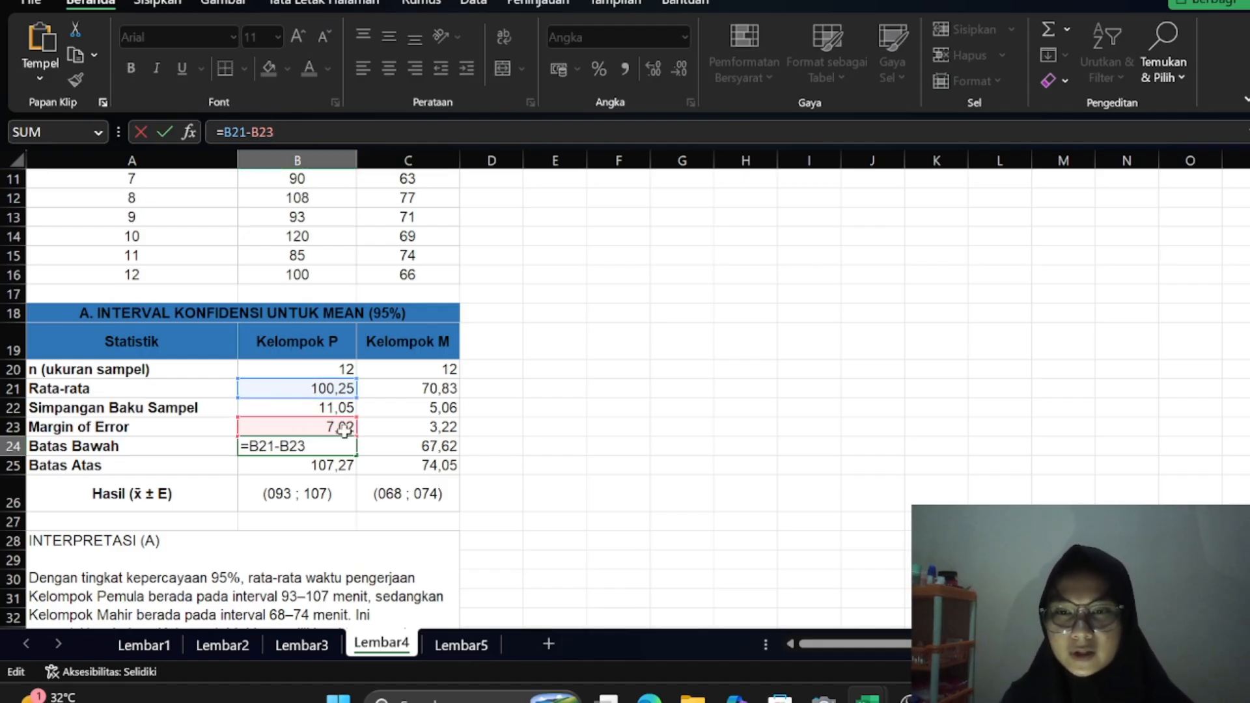
key("Return")
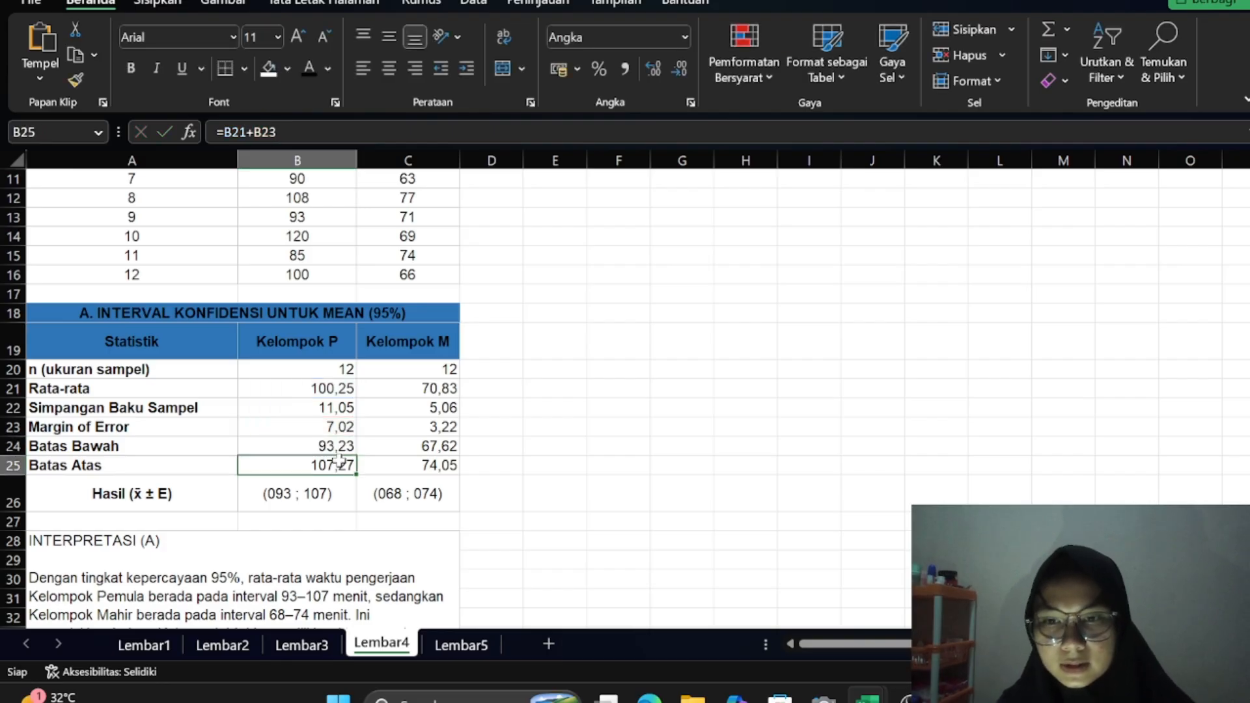
left_click(424, 451)
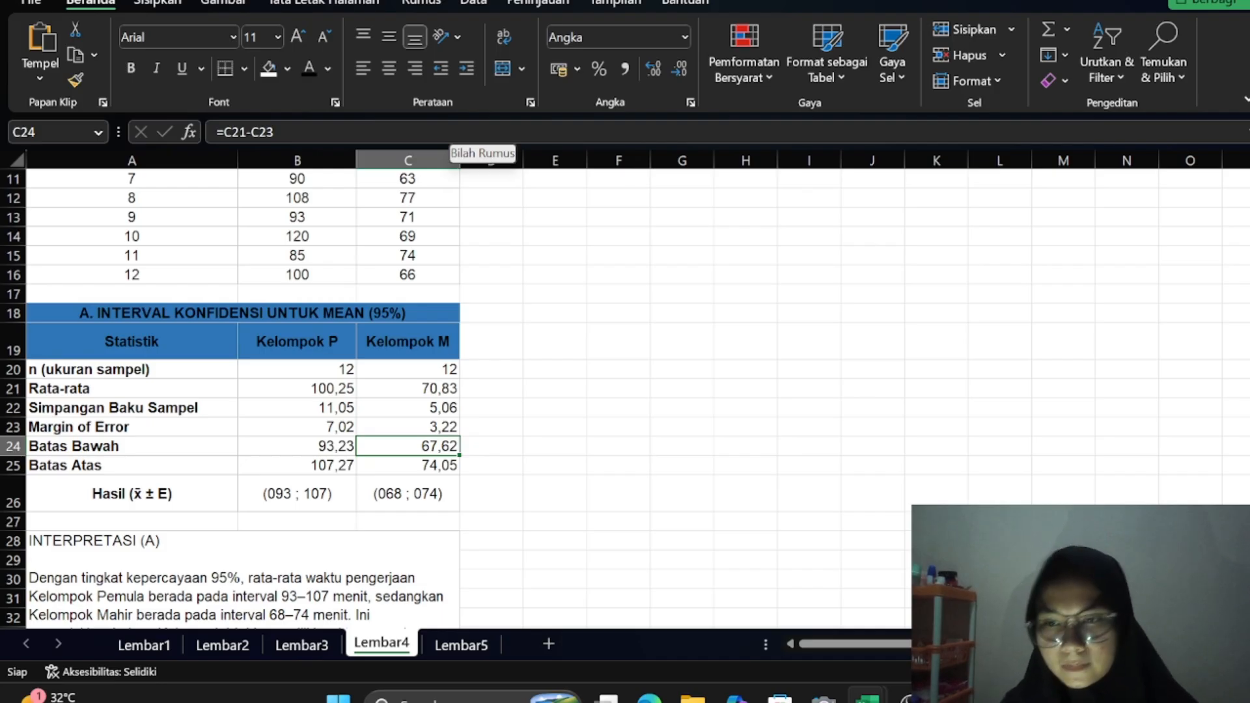
left_click(456, 134)
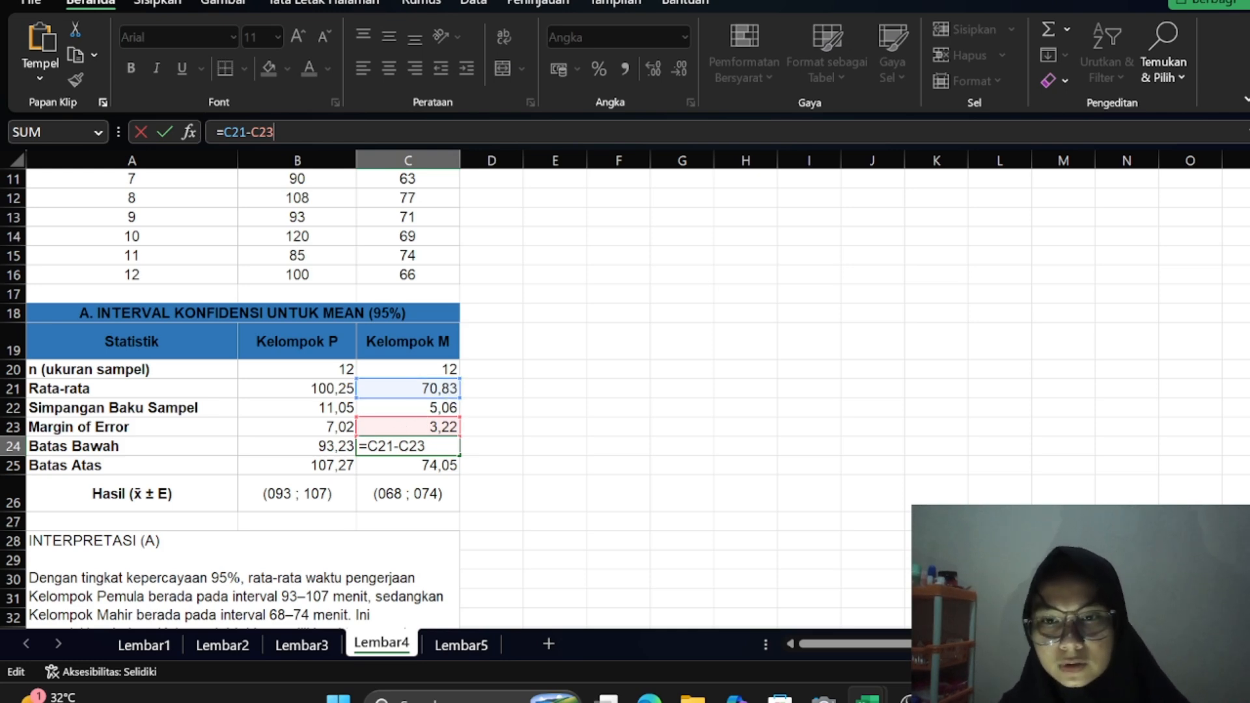
key("Return")
Review the Batas Atas formulas for both groups in B25 and C25, including their cell references
scroll(503, 454, "down", 1)
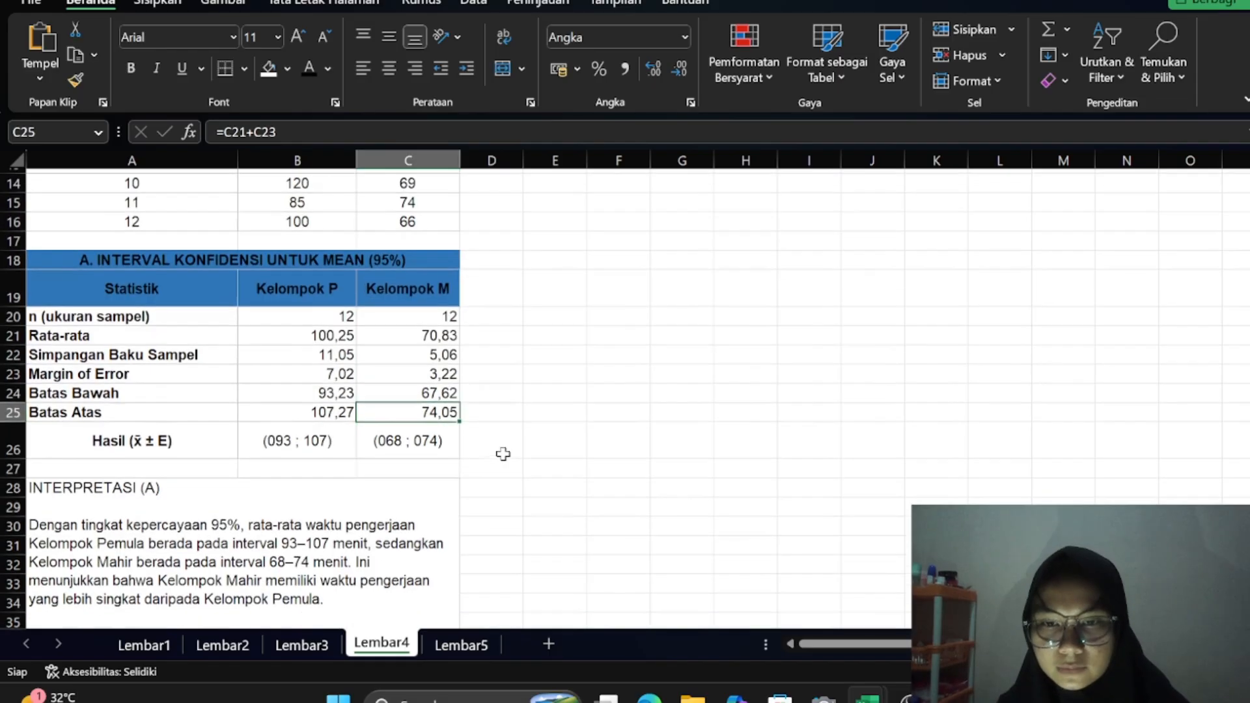
left_click(321, 407)
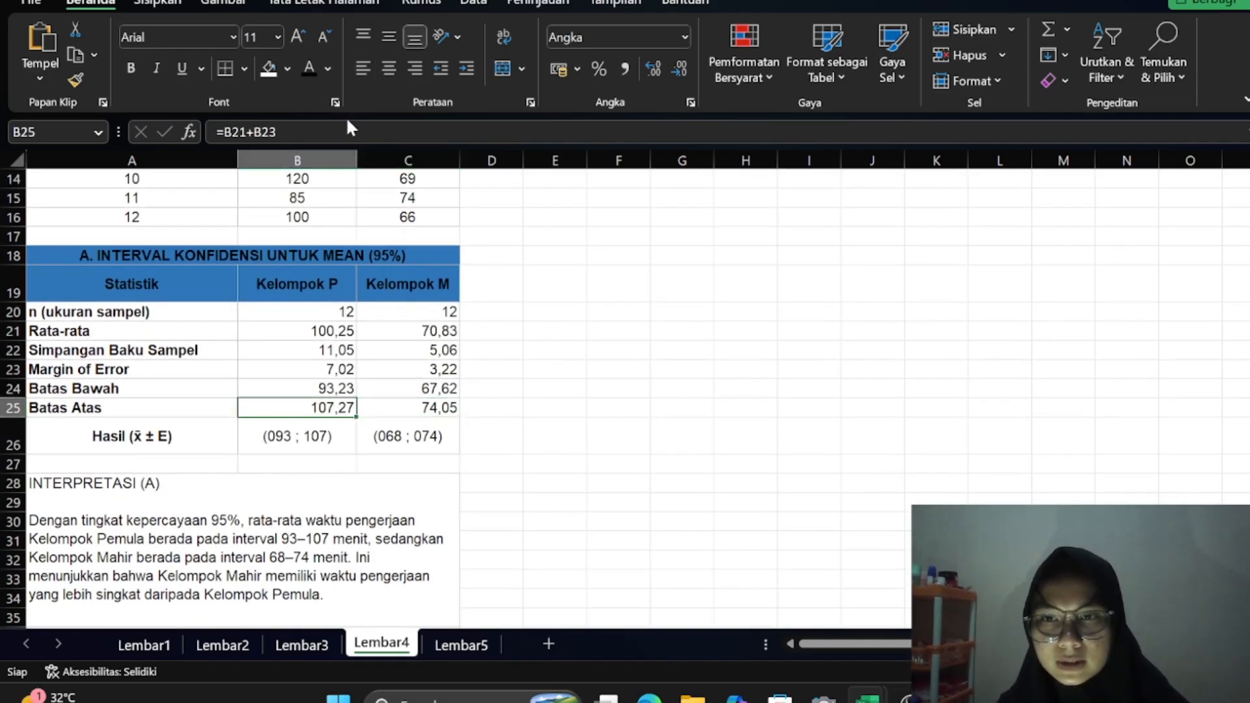
left_click(293, 133)
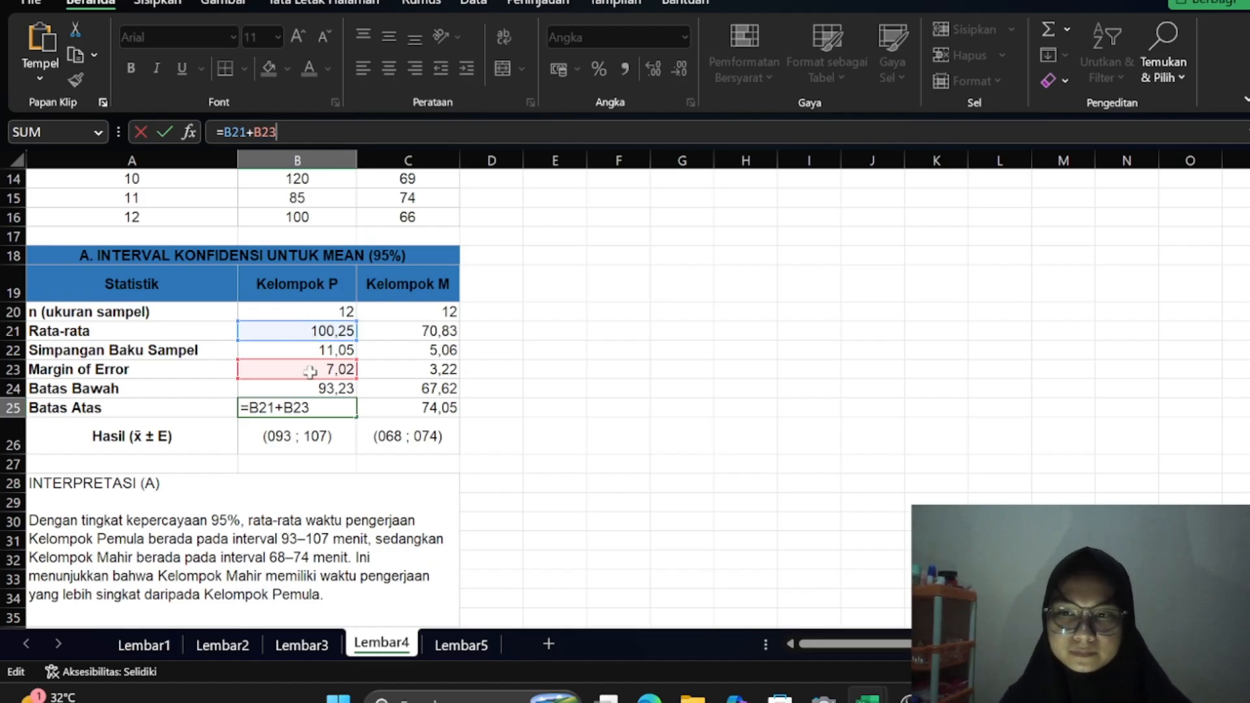
key("Return")
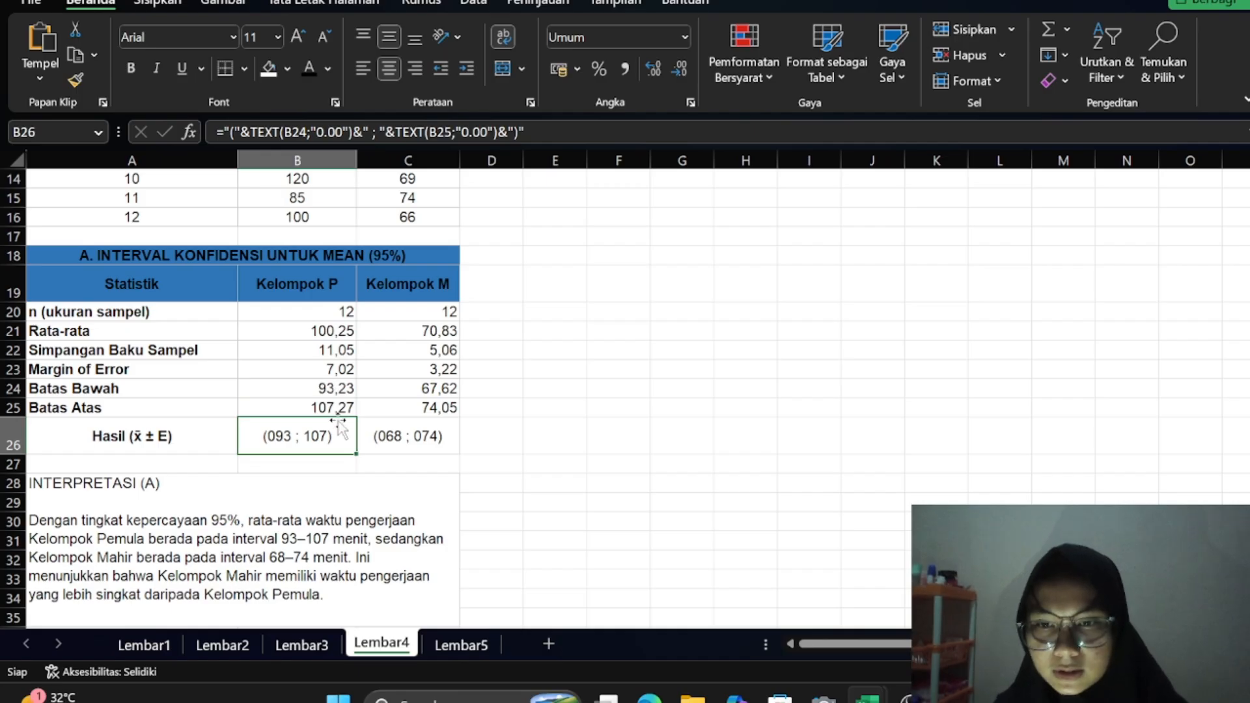
left_click(406, 408)
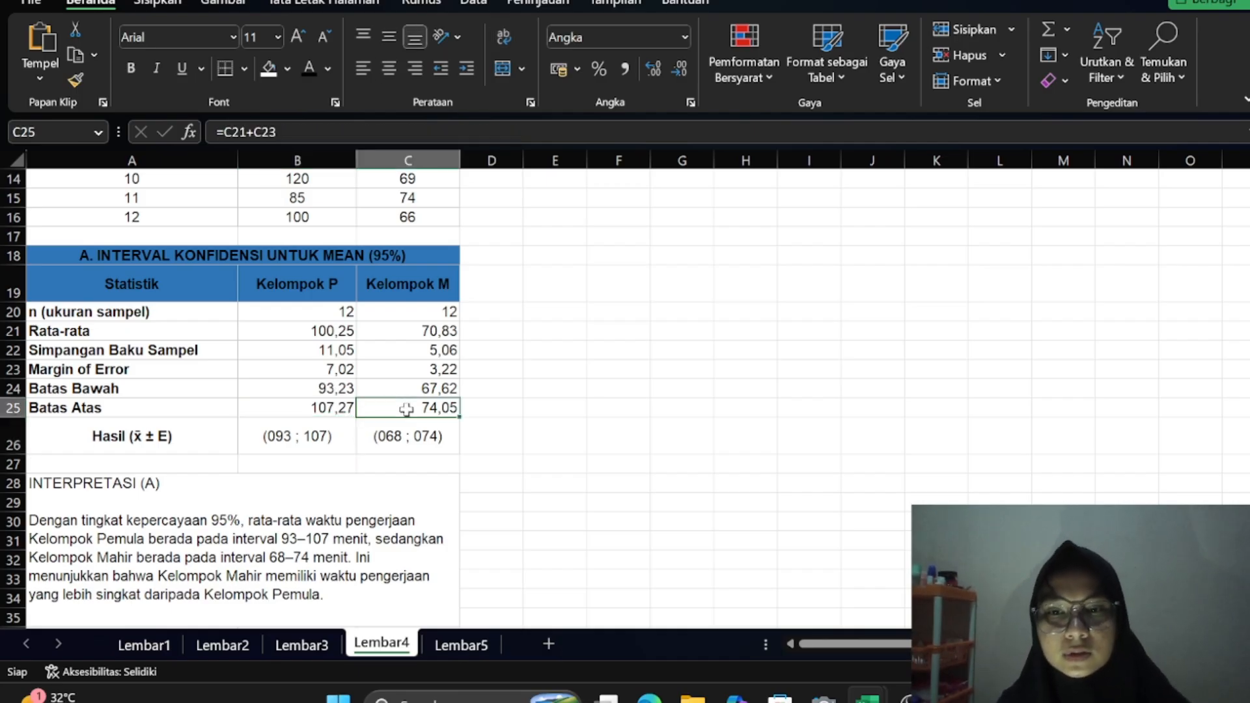
left_click(391, 133)
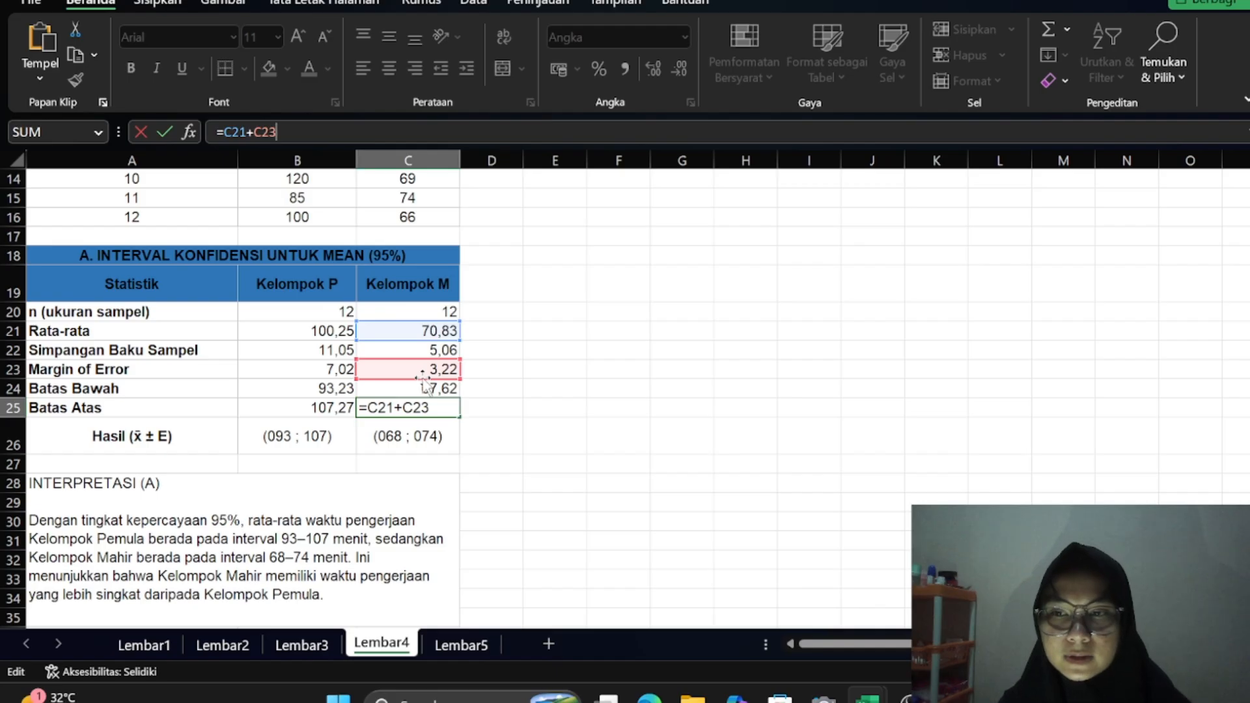
key("Return")
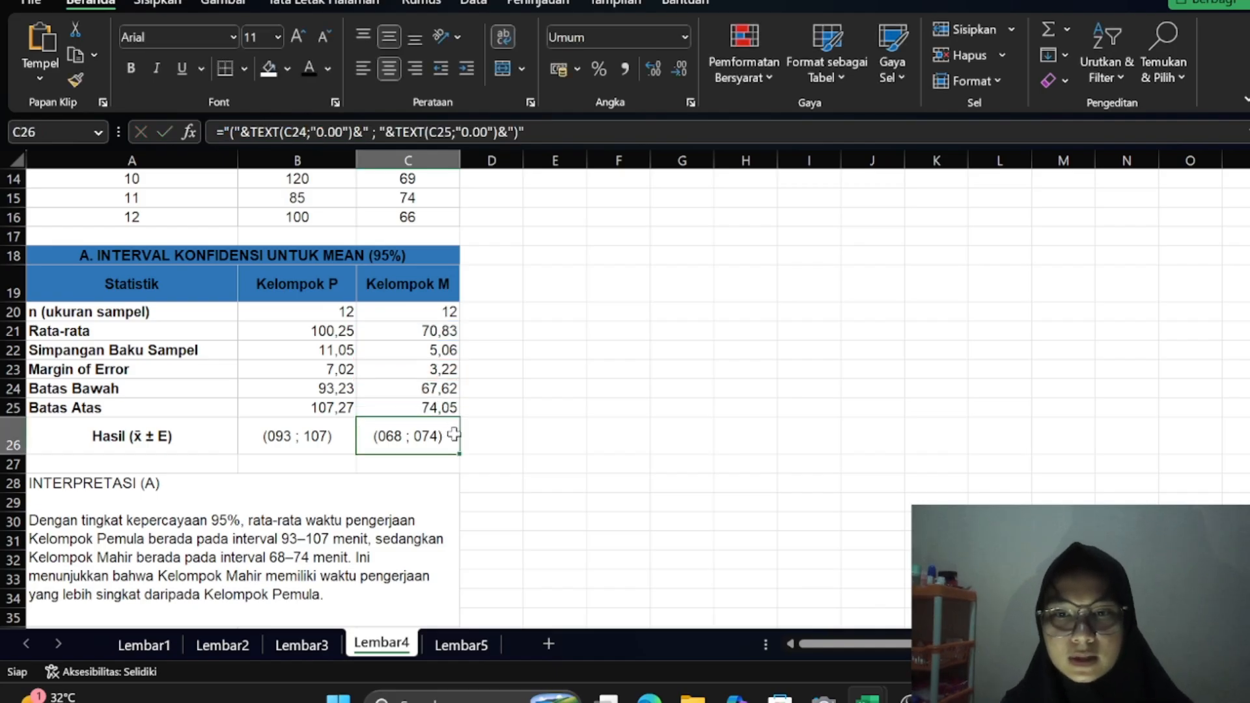
Review the Hasil formulas for both groups in B26 and C26, including the limit cells they reference
left_click(294, 426)
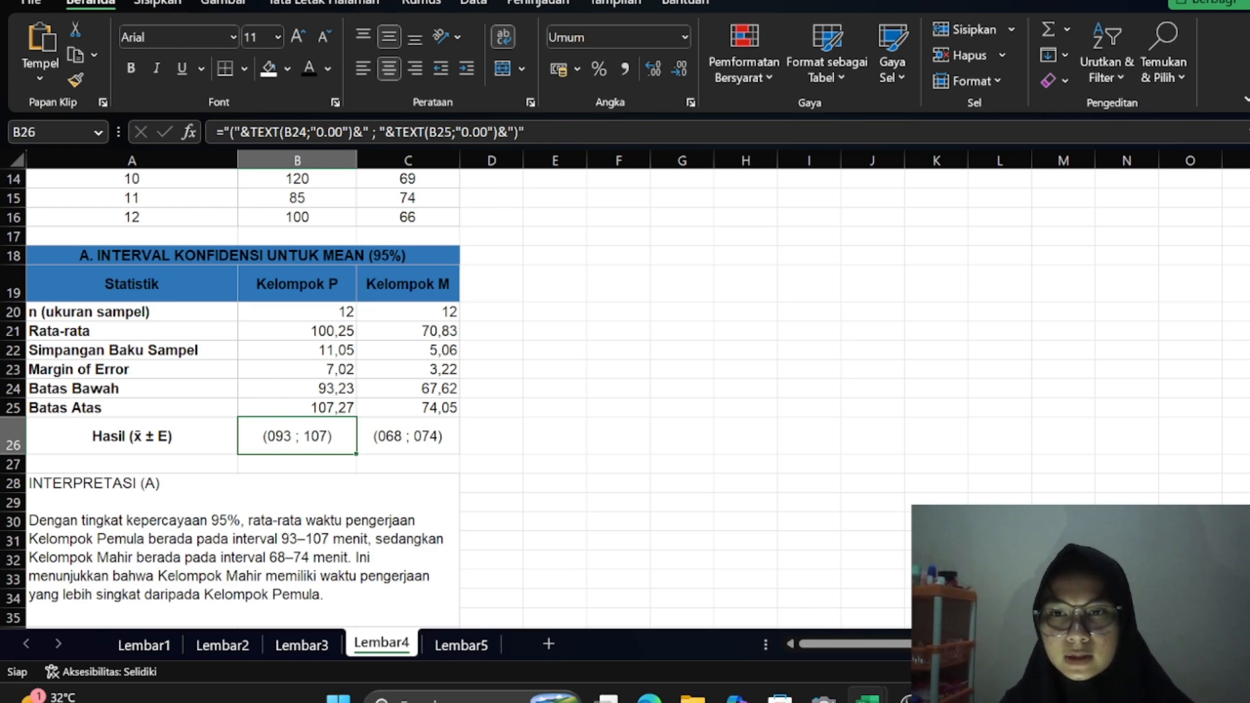
key("F2")
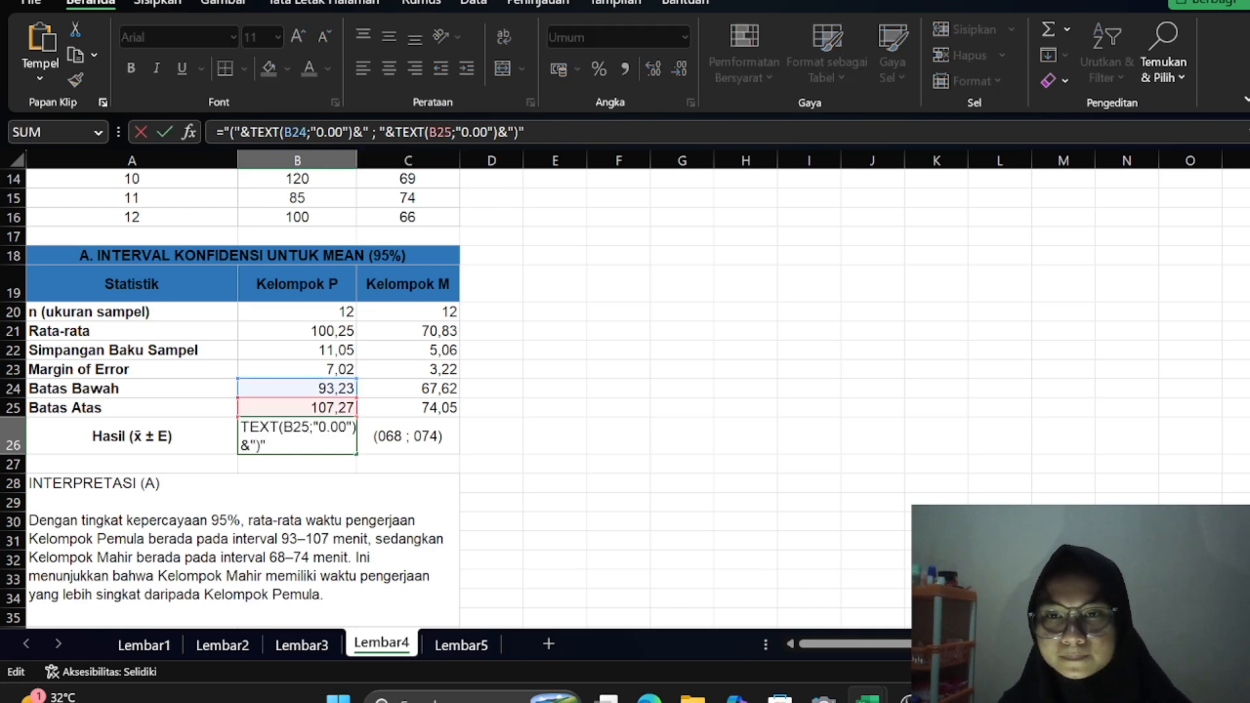
key("Return")
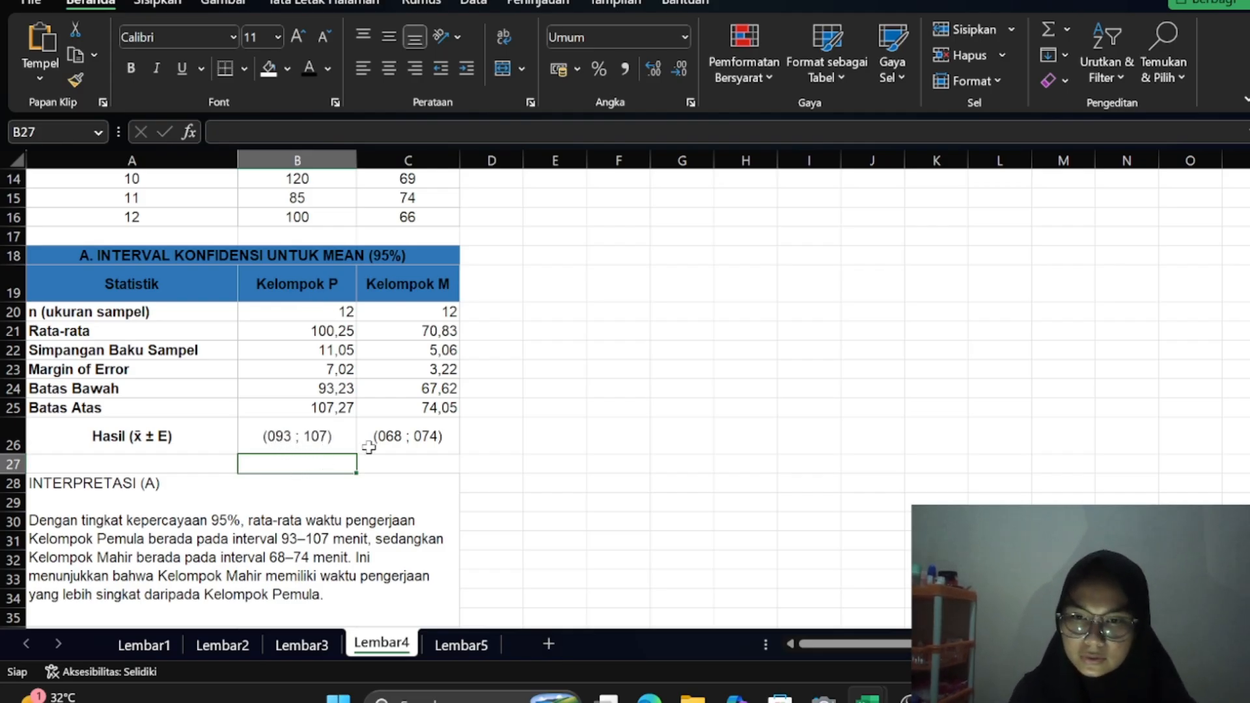
left_click(399, 443)
left_click(561, 132)
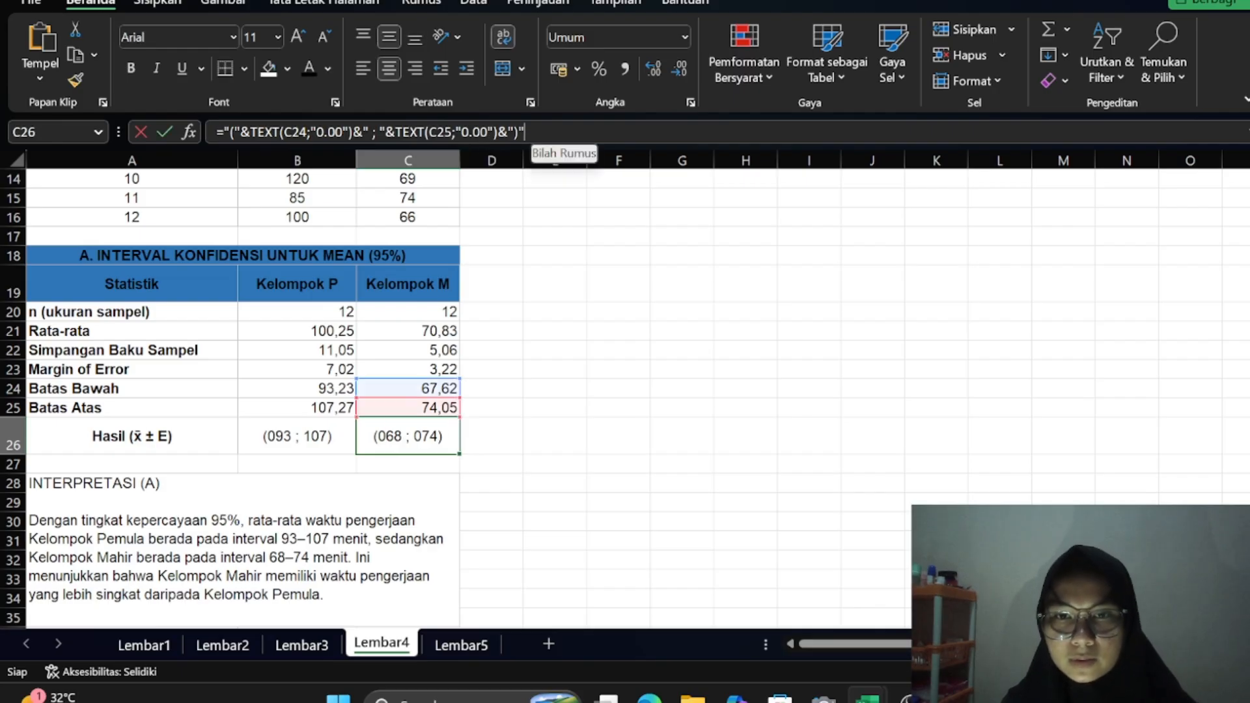
key("Return")
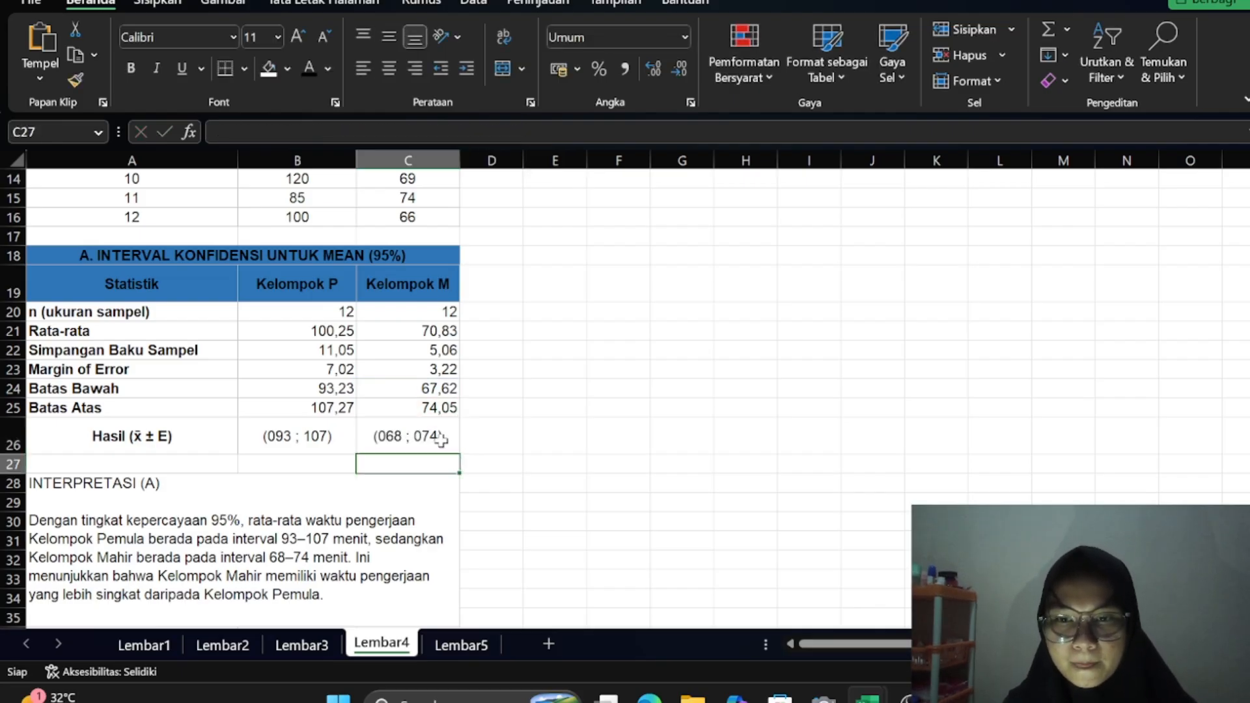
Read the INTERPRETASI (A) text beneath the mean confidence interval table
scroll(445, 417, "down", 1)
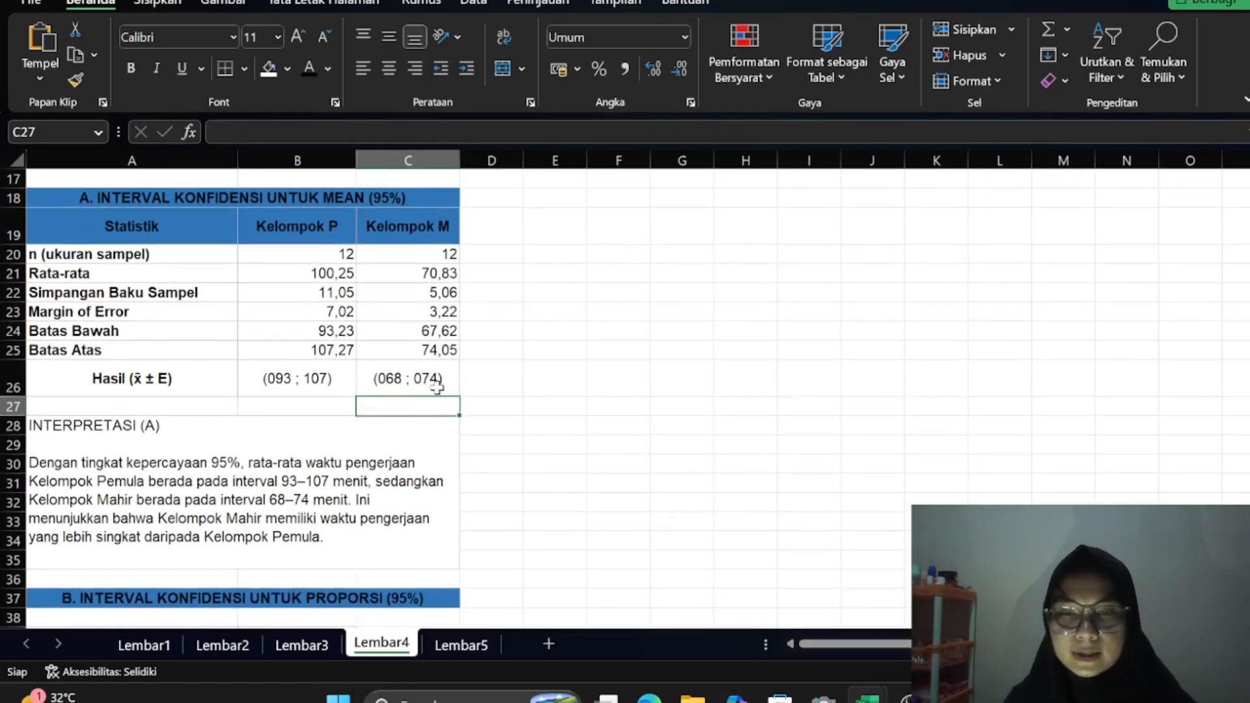
scroll(439, 387, "down", 1)
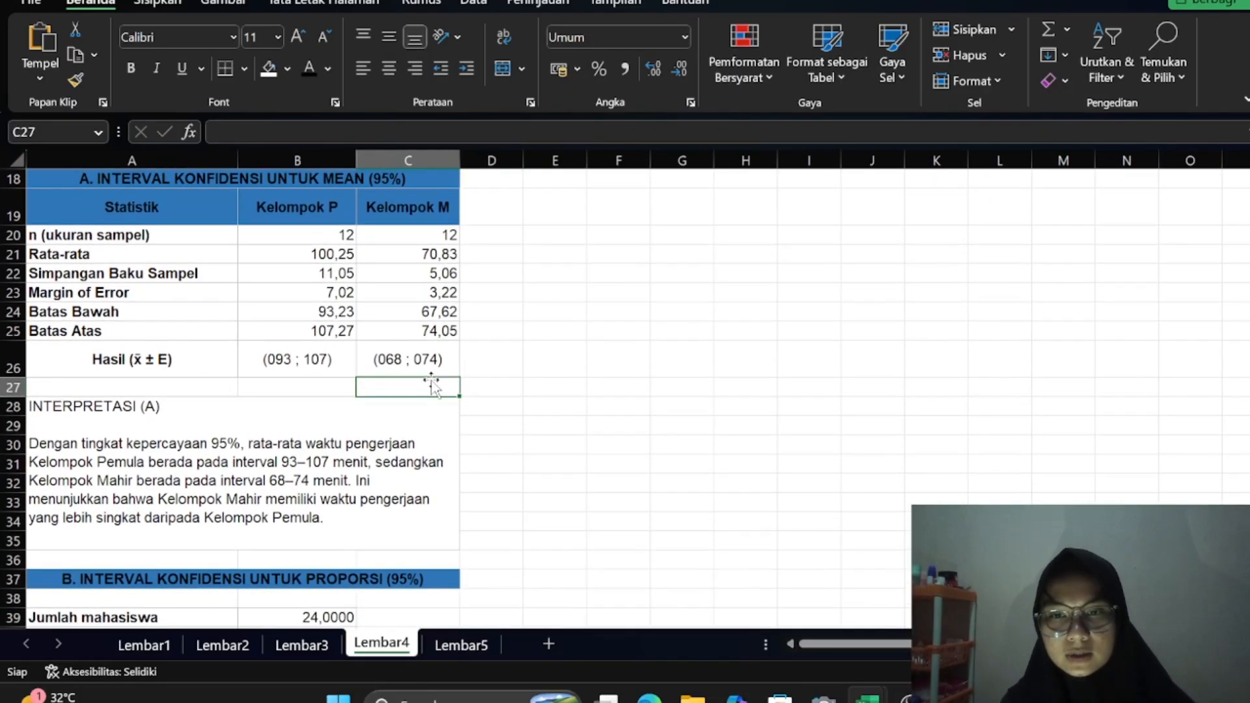
scroll(413, 369, "down", 2)
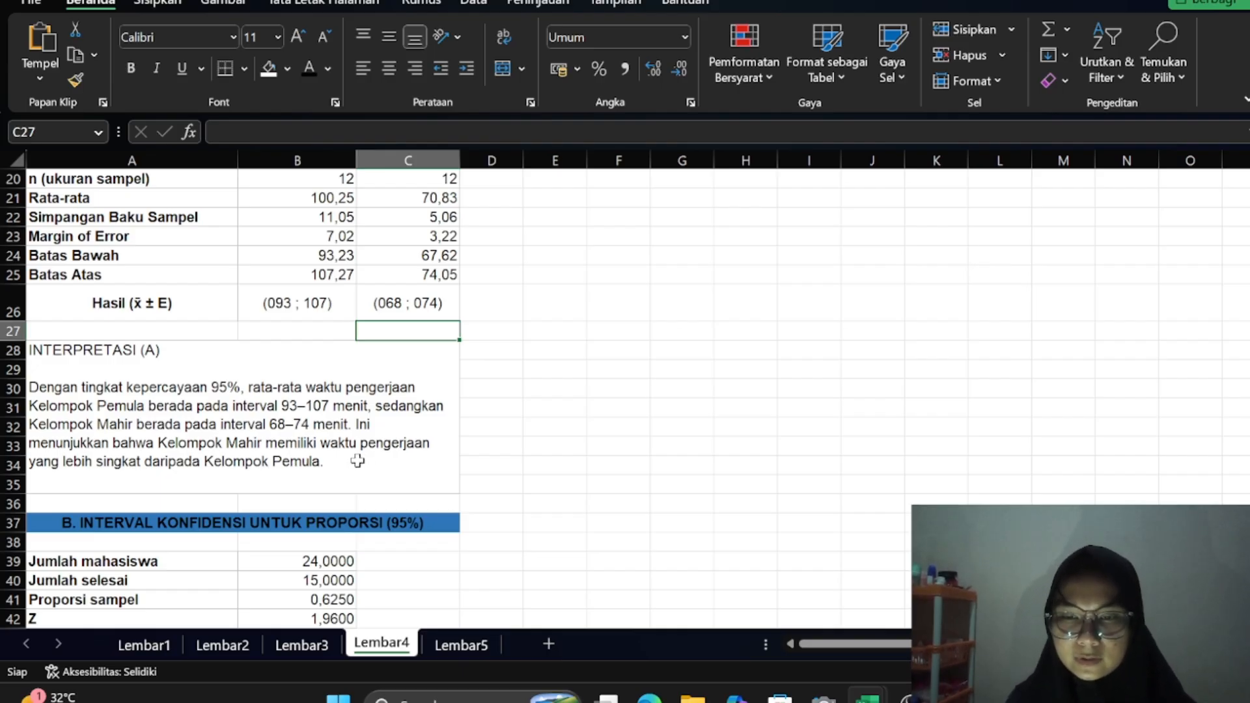
scroll(357, 461, "down", 1)
scroll(368, 468, "up", 1)
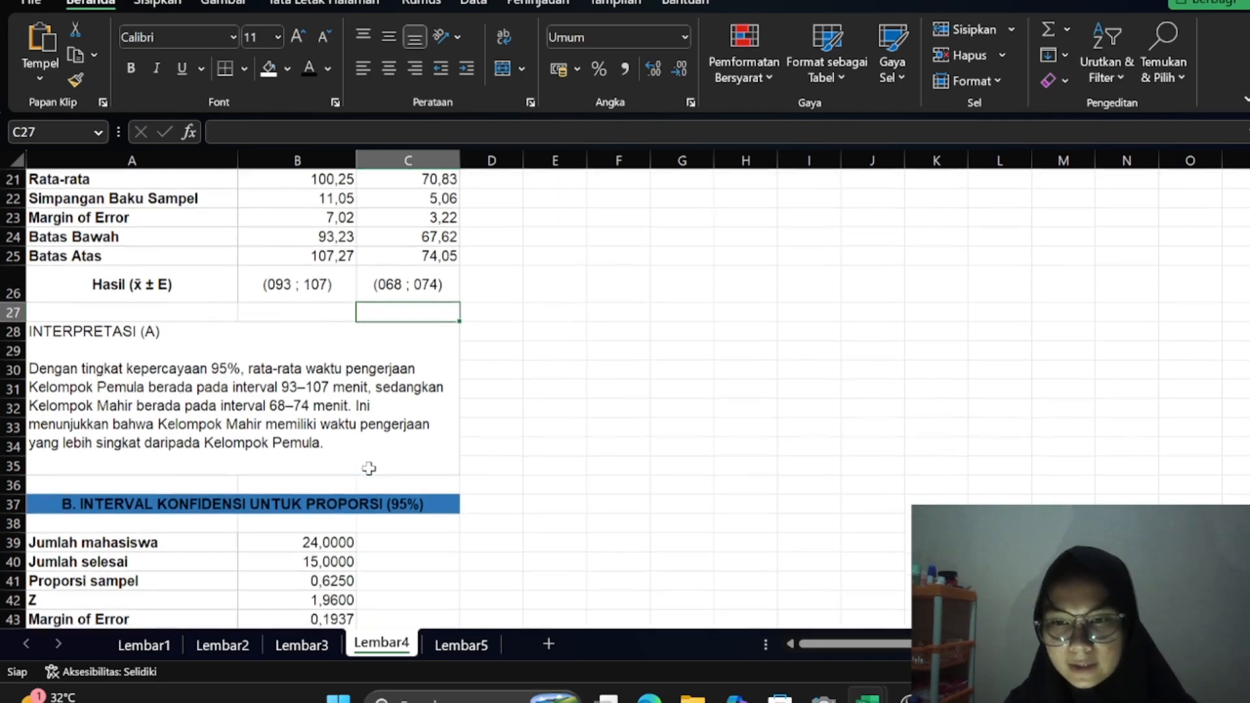
Look over the proportion interval table in section B, checking the Jumlah mahasiswa and Jumlah selesai inputs in B39 and B40
scroll(343, 445, "down", 5)
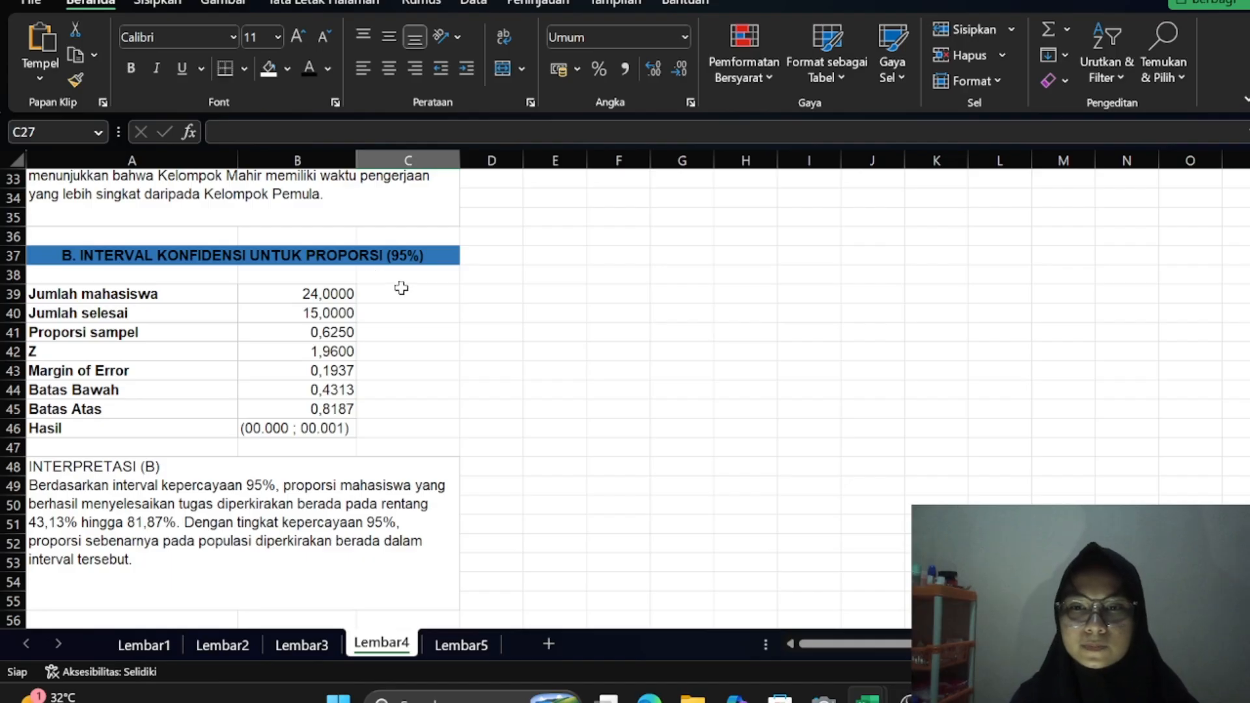
scroll(298, 293, "up", 1)
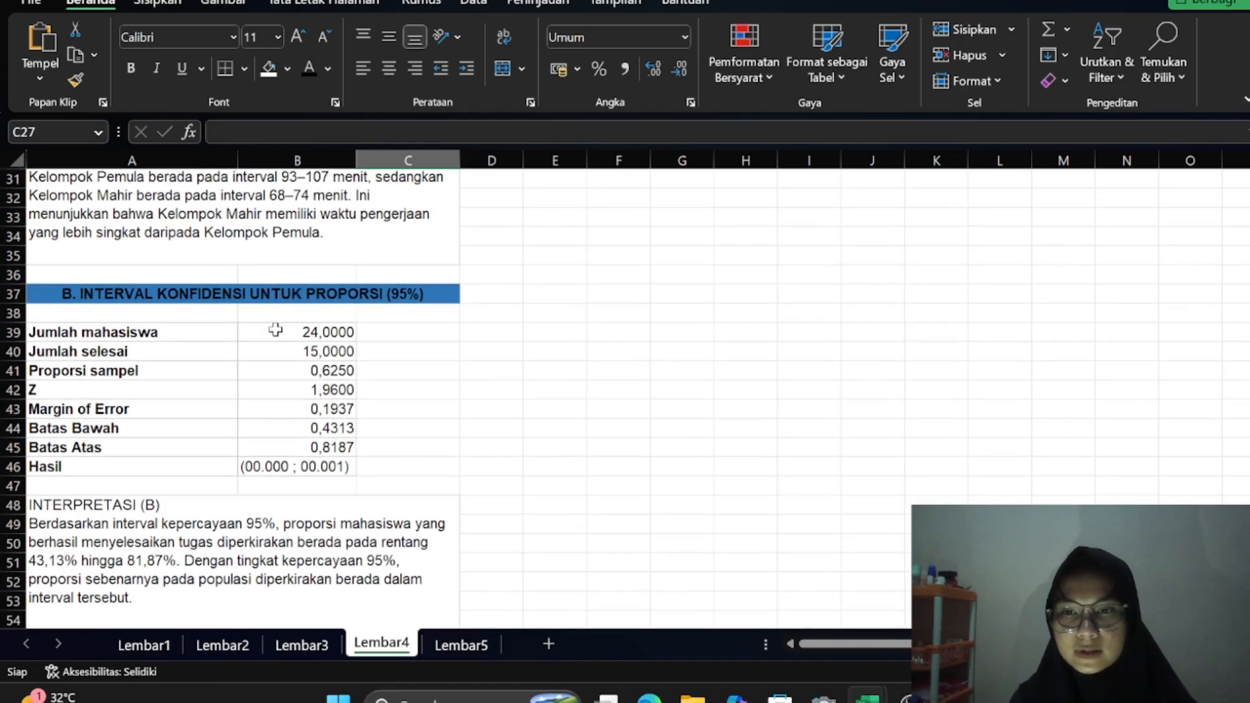
left_click(276, 330)
left_click(281, 359)
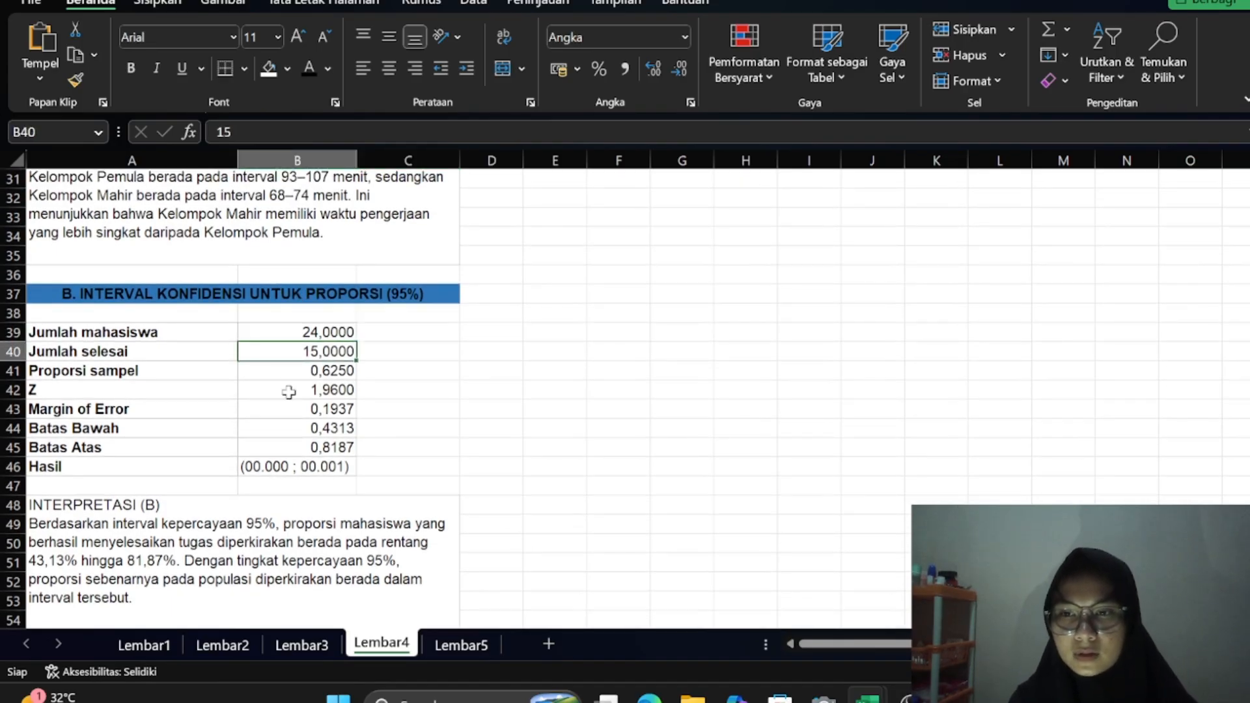
left_click(288, 391)
left_click(290, 464)
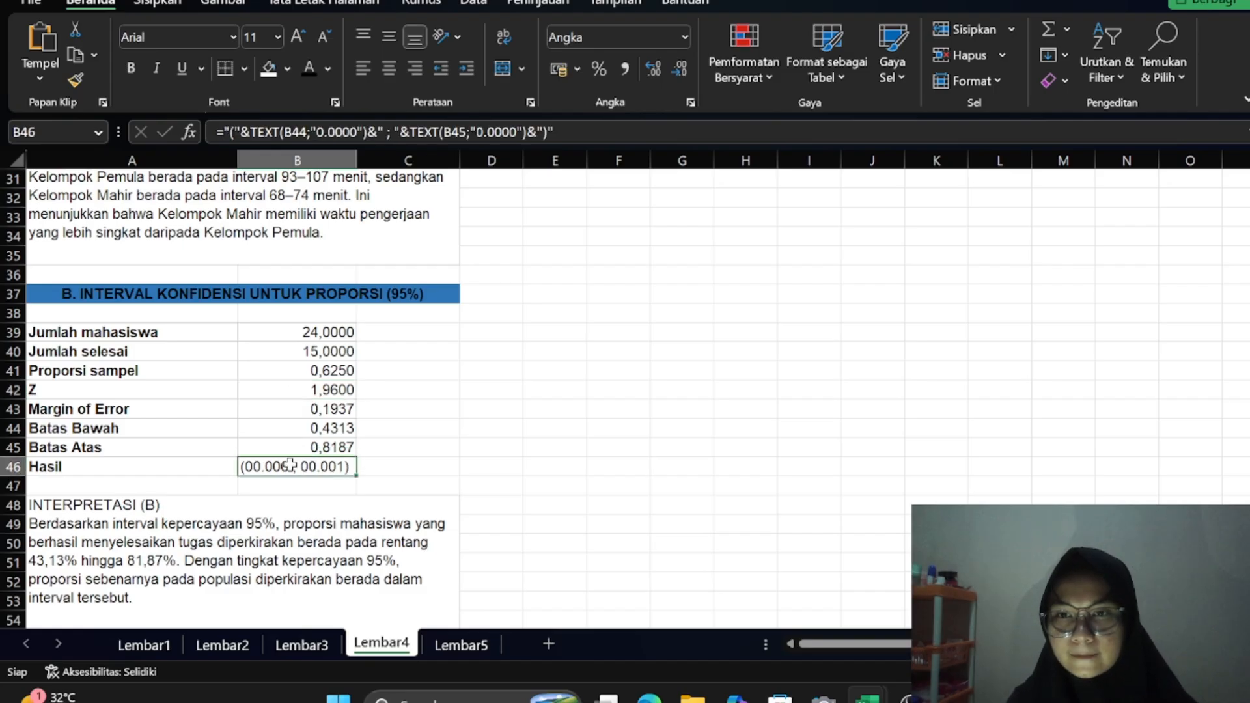
left_click(290, 369)
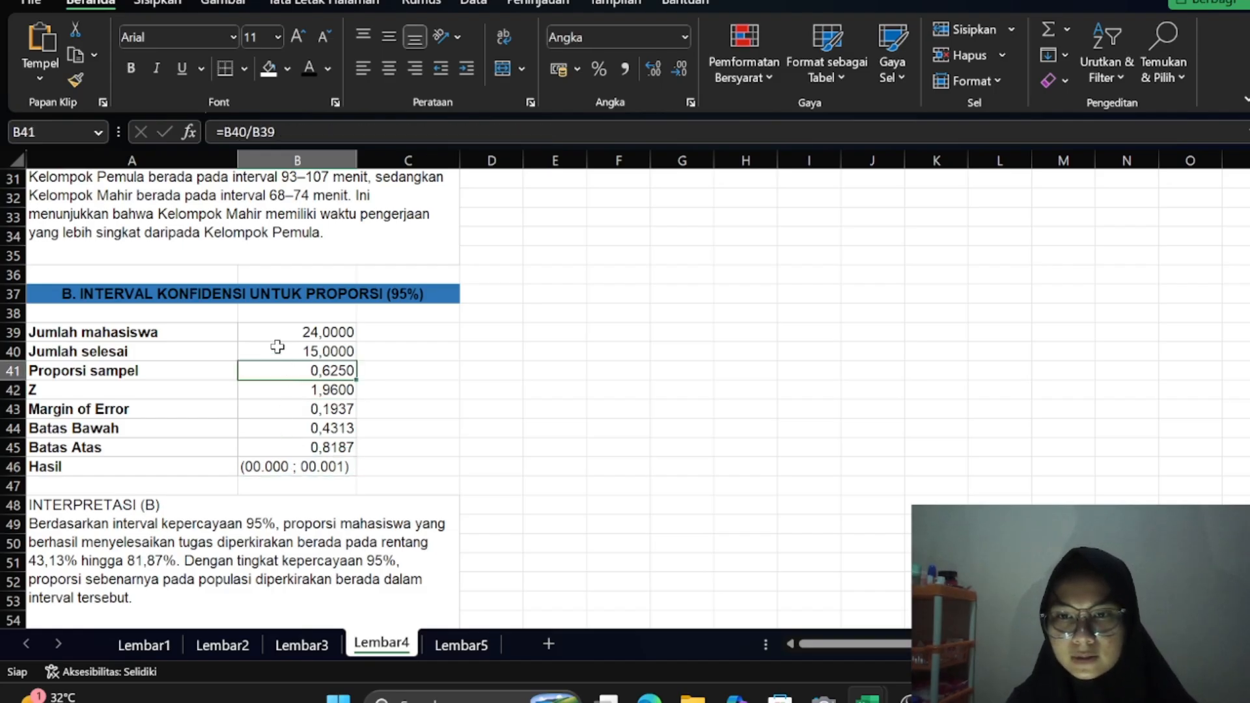
left_click(278, 349)
left_click(291, 331)
scroll(286, 332, "down", 1)
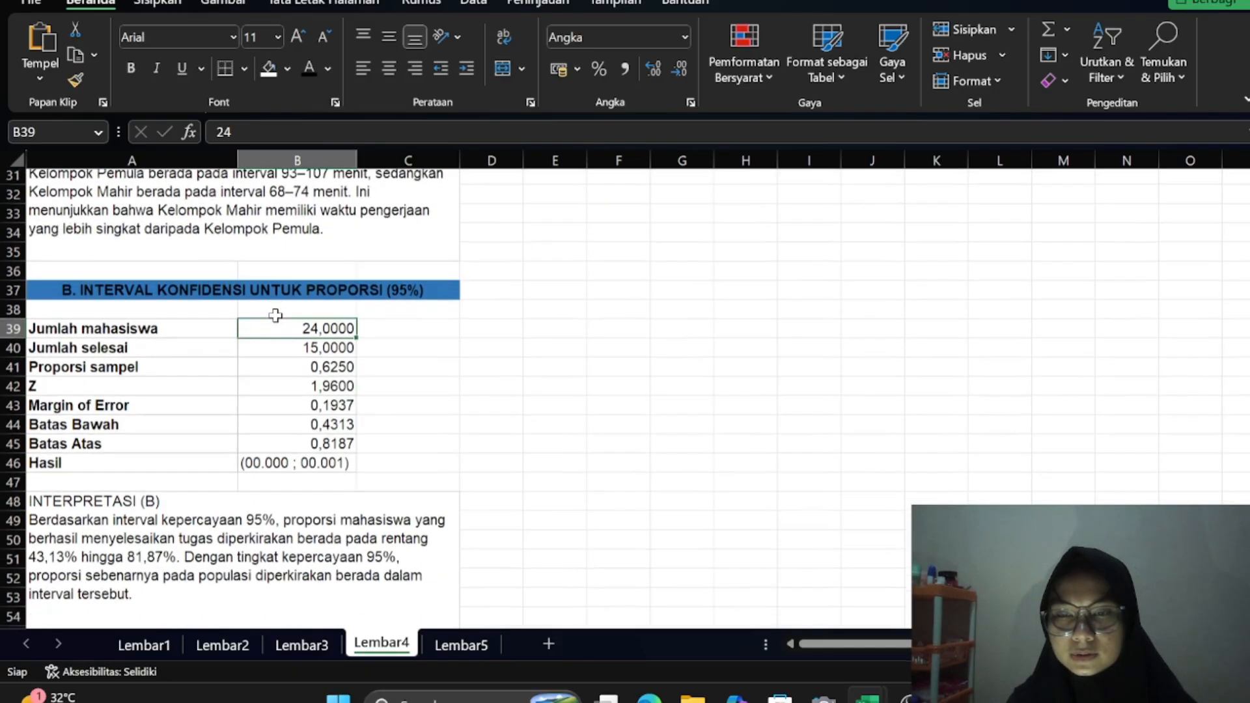
left_click(278, 332)
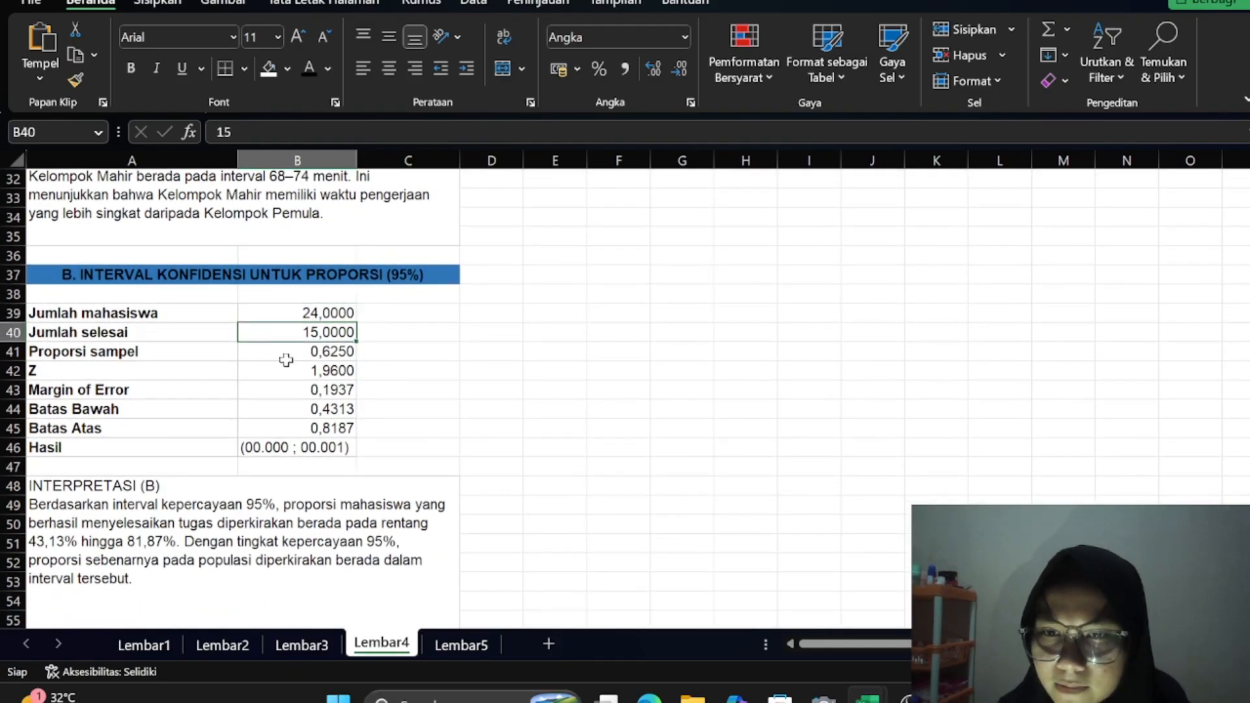
Examine the Proporsi sampel formula in B41 and the Z value formula in B42
left_click(286, 360)
key("F2")
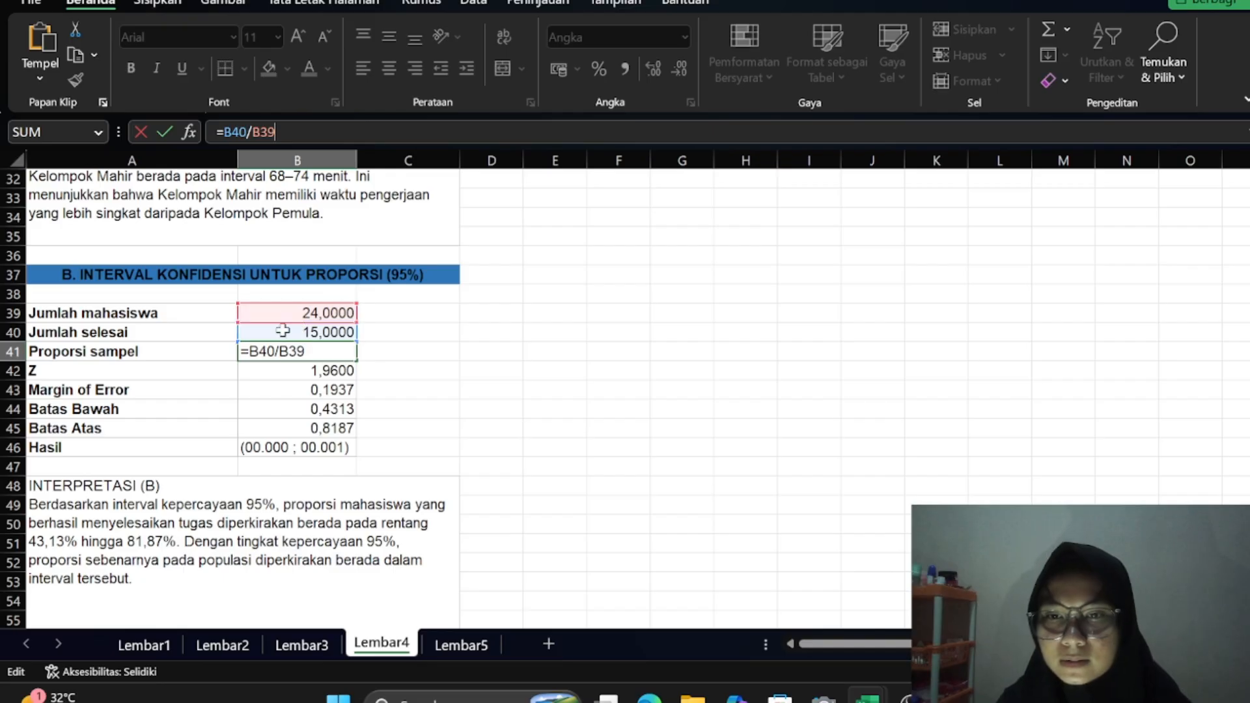
key("Return")
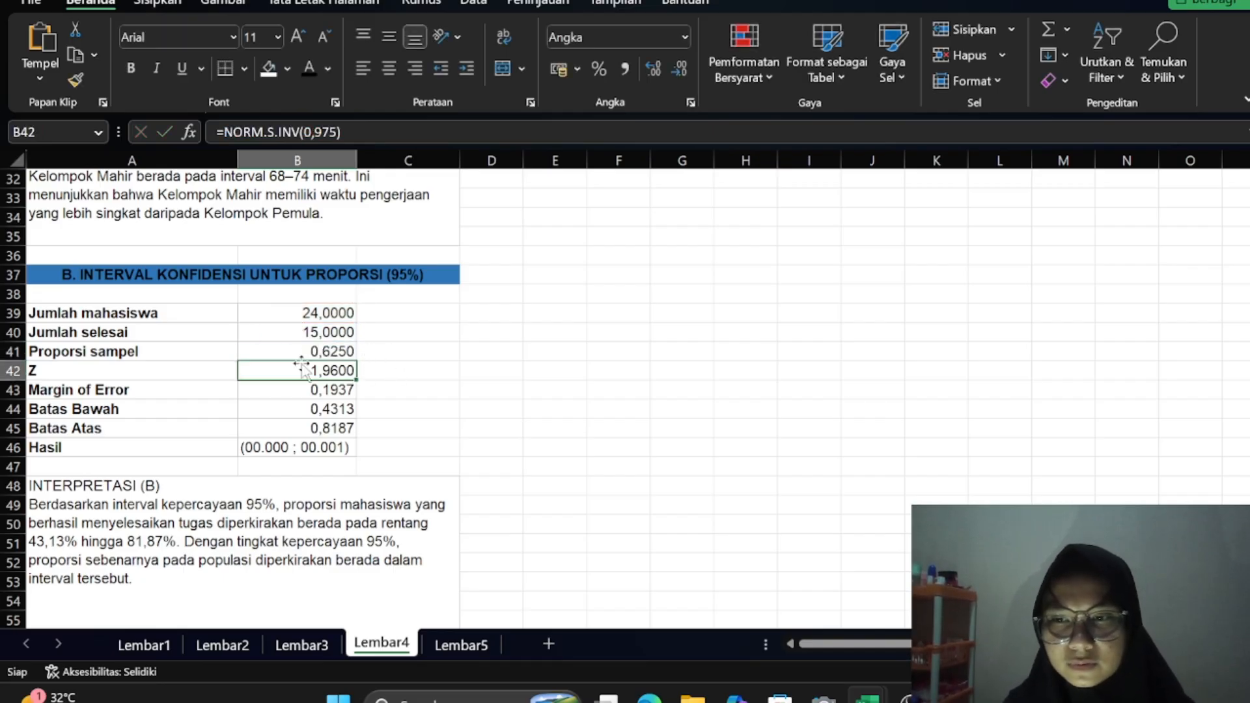
left_click(345, 132)
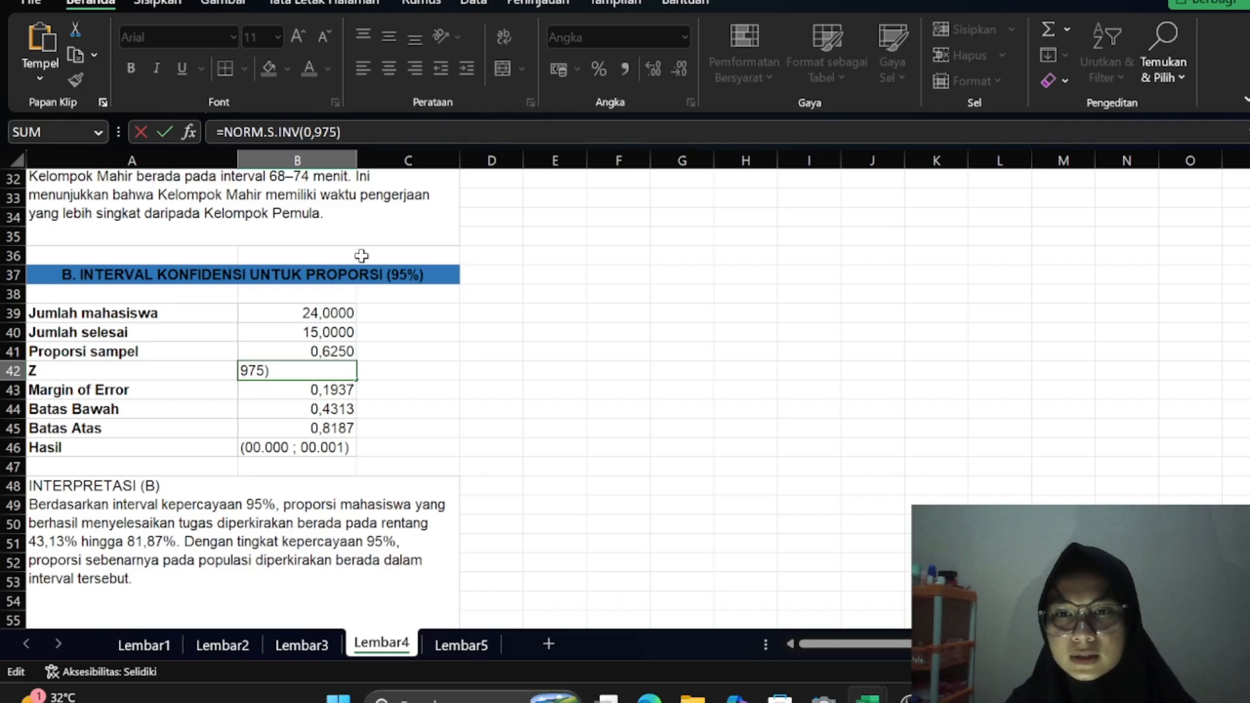
key("Return")
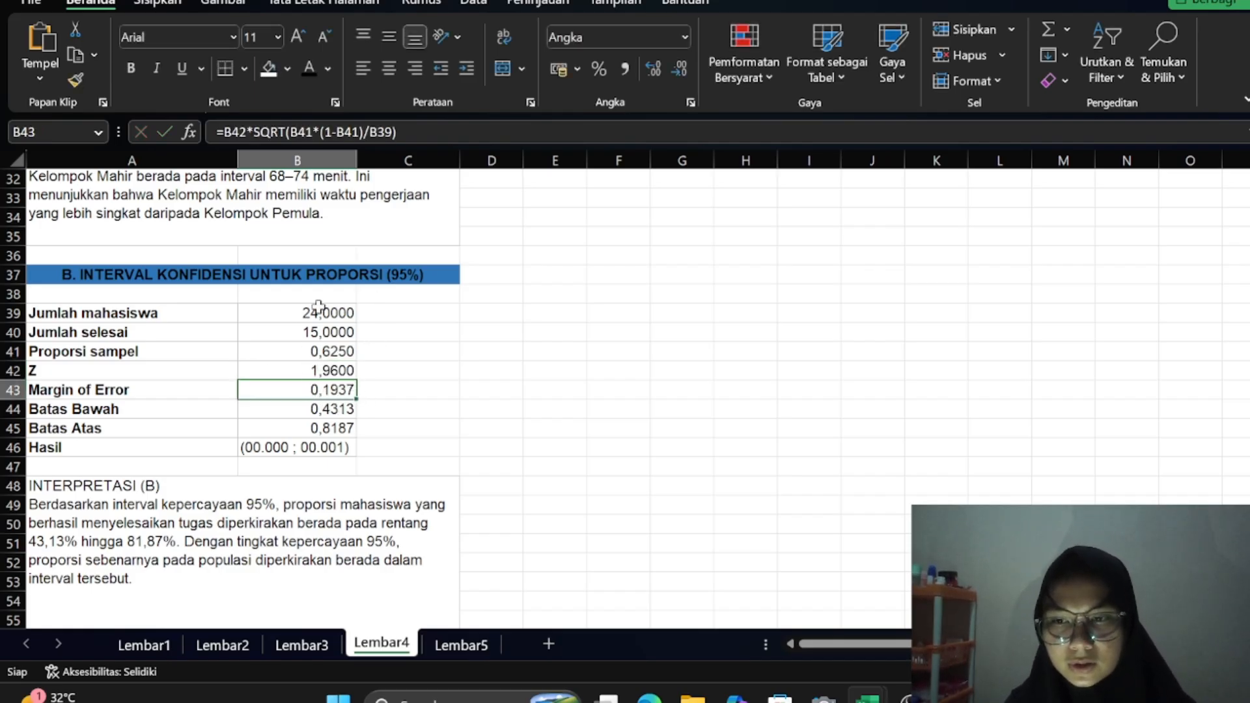
Examine the proportion's margin of error formula in B43 with its referenced cells highlighted
left_click(398, 132)
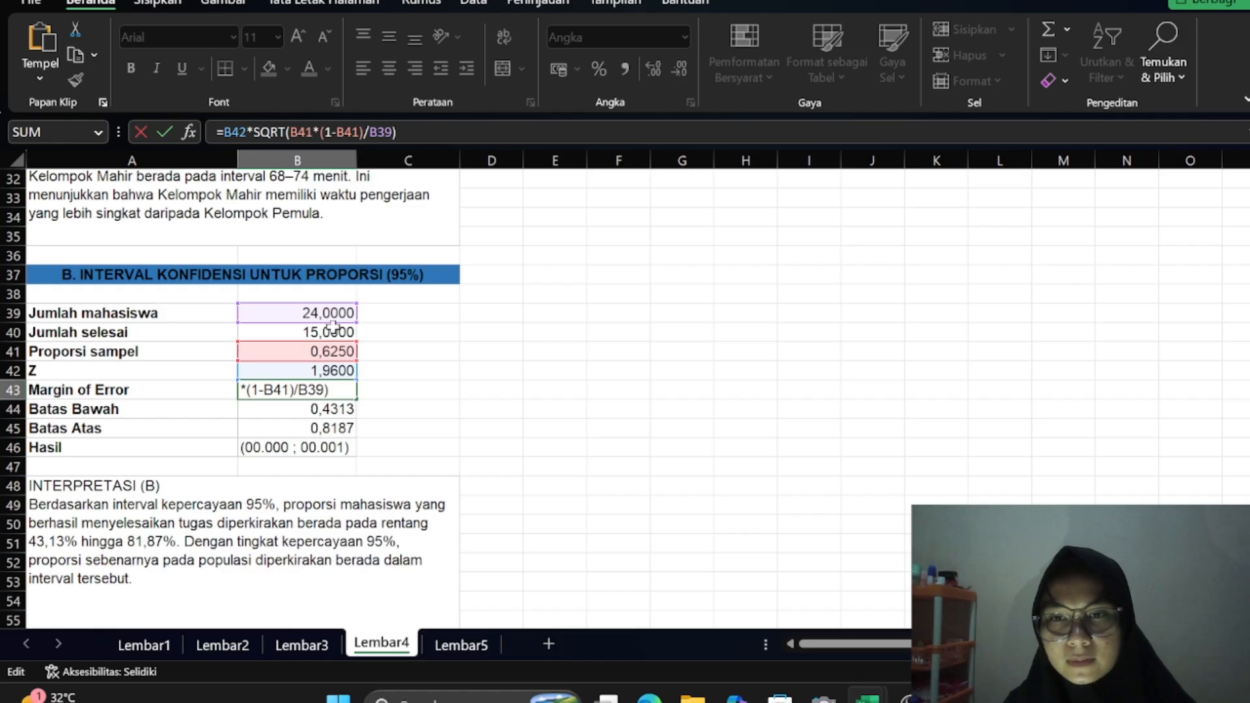
key("Return")
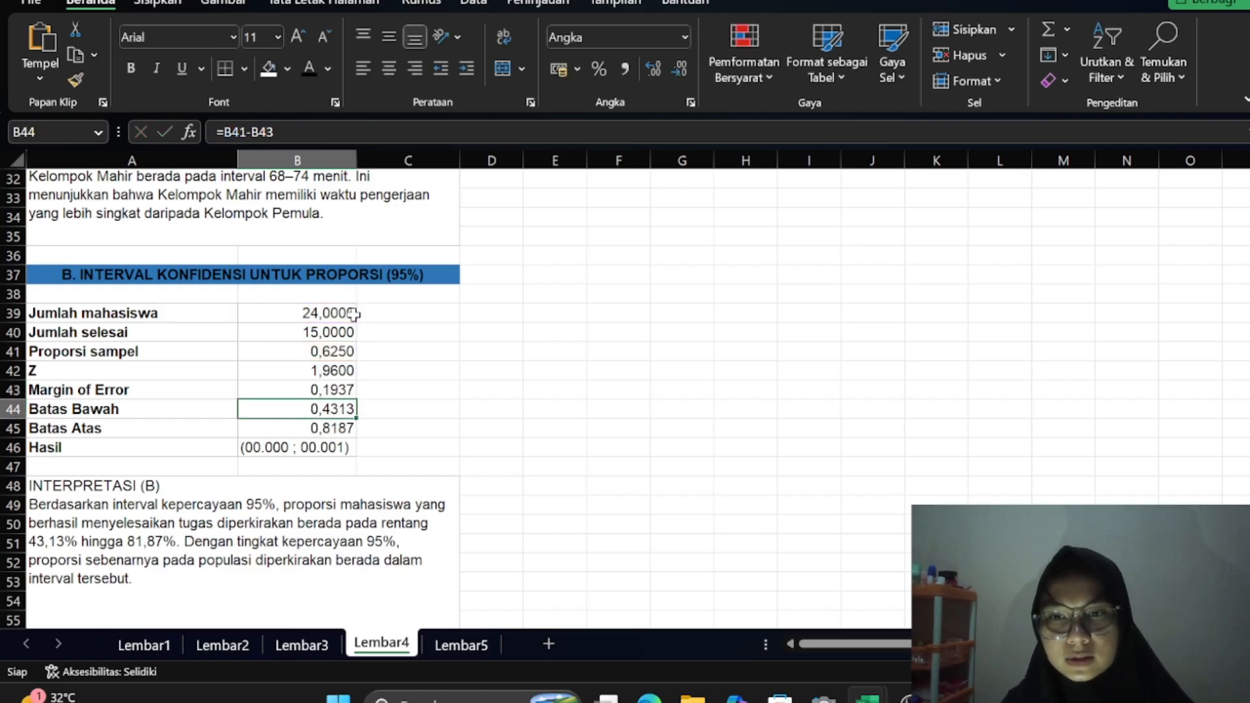
left_click(282, 390)
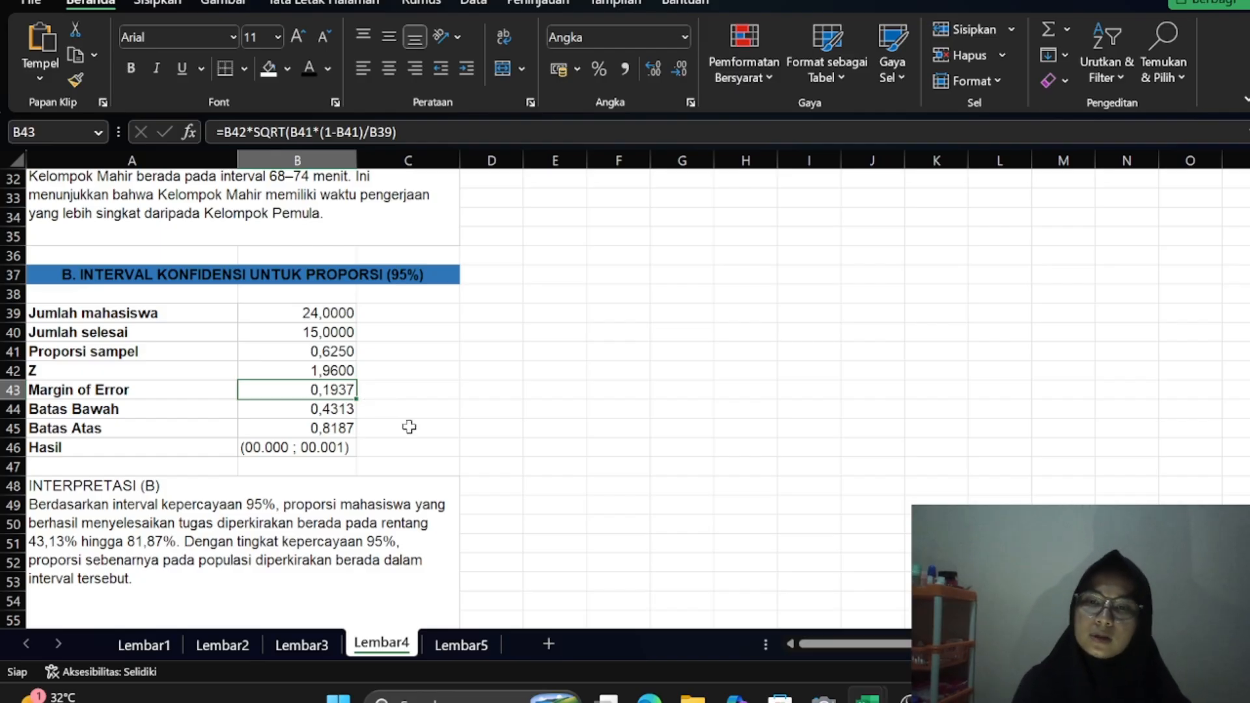
Review the proportion interval's limit and result formulas in B44 through B46, including the cells each one references
left_click(314, 410)
double_click(313, 410)
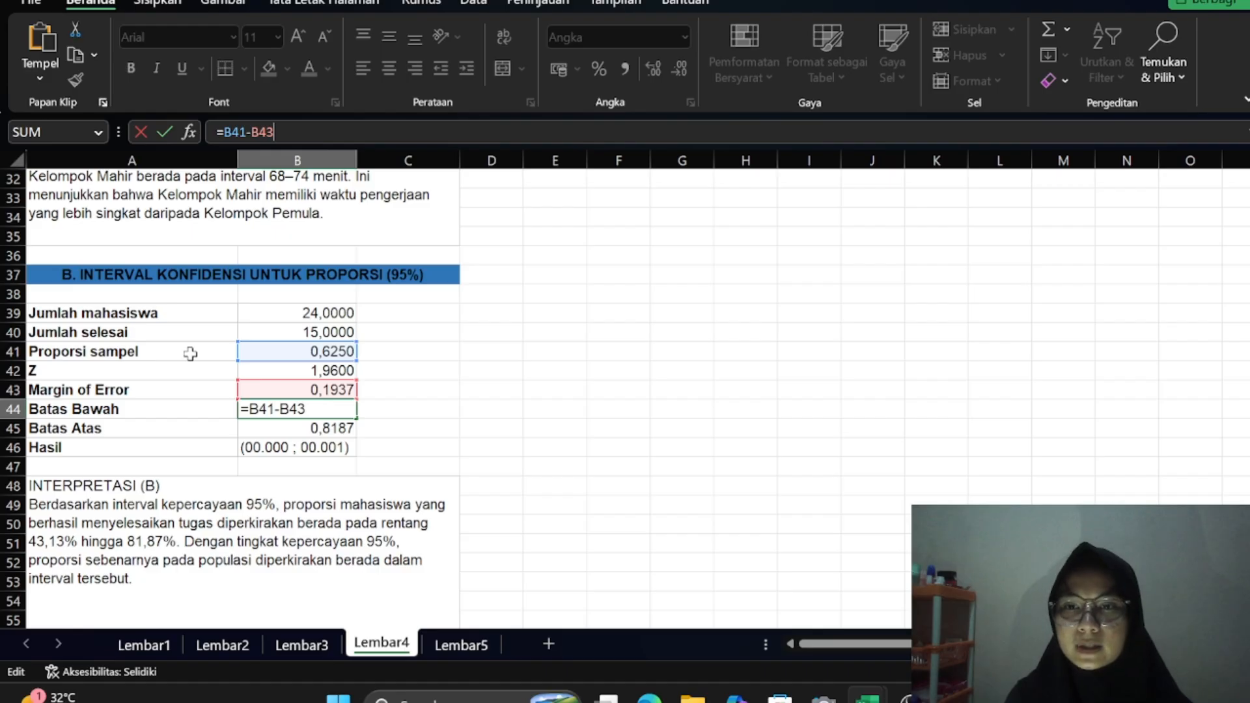
key("Return")
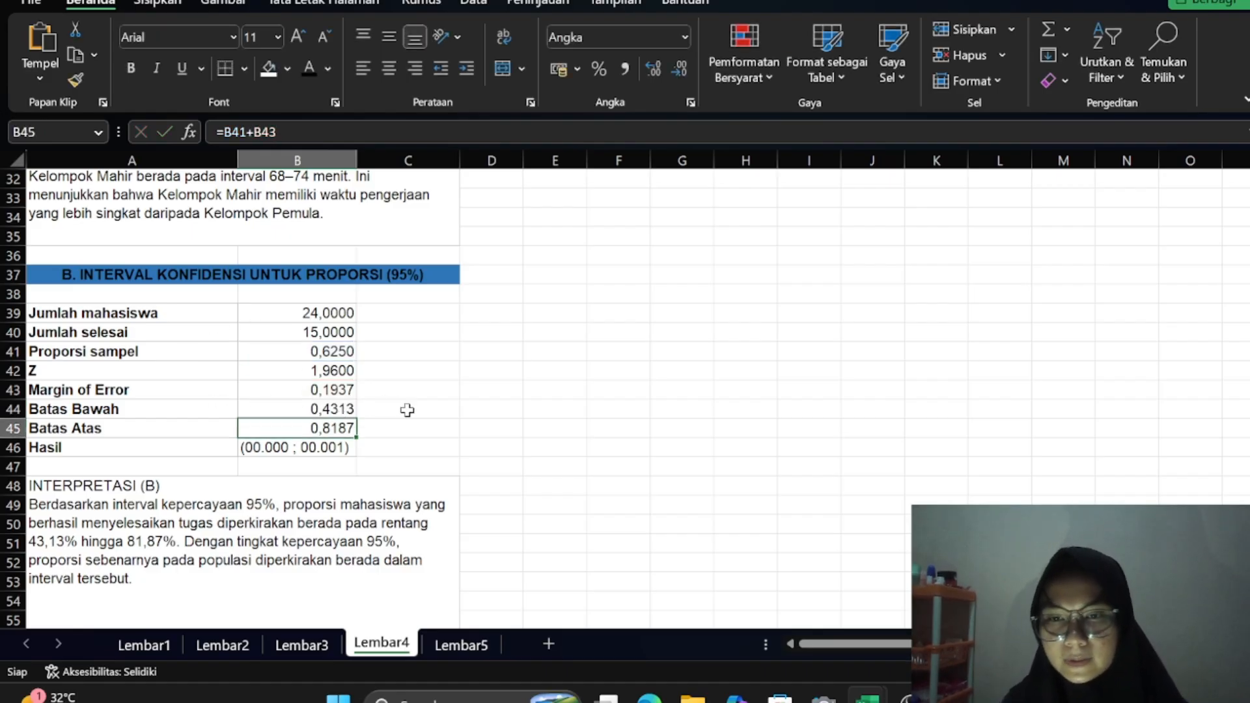
key("F2")
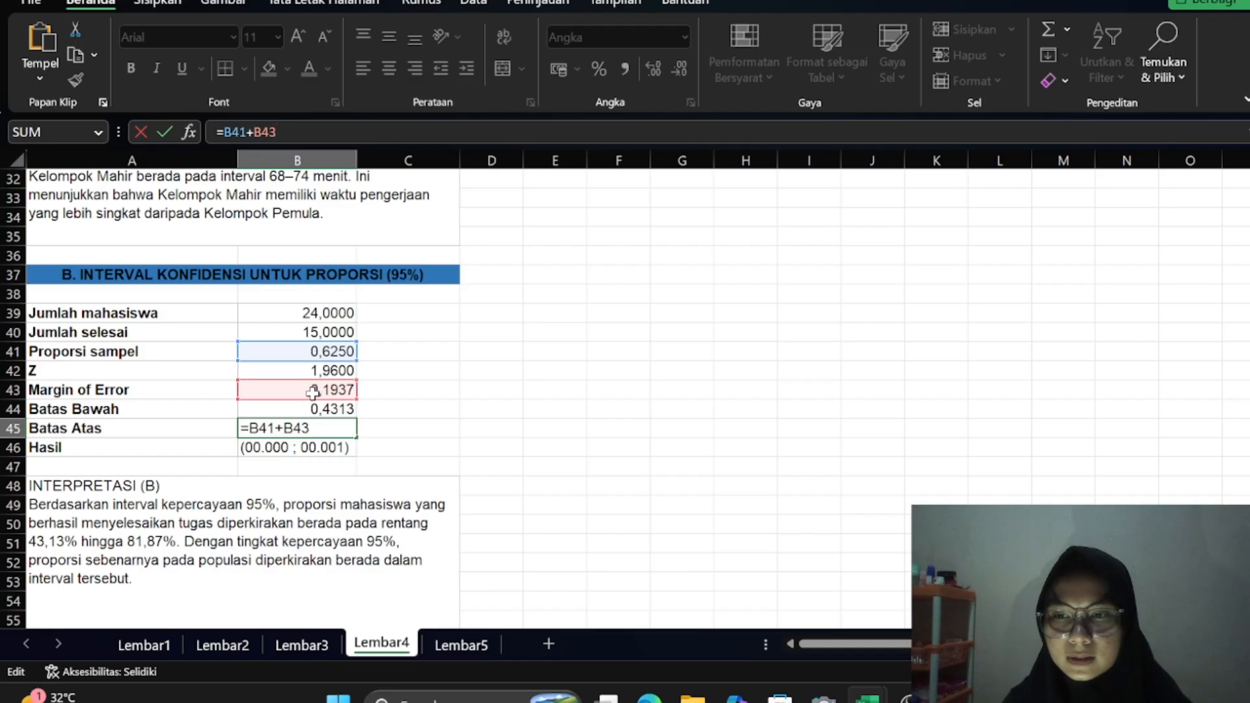
key("Return")
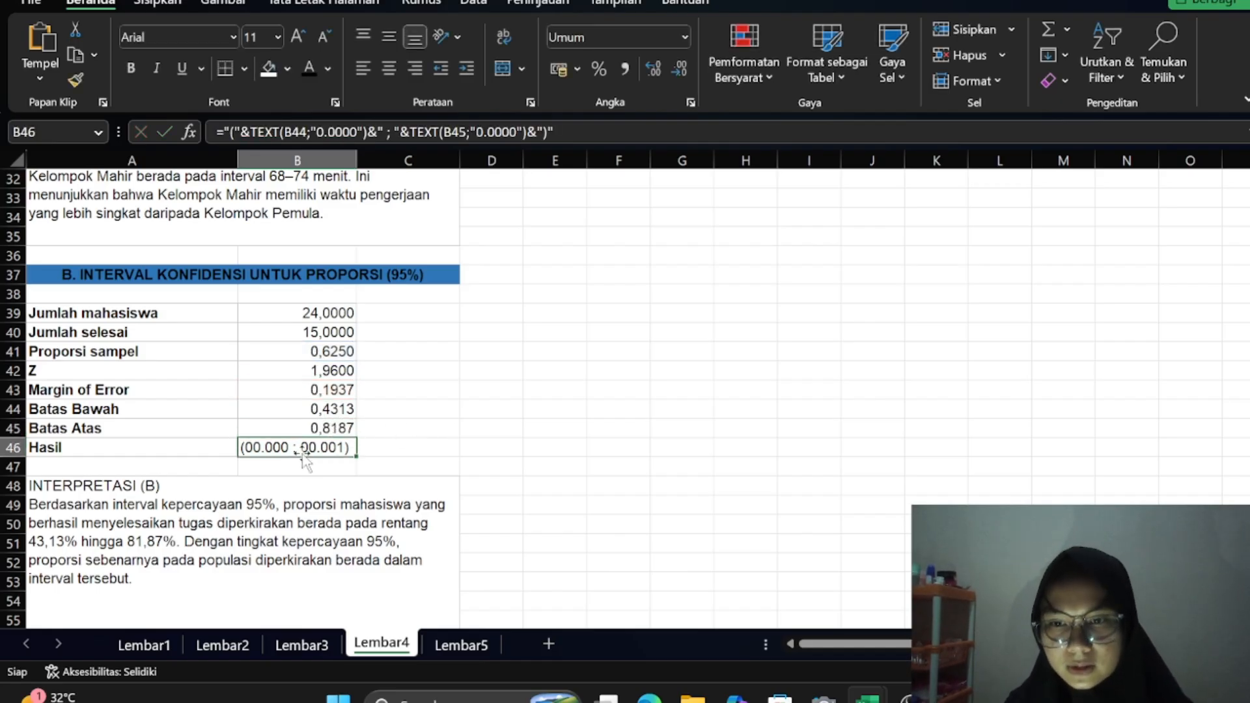
key("F2")
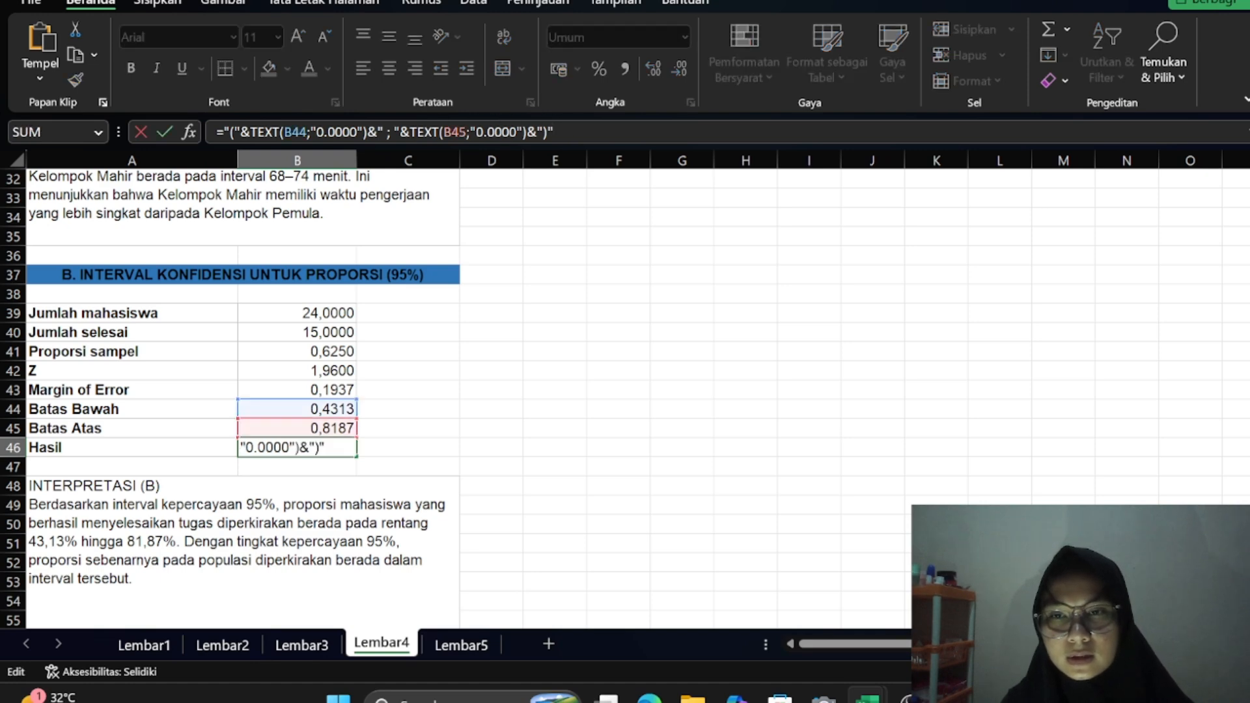
key("Return")
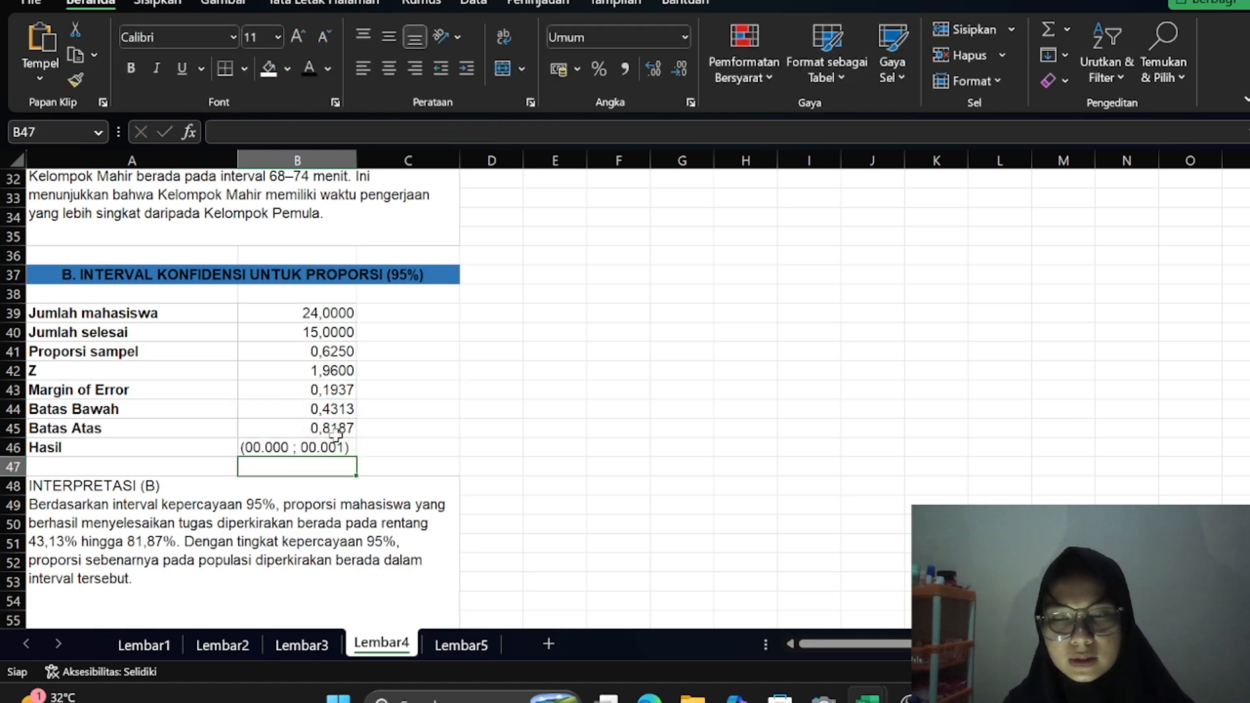
Read the INTERPRETASI (B) text below the proportion interval table and skim back over the whole sheet
scroll(334, 432, "down", 1)
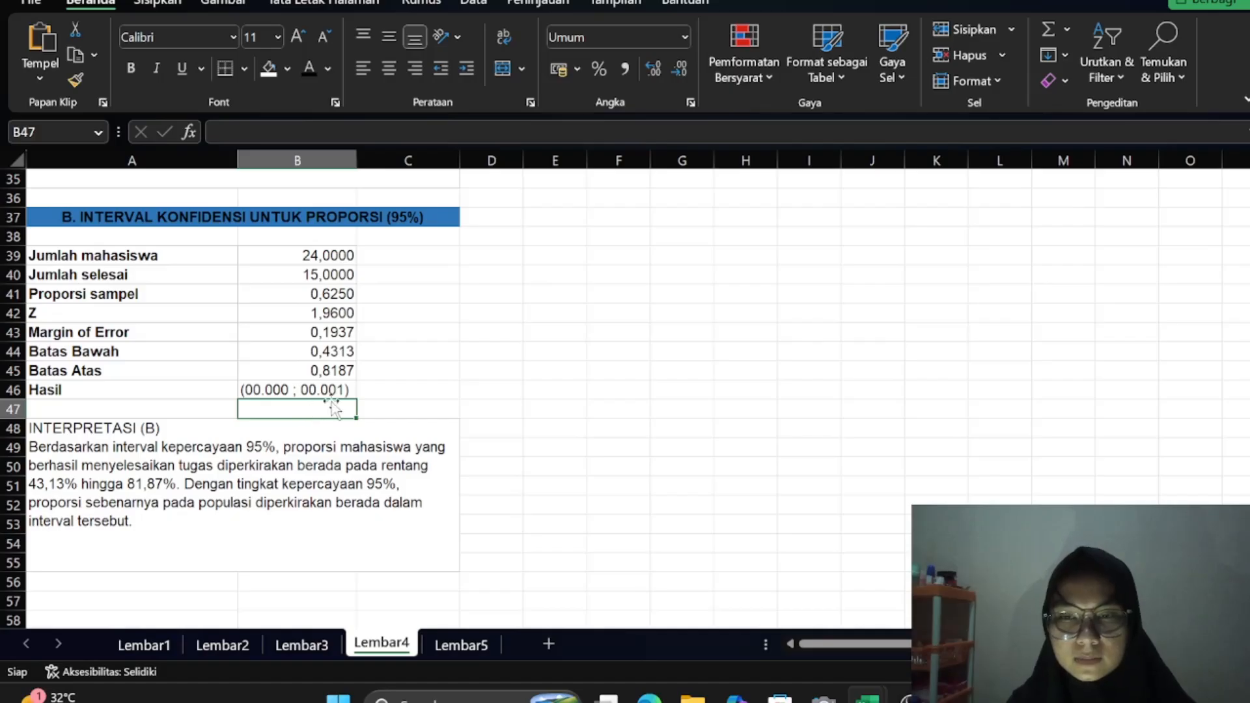
scroll(349, 409, "up", 1)
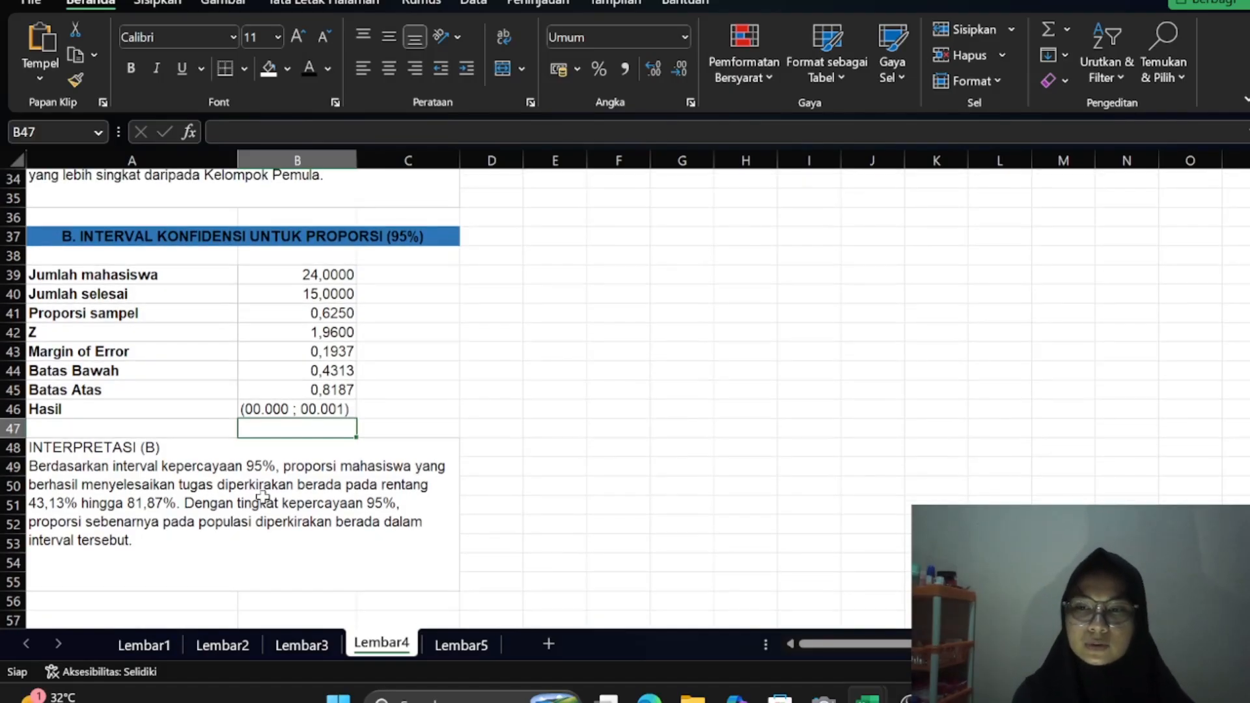
left_click(221, 550)
scroll(223, 552, "down", 2)
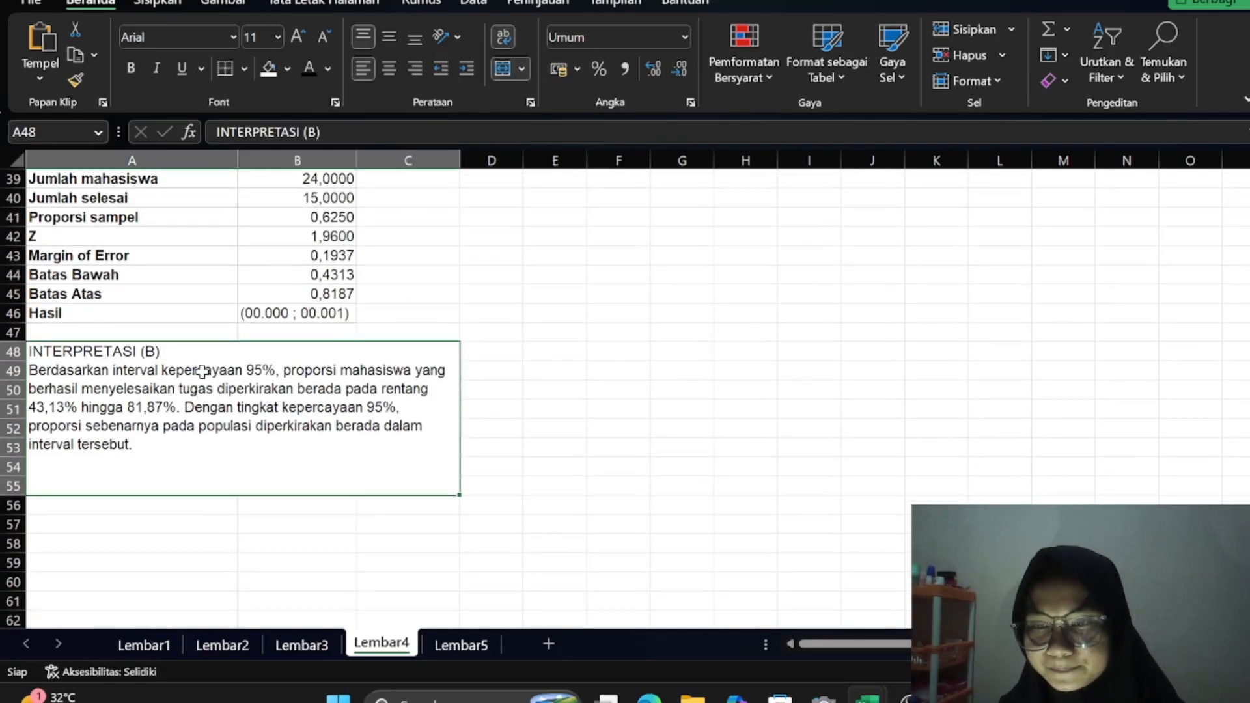
scroll(201, 372, "up", 13)
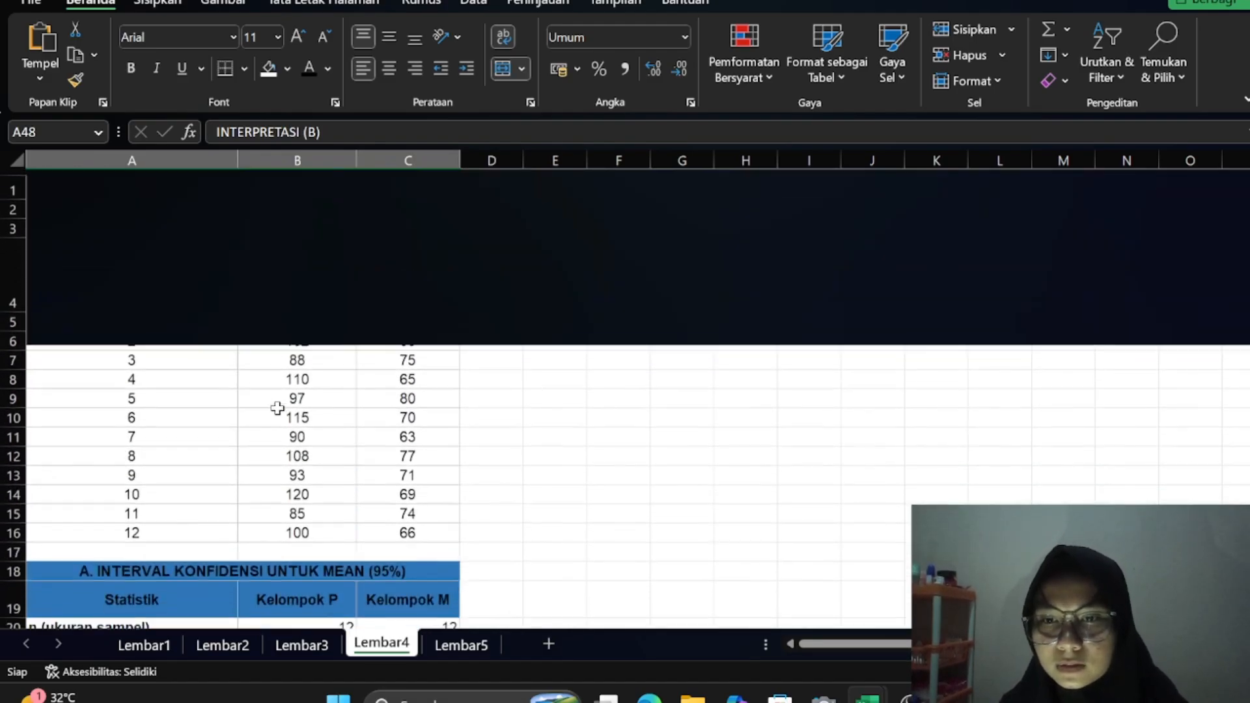
scroll(278, 408, "down", 14)
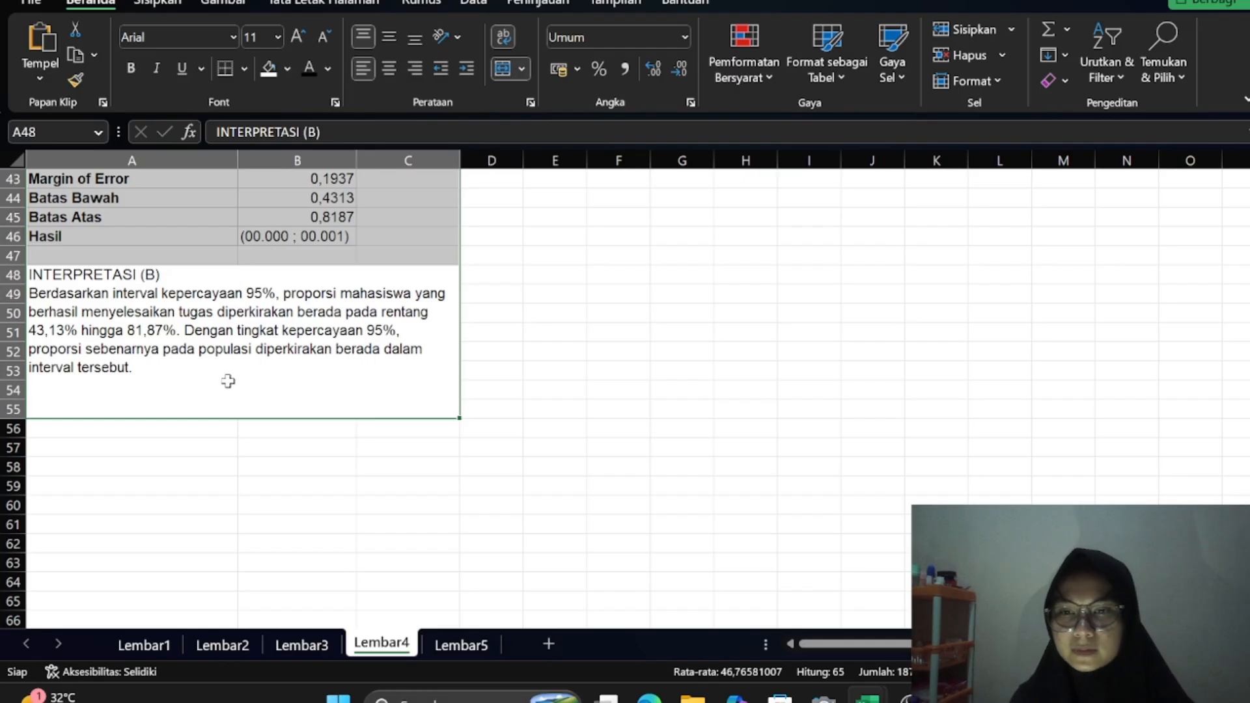
scroll(265, 368, "up", 2)
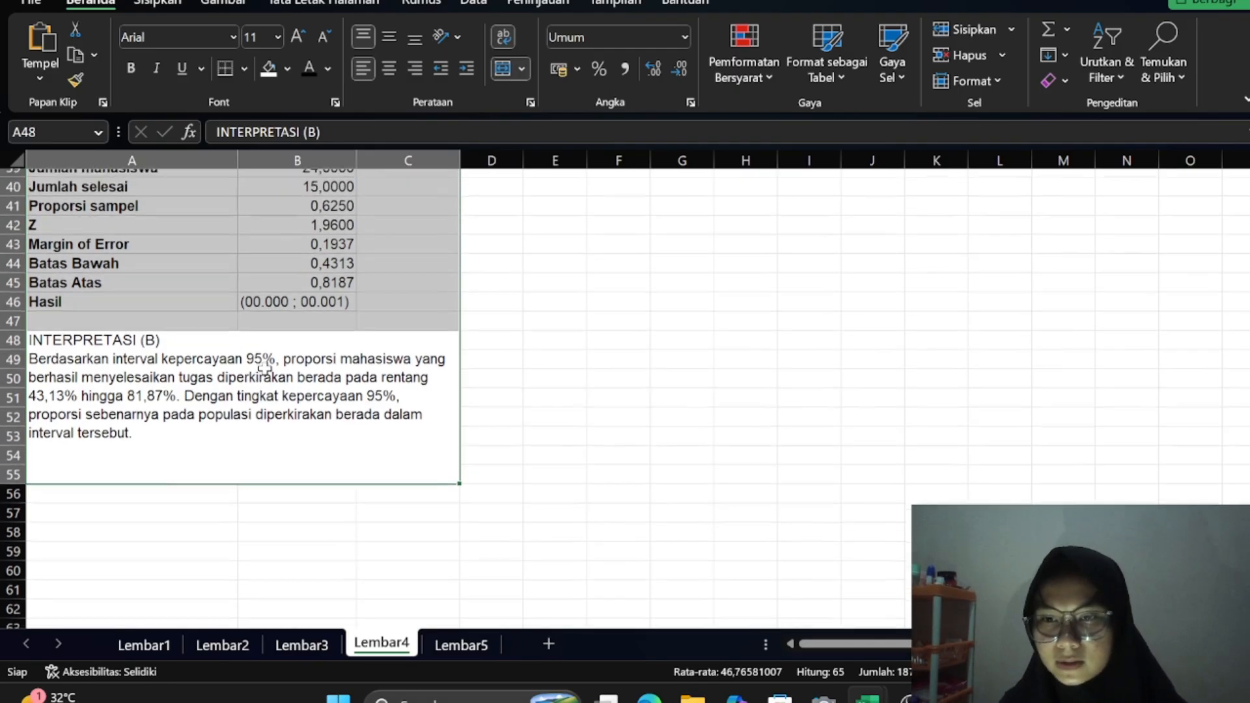
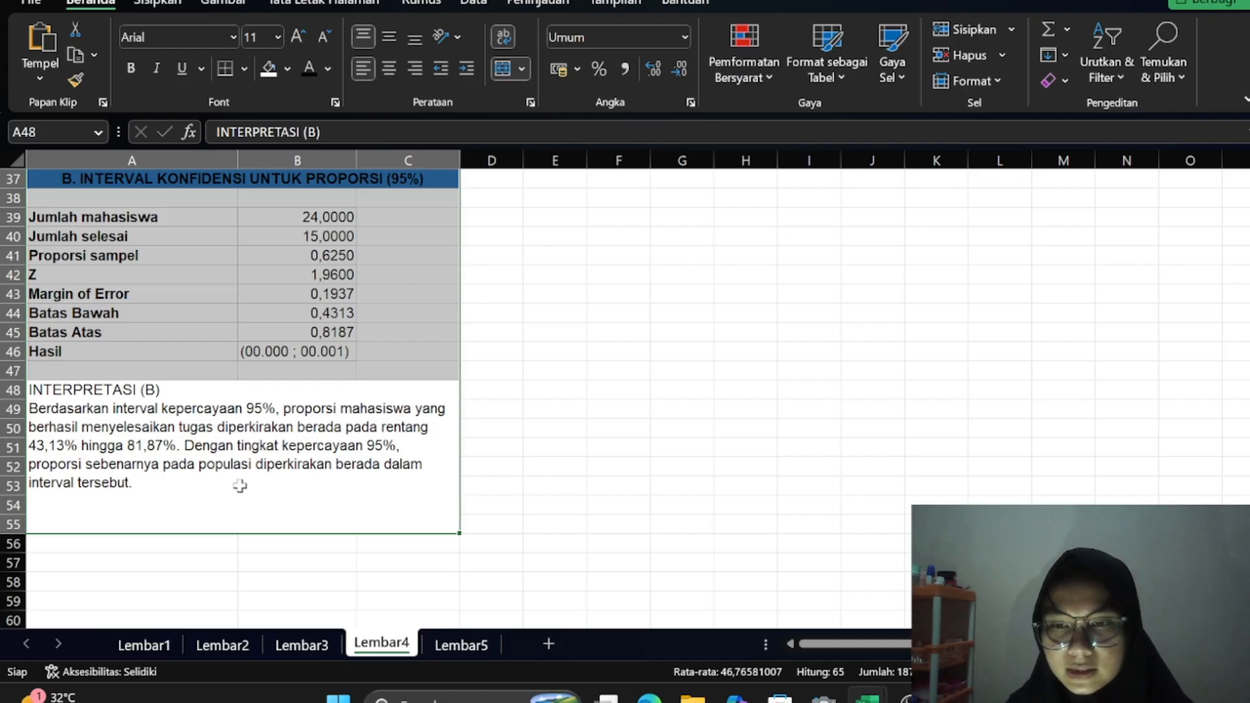
Leave the proportion interval on Lembar4 and open sheet Lembar5 with the exam score data and t-test
left_click(519, 435)
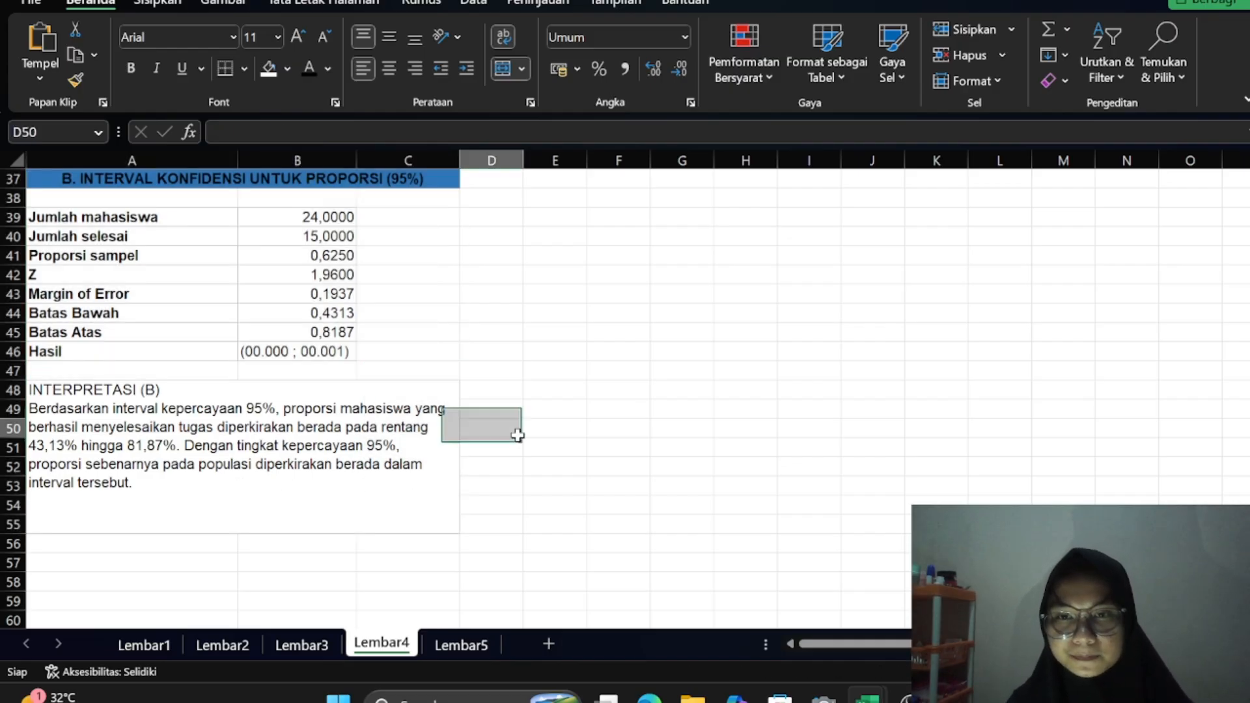
scroll(519, 435, "up", 12)
scroll(518, 437, "down", 5, "ctrl")
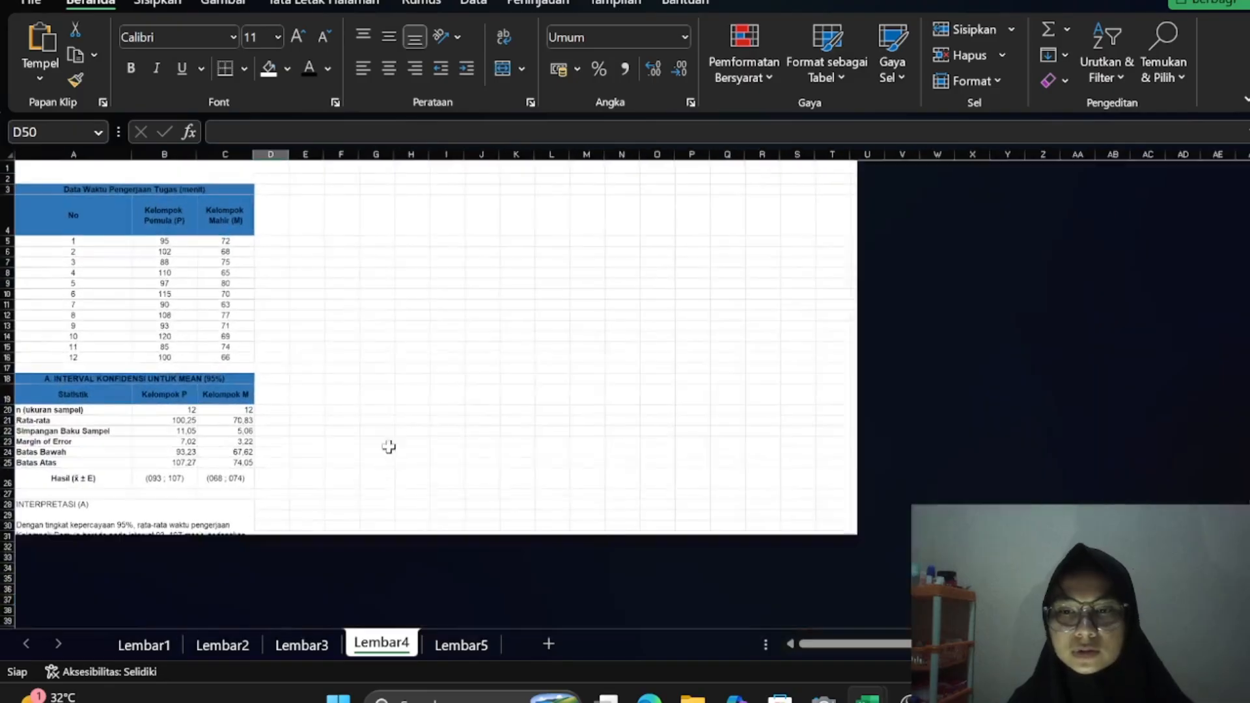
left_click(456, 644)
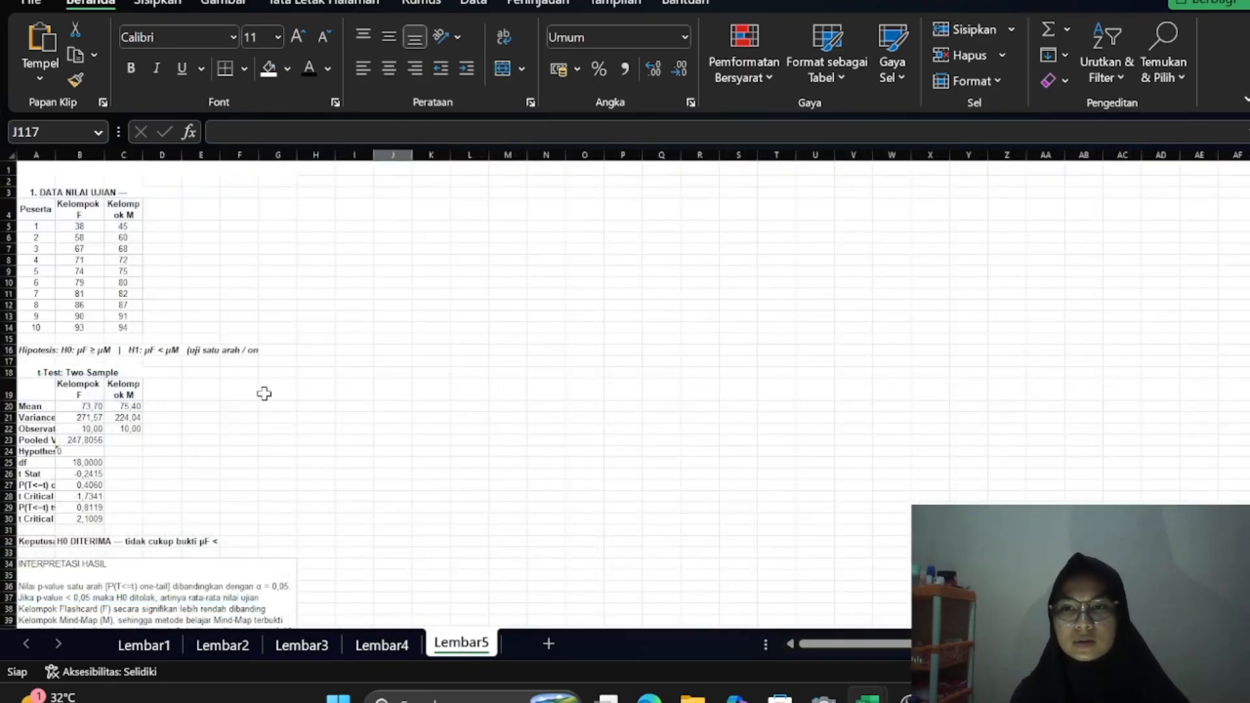
scroll(227, 365, "up", 2, "ctrl")
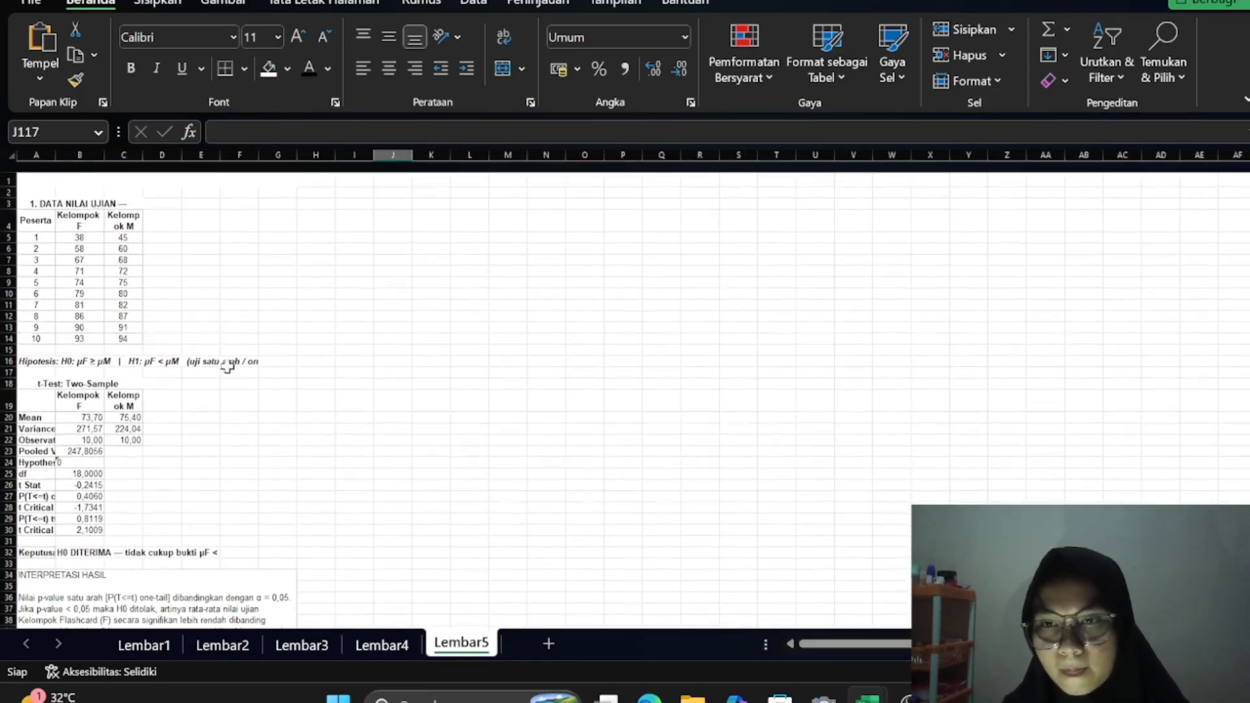
scroll(227, 365, "up", 3, "ctrl")
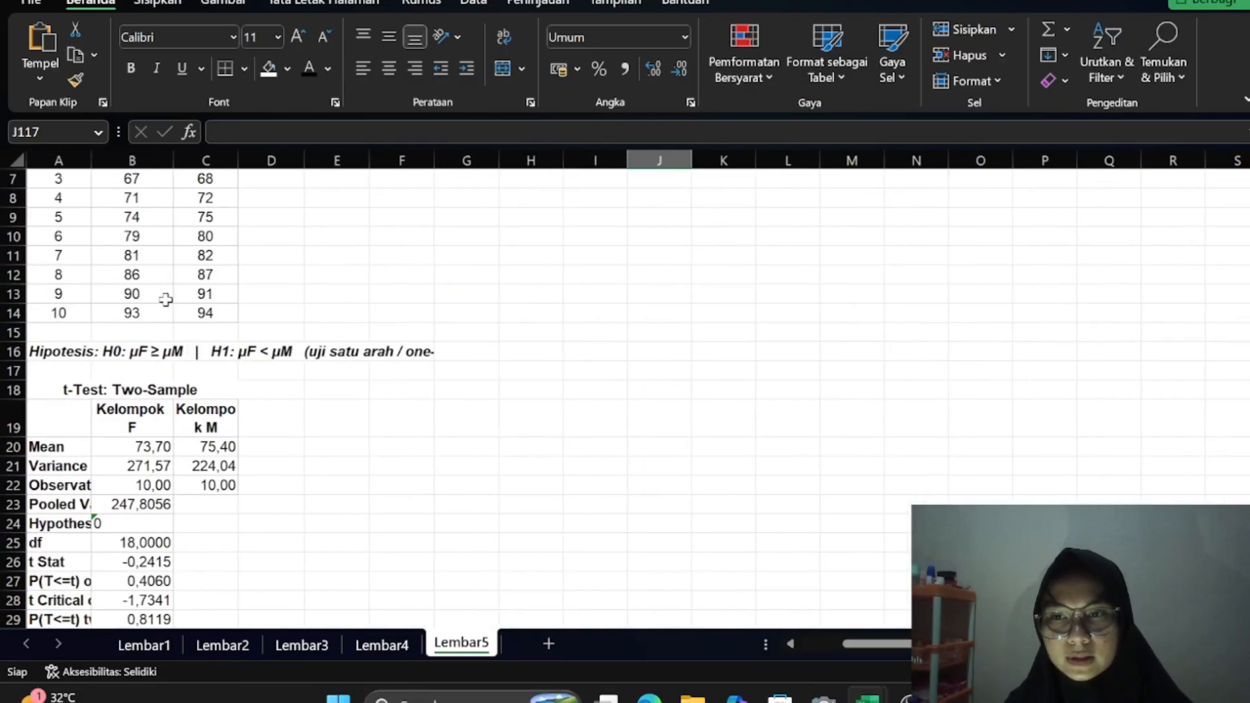
Review the Kelompok F and Kelompok M exam scores per participant and the hypothesis line in row 16
left_click(62, 278)
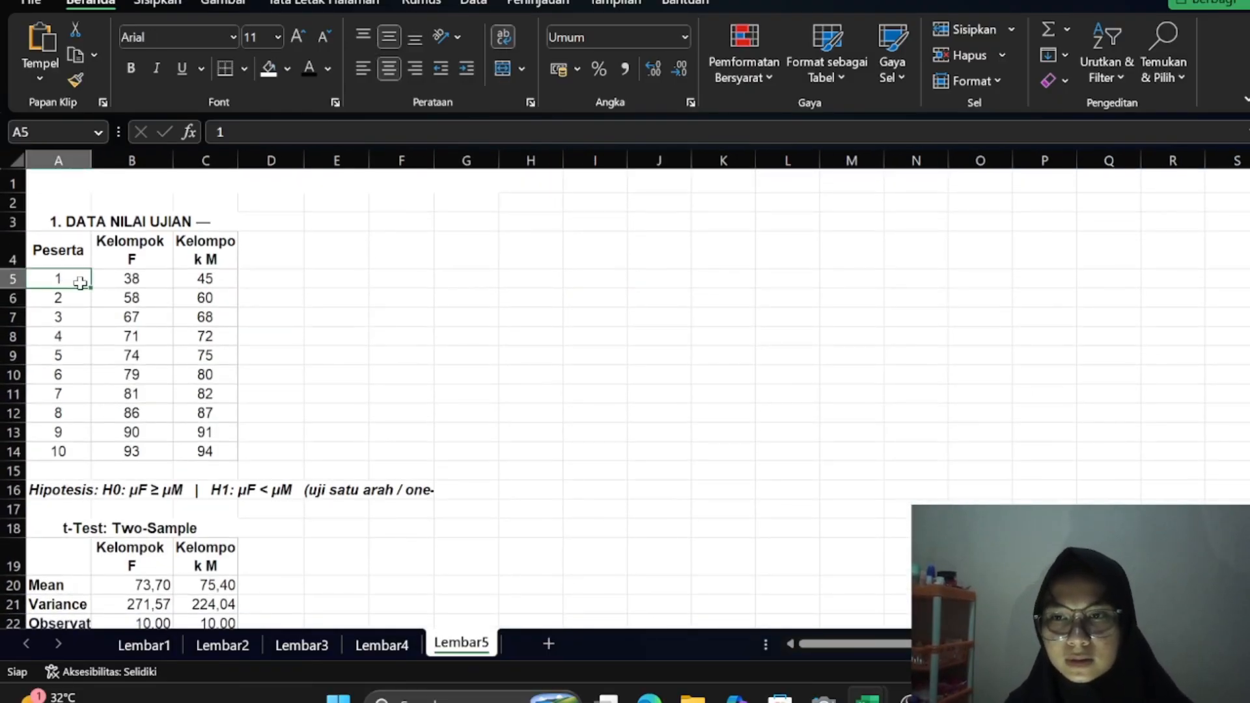
left_click(108, 282)
left_click_drag(201, 280, 202, 355)
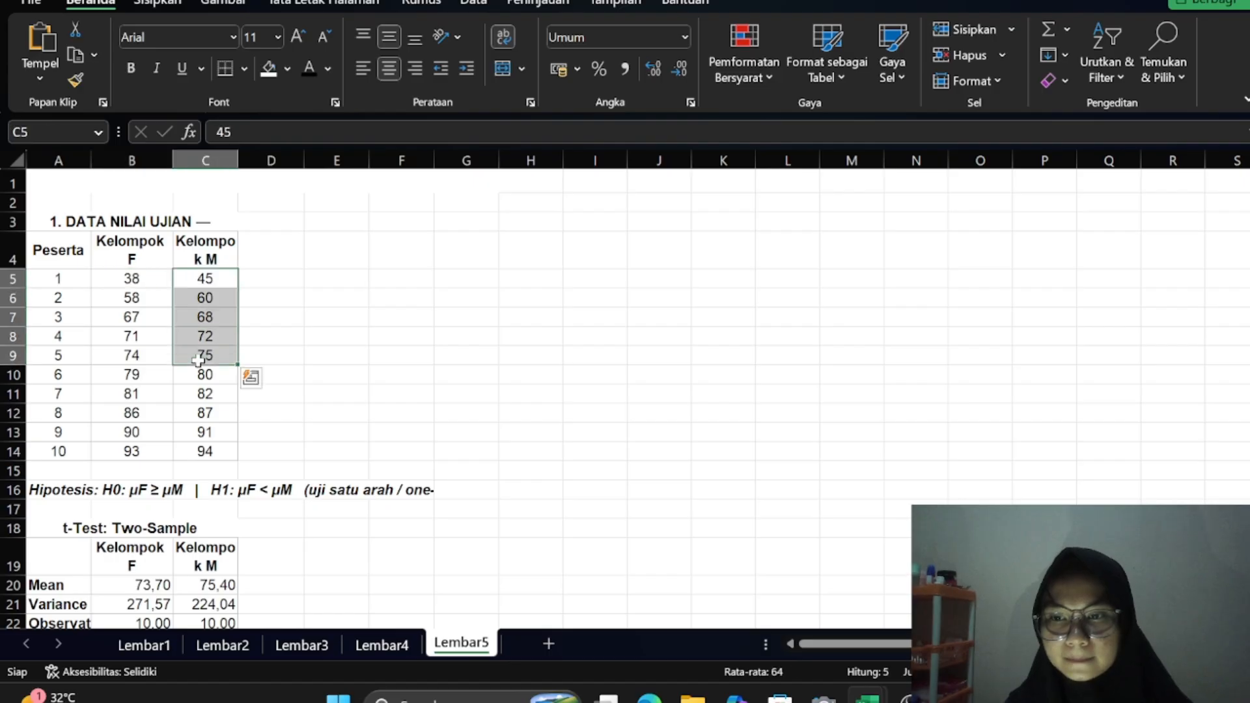
scroll(198, 359, "down", 2)
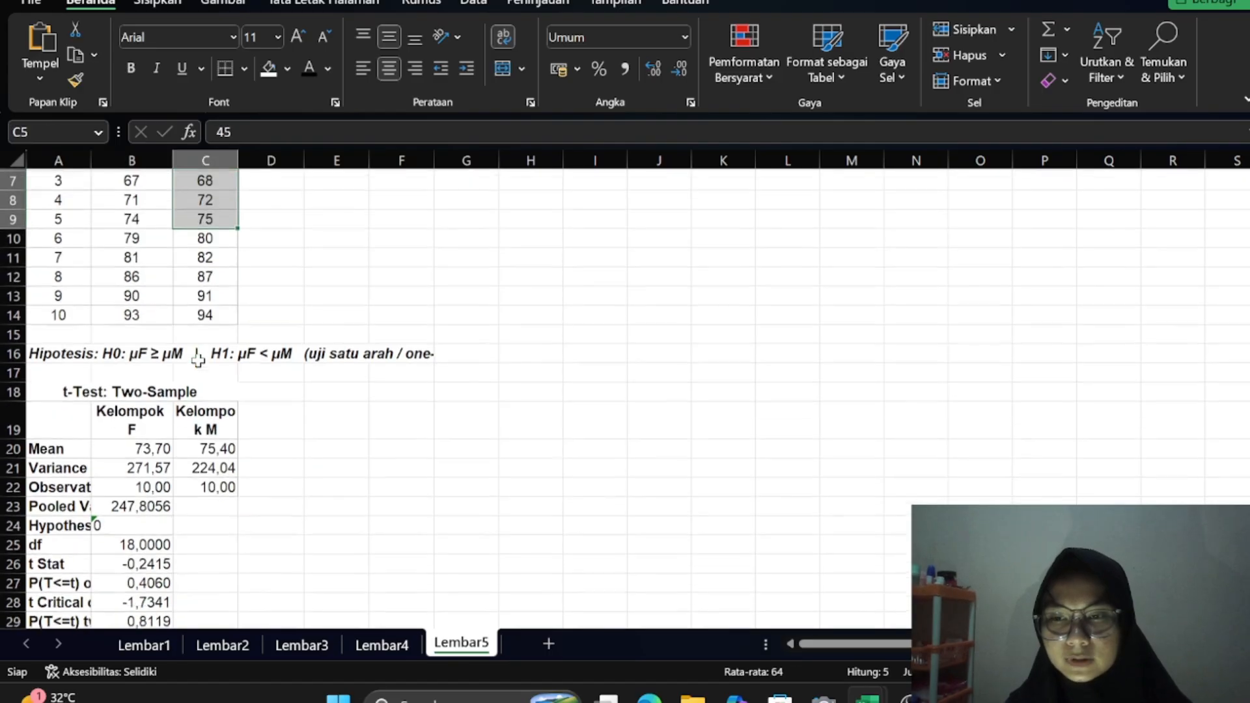
left_click(271, 385)
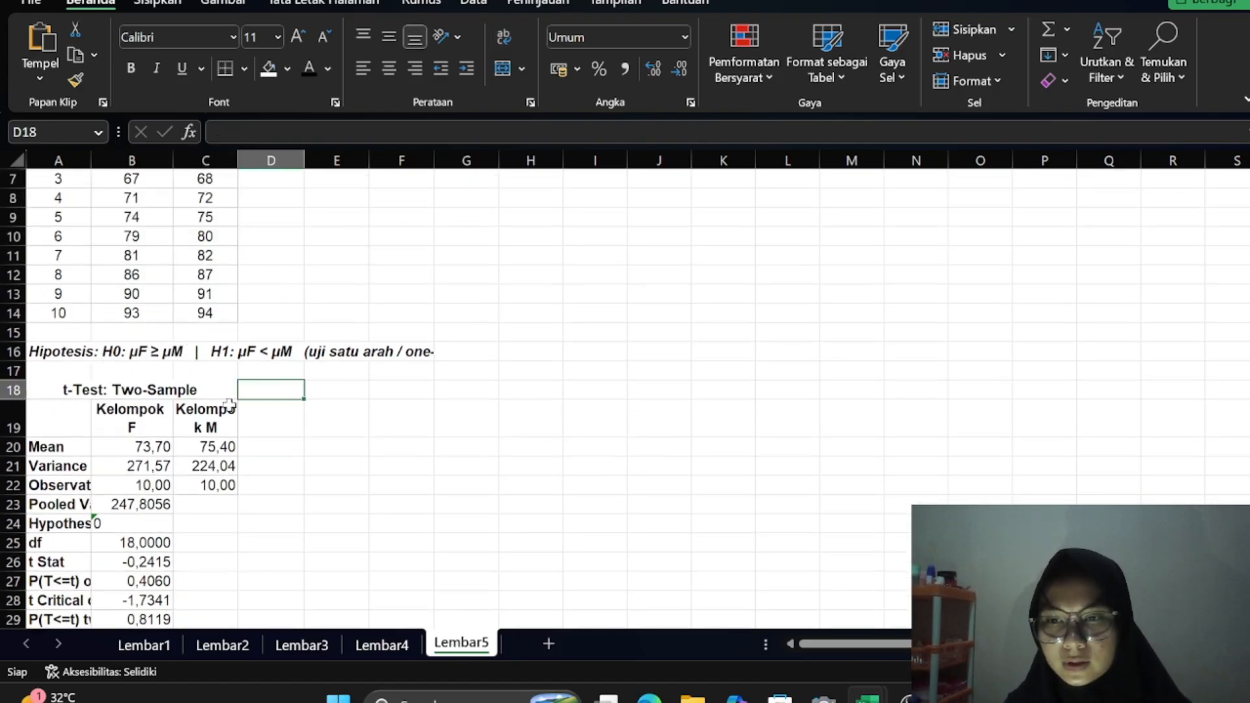
Fit the width of column A to its contents so the t-test row labels can be read in full
scroll(228, 405, "down", 1)
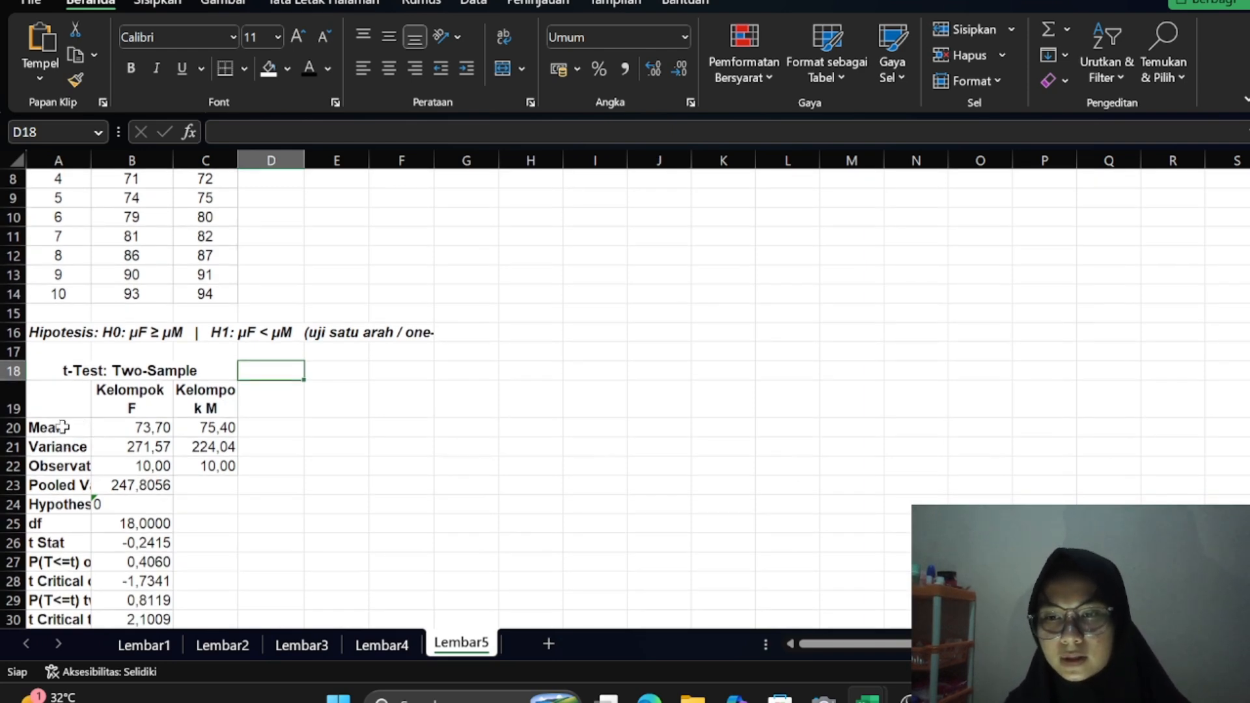
scroll(66, 436, "down", 5)
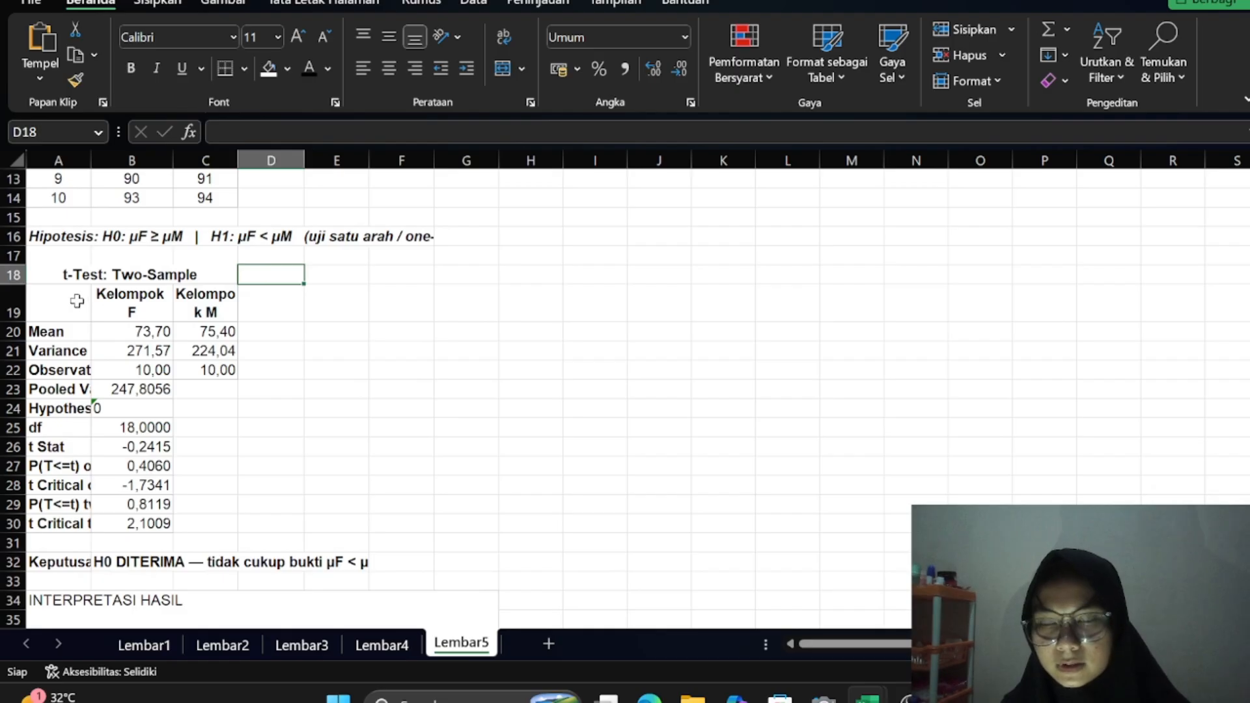
left_click(79, 301)
double_click(92, 306)
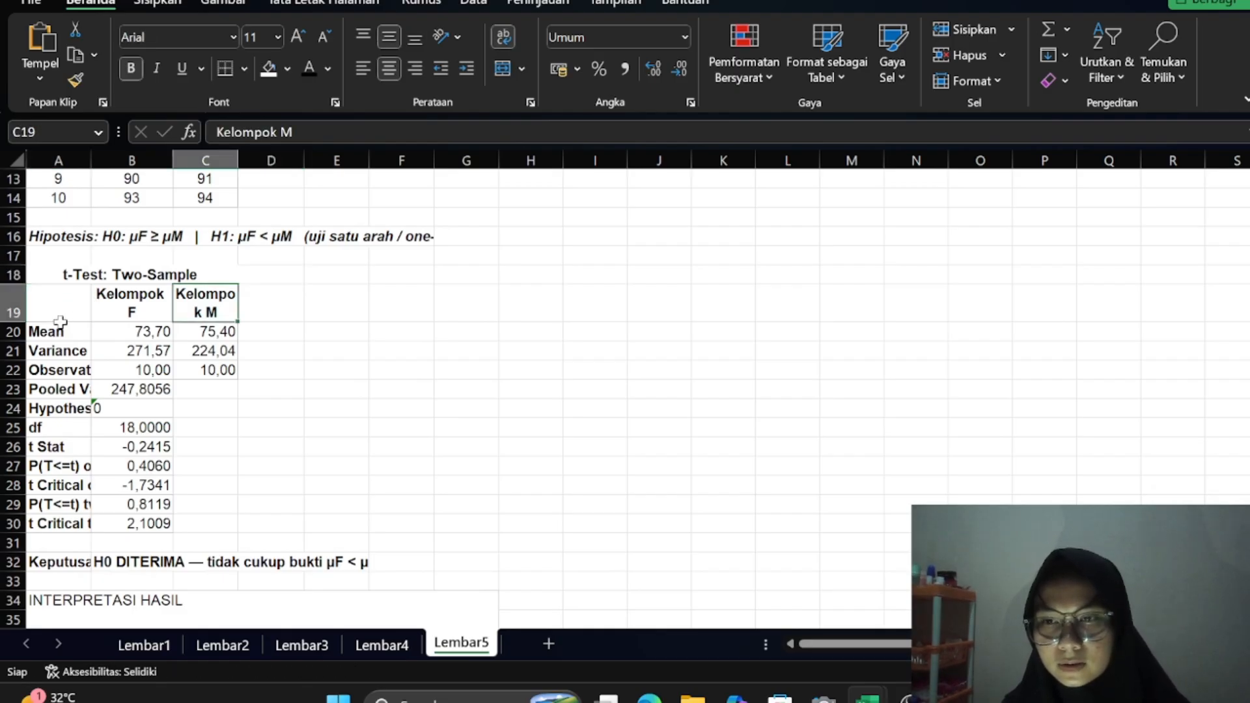
mouse_move(61, 324)
left_mouse_down()
mouse_move(70, 330)
mouse_move(95, 274)
mouse_move(66, 337)
left_mouse_up()
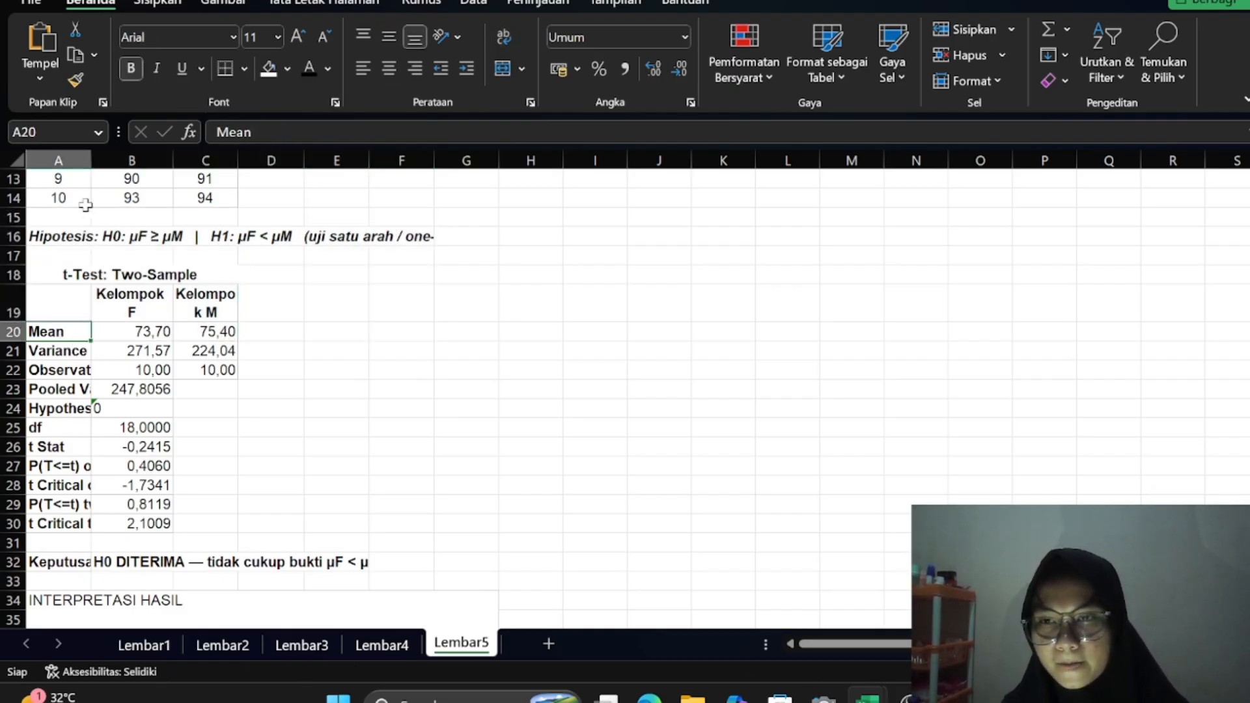
double_click(95, 156)
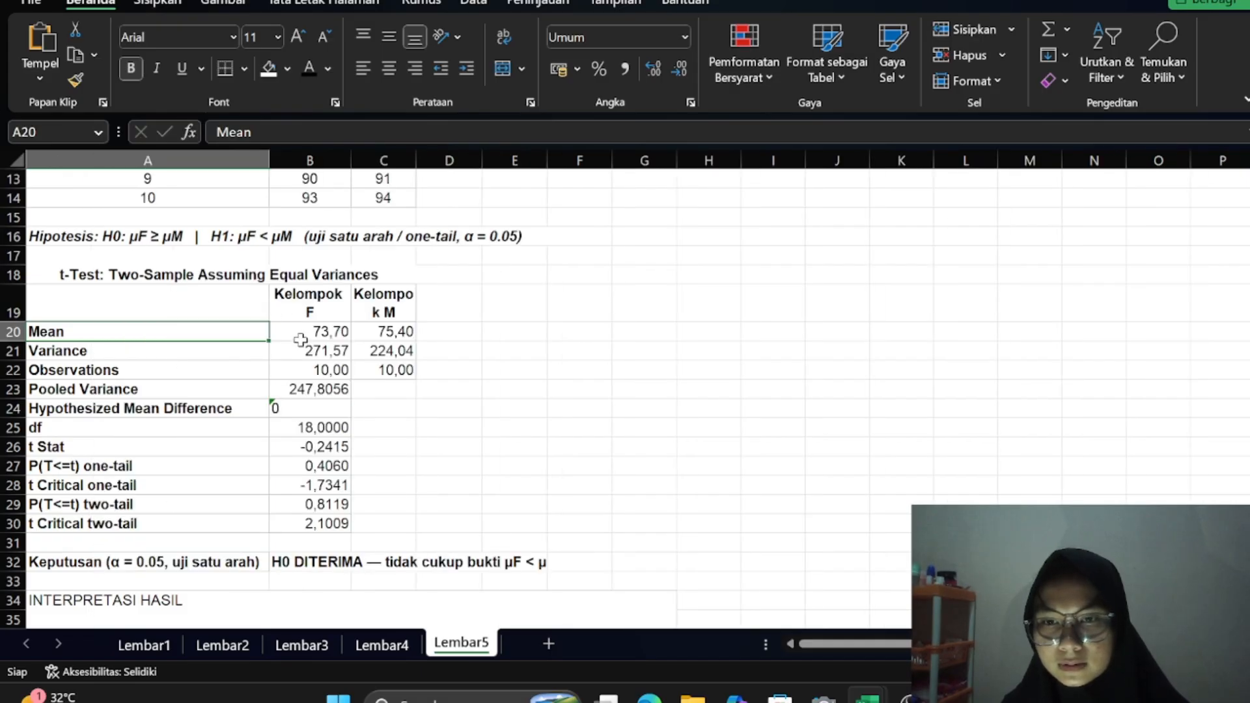
Examine Kelompok F's Mean formula in B20 and trace the score range it references
left_click(282, 300)
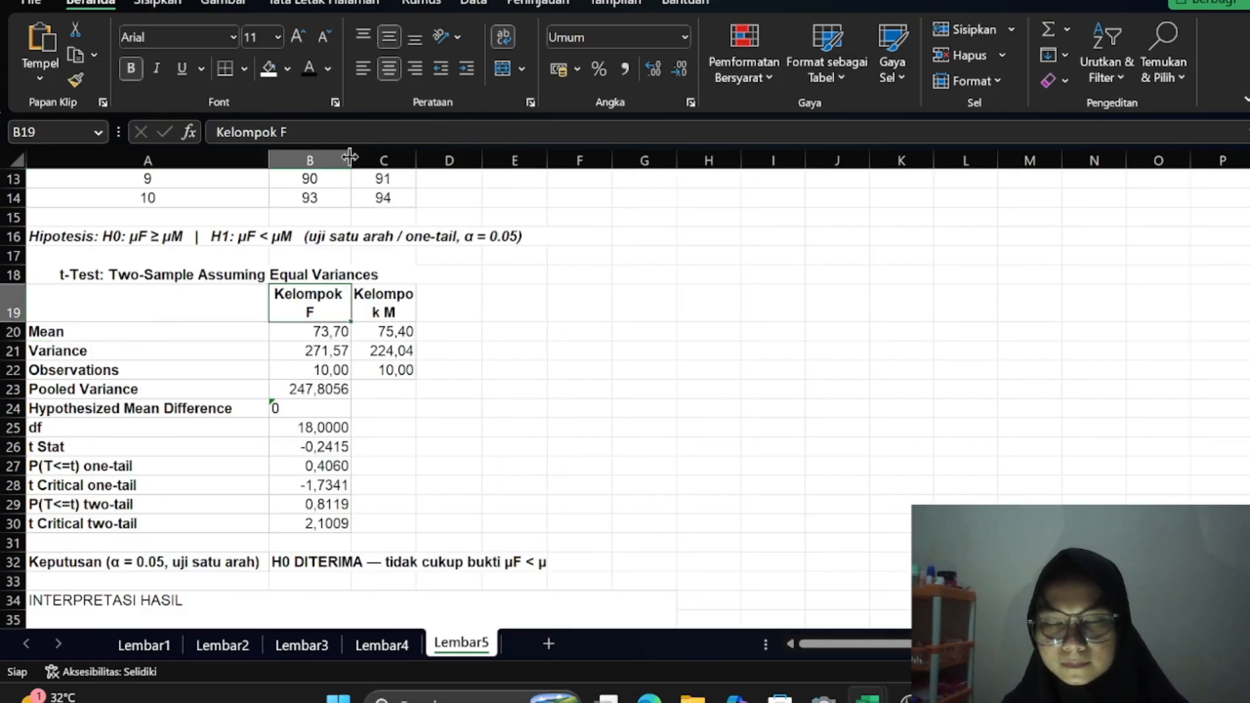
left_click(319, 331)
left_click(332, 131)
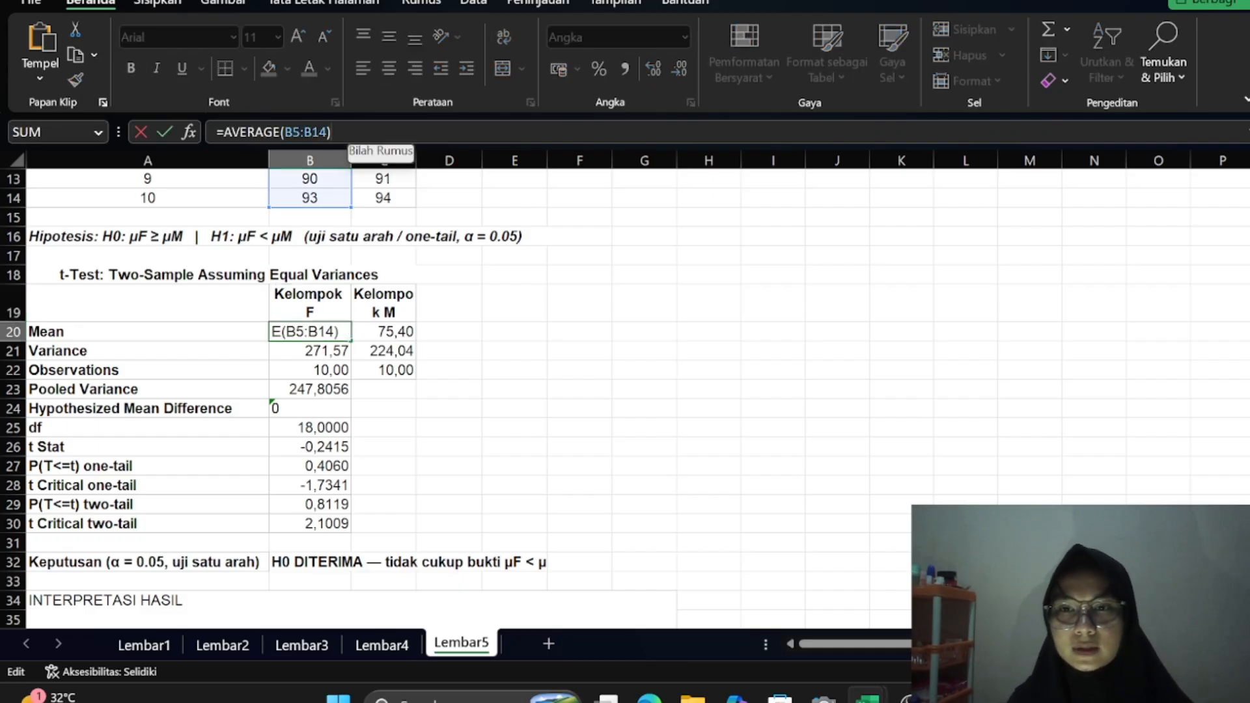
scroll(356, 294, "up", 3)
scroll(356, 294, "up", 1)
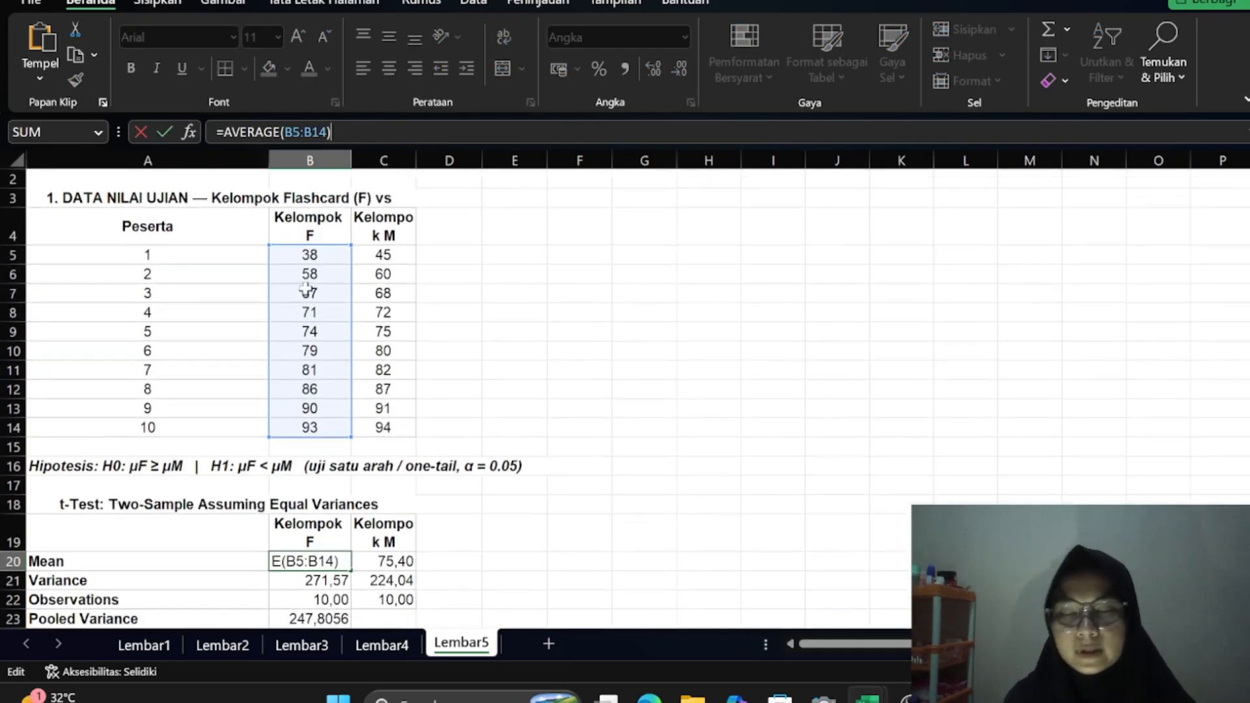
scroll(302, 218, "down", 2)
scroll(310, 303, "up", 1)
scroll(302, 325, "down", 4)
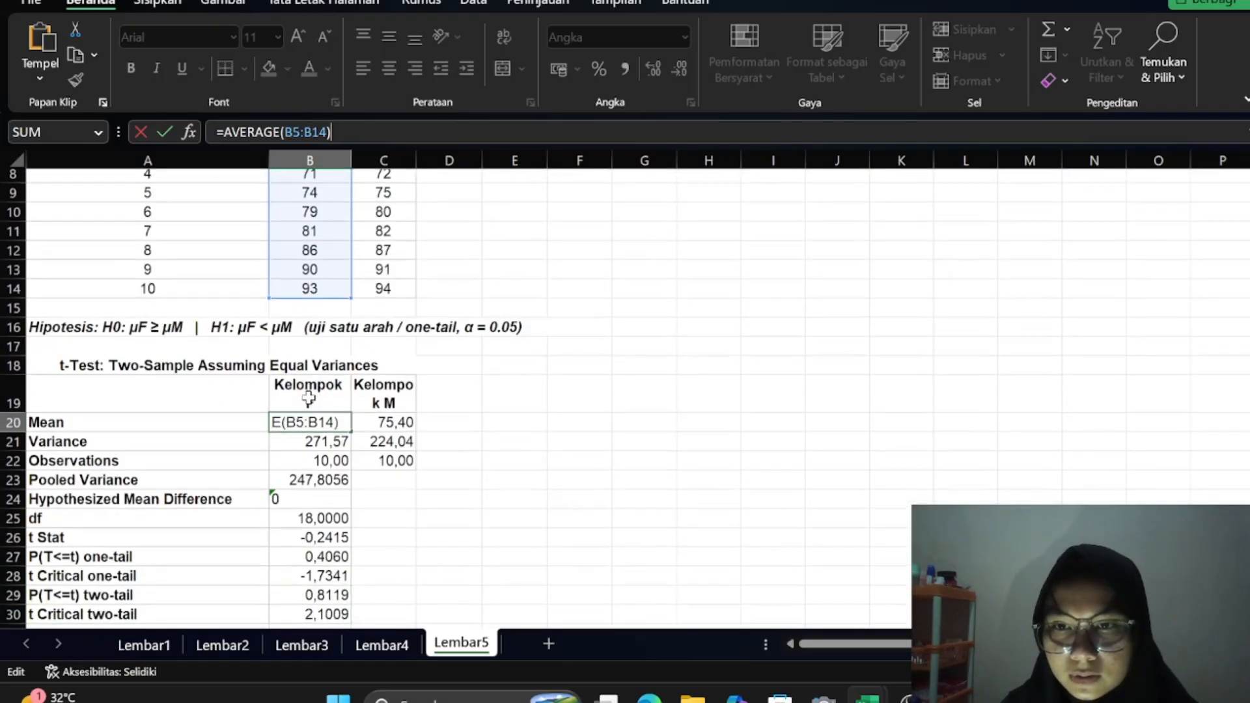
Examine Kelompok F's Variance formula in B21 with its referenced score range highlighted
left_click(299, 353)
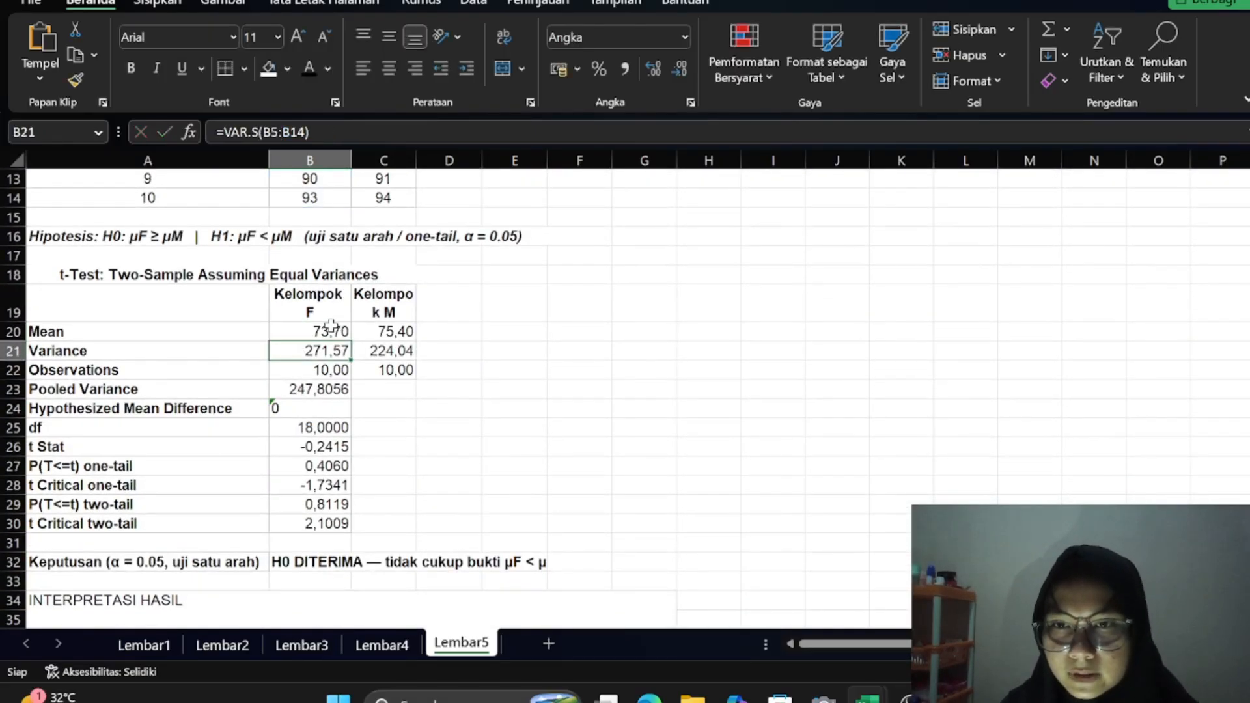
scroll(326, 326, "up", 3)
key("F2")
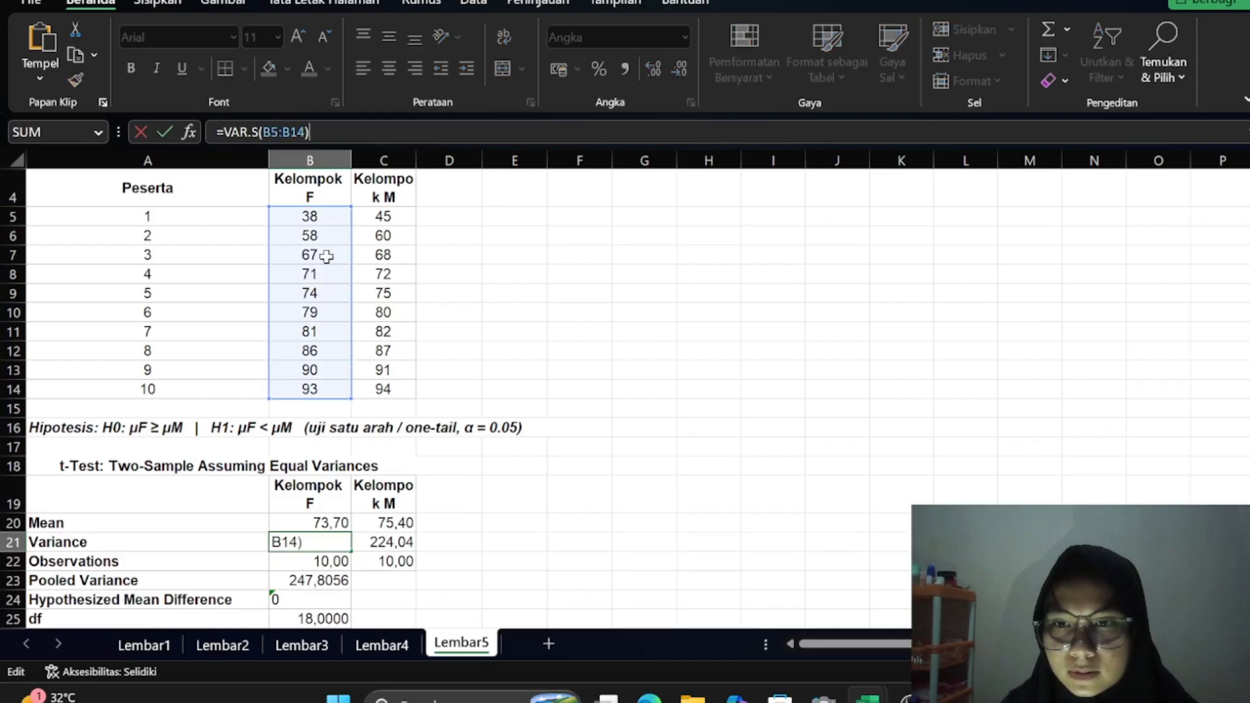
scroll(328, 286, "down", 2)
key("Return")
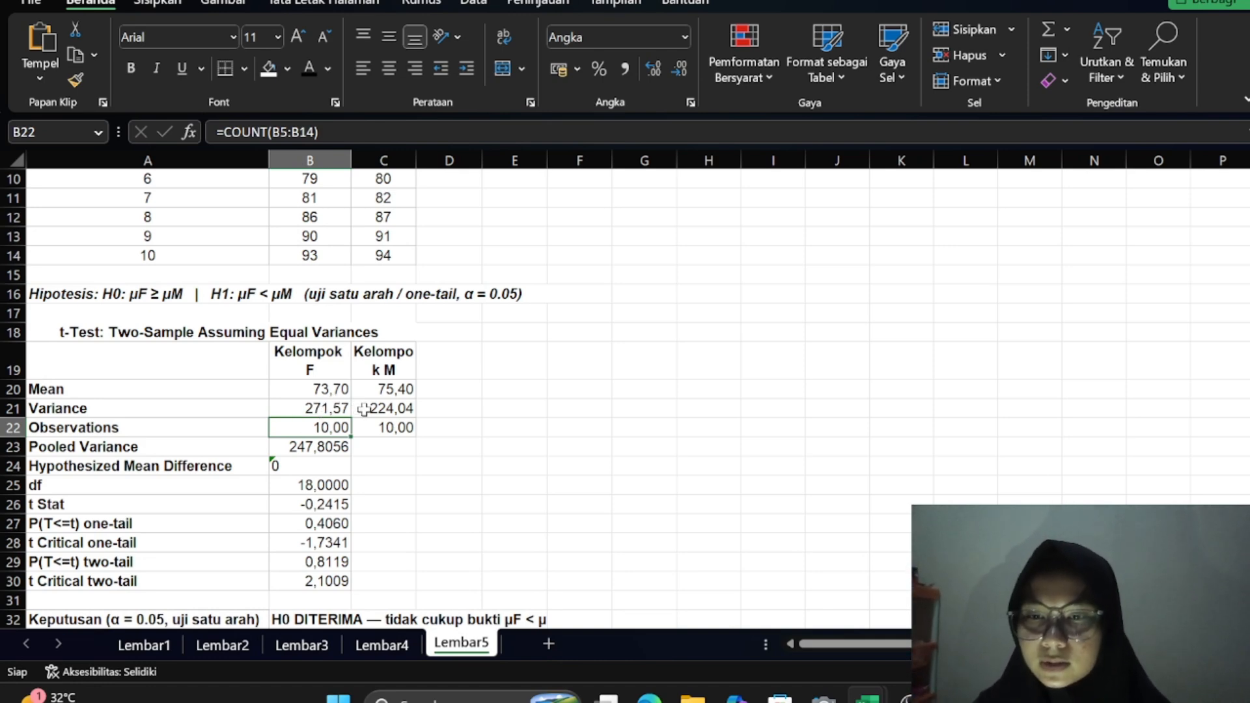
Examine Kelompok M's Mean formula in C20 and Variance formula in C21, including the score range they reference
left_click(376, 393)
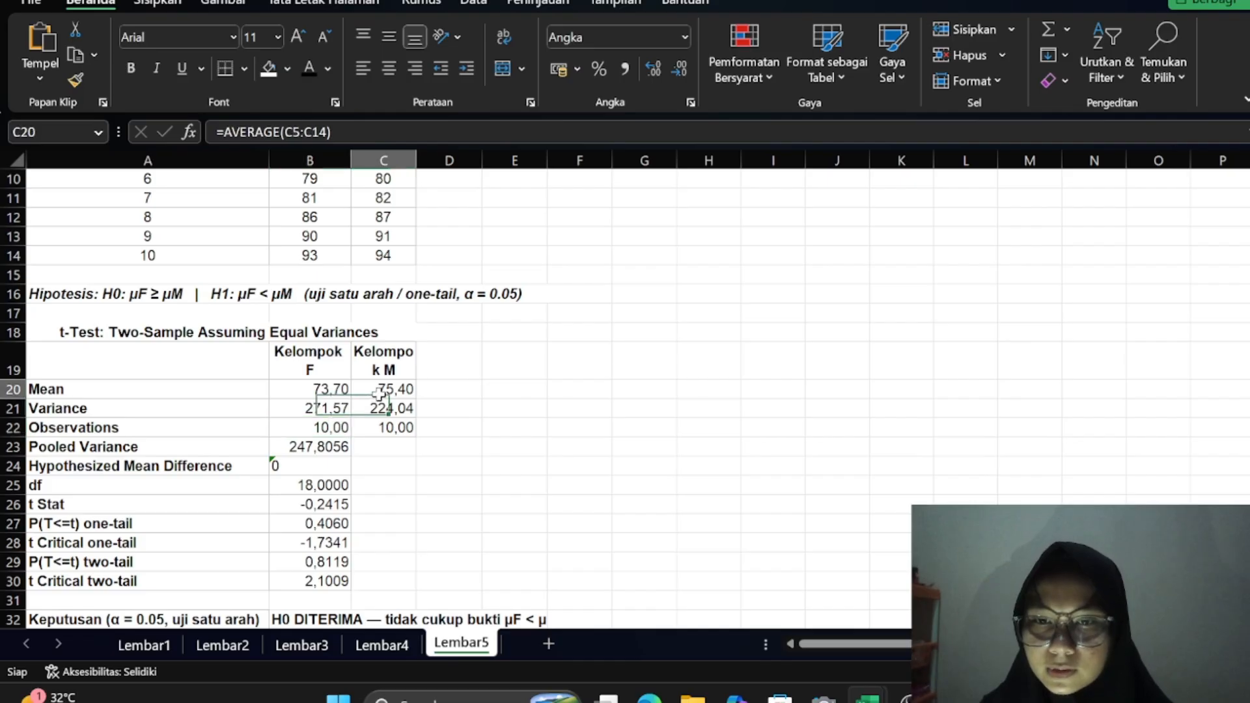
key("F2")
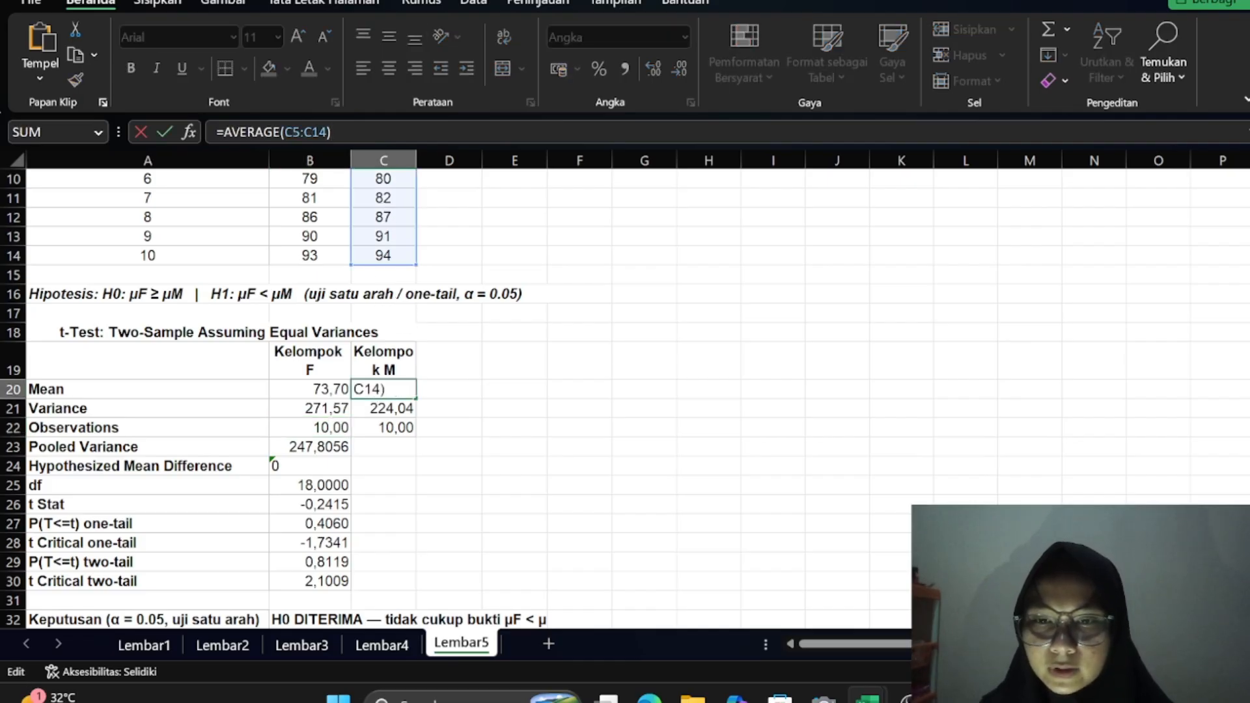
key("Return")
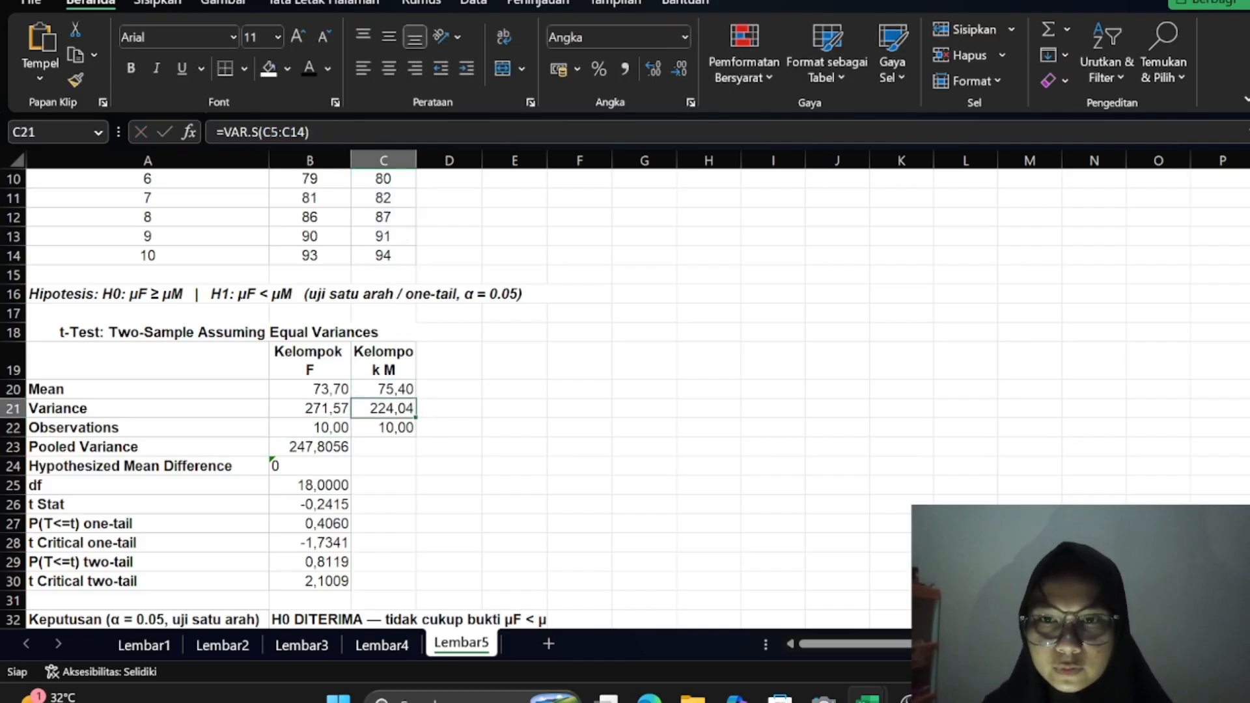
key("F2")
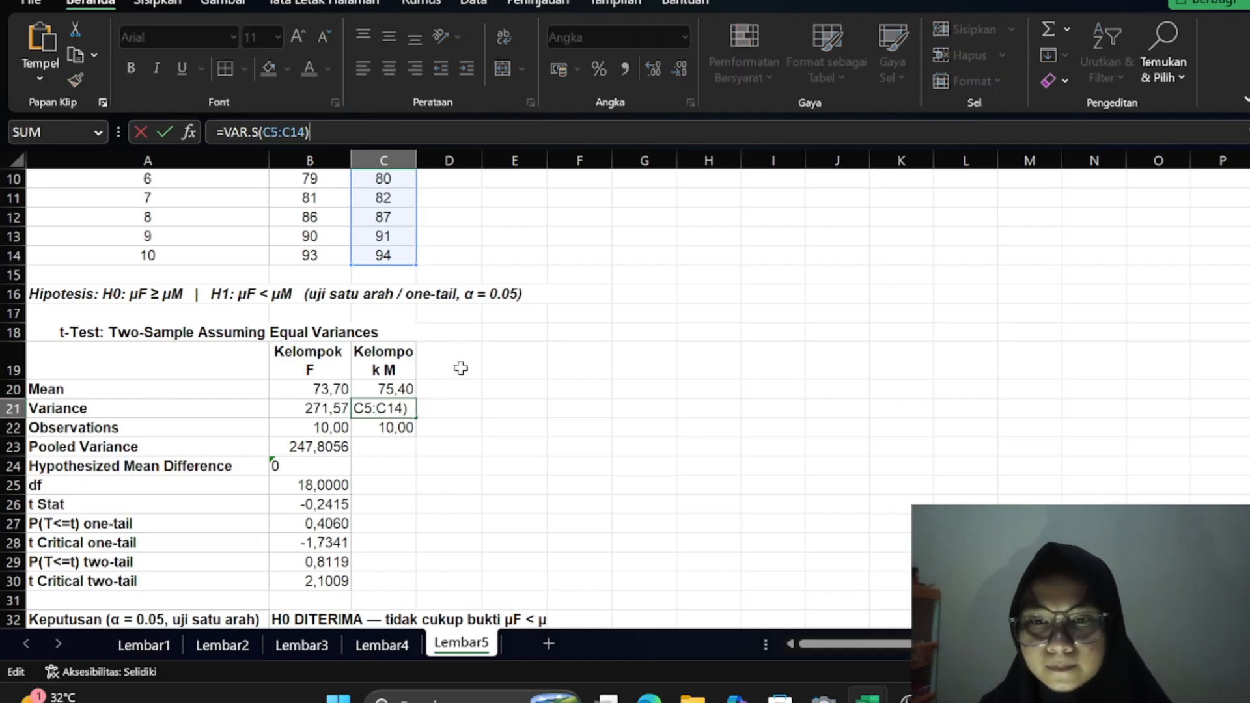
key("Return")
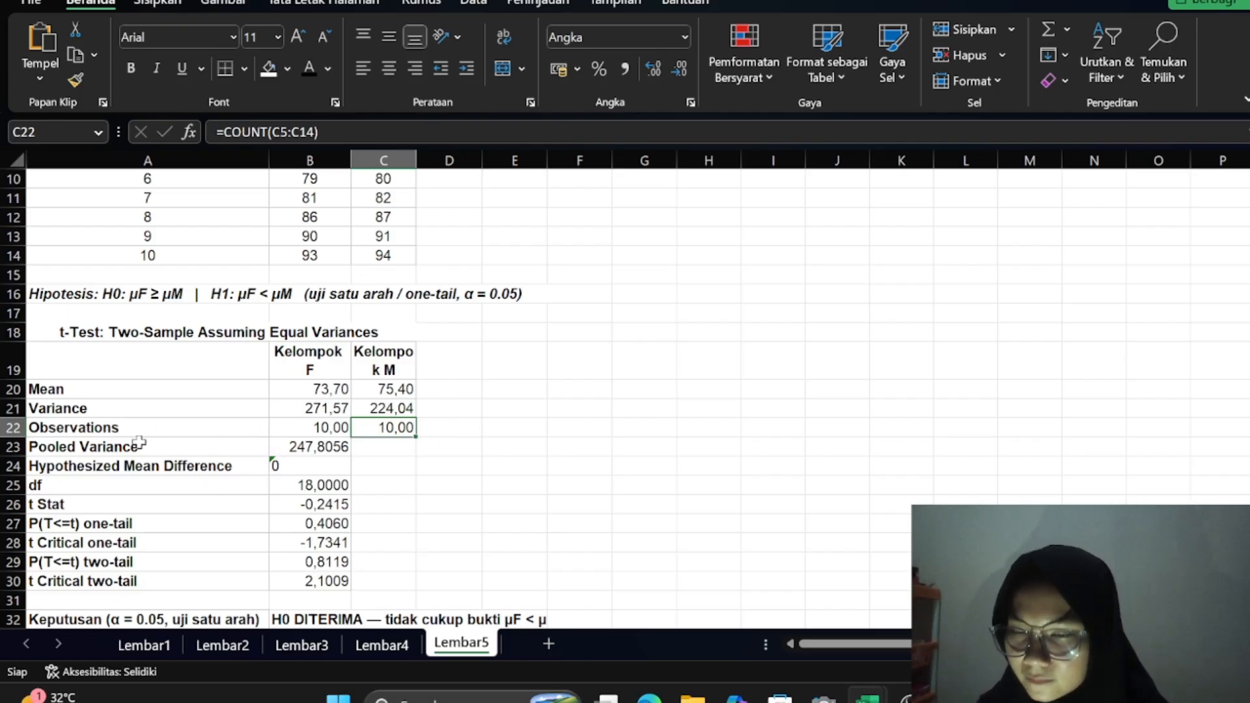
Examine the Observations formulas in B22 and C22 for both groups with their referenced ranges highlighted
left_click(309, 428)
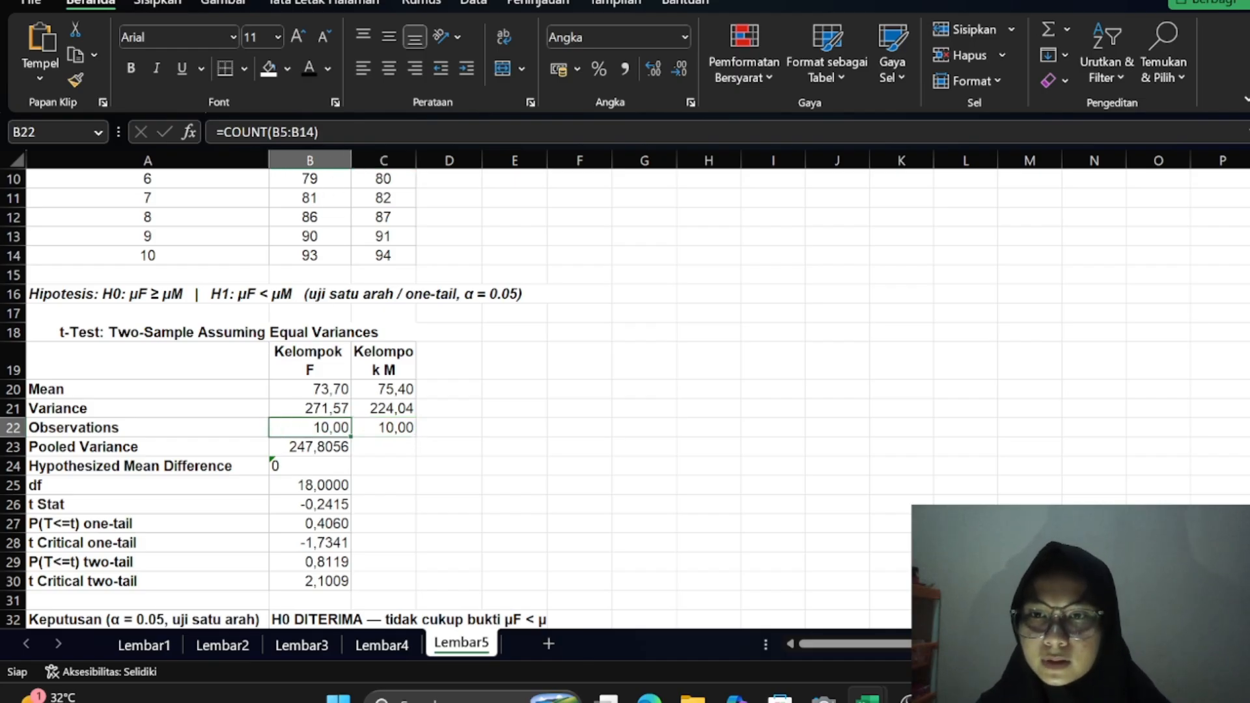
key("F2")
scroll(318, 433, "up", 2)
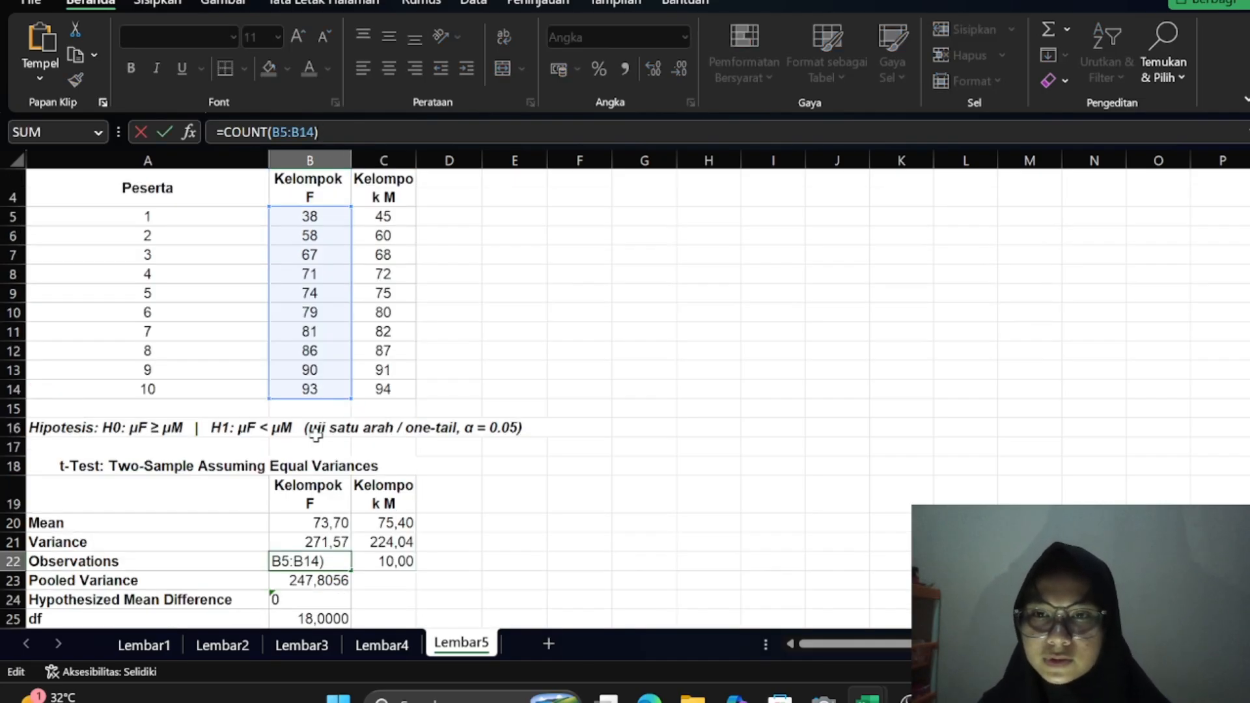
scroll(315, 389, "down", 3)
key("Return")
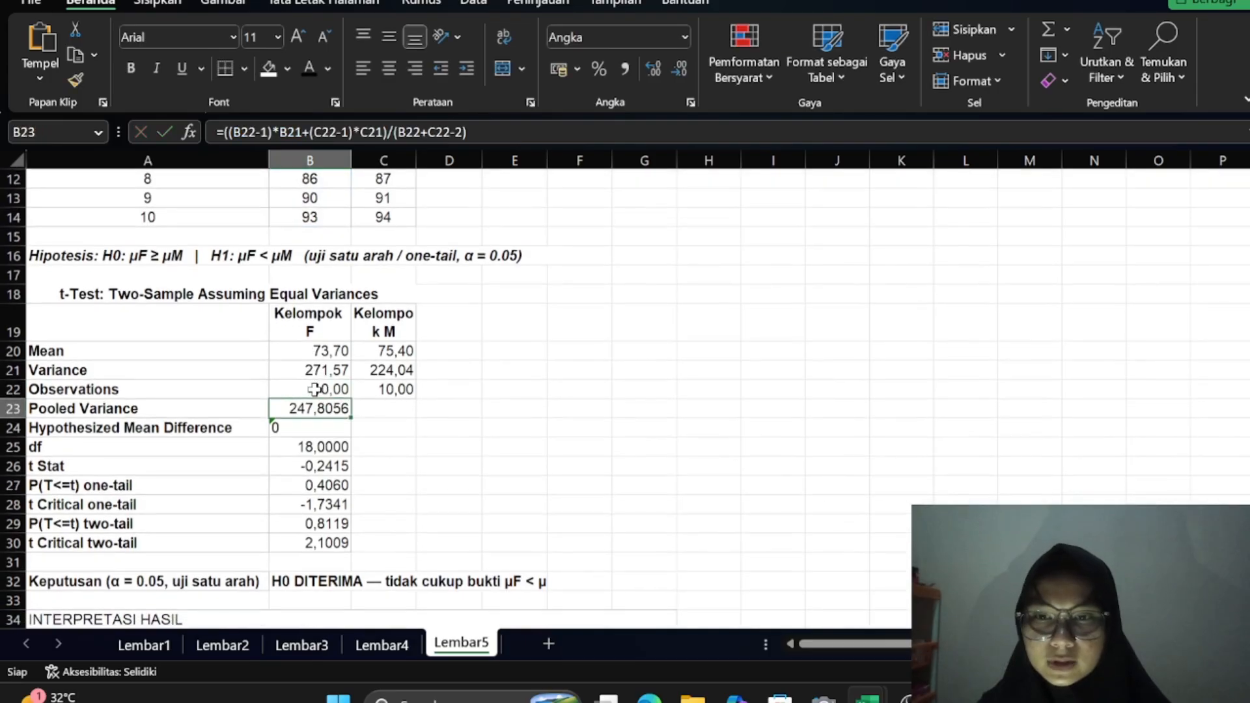
left_click(389, 390)
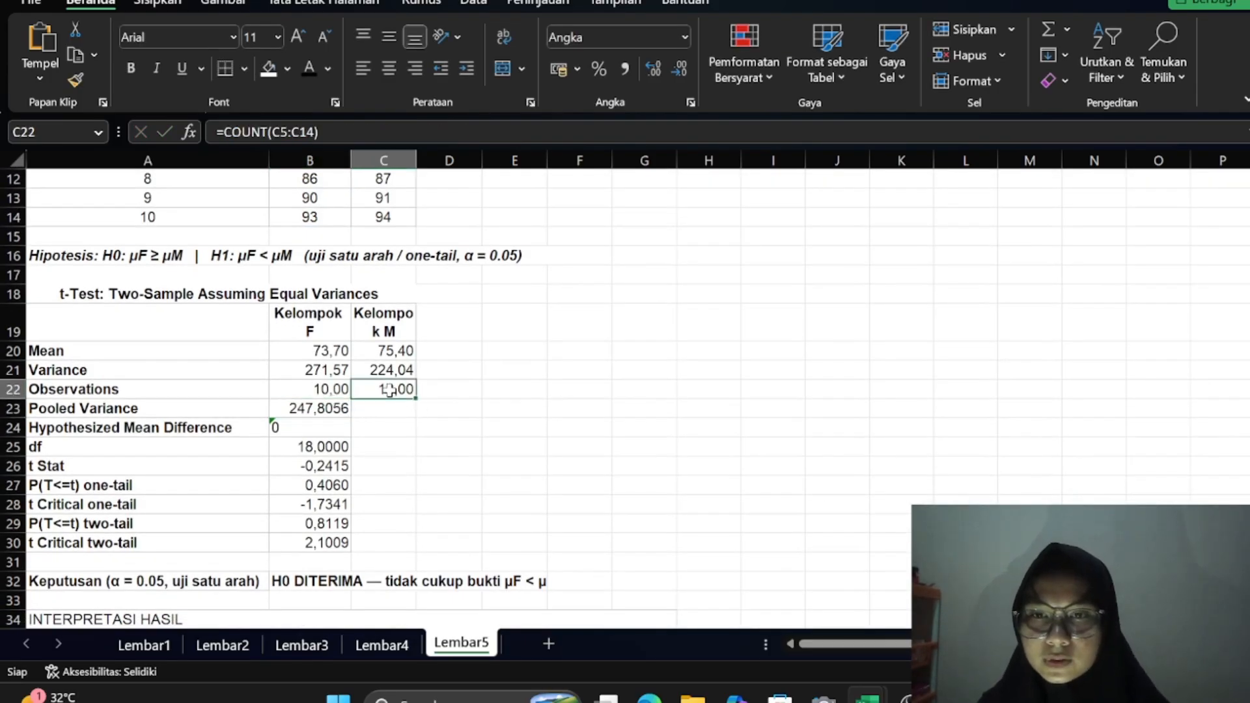
key("F2")
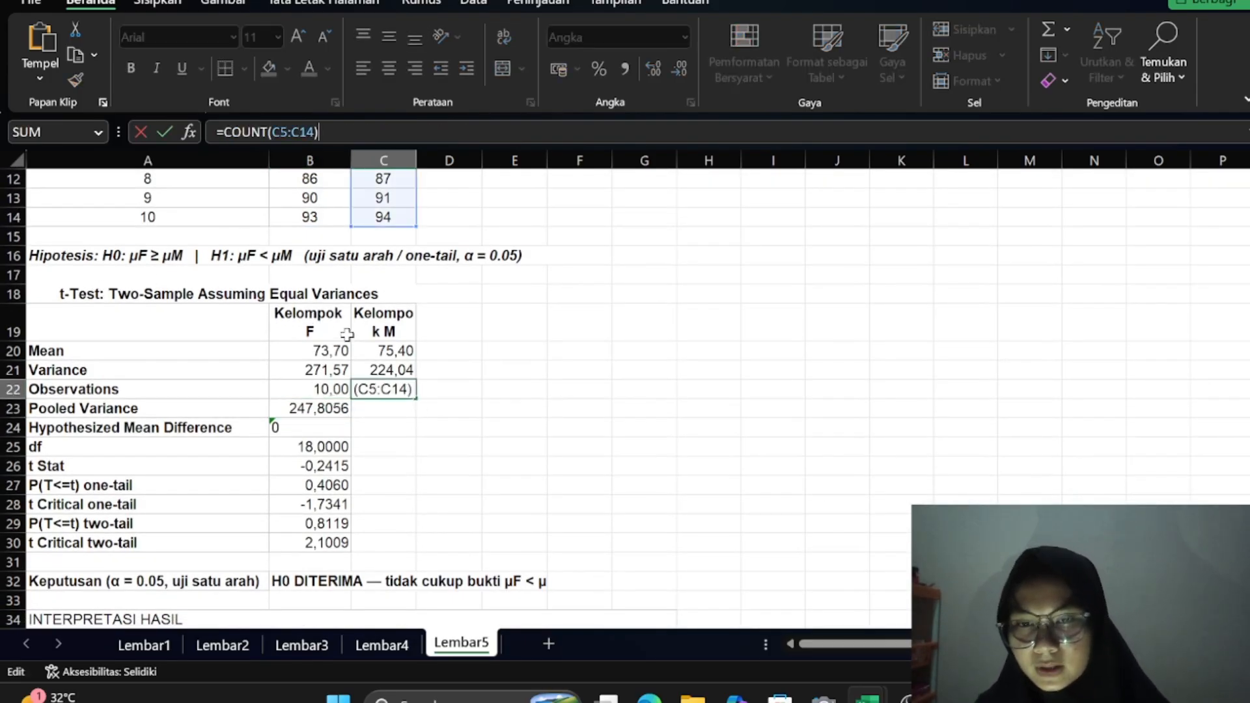
key("Return")
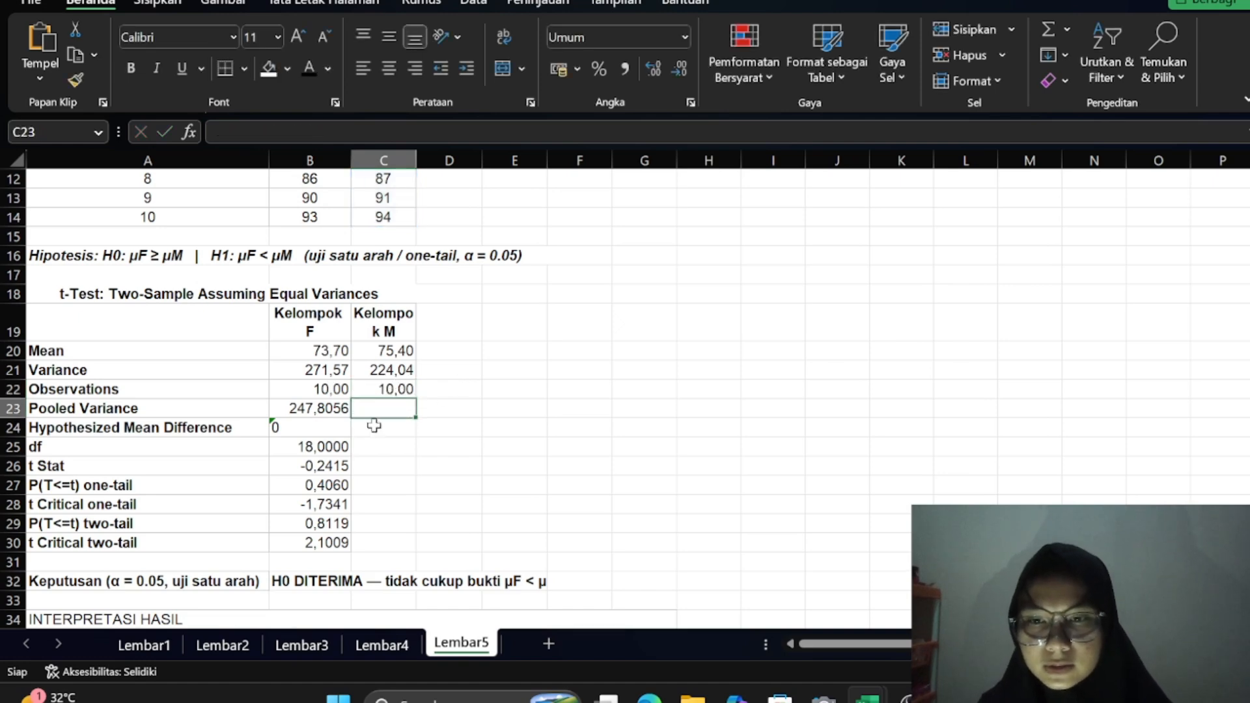
Examine the Pooled Variance formula in B23 with the variance and observation cells it references highlighted
left_click(325, 410)
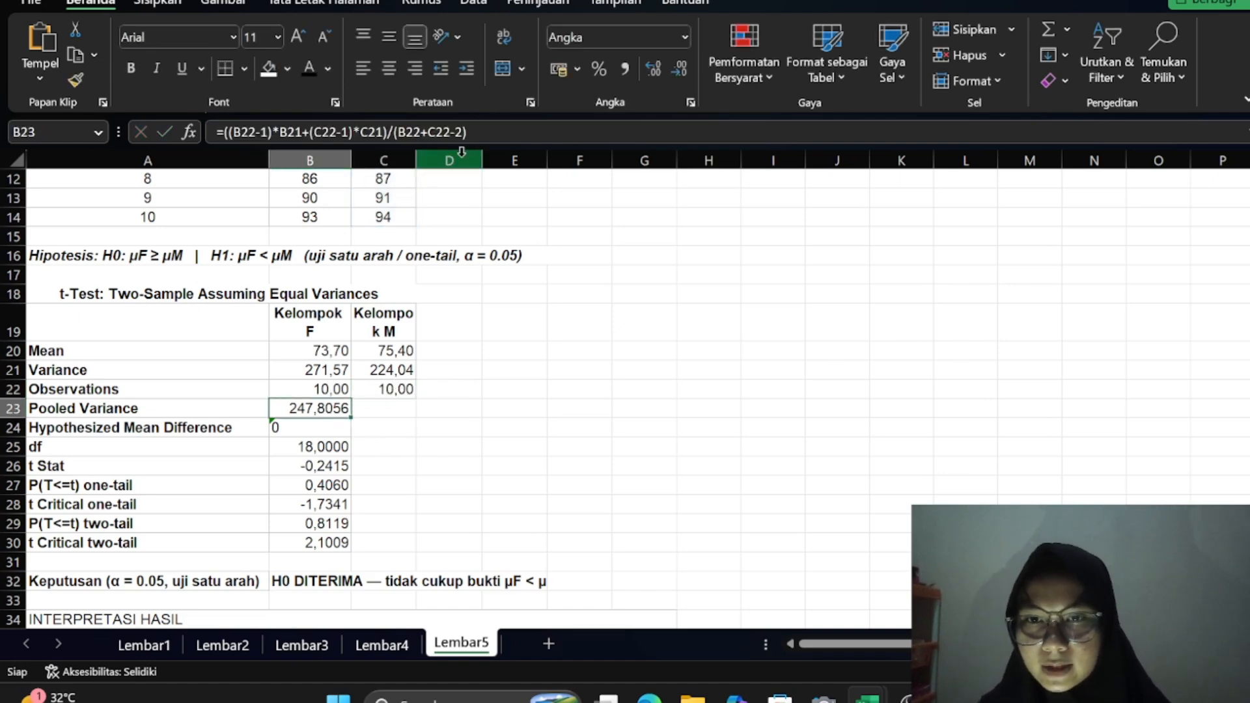
key("F2")
scroll(355, 325, "up", 2)
scroll(310, 579, "down", 4)
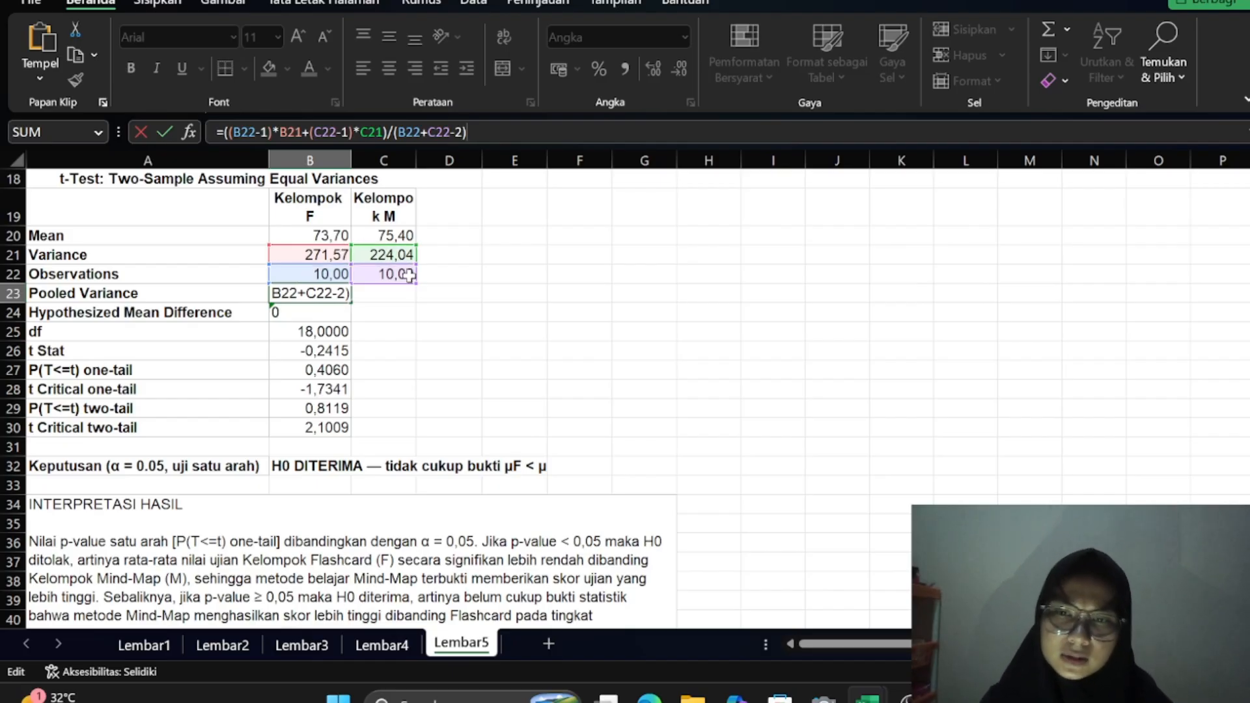
key("Return")
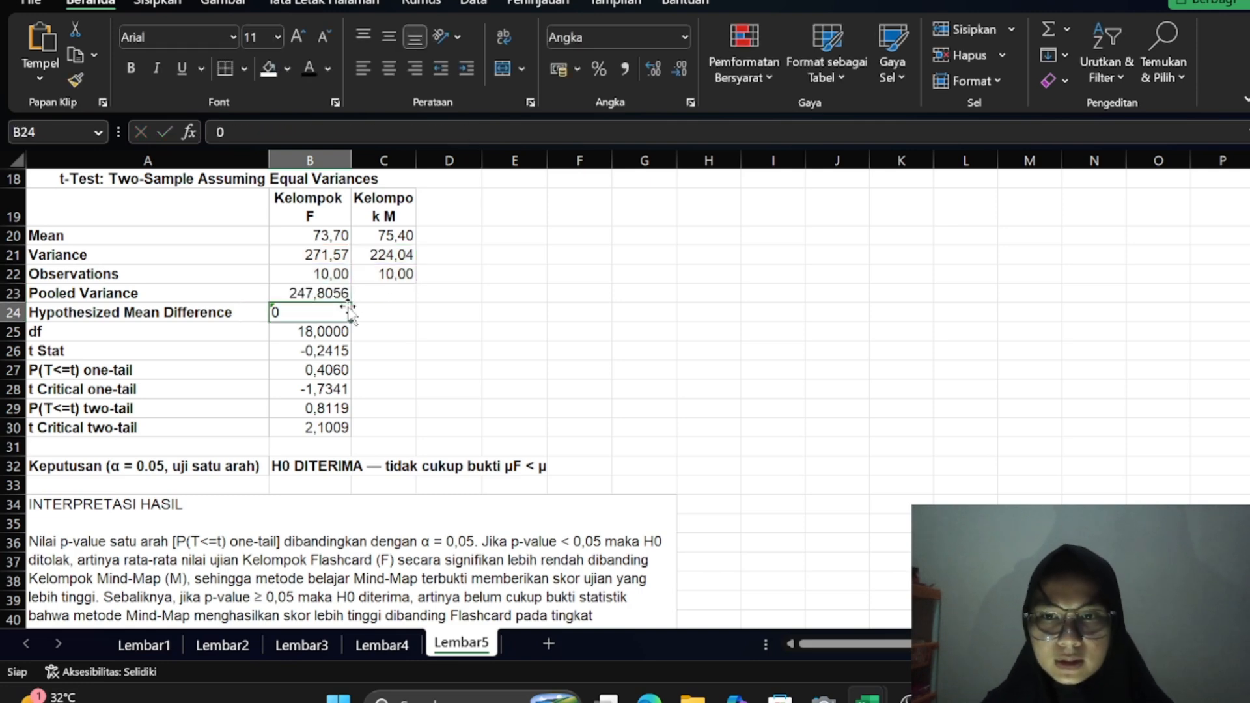
left_click(454, 329)
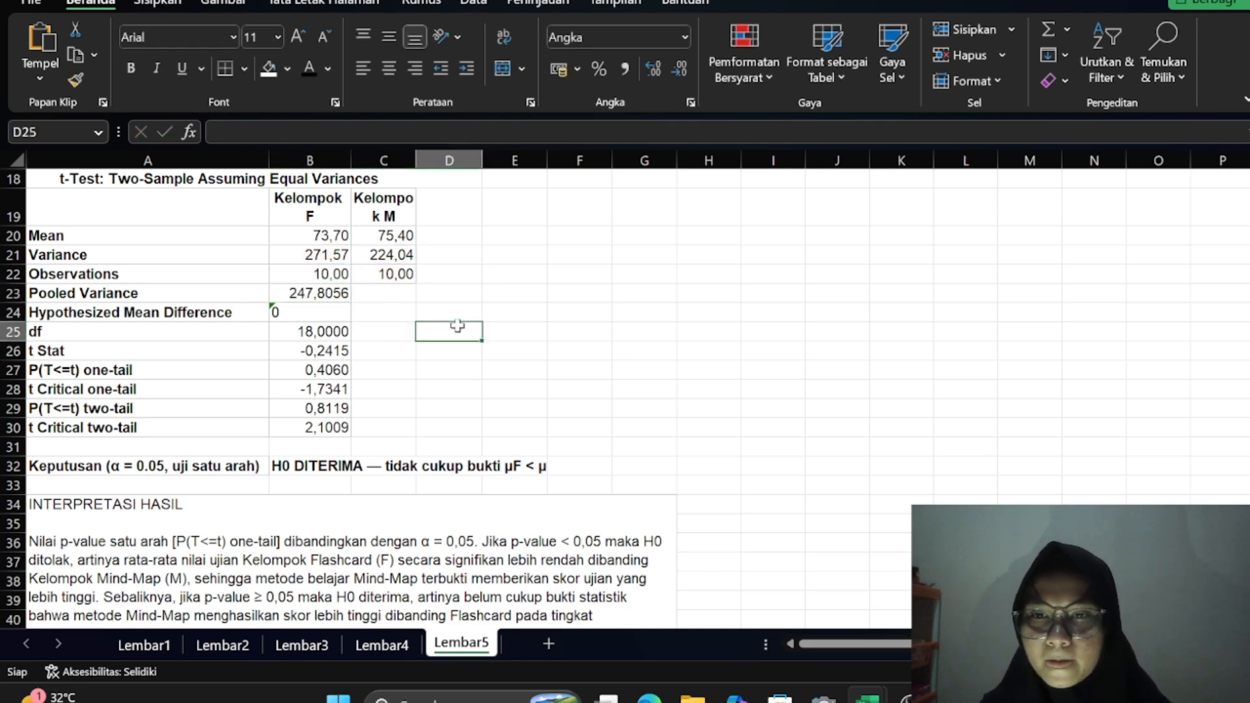
left_click(329, 313)
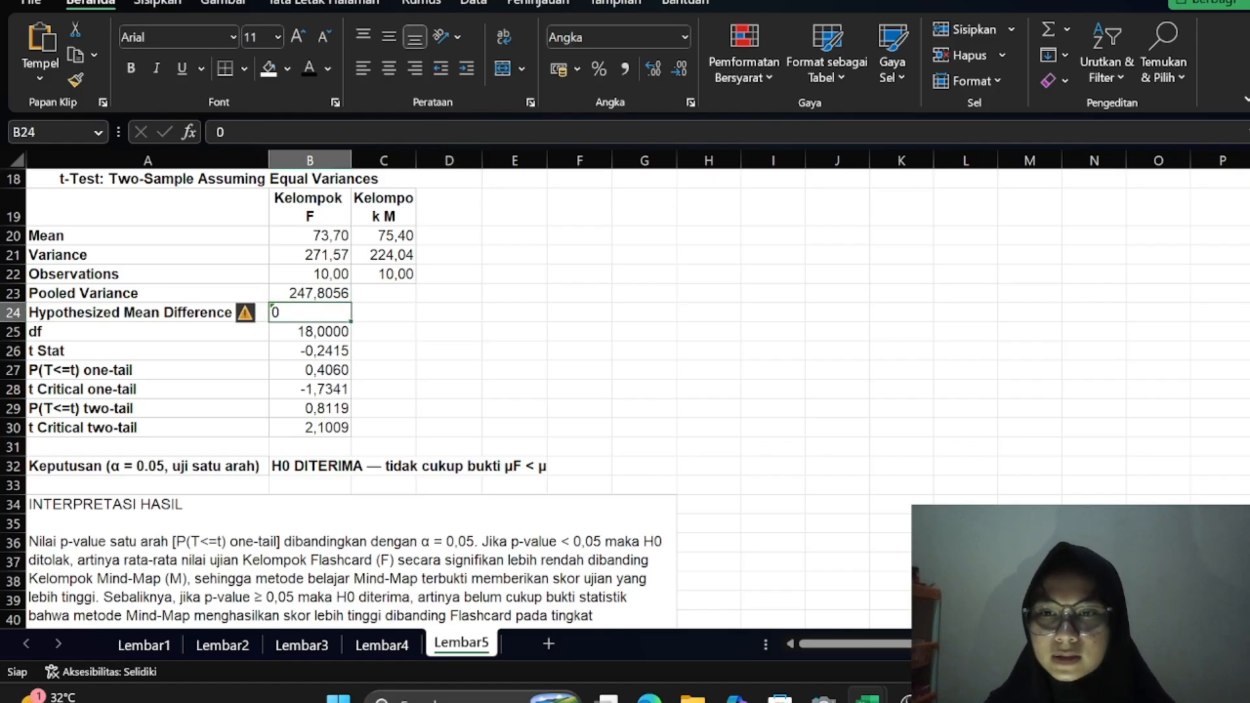
double_click(330, 314)
left_click(315, 293)
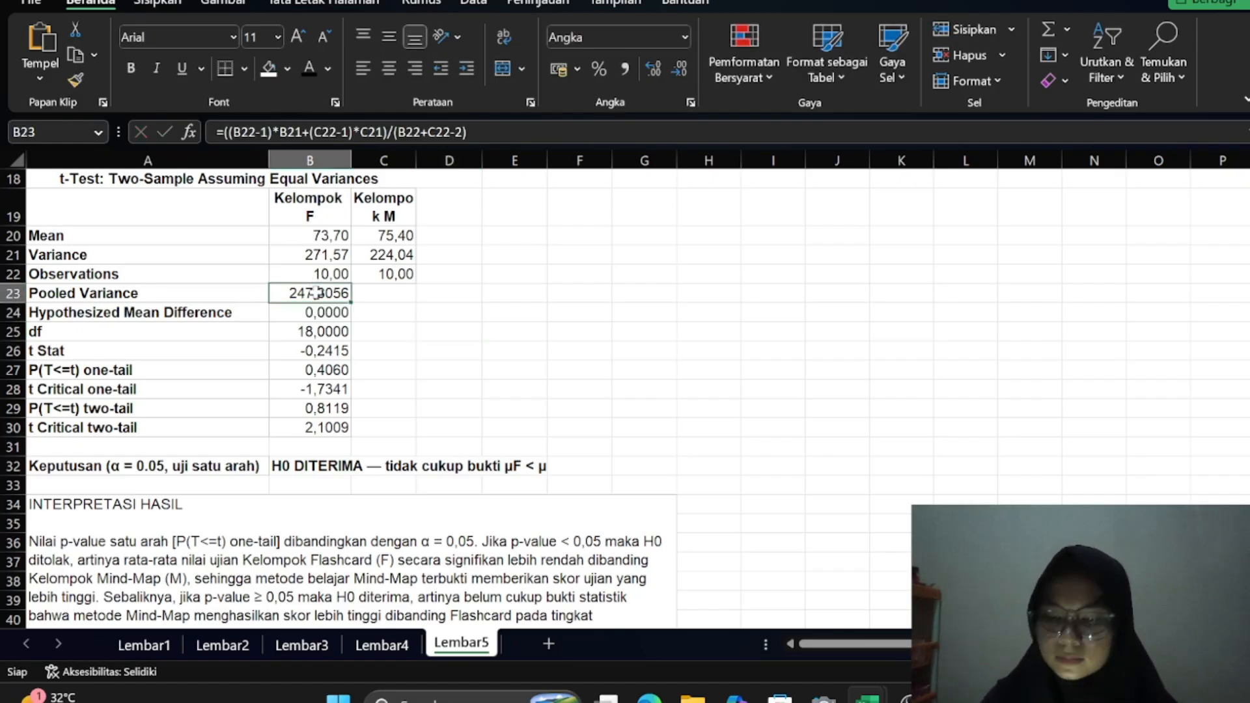
key("ctrl+z")
key("ctrl+z")
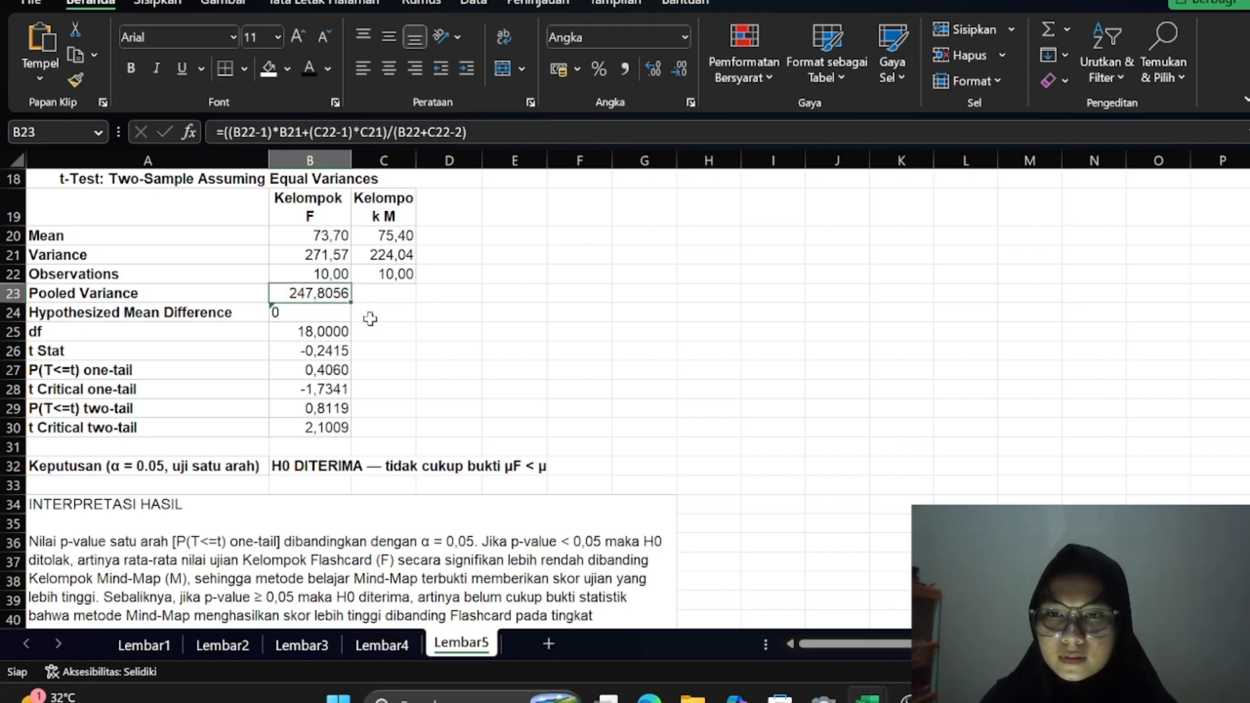
Re-enter the Hypothesized Mean Difference of 0 in B24 so that it is stored as a number
left_click(326, 319)
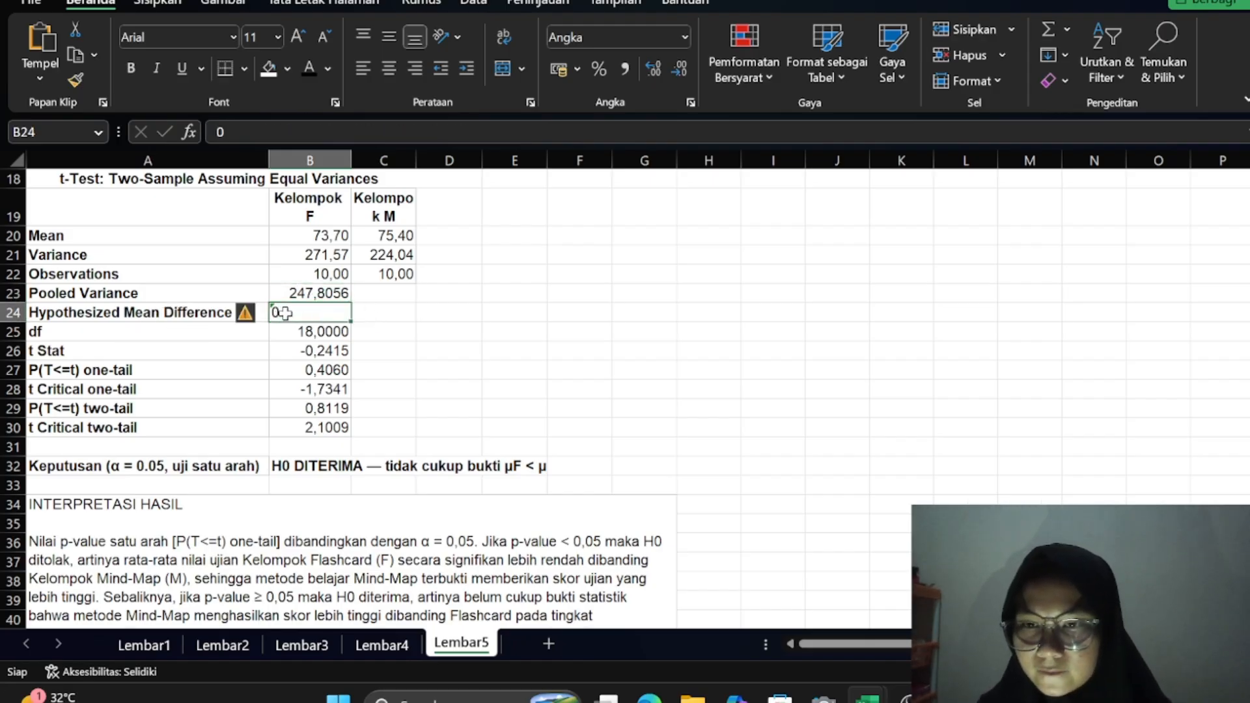
left_click_drag(363, 311, 390, 334)
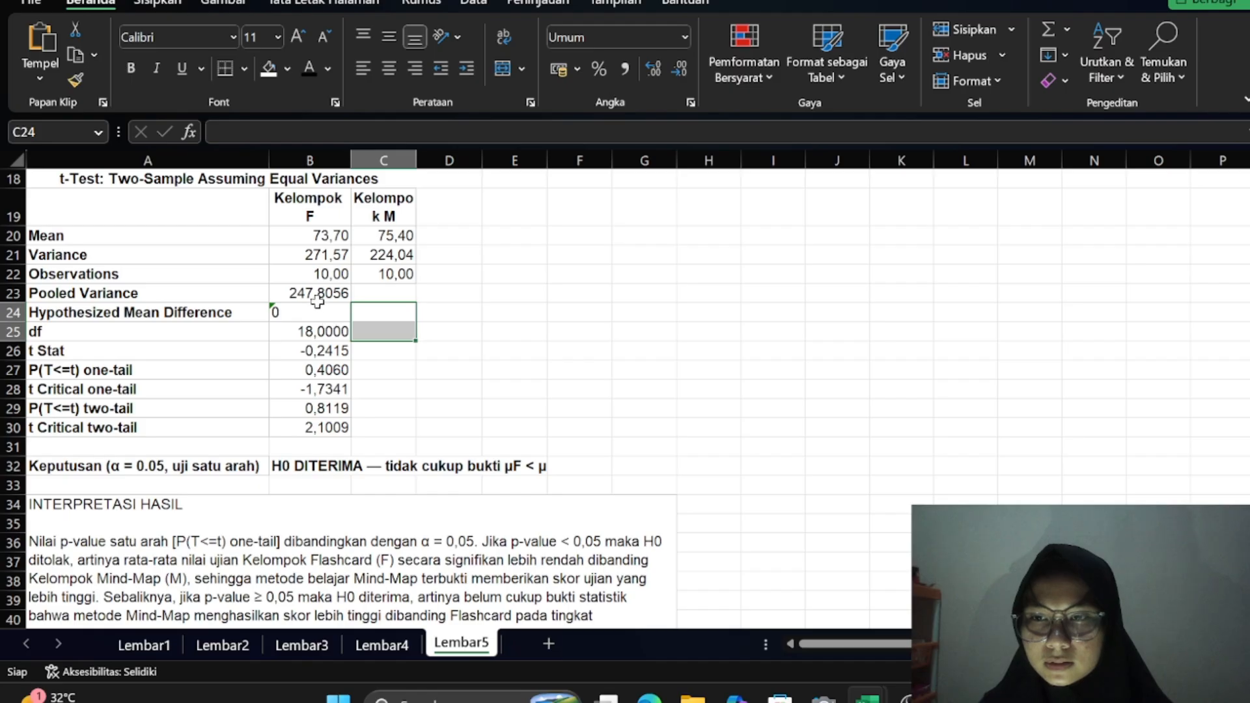
left_click(300, 318)
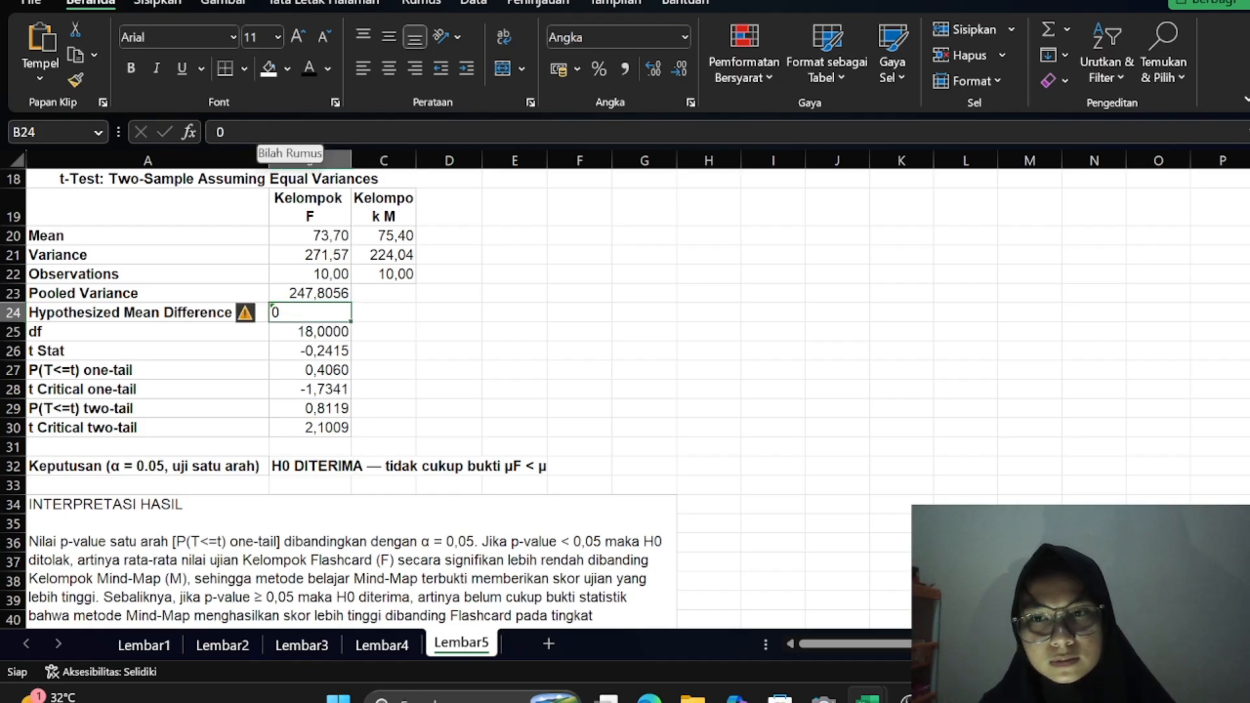
left_click(267, 132)
scroll(267, 206, "up", 2)
scroll(280, 198, "down", 4)
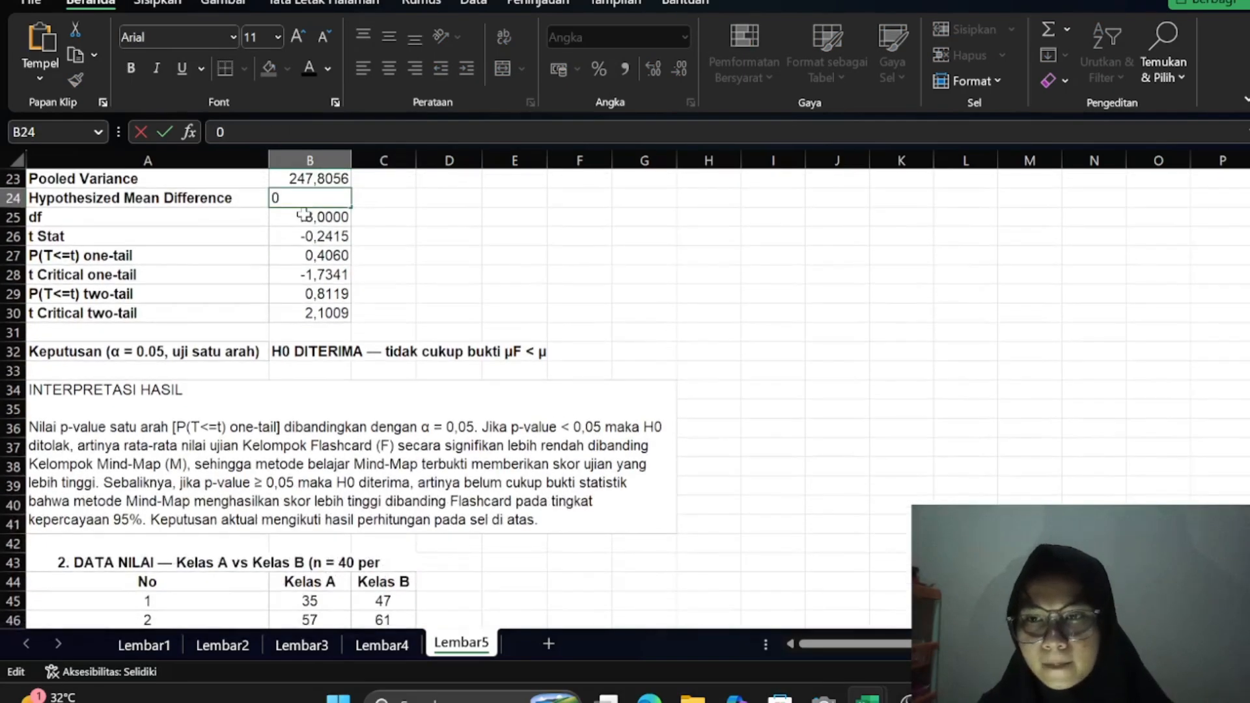
key("Return")
Examine the df formula in B25 and the t Stat formula in B26 with the cells they reference highlighted
key("F2")
scroll(270, 390, "up", 3)
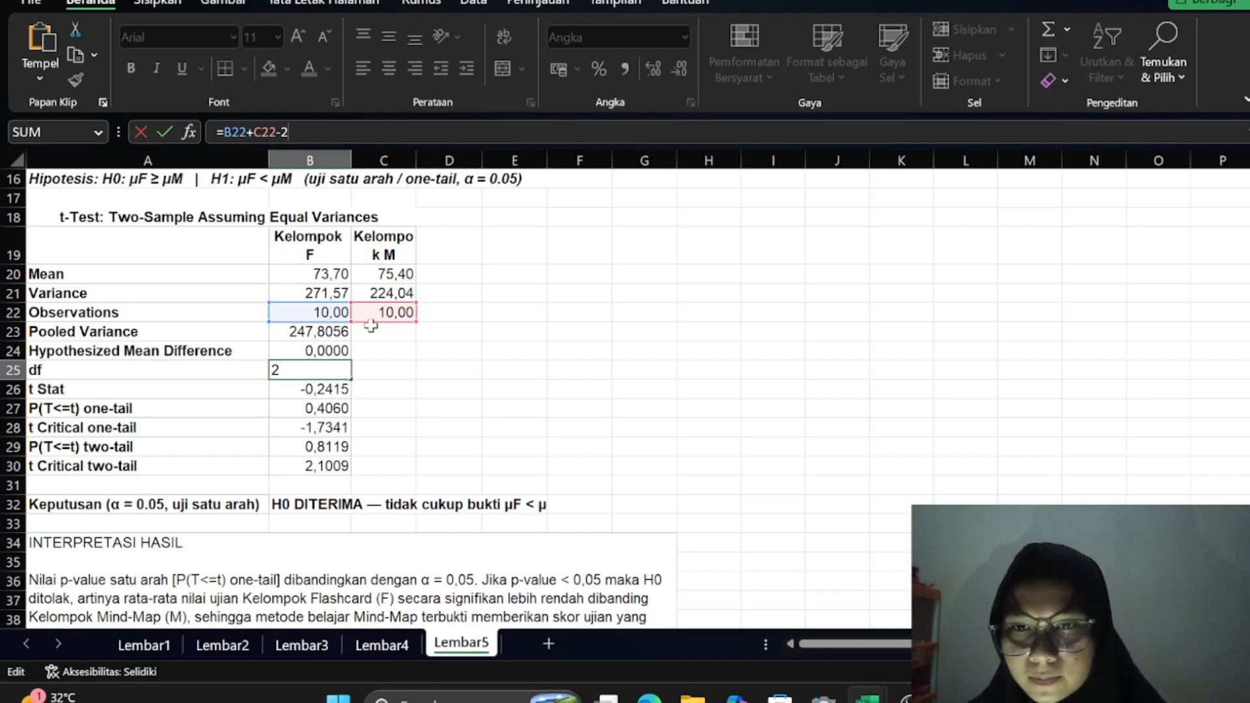
key("Return")
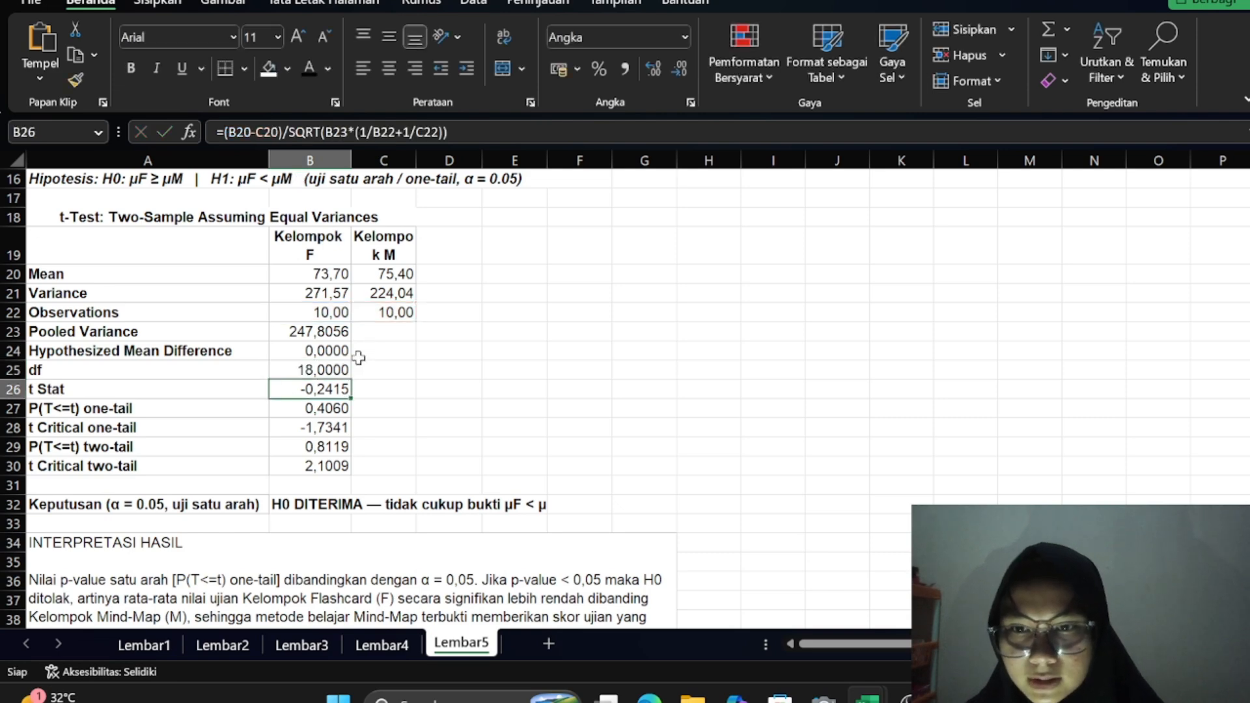
scroll(324, 377, "down", 1)
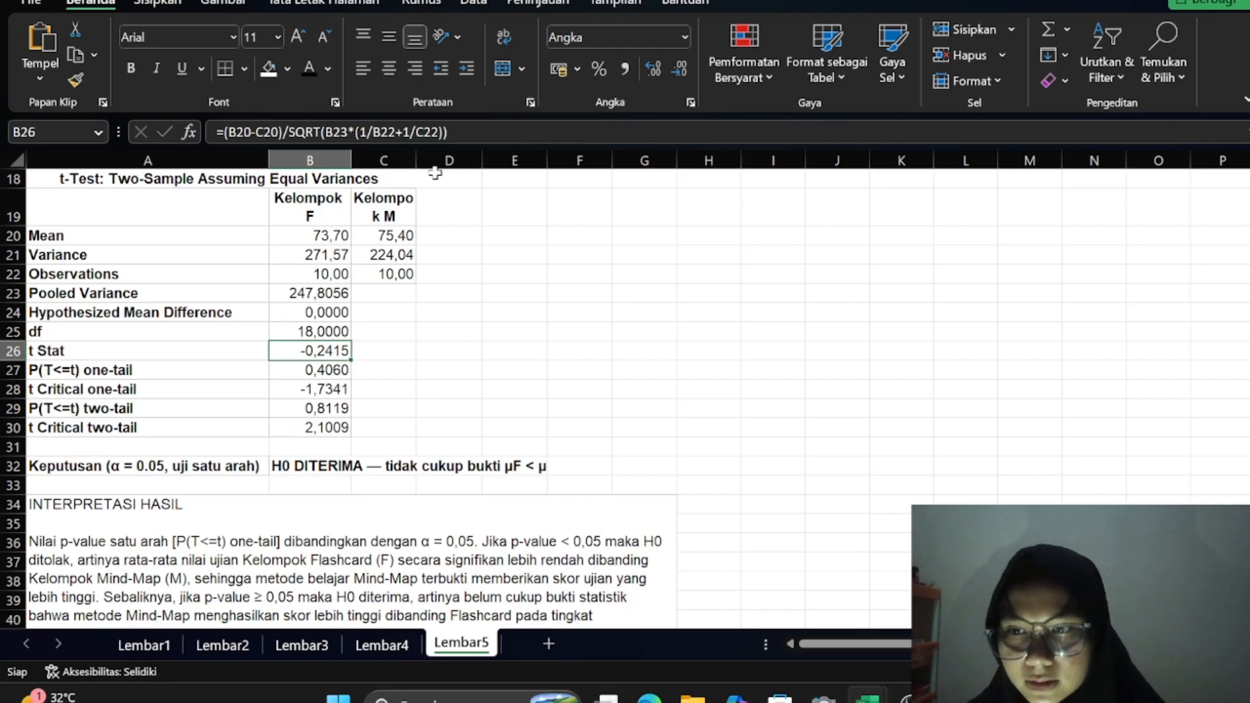
left_click(474, 133)
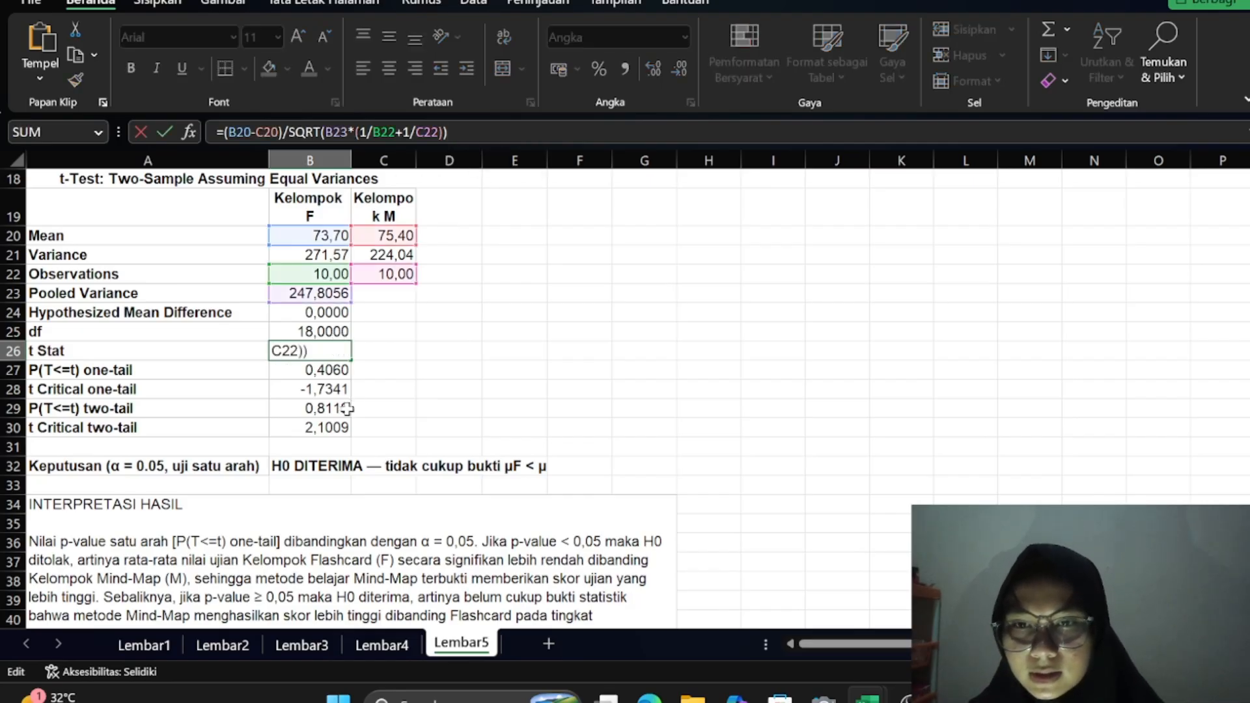
key("Return")
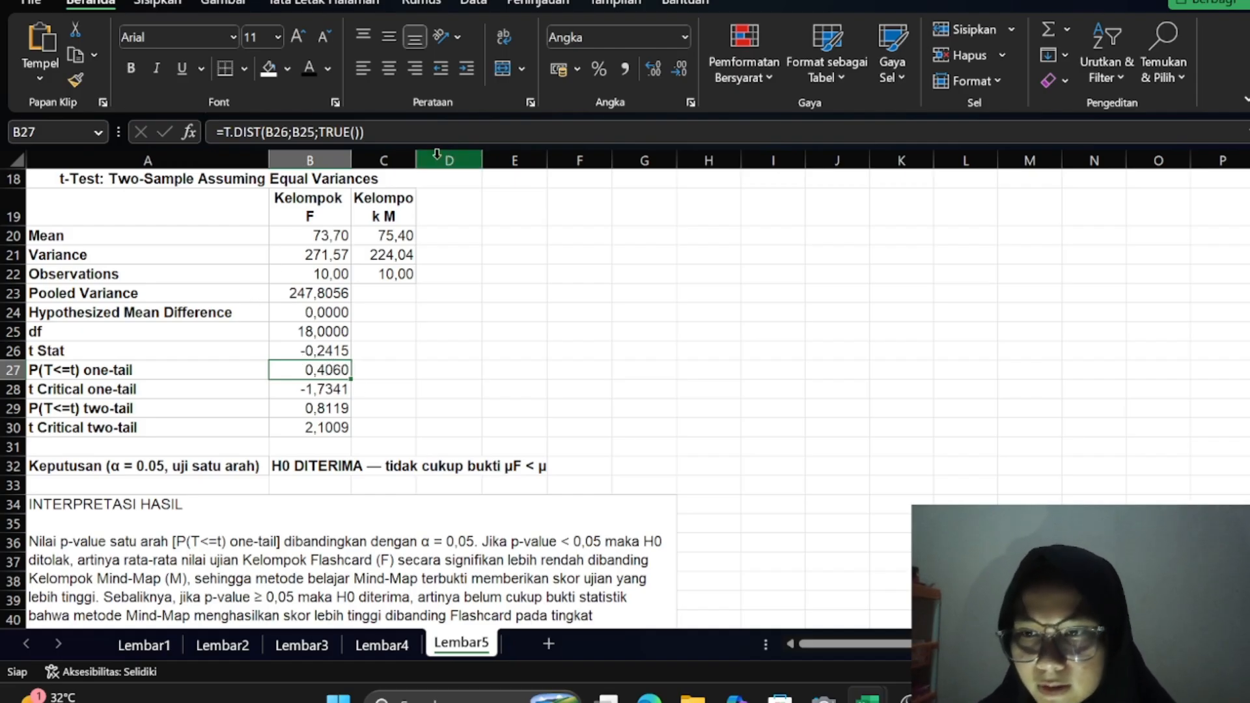
Examine the one-tail formulas, P(T<=t) in B27 and t Critical in B28, with their referenced cells highlighted
key("F2")
key("Return")
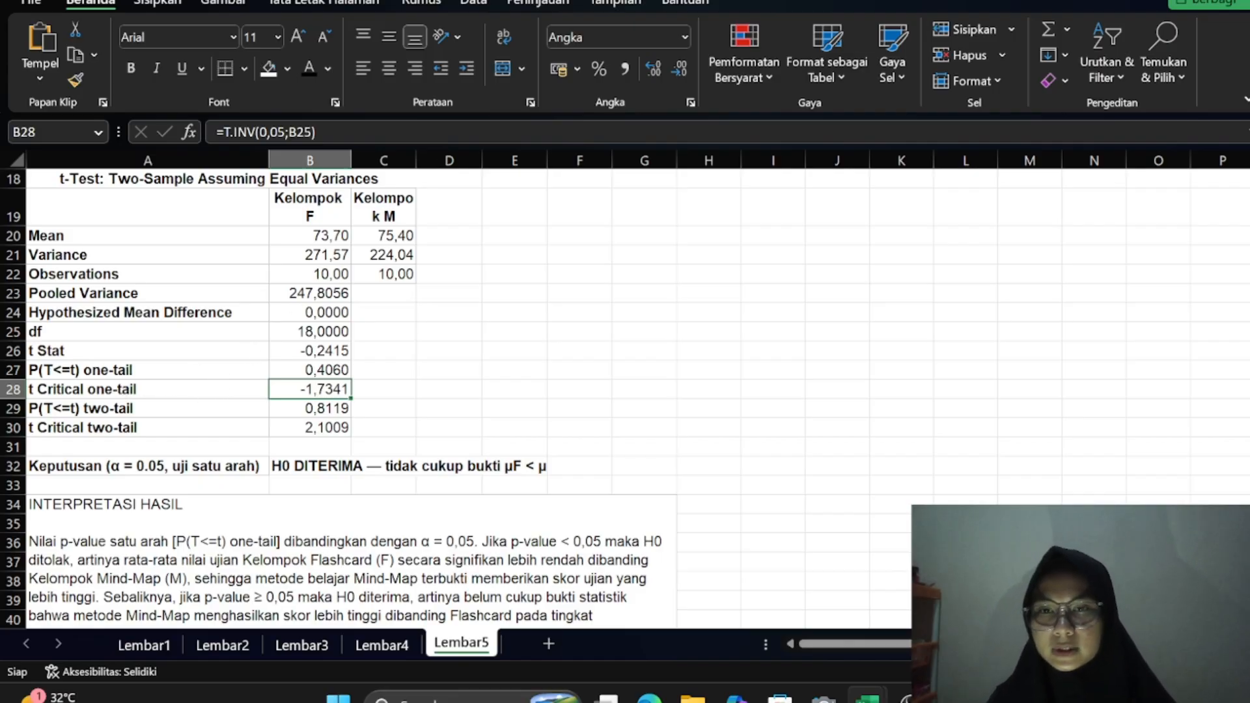
left_click(326, 132)
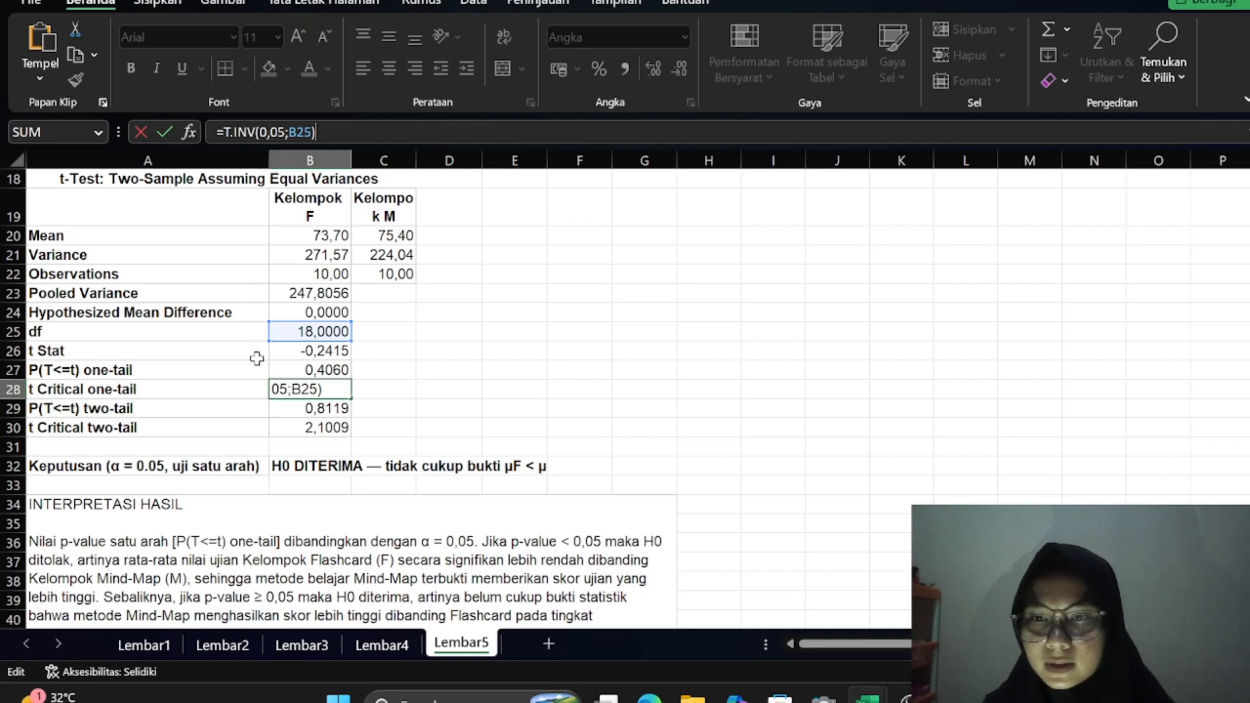
key("Return")
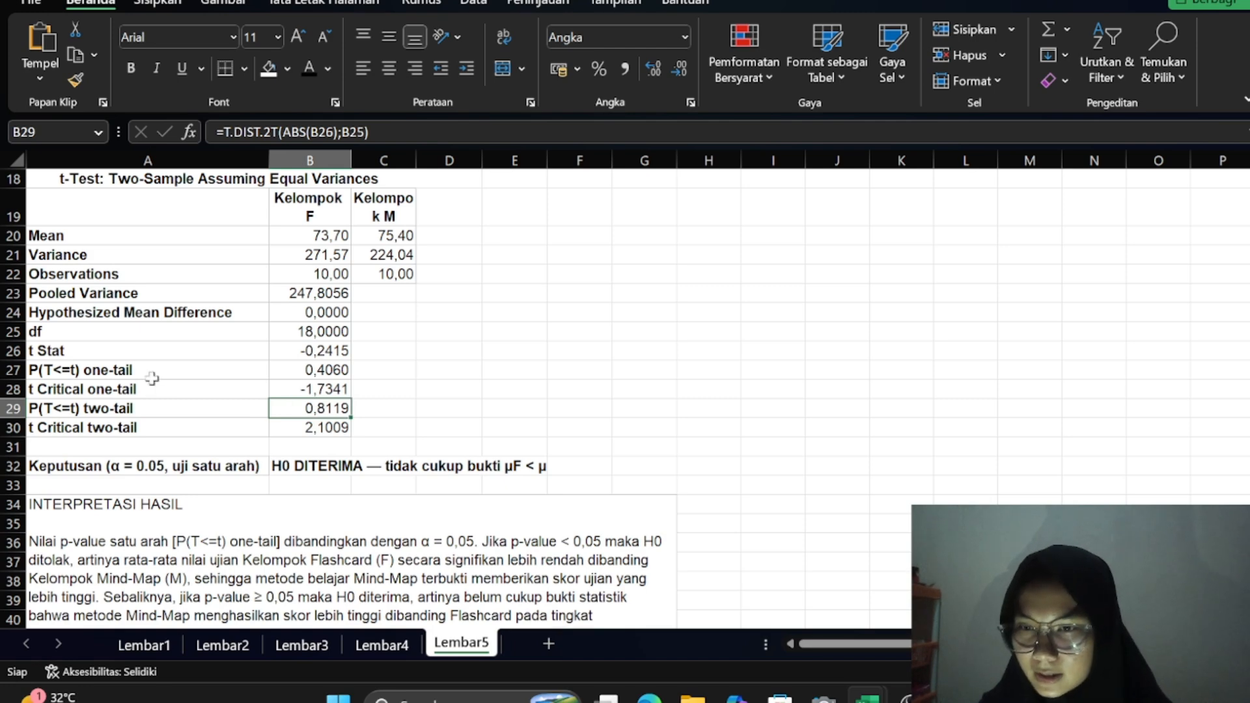
Examine the two-tail formulas, P(T<=t) in B29 and t Critical in B30, with their referenced cells highlighted
left_click(403, 135)
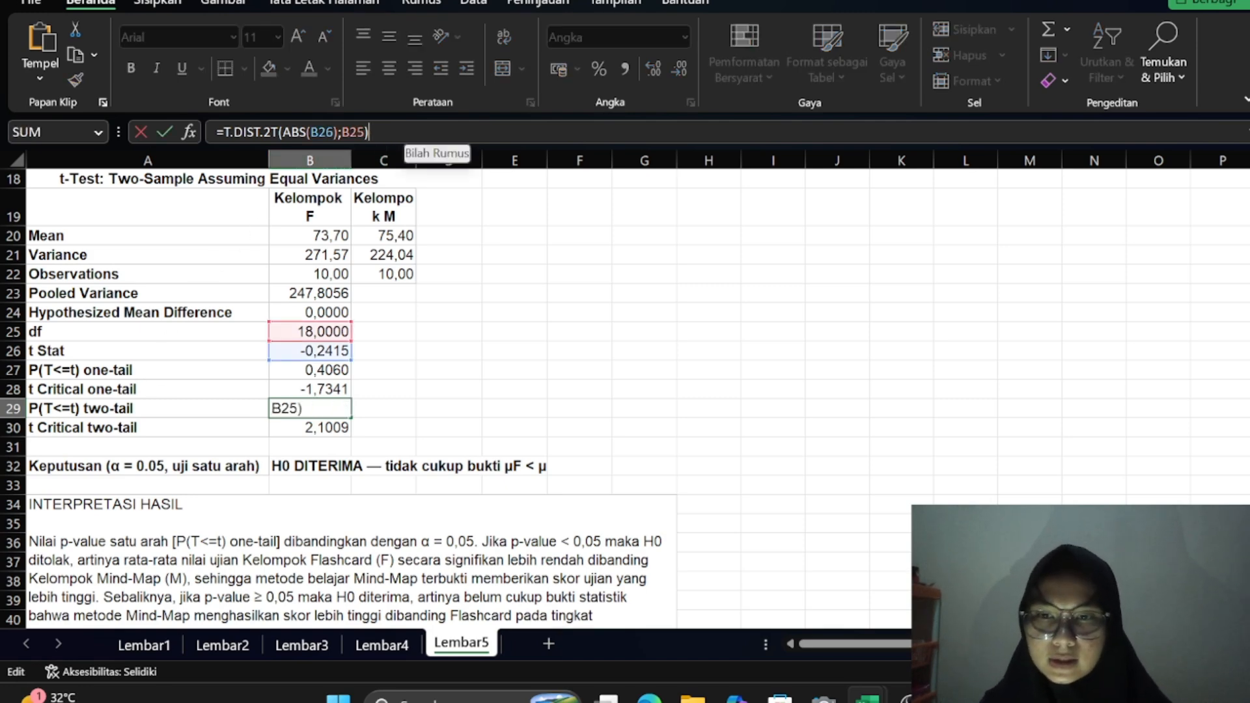
key("Return")
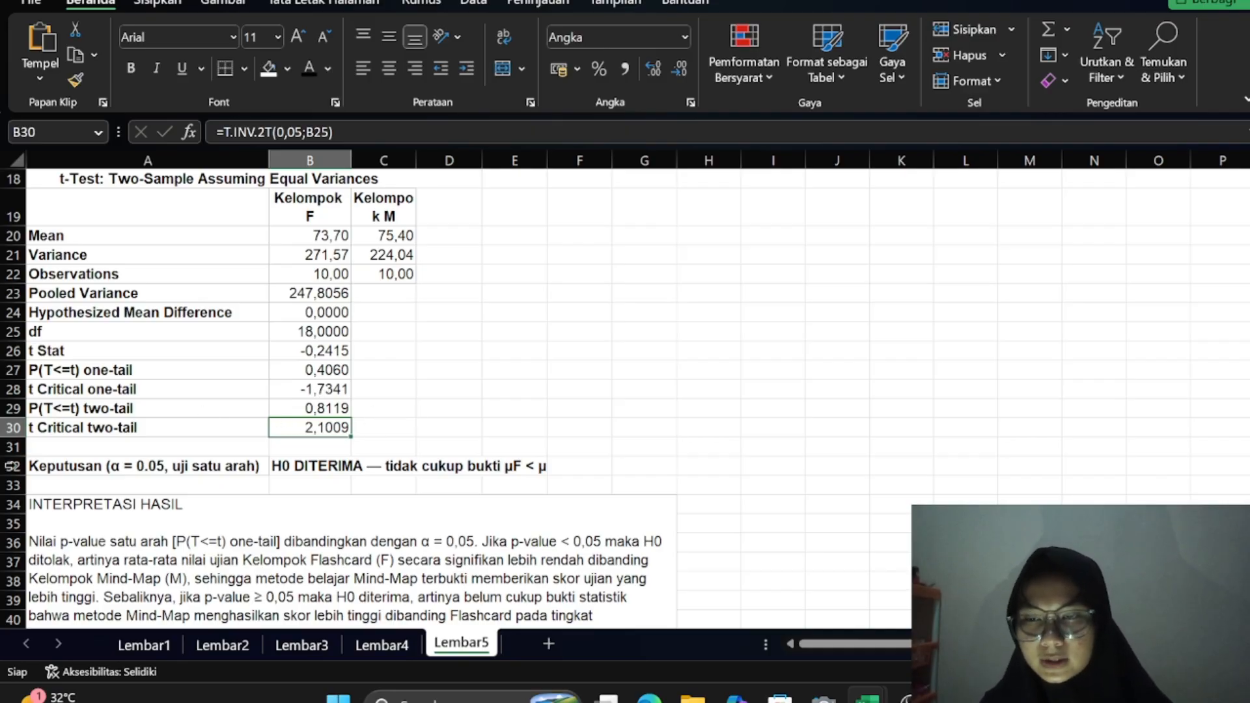
left_click(334, 133)
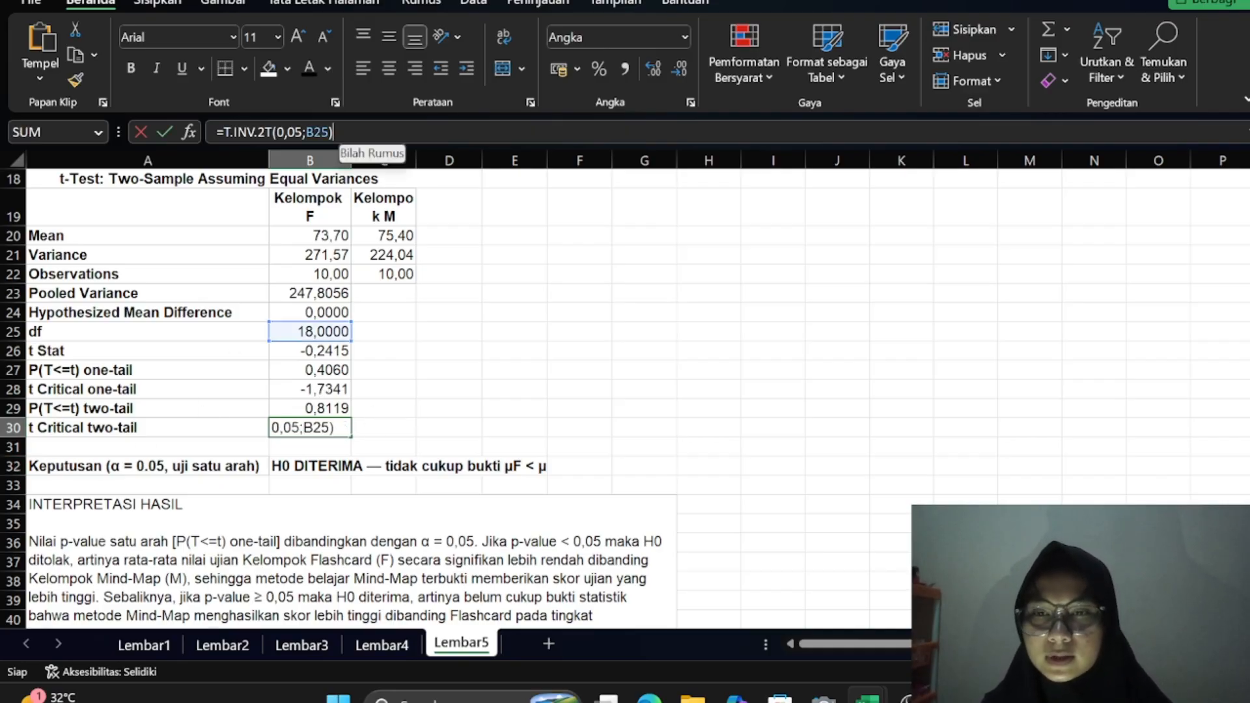
key("Return")
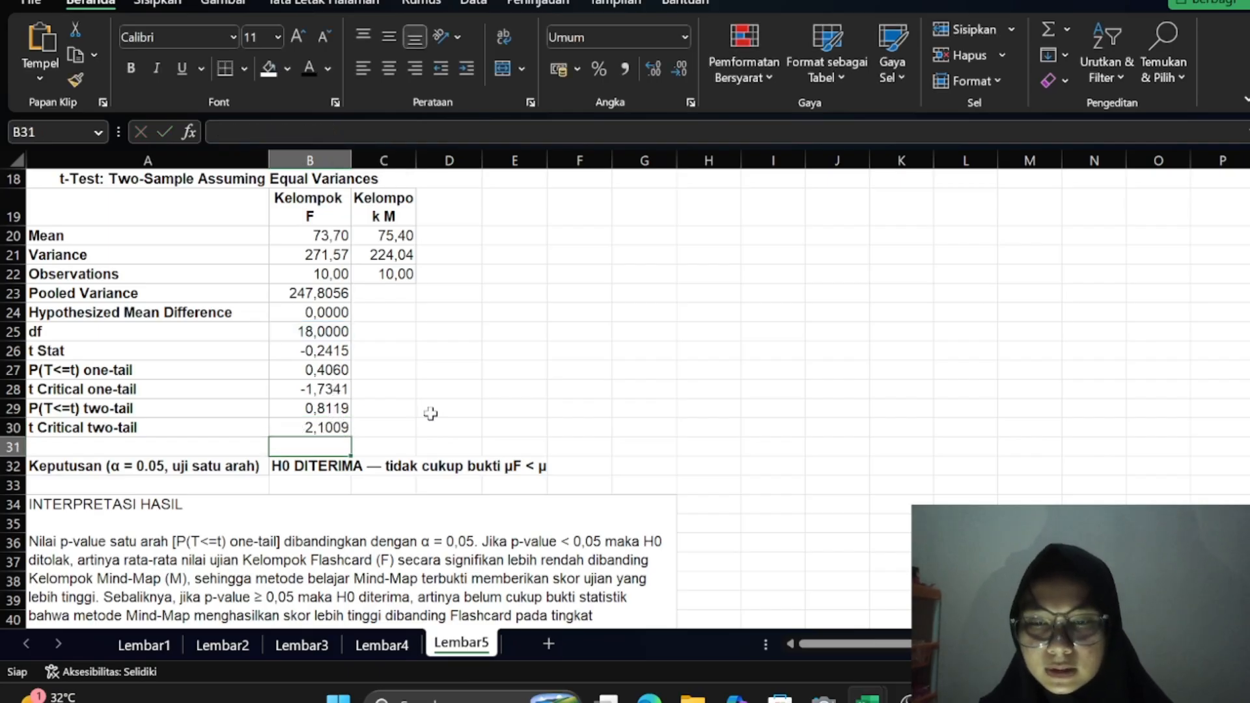
Examine the Keputusan row's IF formula in B32 that compares the t Stat with the one-tail critical value
scroll(336, 411, "down", 1)
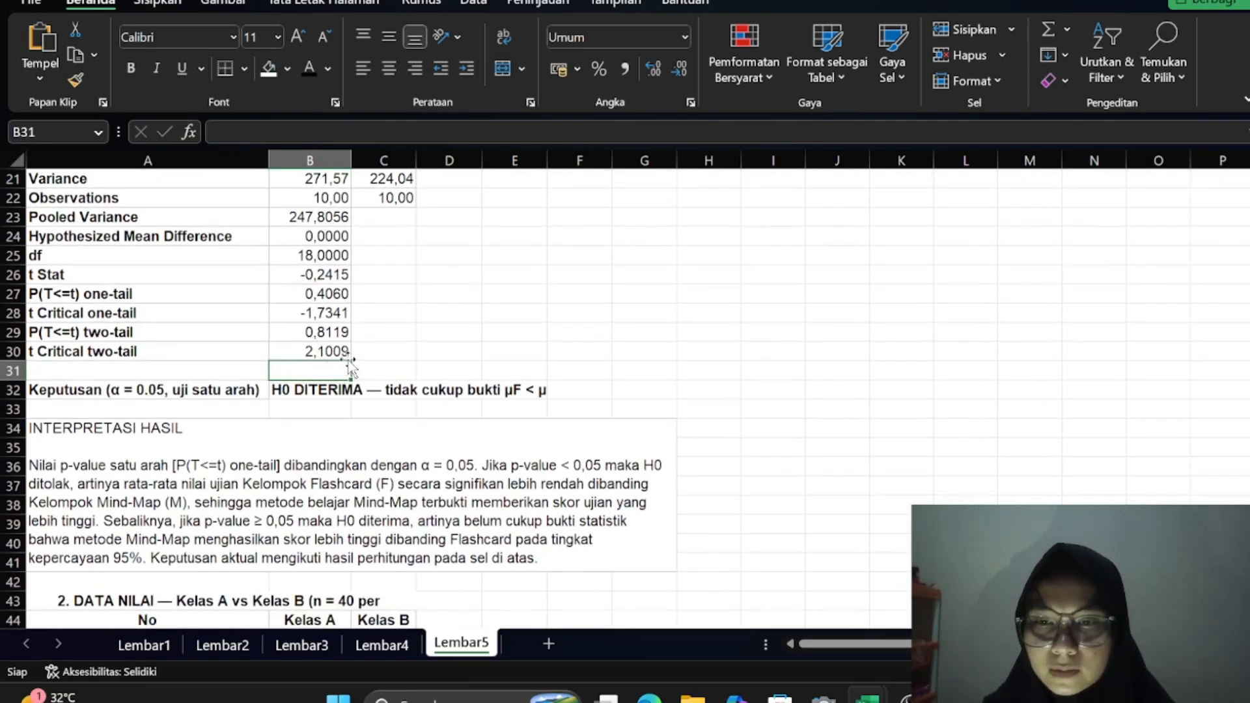
left_click(201, 408)
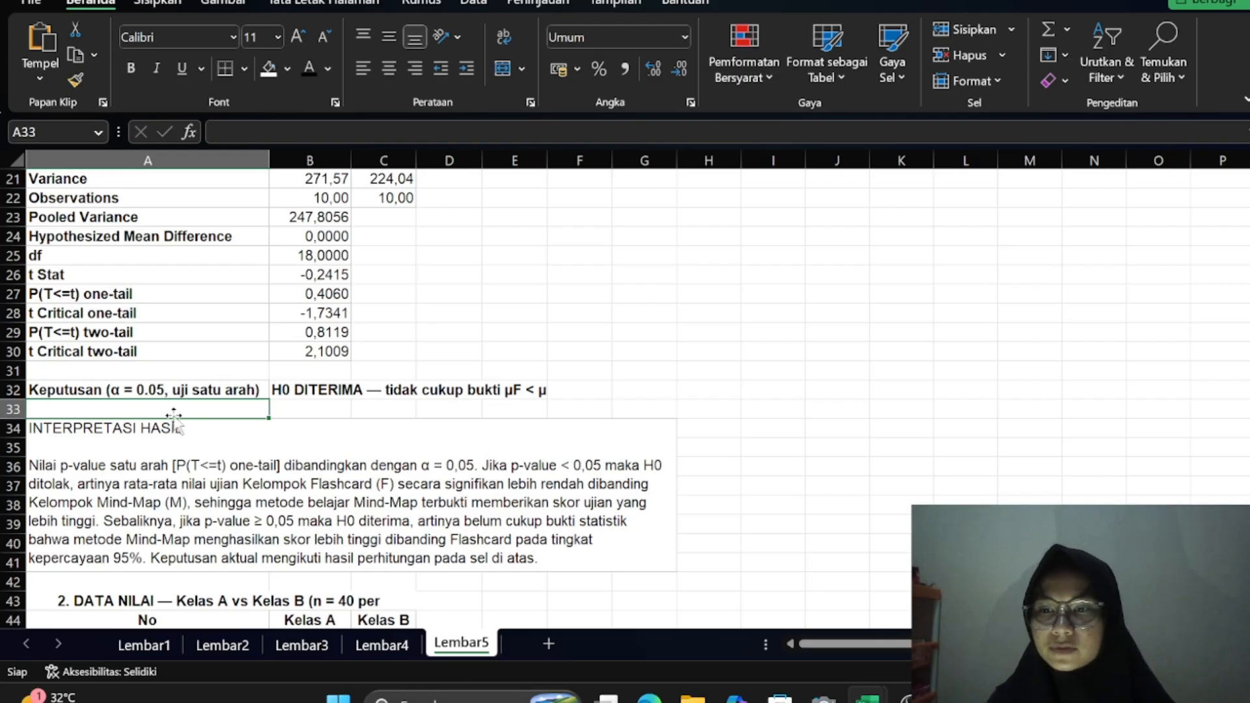
scroll(221, 436, "down", 1)
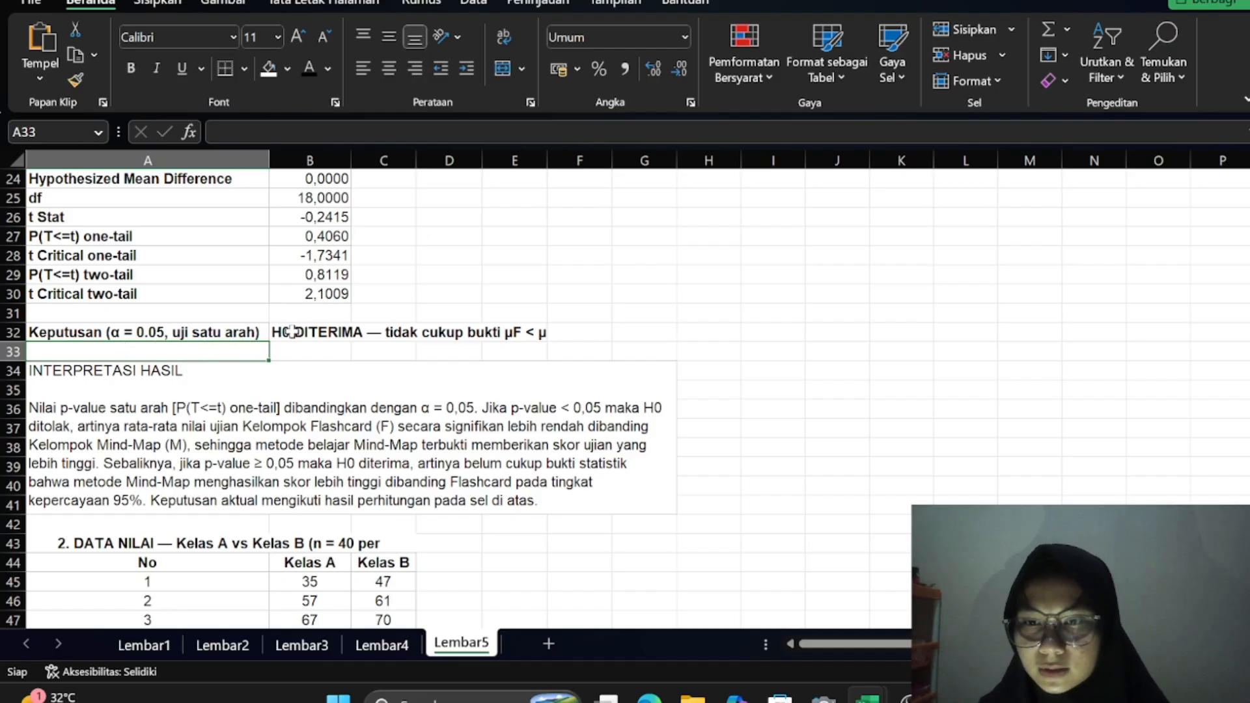
left_click(319, 334)
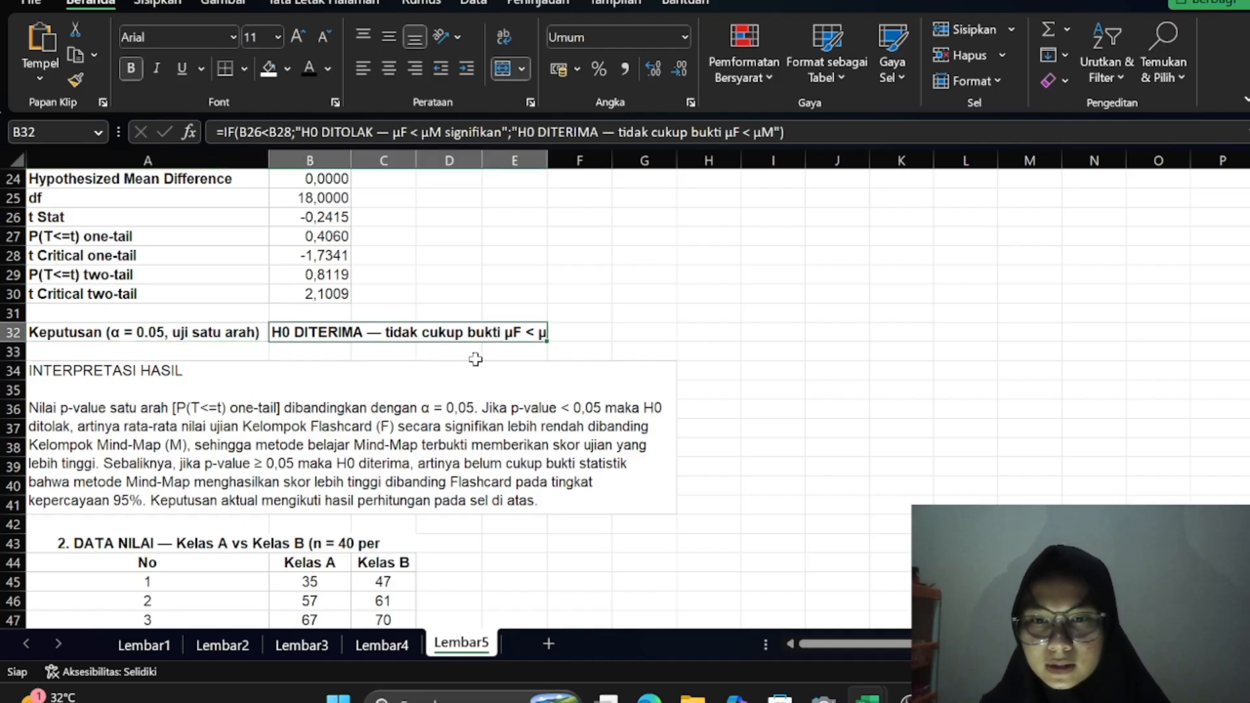
left_click(475, 359)
Read through the full INTERPRETASI HASIL text in A34 below the t-test decision
scroll(224, 371, "down", 1)
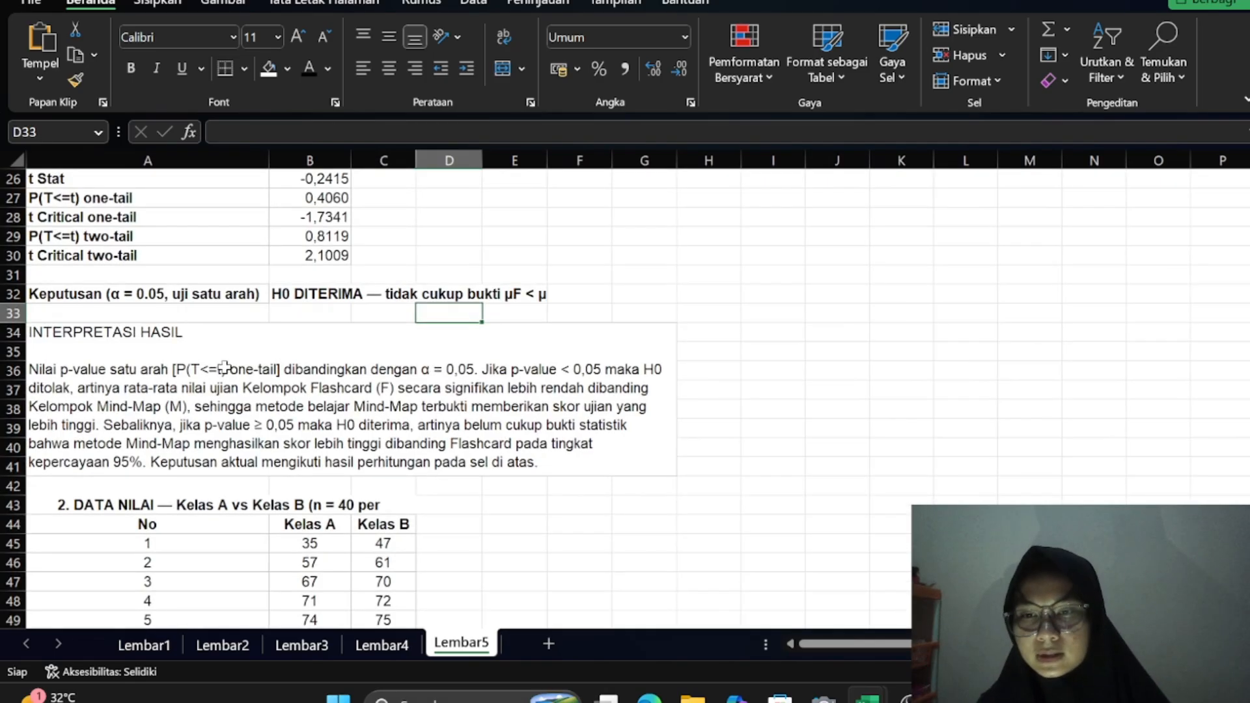
double_click(251, 408)
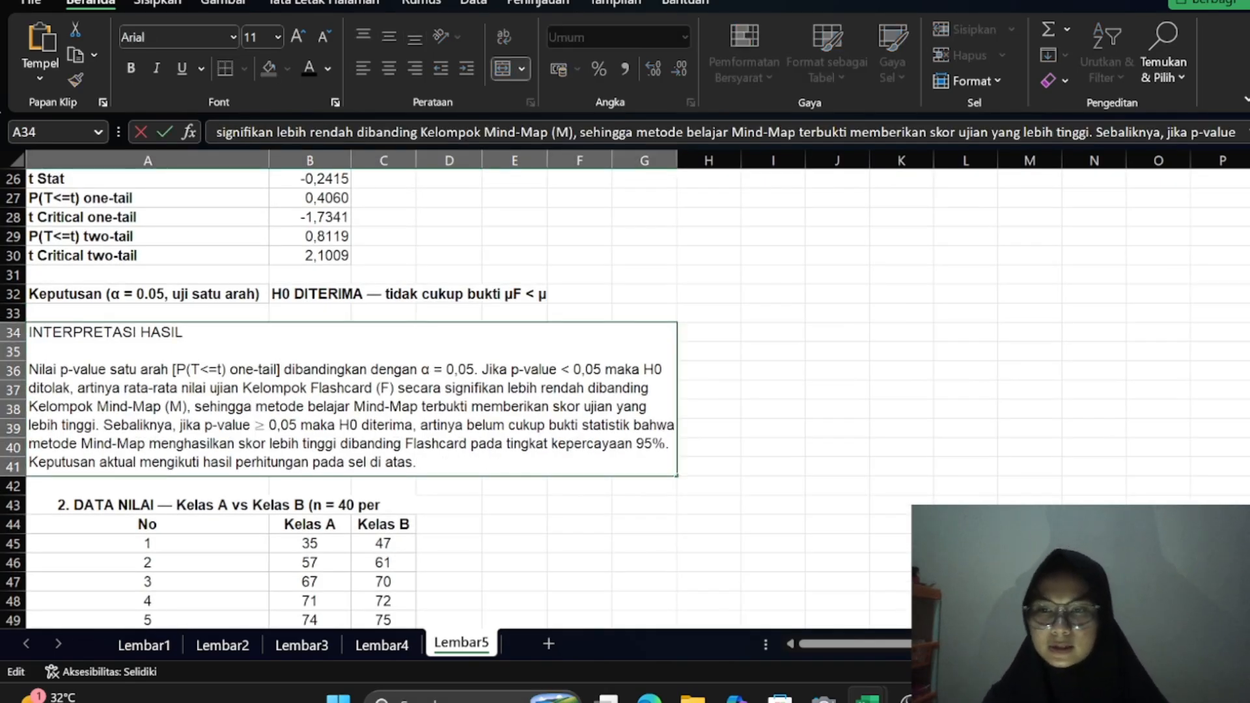
left_click(417, 462)
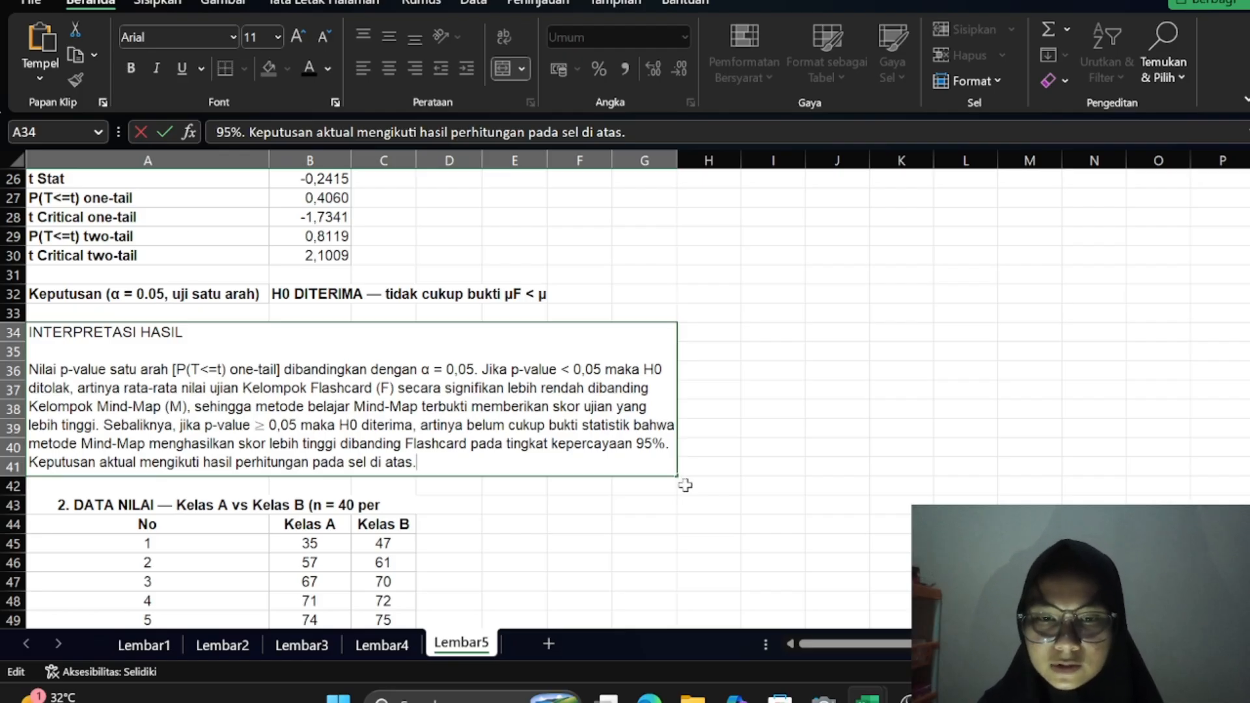
scroll(692, 500, "down", 1)
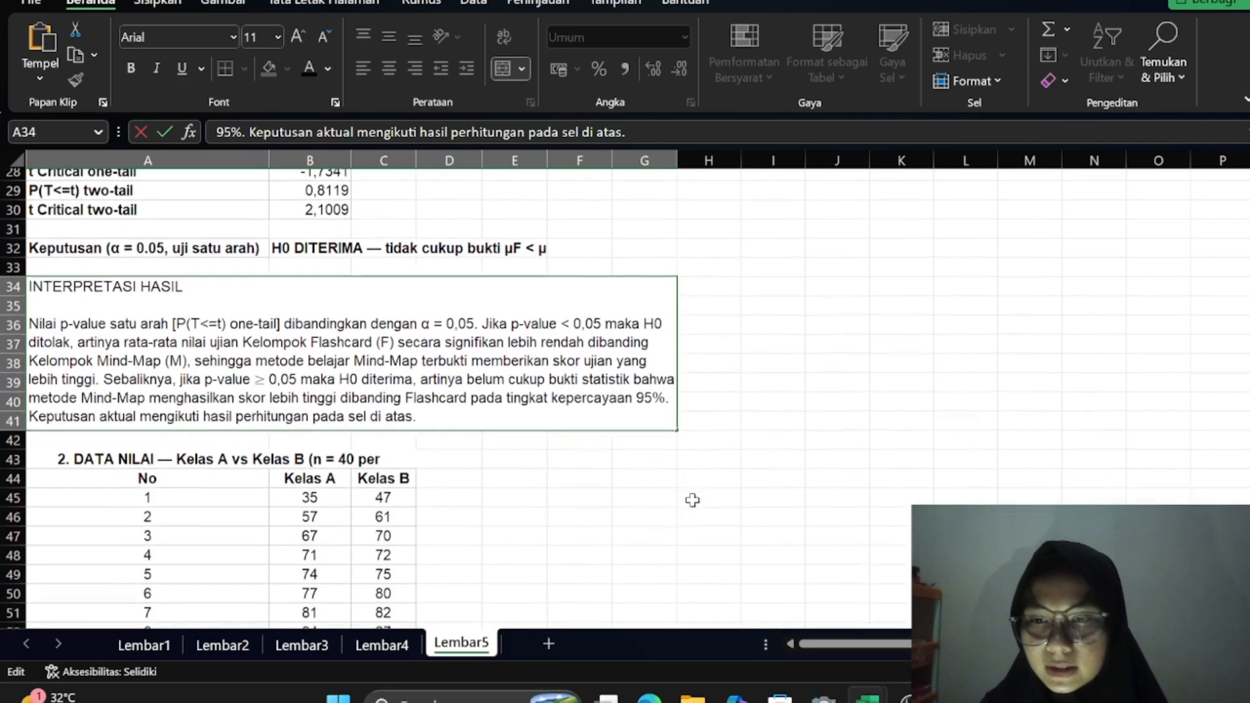
left_click(579, 447)
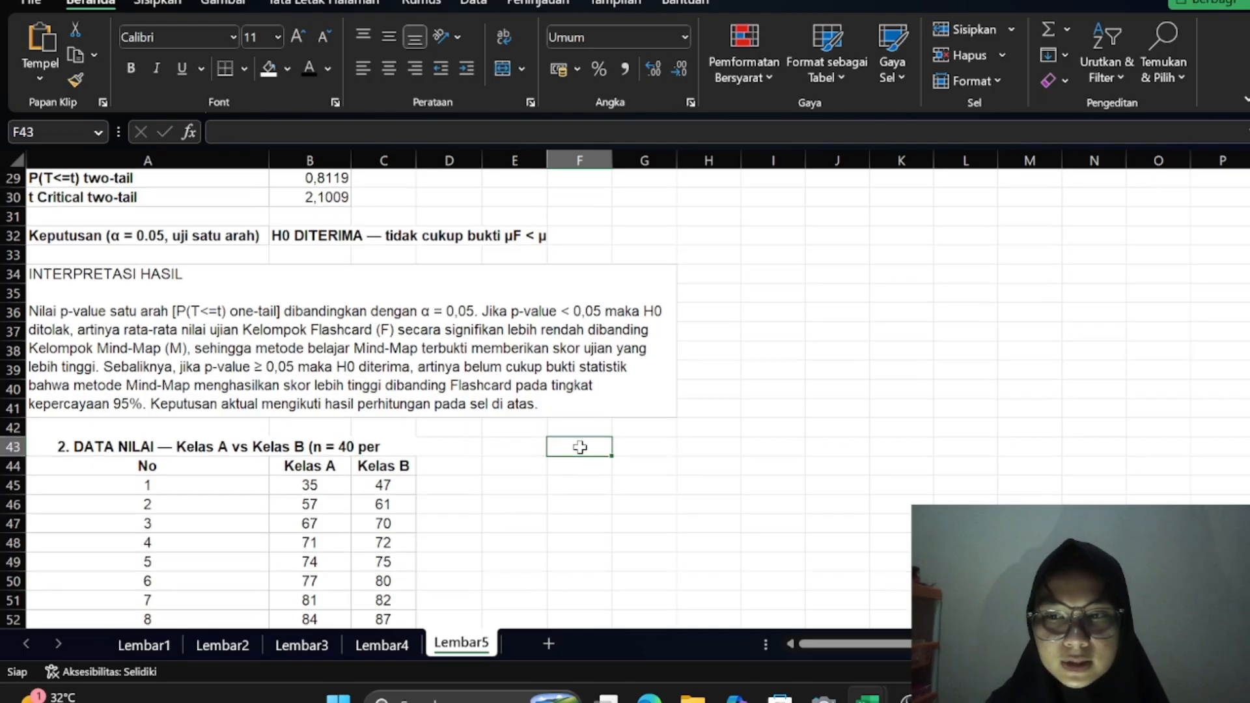
Review the DATA NILAI score table for Kelas A and Kelas B, from its first row in A45 down to row 84
scroll(580, 443, "down", 1)
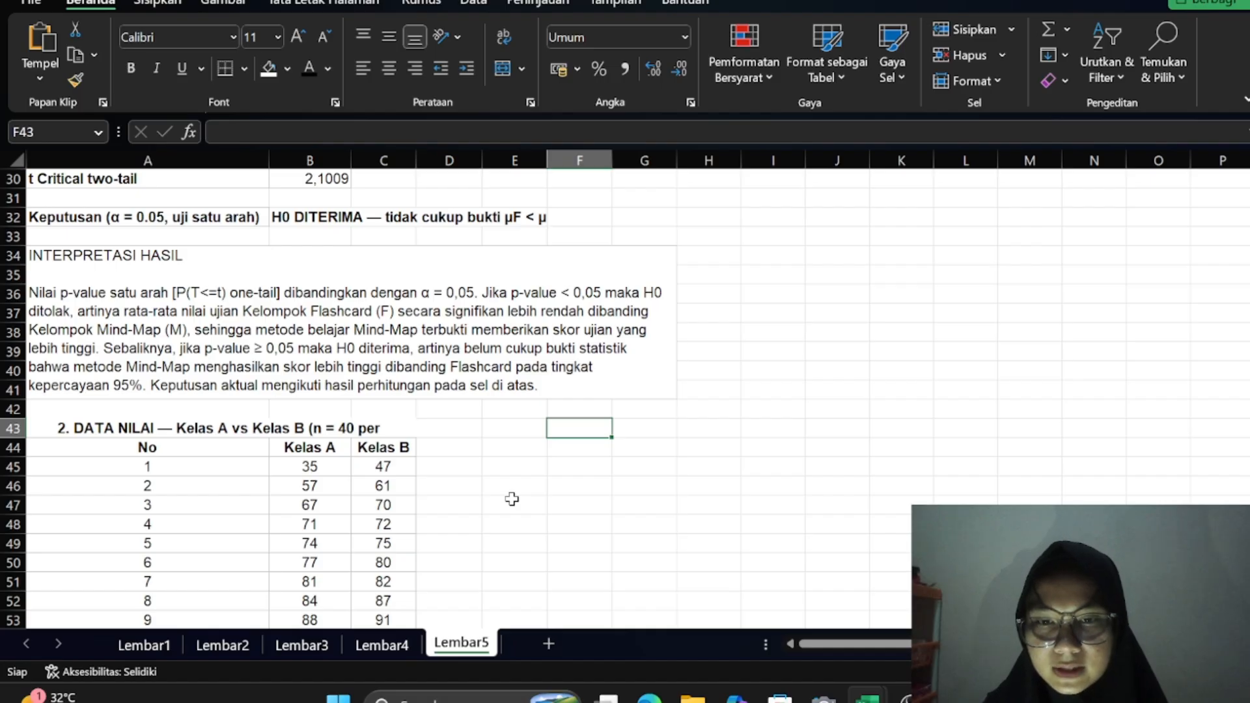
scroll(512, 499, "down", 2)
left_click(447, 350)
left_click(132, 332)
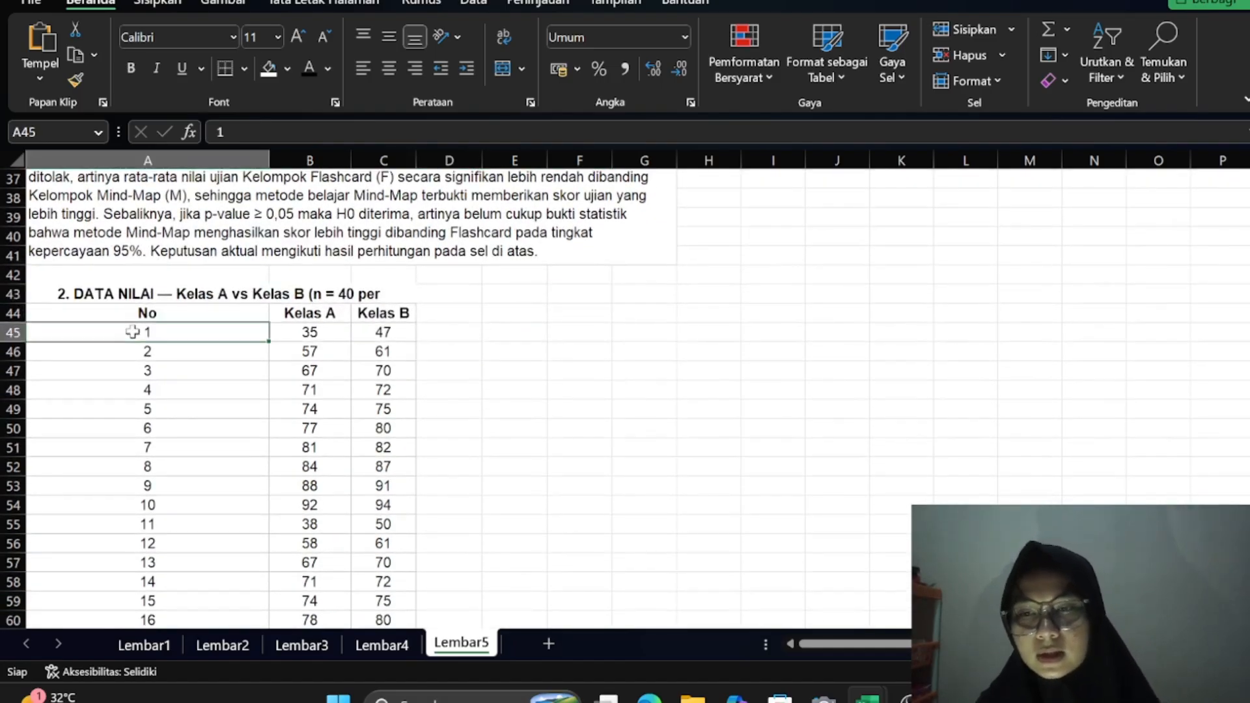
scroll(317, 406, "up", 1)
scroll(319, 408, "down", 1)
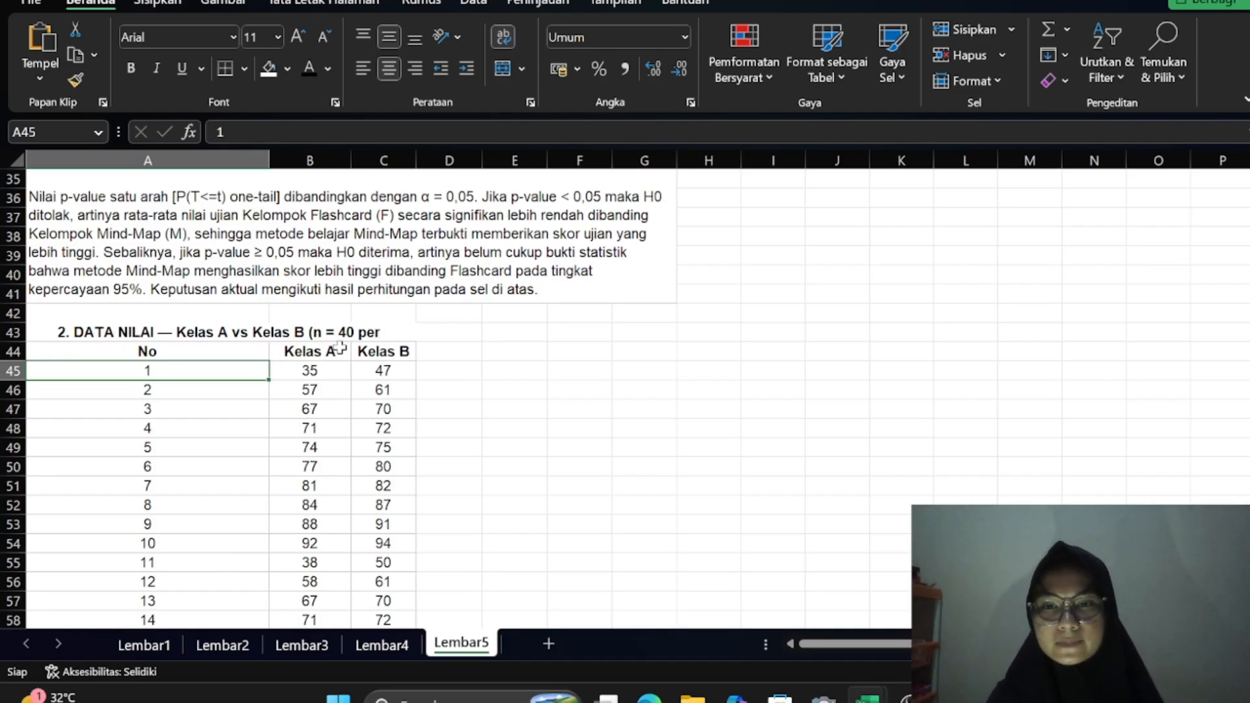
scroll(216, 364, "down", 14)
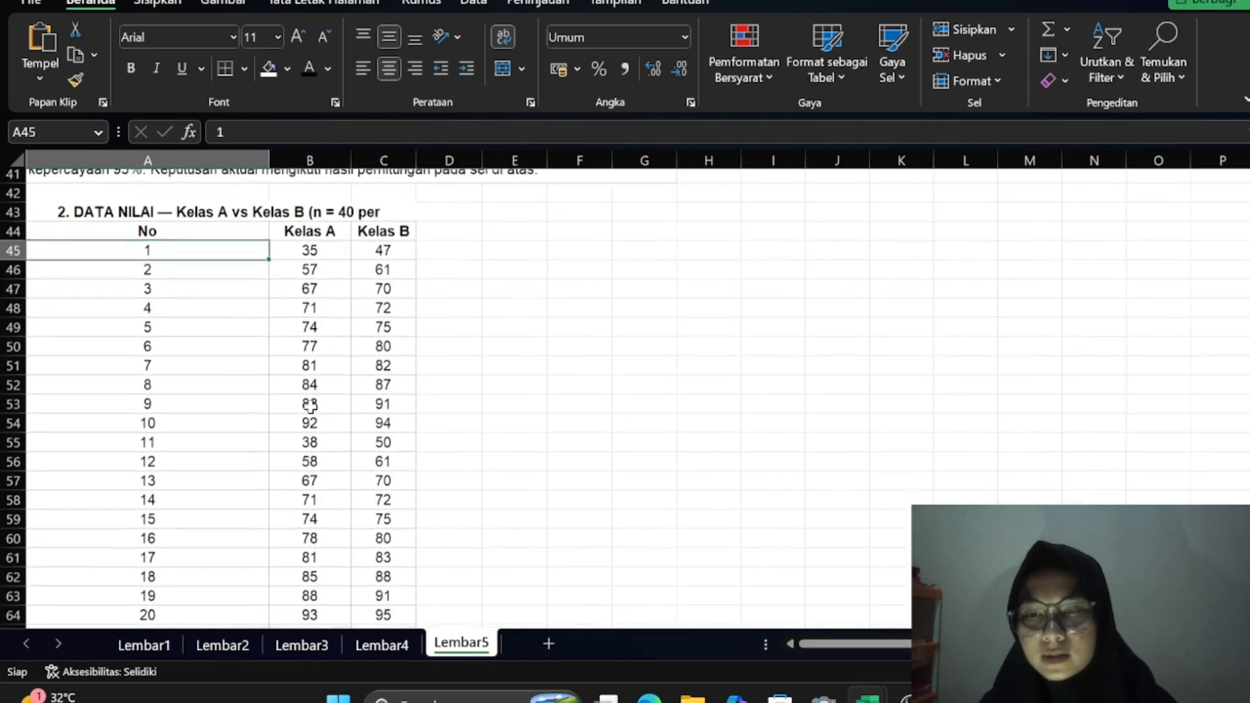
scroll(215, 364, "up", 10)
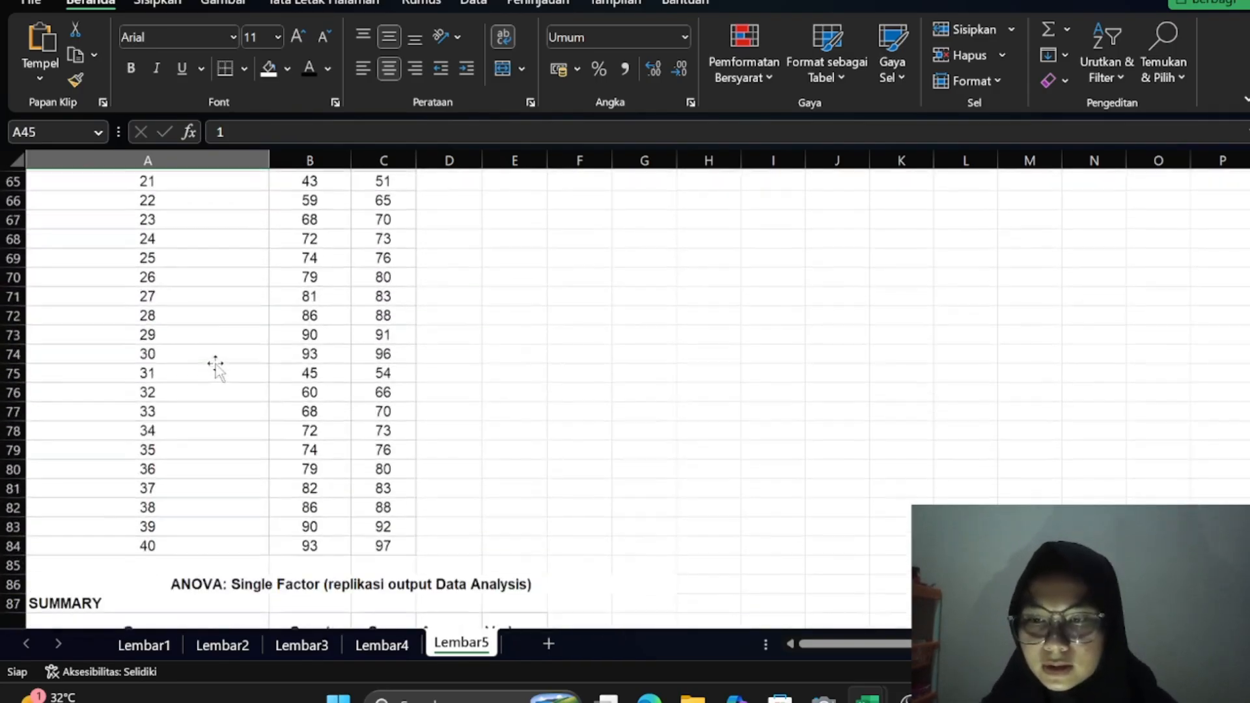
Review the Kelas A and Kelas B scores with the ANOVA SUMMARY table, and examine the Kelas A count formula in B89
scroll(271, 315, "up", 4)
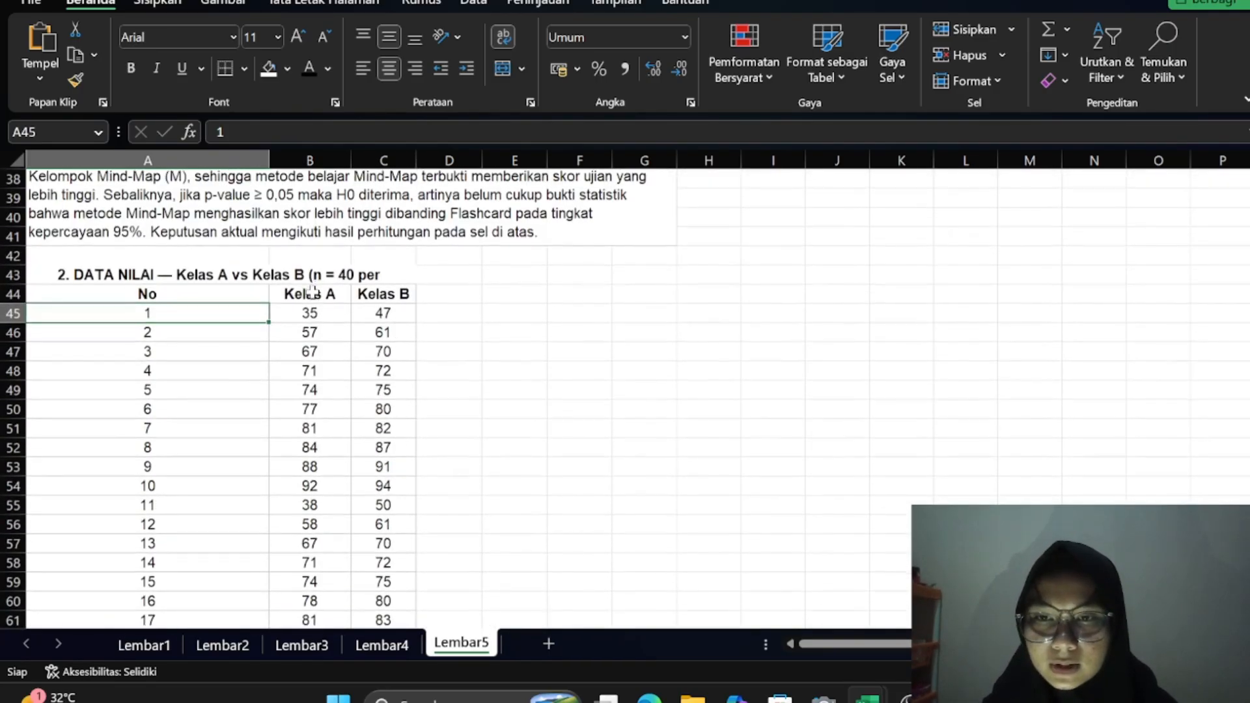
scroll(358, 352, "down", 5)
scroll(359, 357, "down", 10)
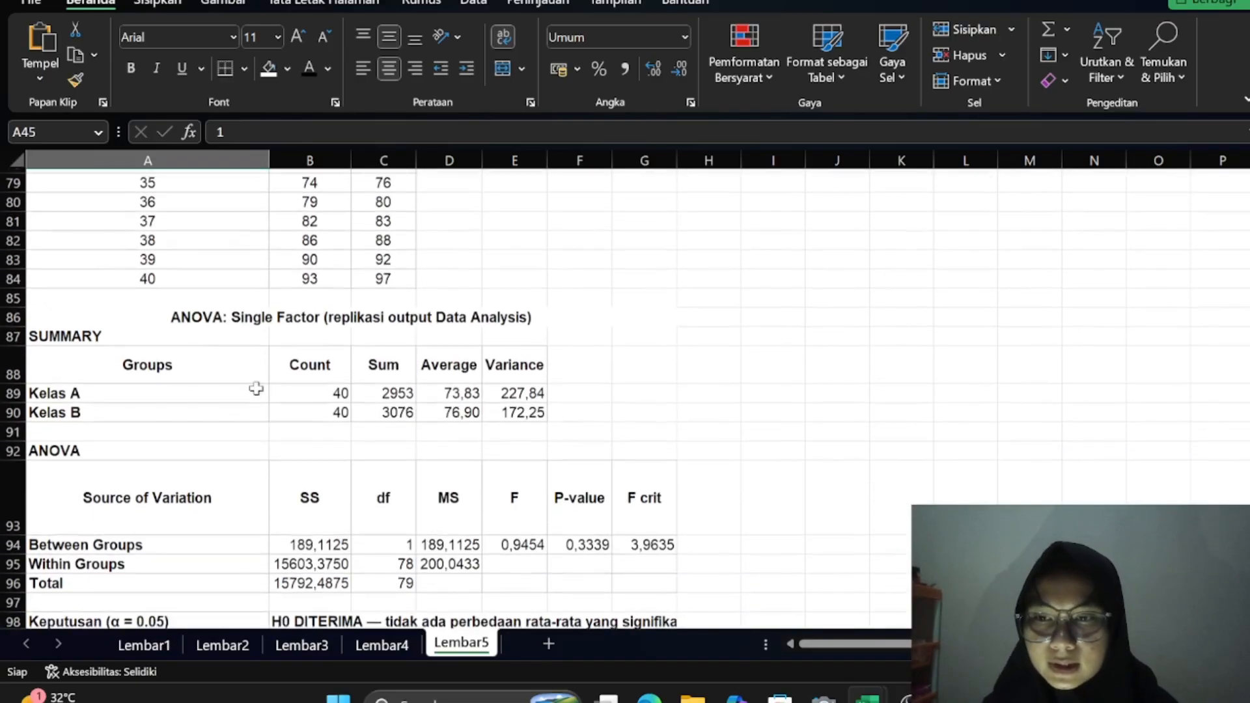
scroll(326, 330, "up", 2)
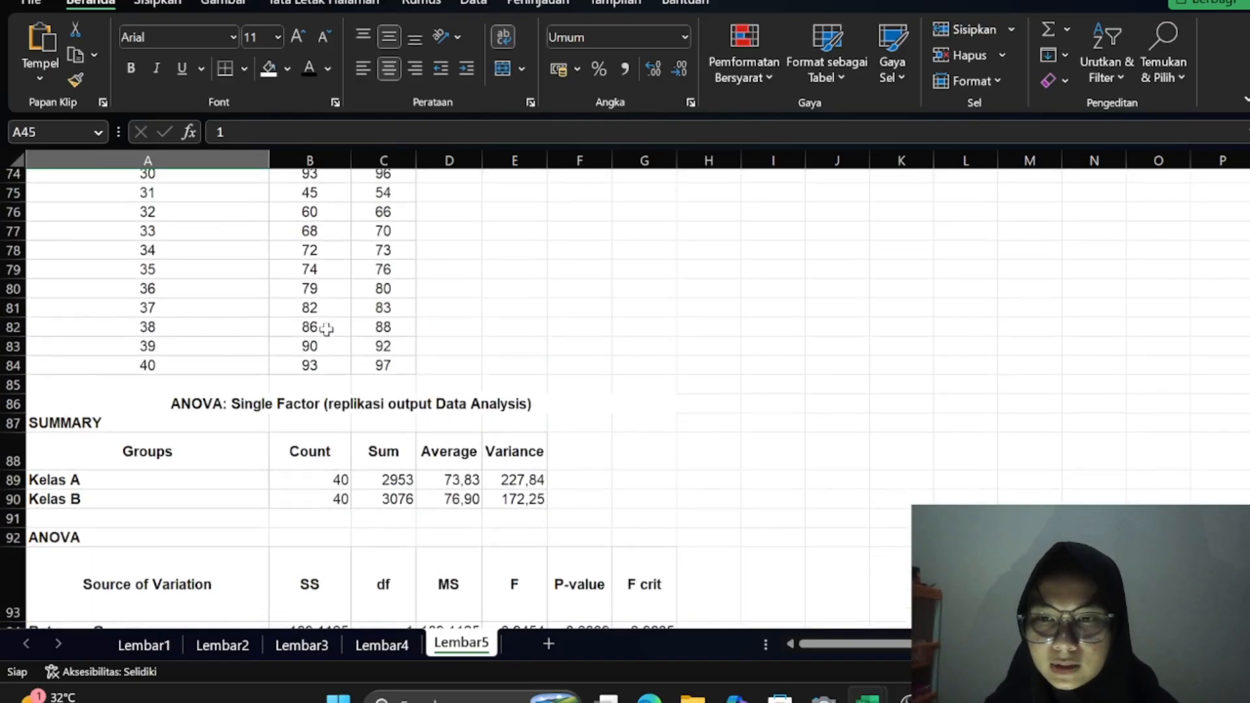
scroll(320, 342, "down", 1)
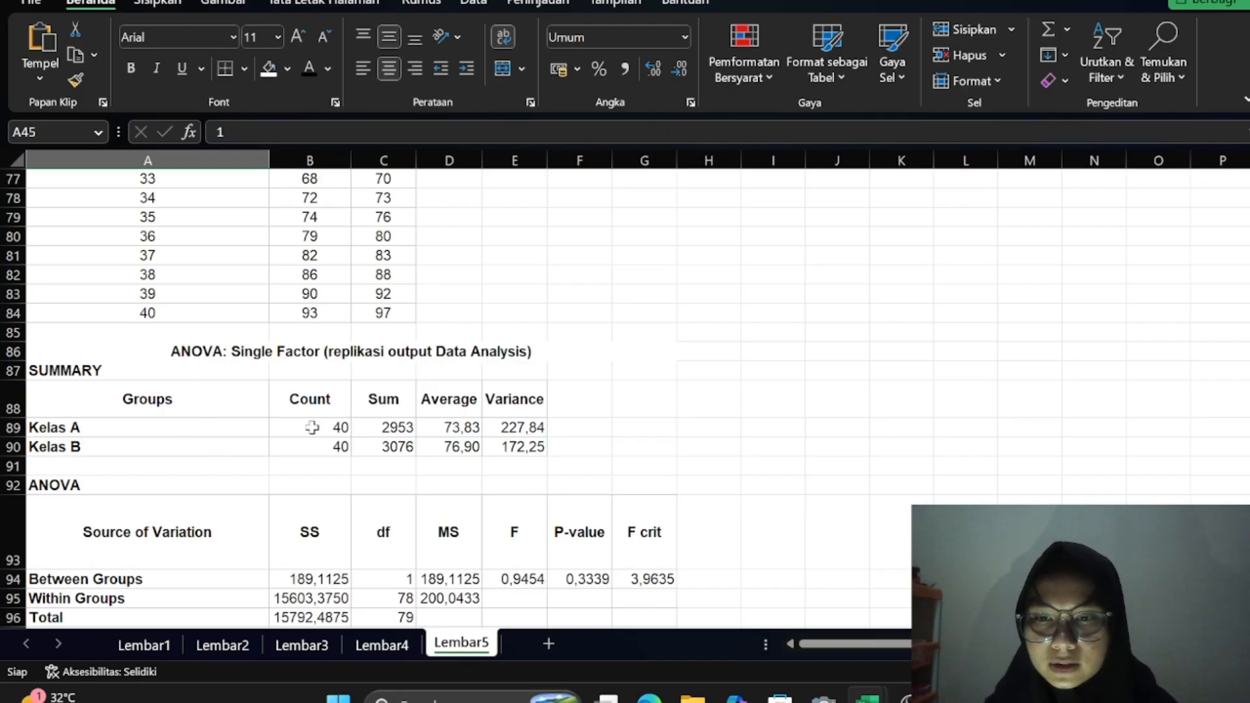
mouse_move(312, 427)
left_mouse_down()
mouse_move(331, 252)
mouse_move(310, 425)
left_mouse_up()
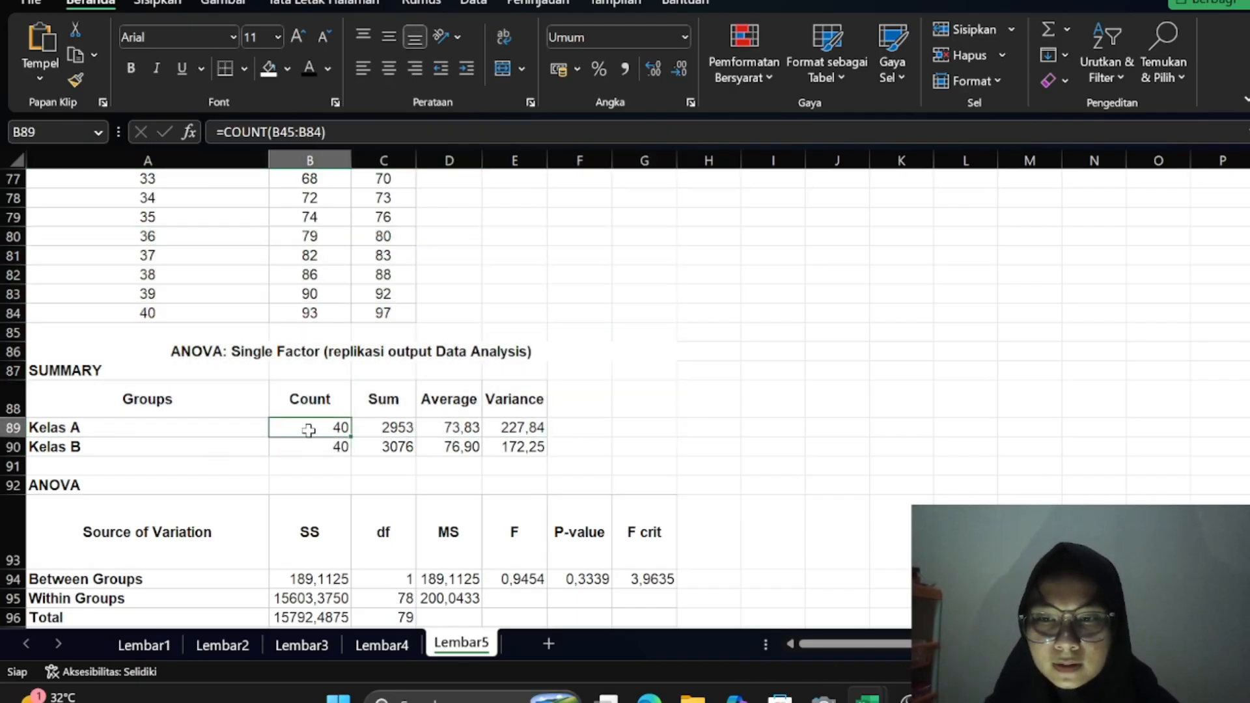
left_click_drag(329, 132, 287, 132)
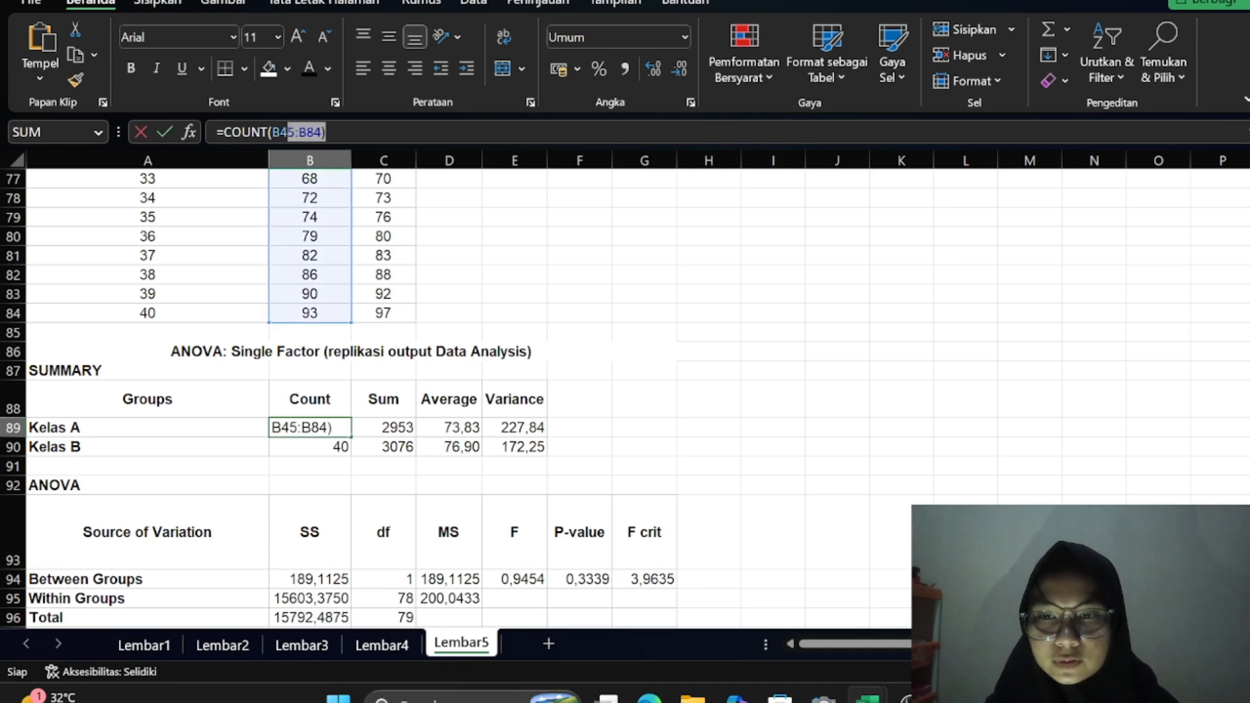
Change the Kelas A count formula in B89 to count the range B45:E89
left_click(294, 464)
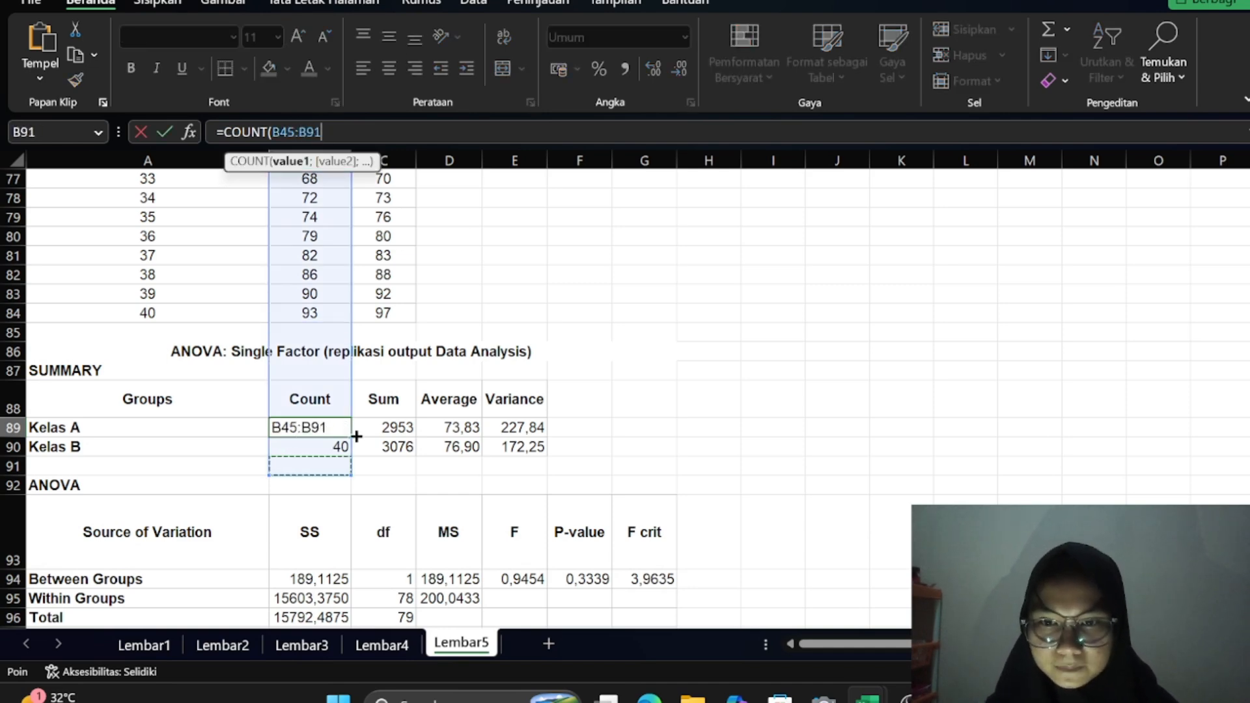
left_click(542, 427)
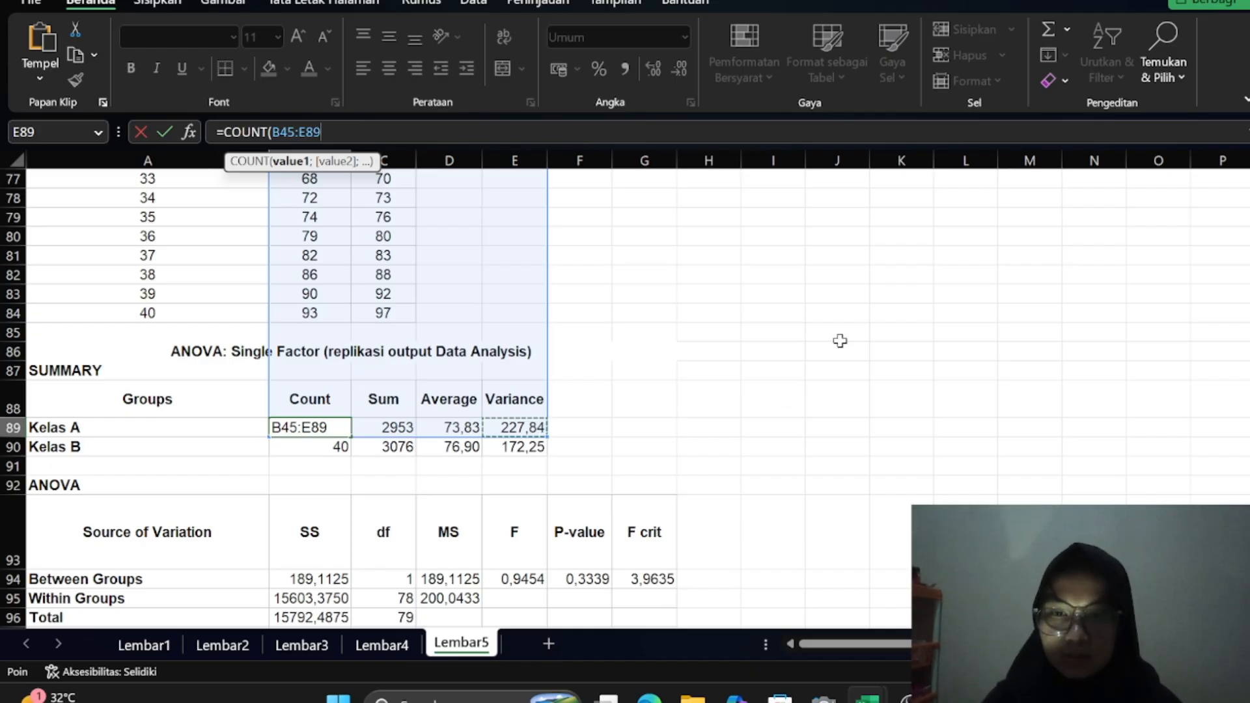
key("ctrl+z")
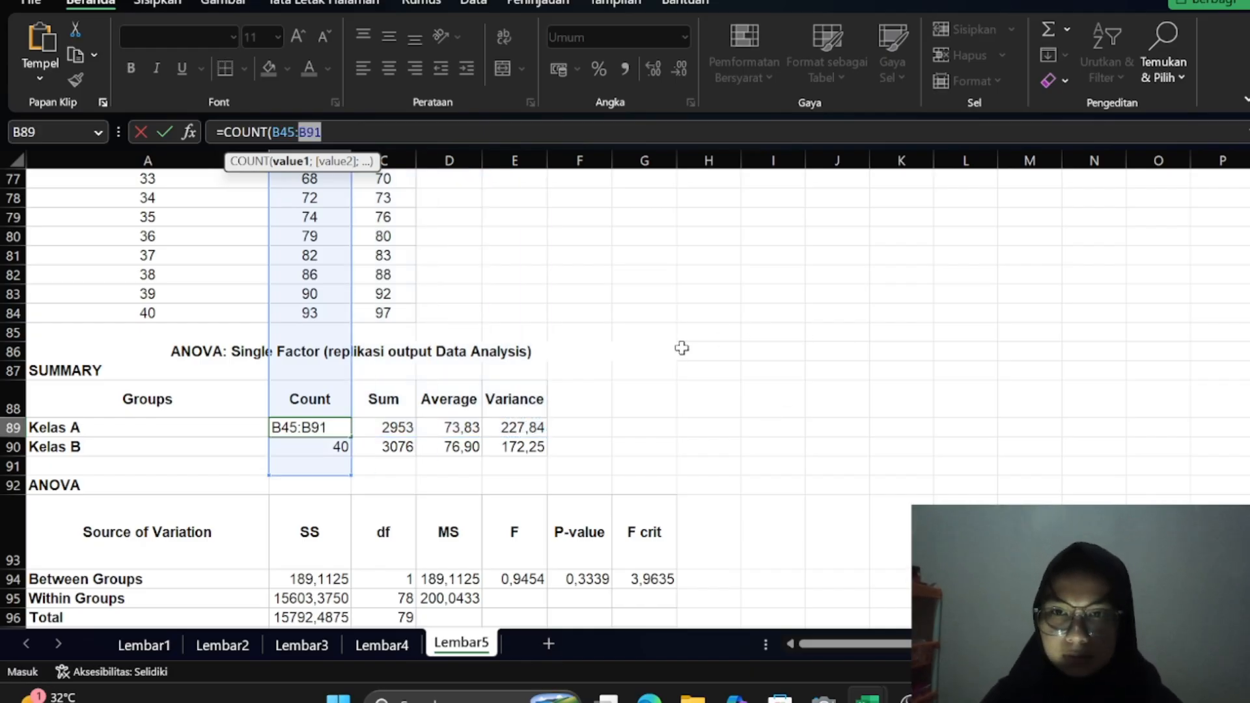
key("ctrl+y")
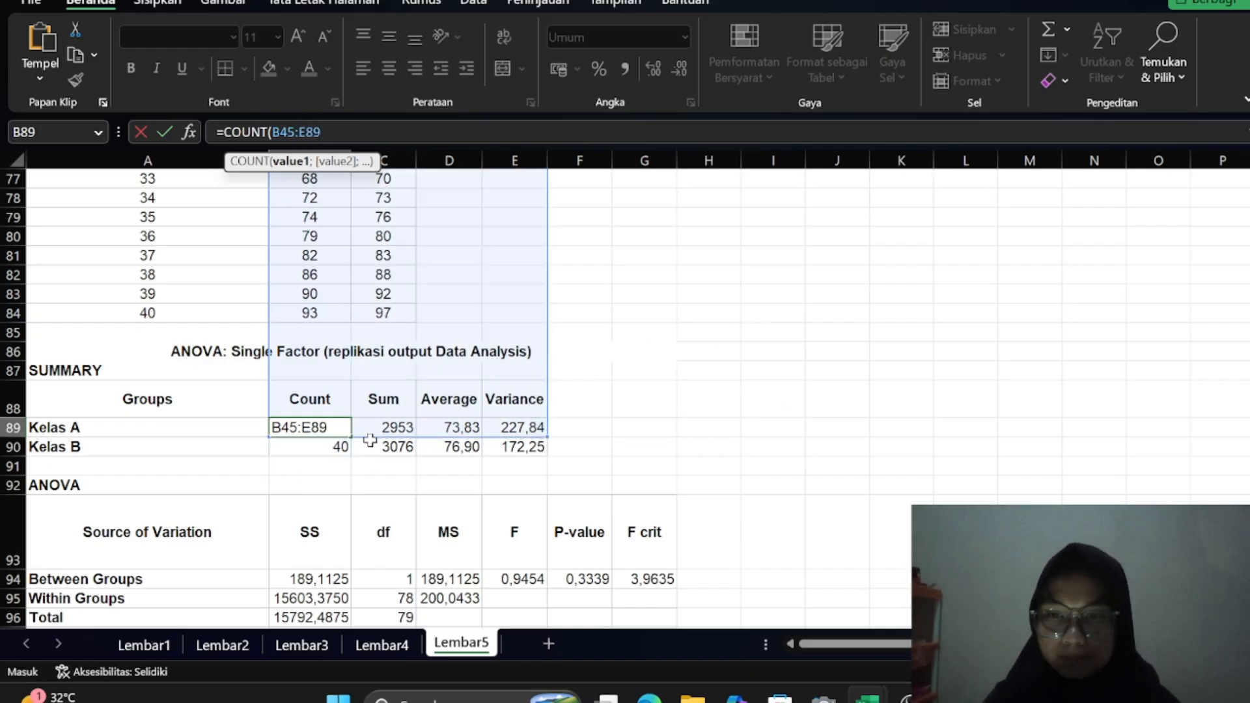
key("Return")
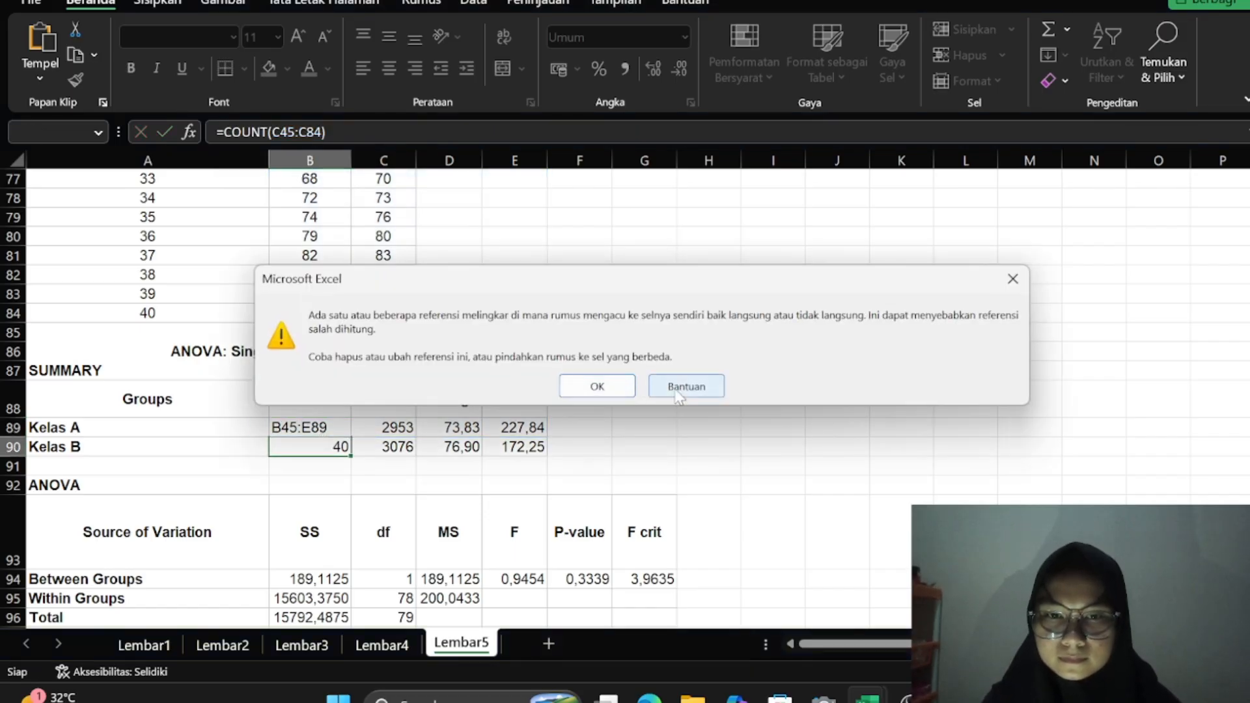
left_click(594, 394)
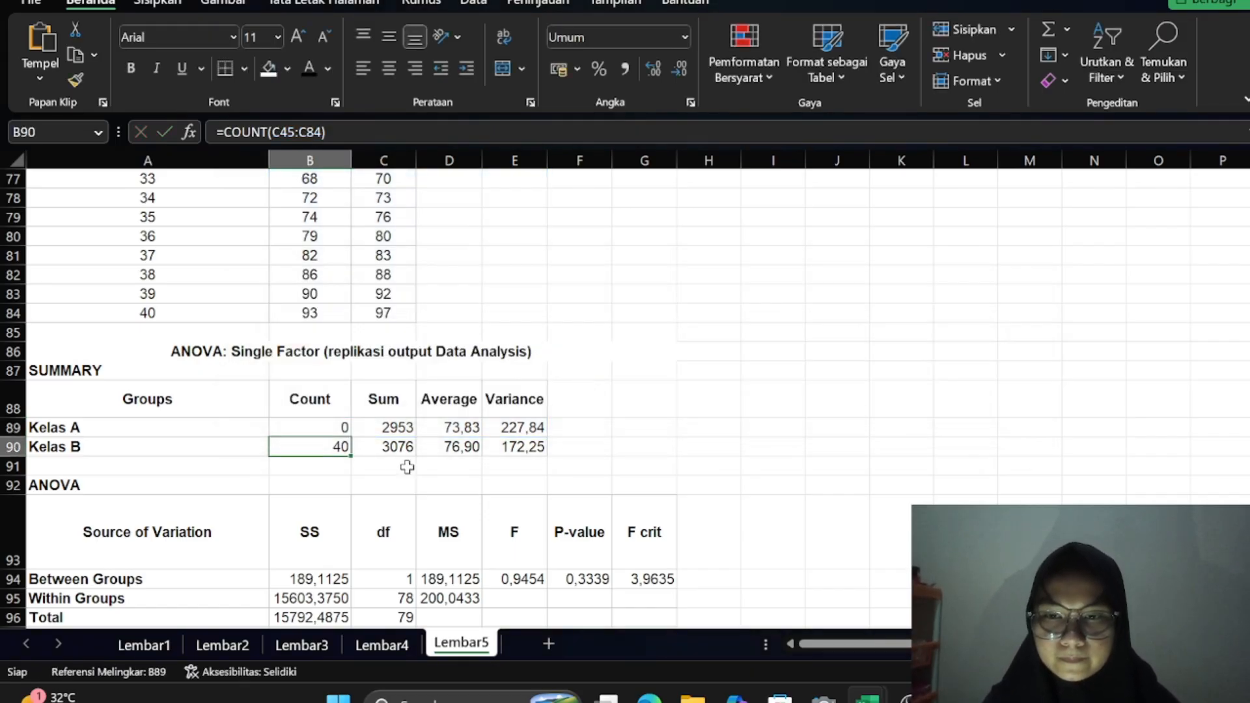
left_click(317, 422)
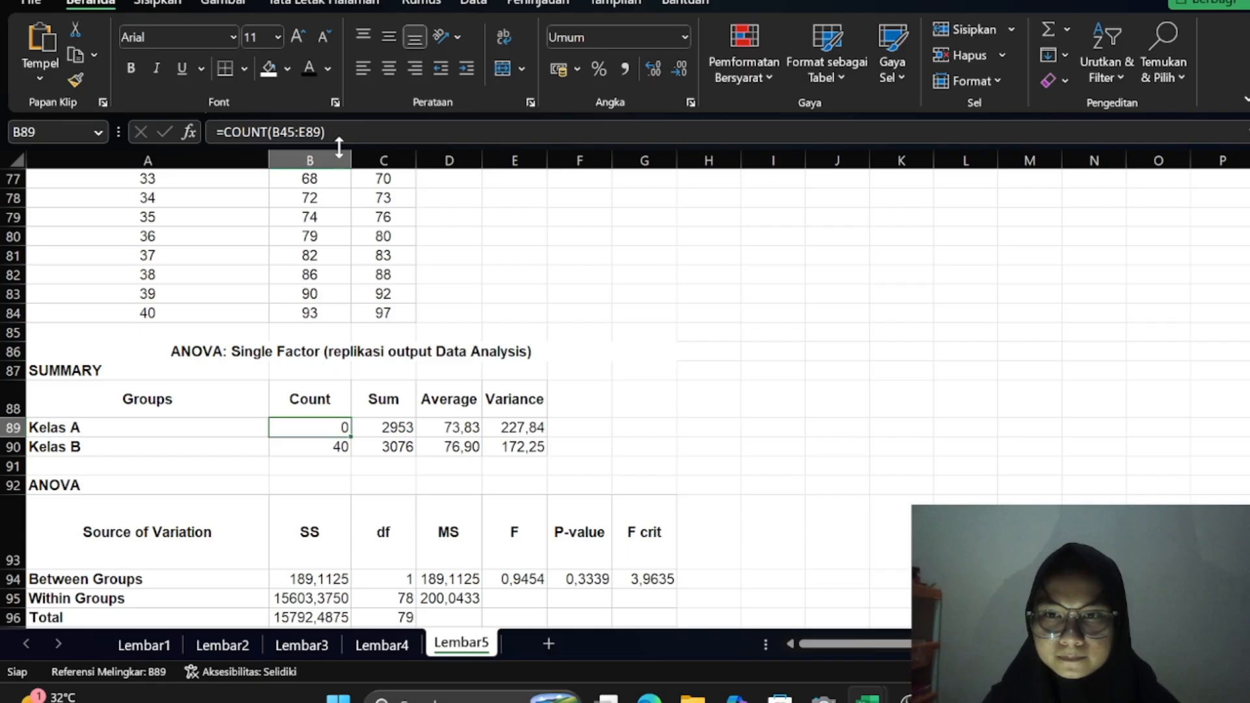
left_click(326, 132)
left_click(310, 315)
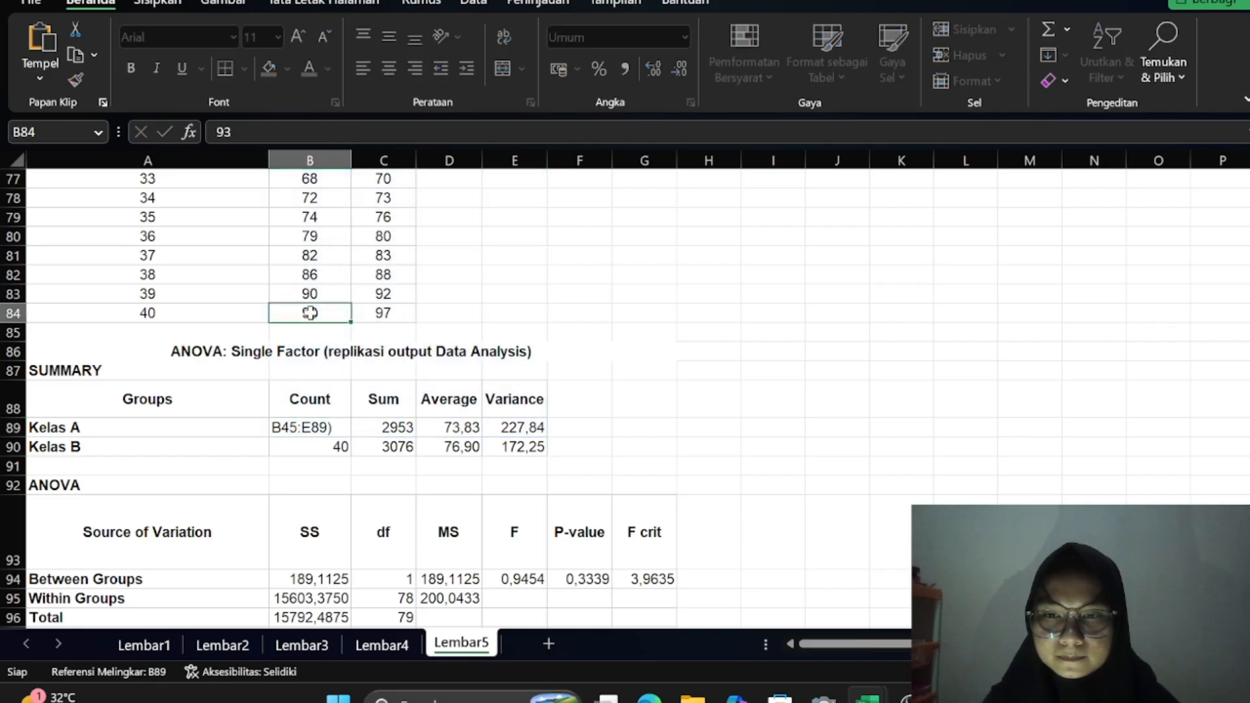
scroll(311, 287, "up", 1)
scroll(310, 287, "down", 1)
left_click(309, 413)
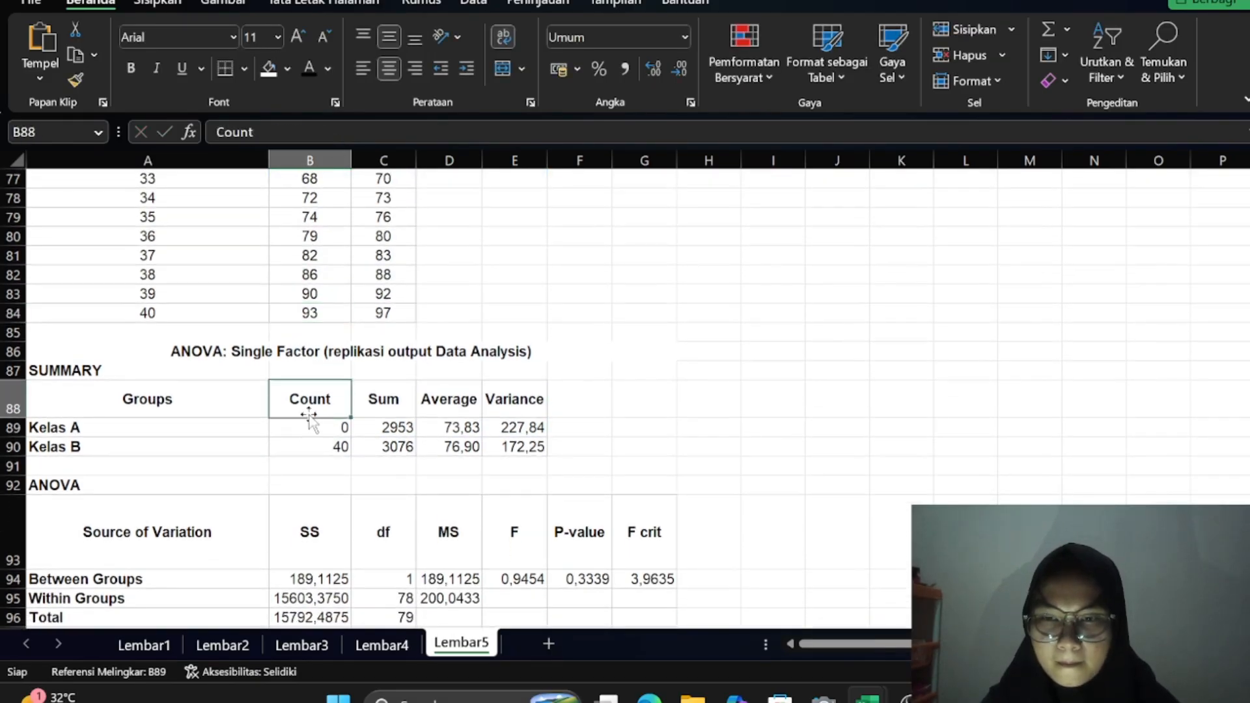
Correct the Kelas A count formula in B89 to count only the Kelas A scores in B45:B84
left_click(309, 428)
left_click_drag(308, 427, 315, 500)
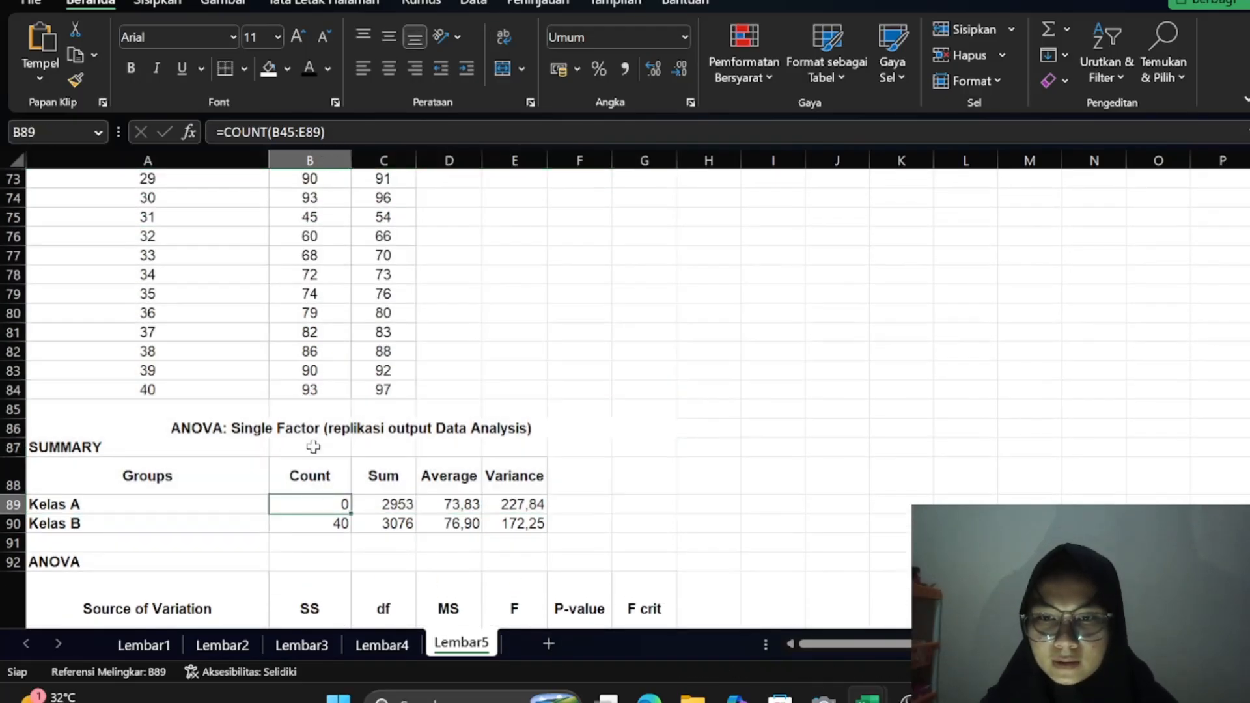
double_click(315, 502)
key("BackSpace")
key("BackSpace")
key("BackSpace")
key("BackSpace")
key("BackSpace")
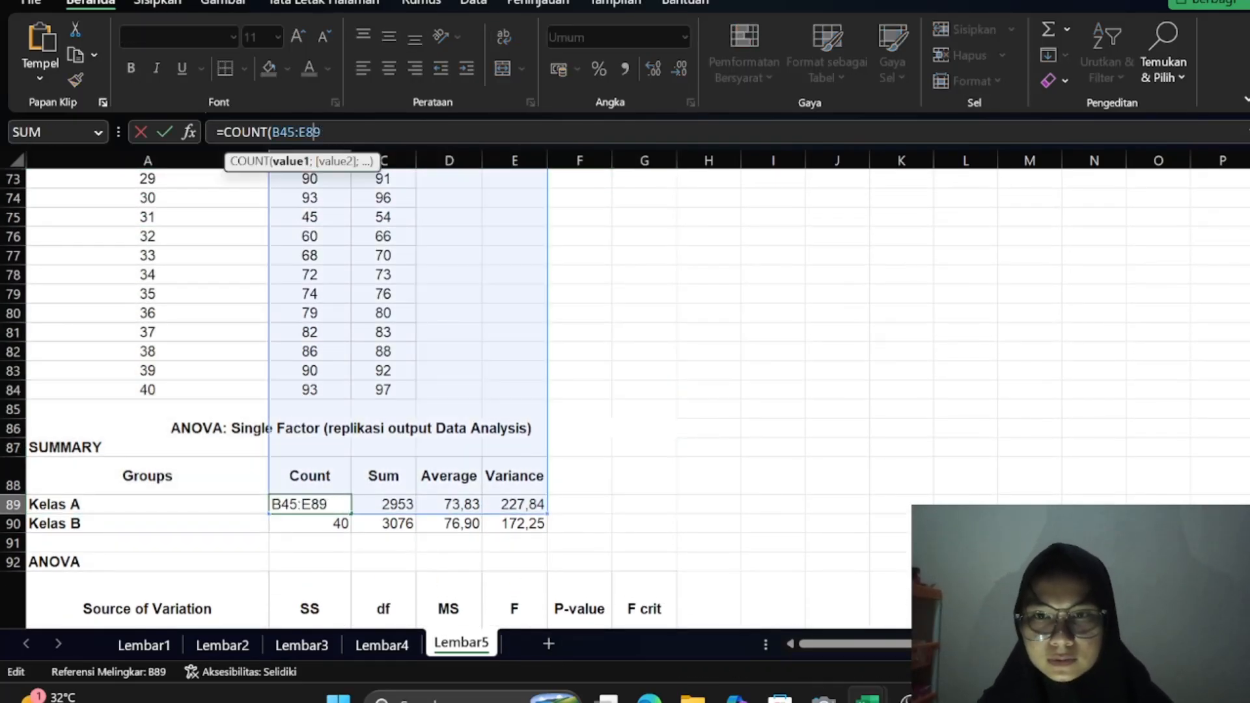
key("BackSpace")
key("BackSpace")
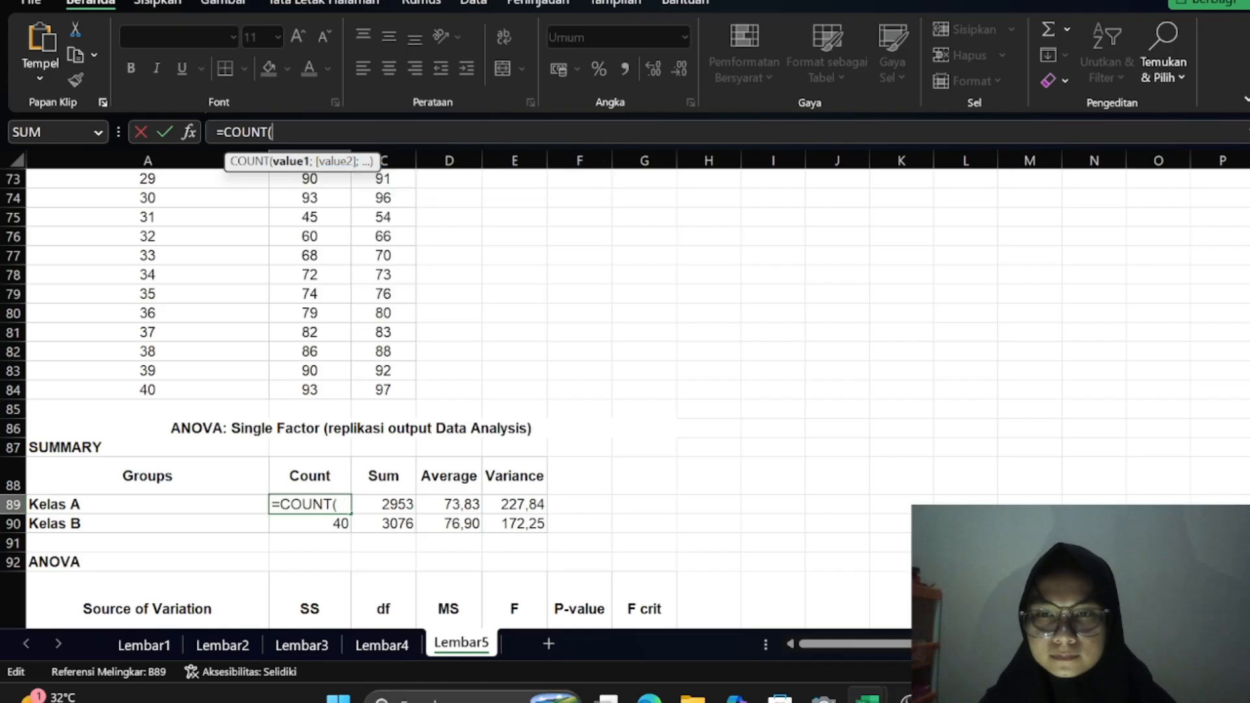
scroll(323, 315, "up", 4)
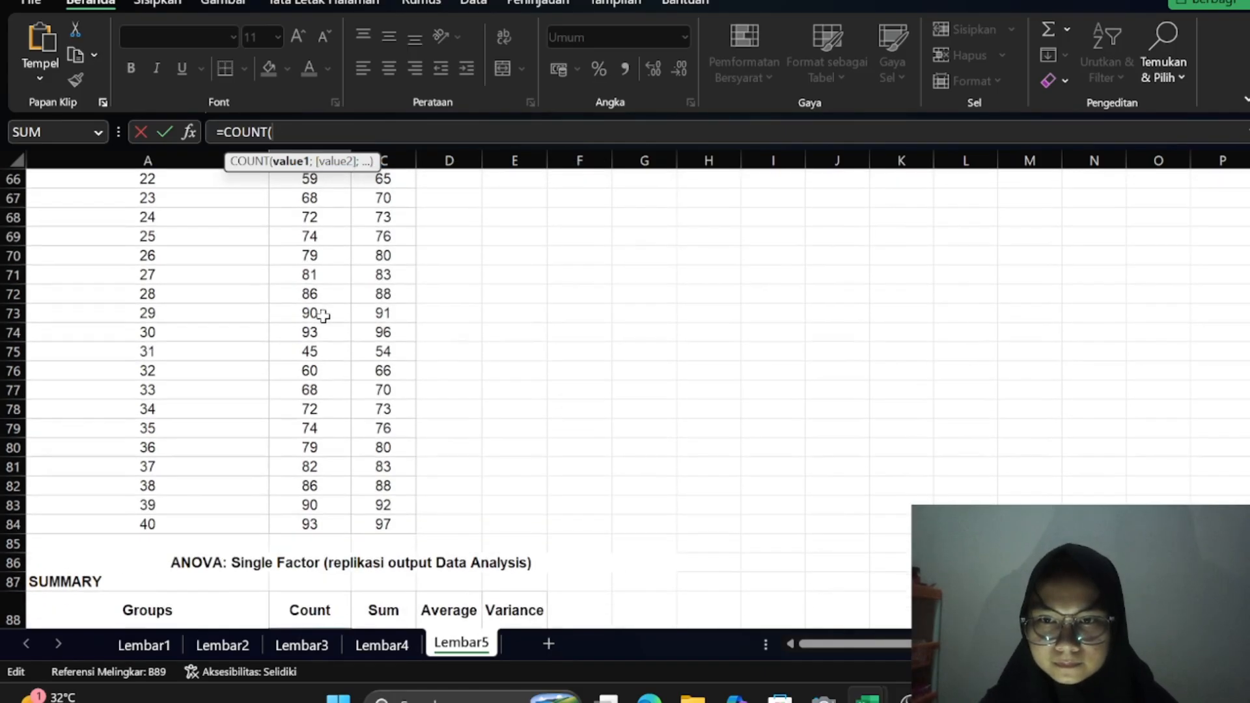
scroll(323, 315, "up", 10)
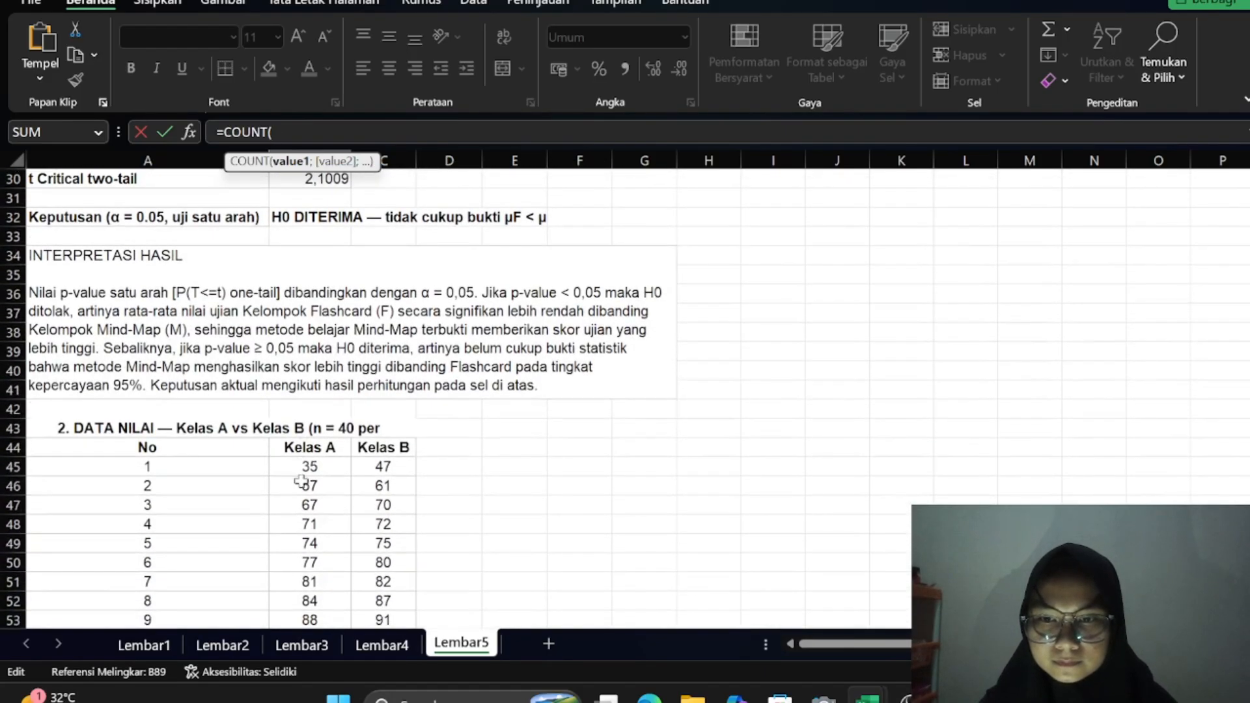
left_click_drag(299, 459, 326, 572)
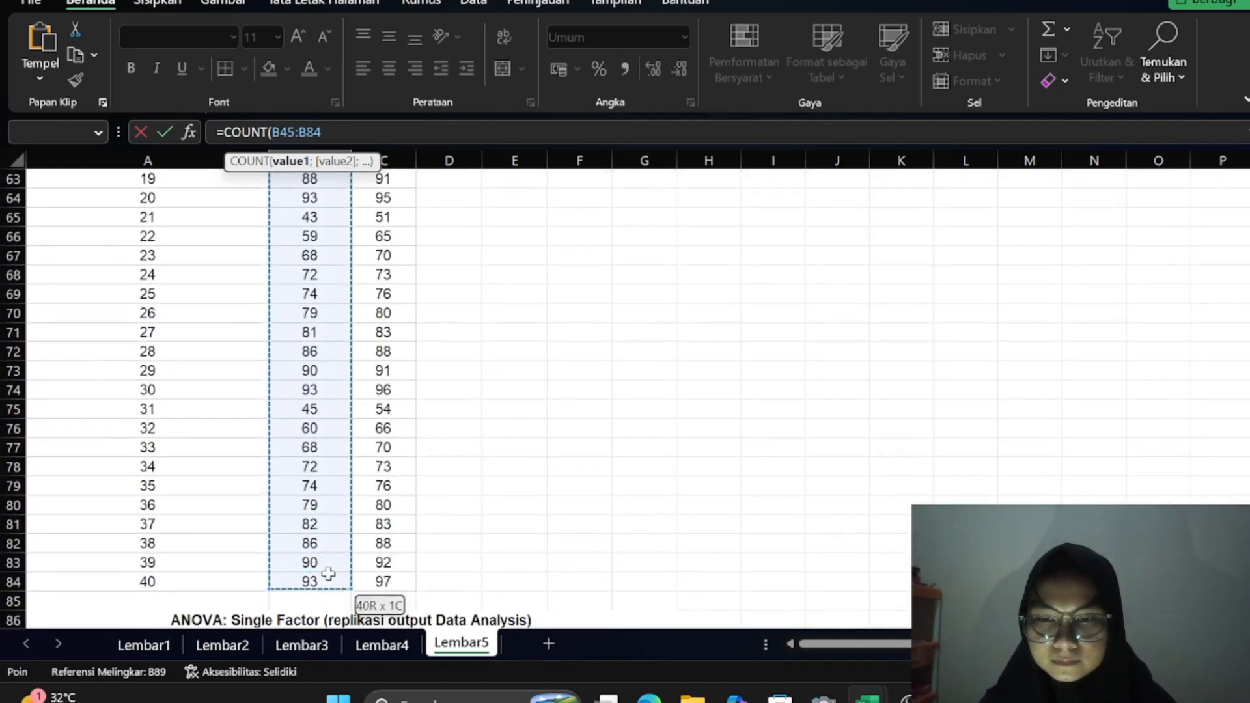
key("Return")
Examine the SUM formulas in C89 and C90 and the AVERAGE formulas in D89 and D90 for both classes
scroll(328, 582, "down", 2)
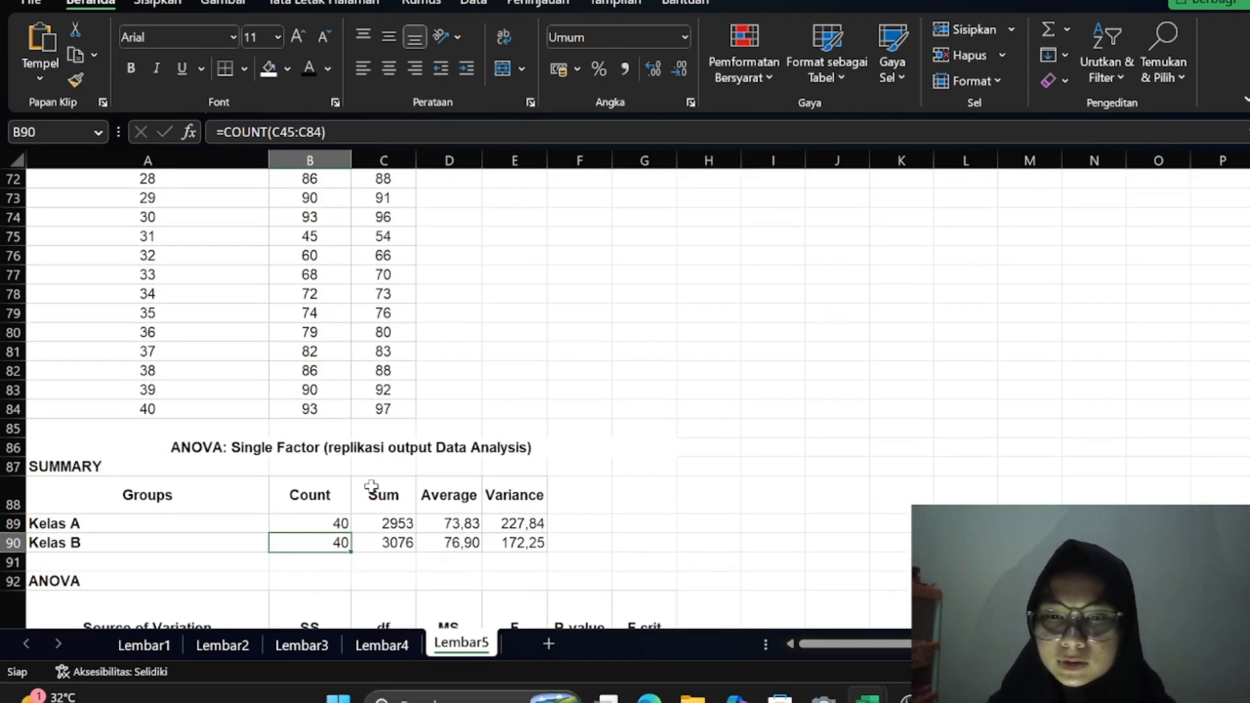
left_click(385, 521)
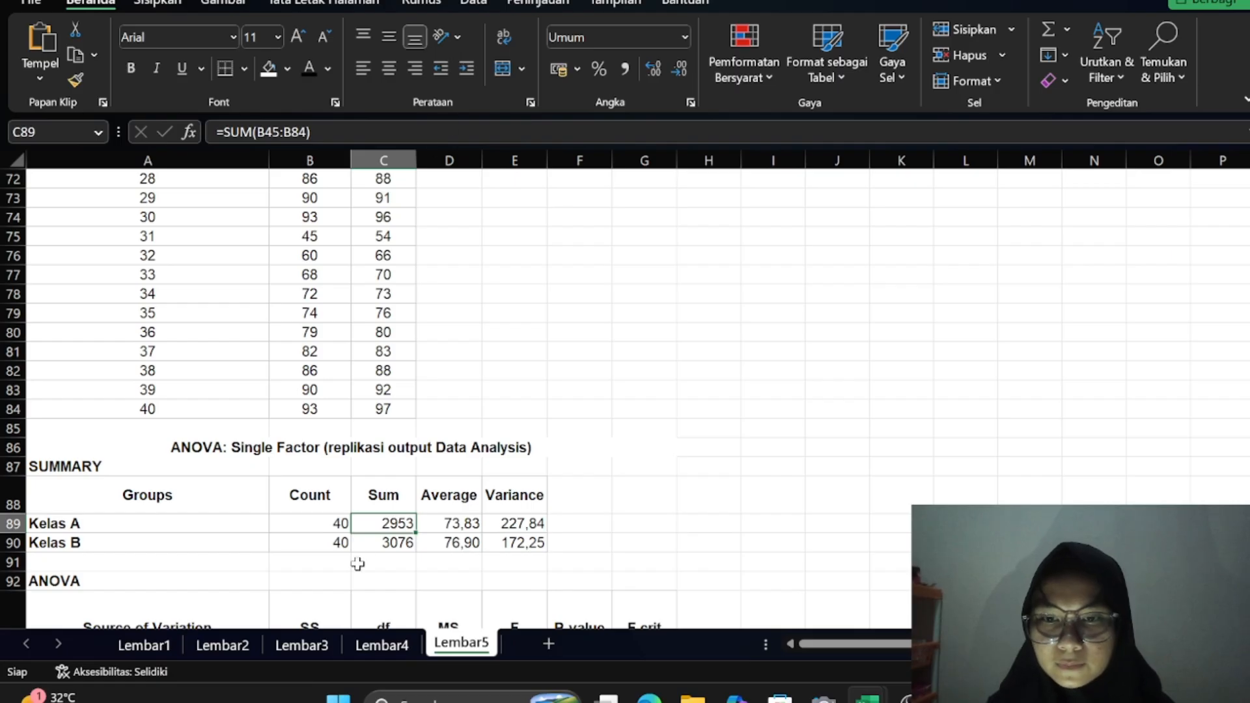
left_click(387, 542)
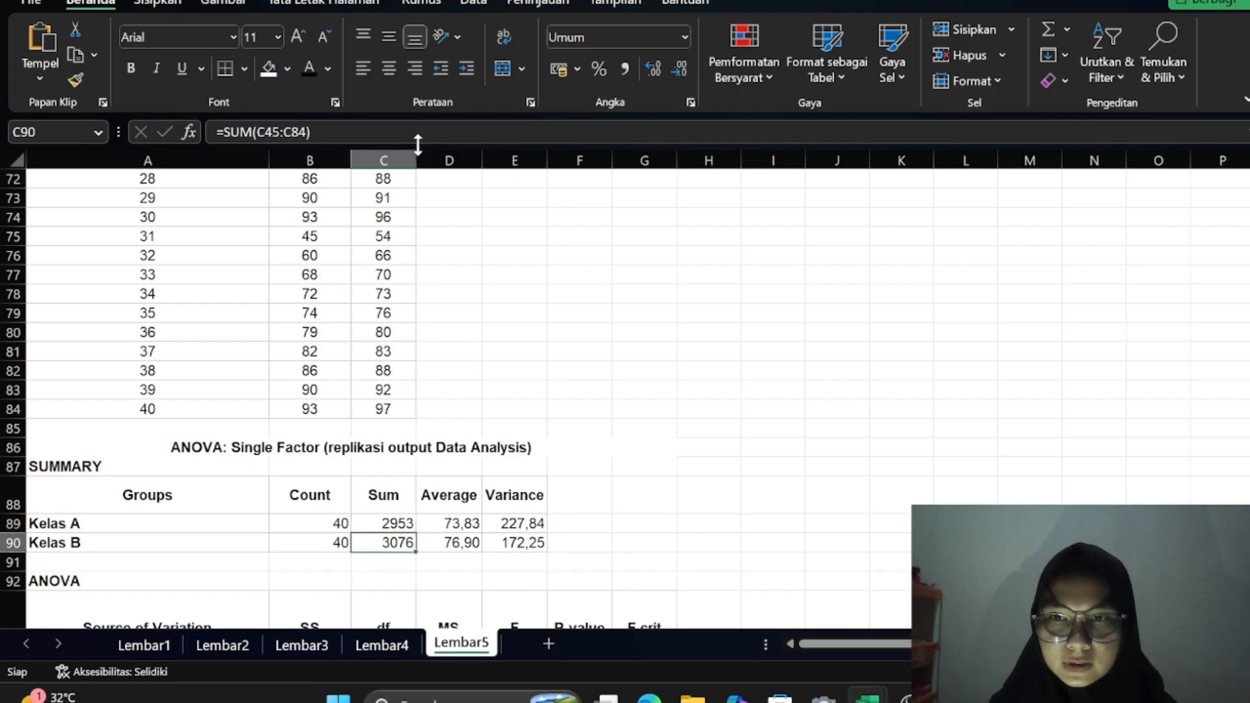
left_click(460, 525)
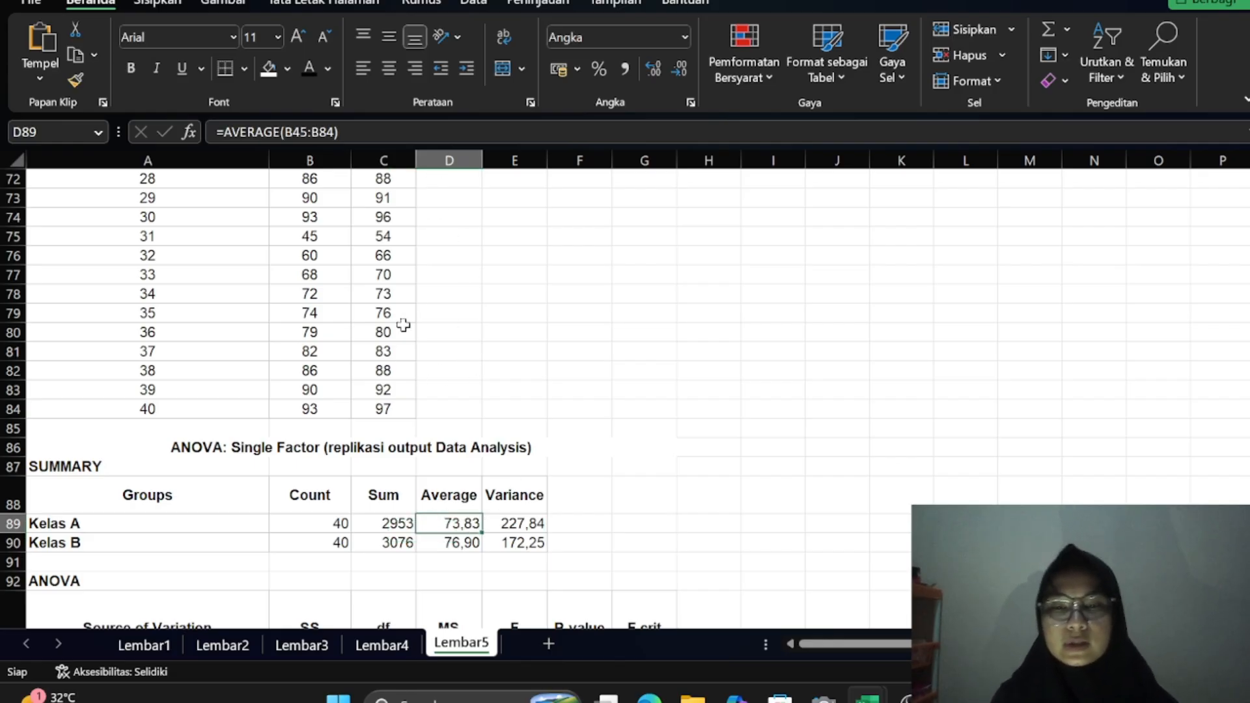
key("F2")
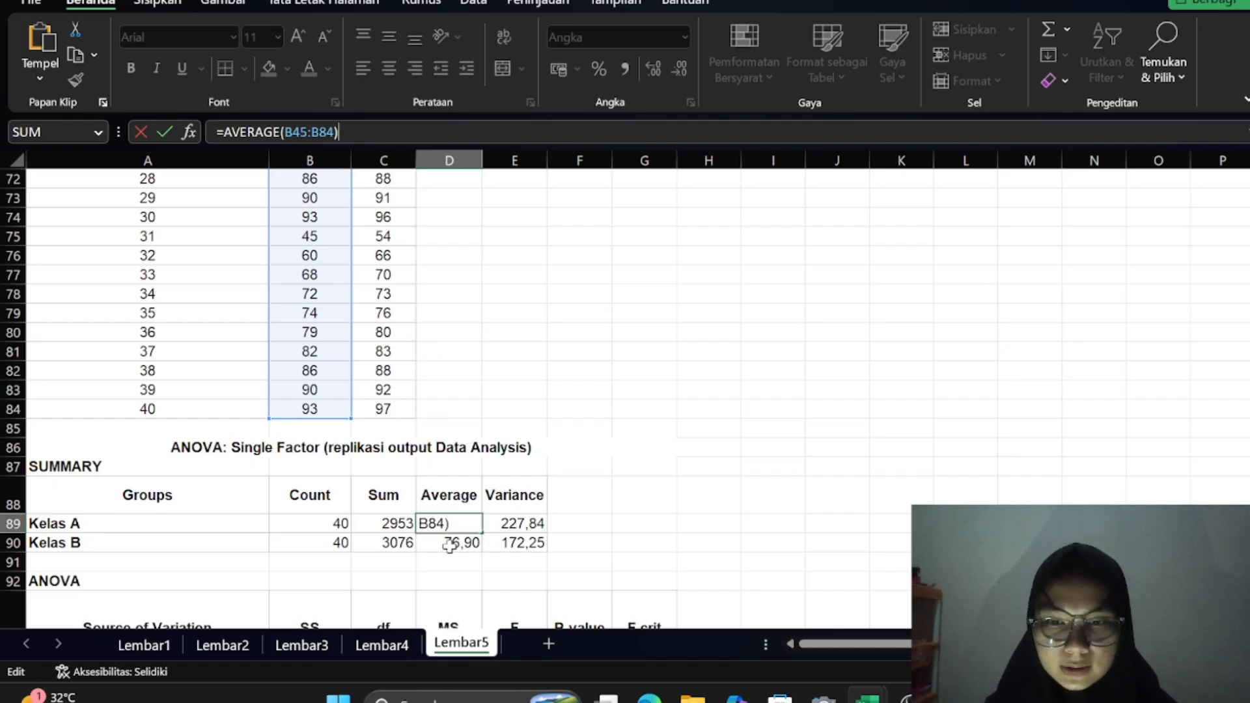
left_click(449, 546)
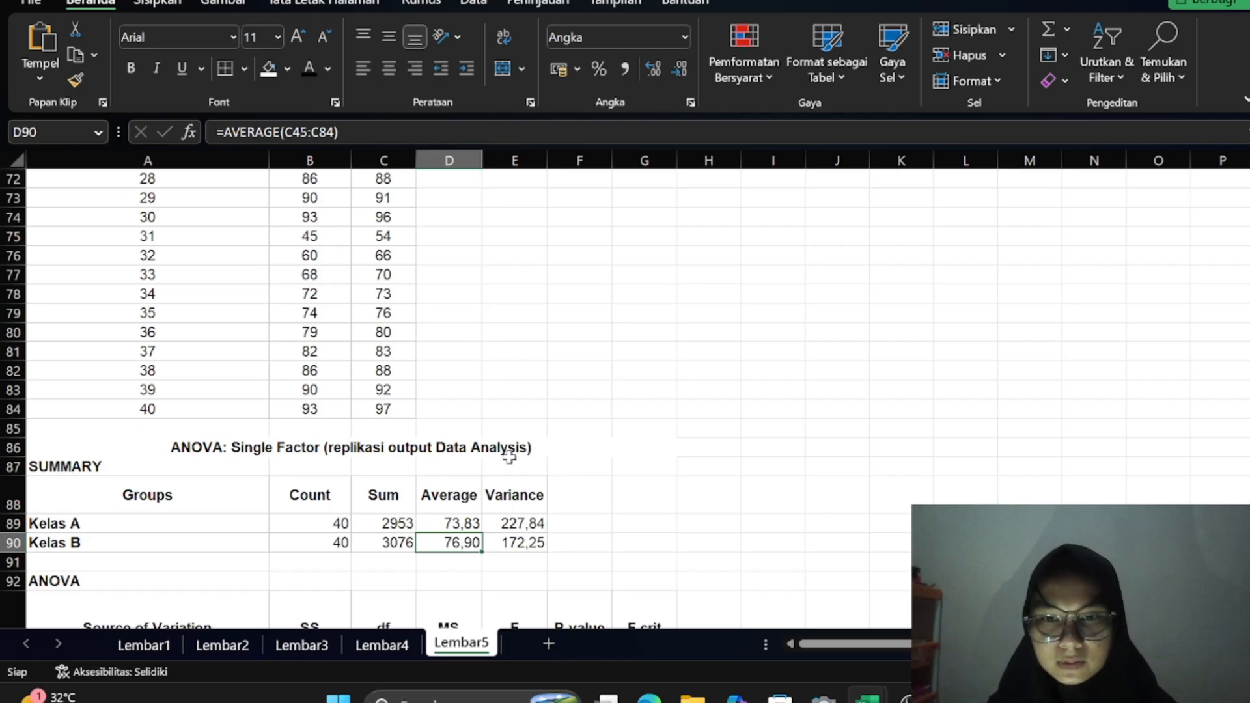
Examine the VAR.S variance formulas in E89 and E90, highlighting the Kelas B range that E90 references
left_click(511, 526)
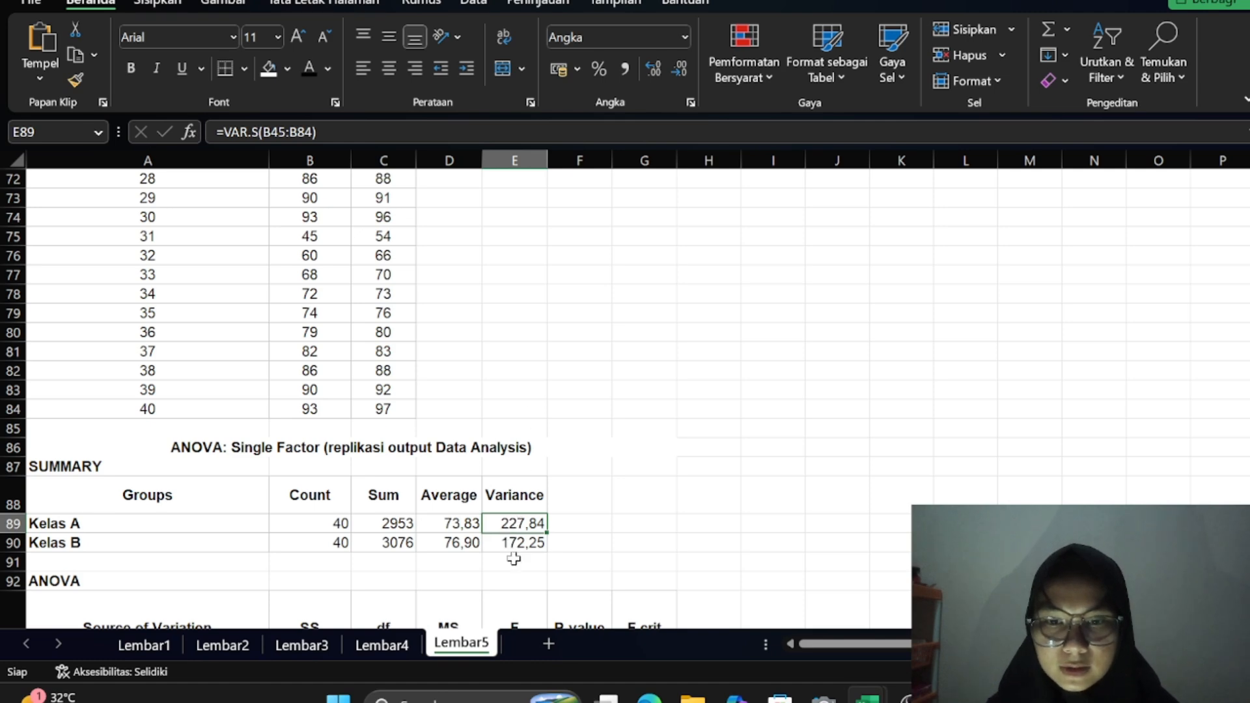
left_click(532, 549)
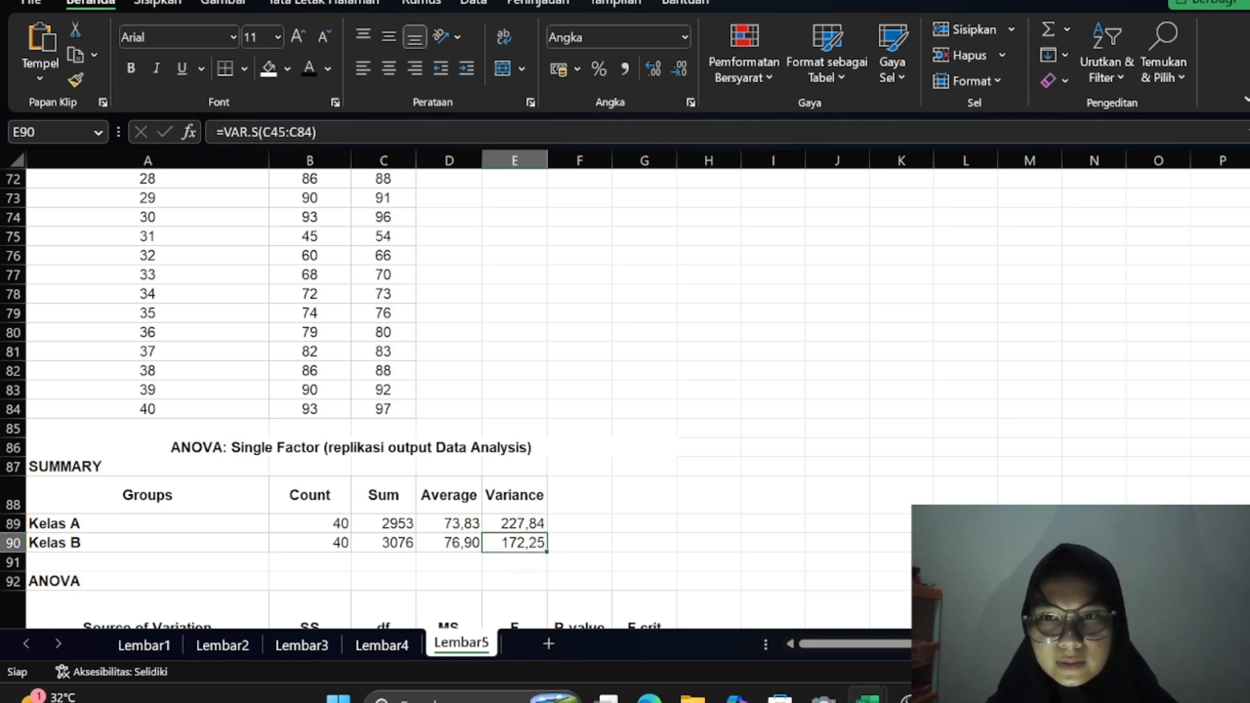
left_click(345, 133)
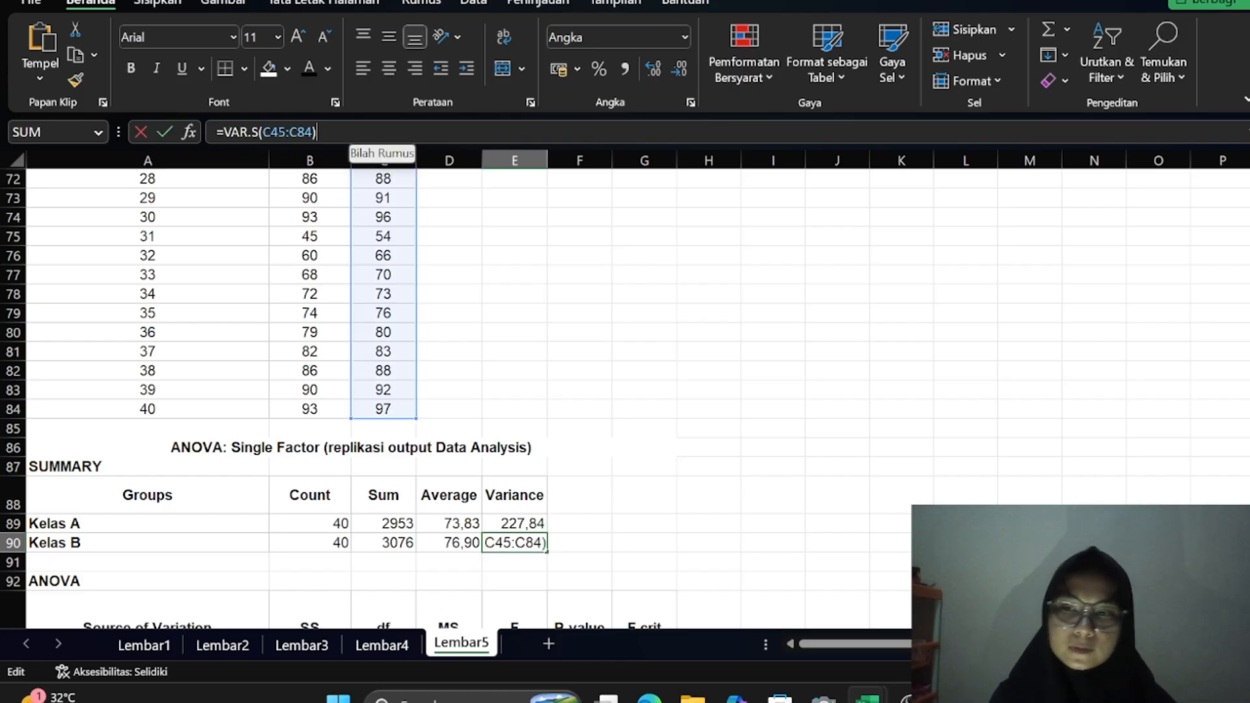
left_click(581, 436)
Examine the ANOVA table's SS formulas for Between Groups in B94 and Within Groups in B95, with their referenced cells highlighted
scroll(581, 435, "down", 4)
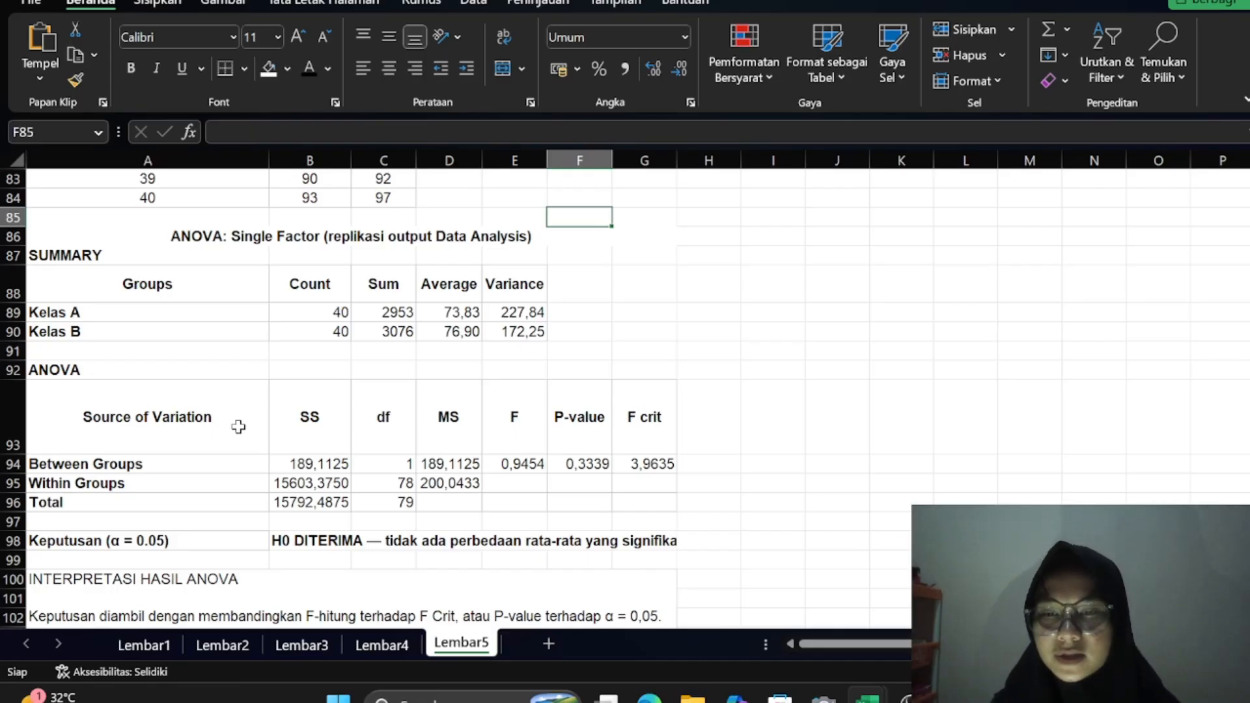
left_click(310, 464)
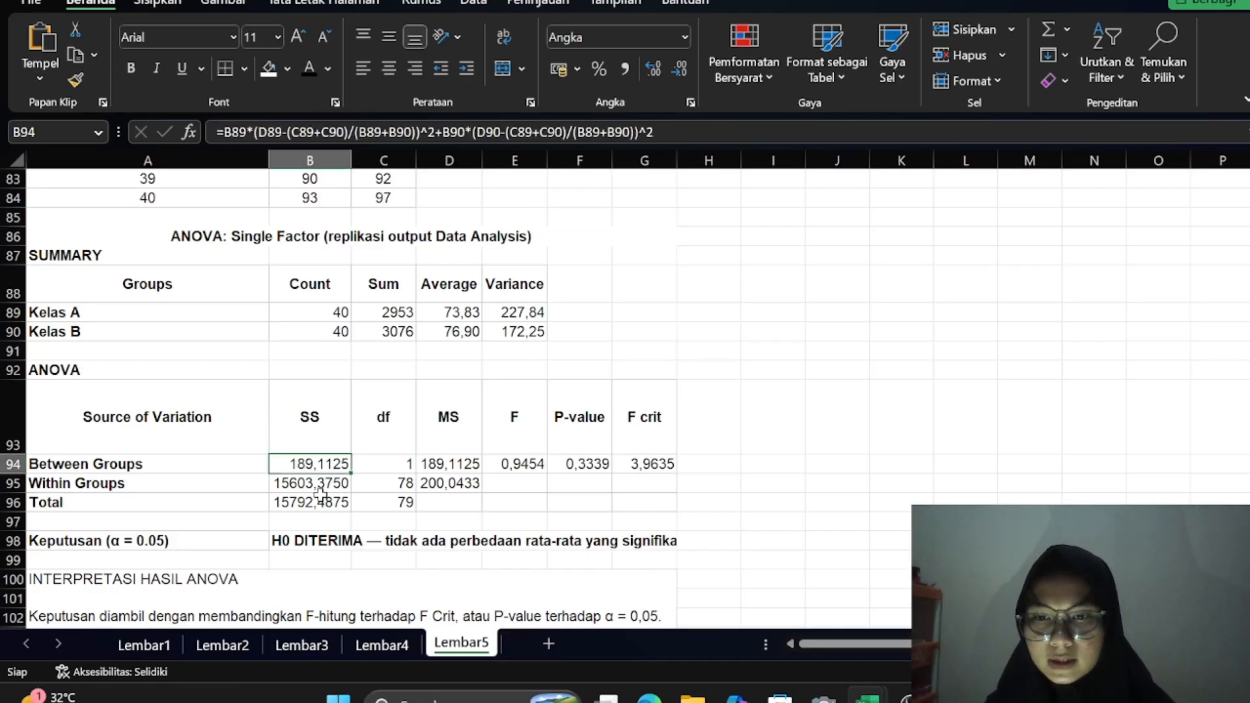
key("F2")
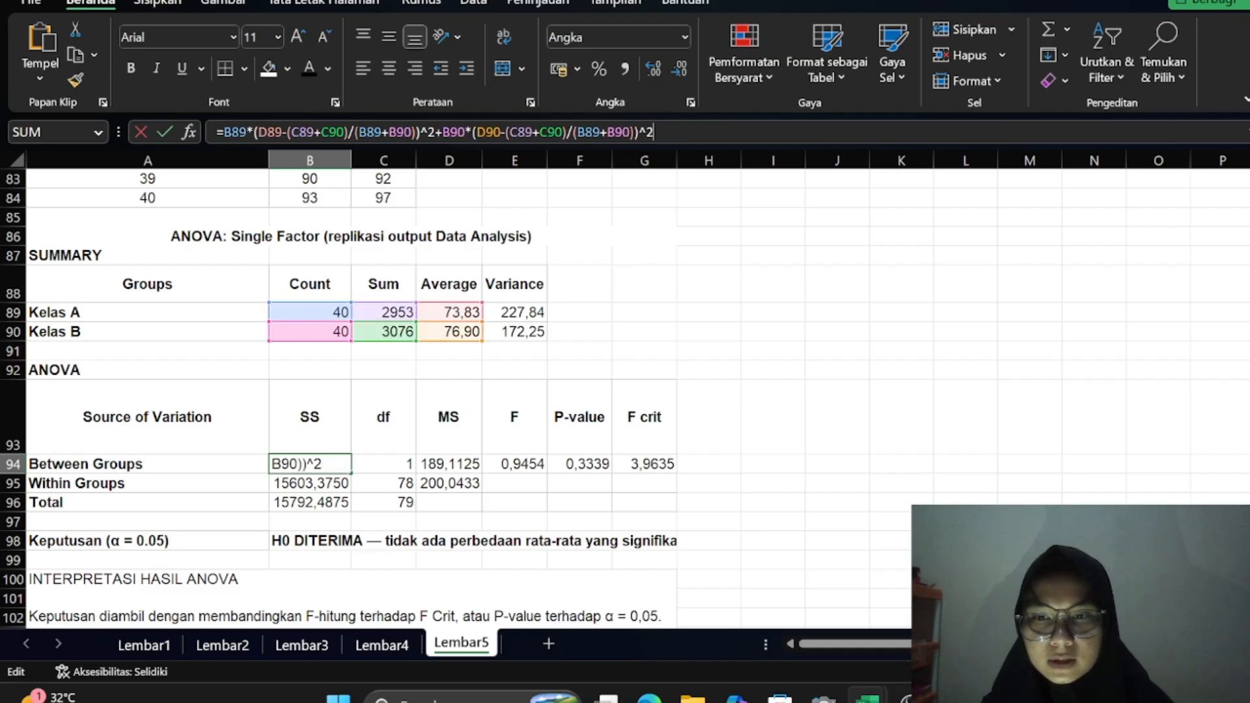
key("Return")
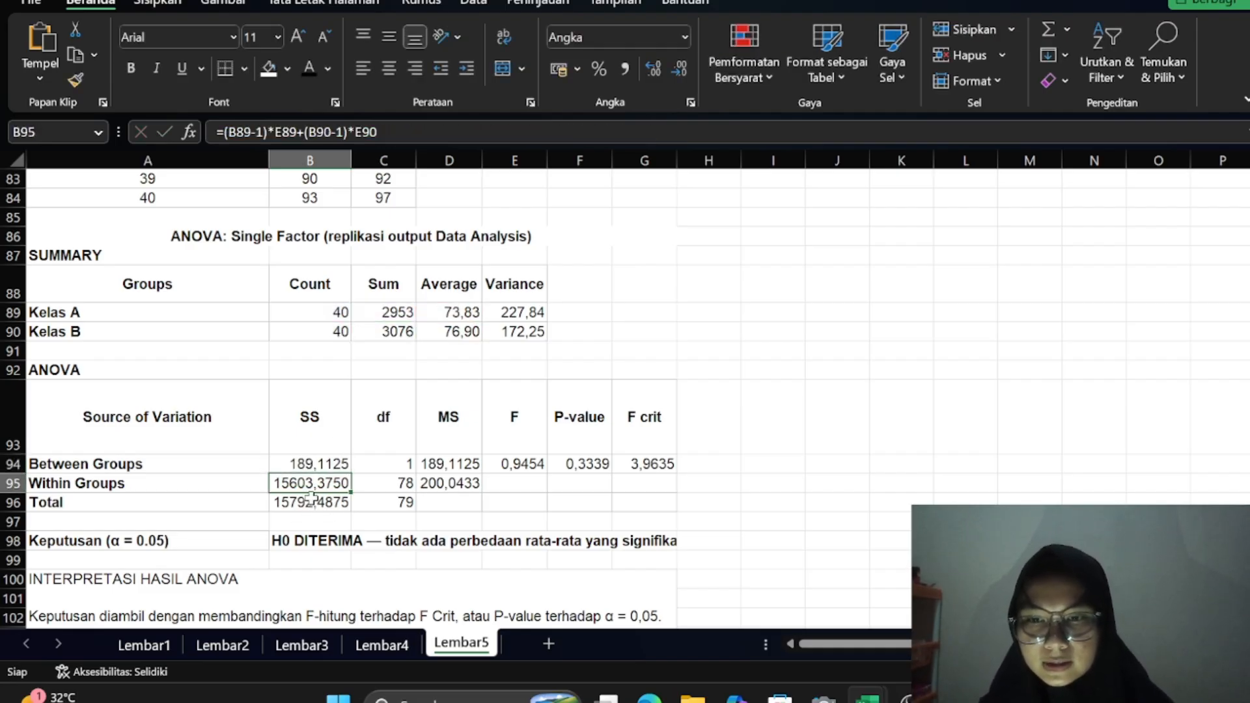
key("F2")
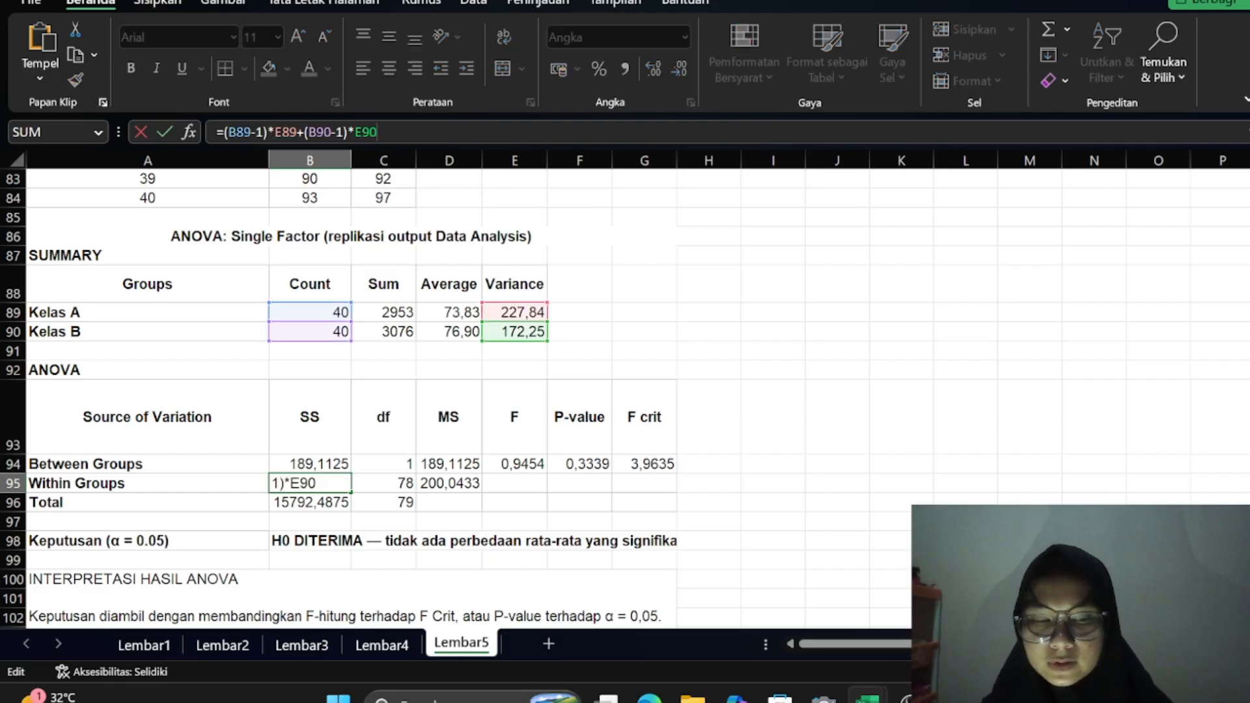
Examine the Total SS formula in B96 and the df entries in C94:C96, highlighting the counts that C95 references
key("Return")
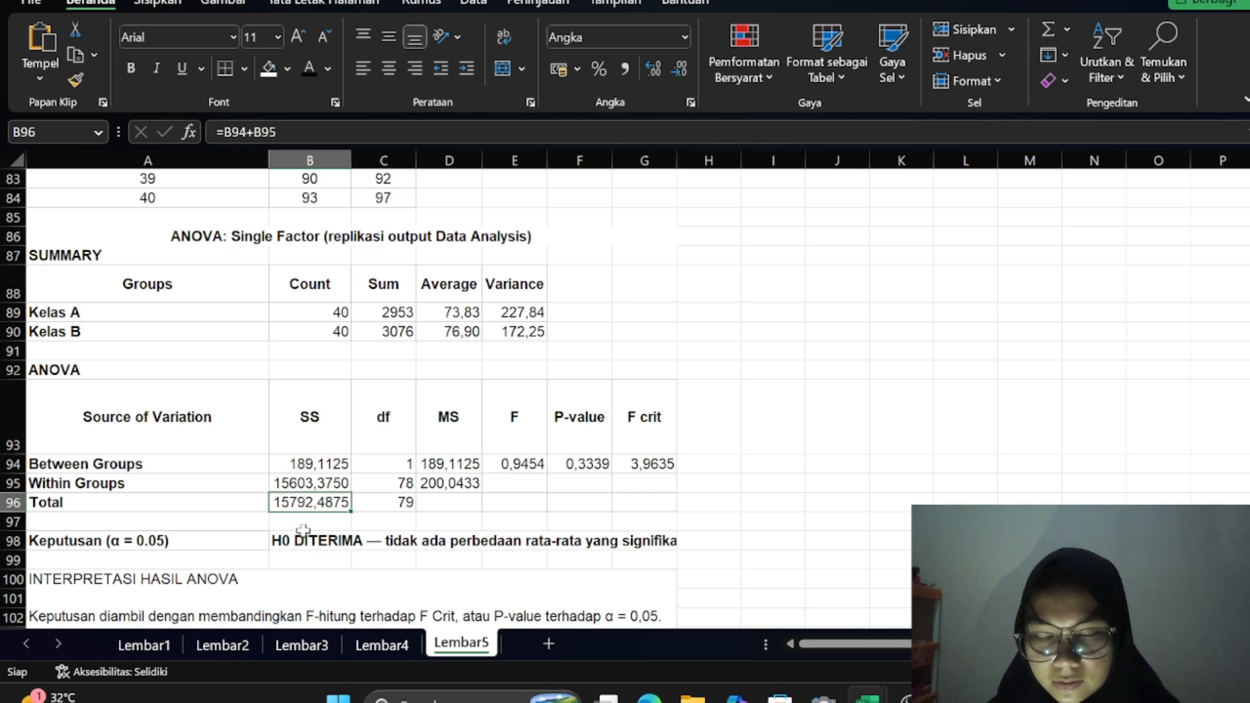
left_click(394, 467)
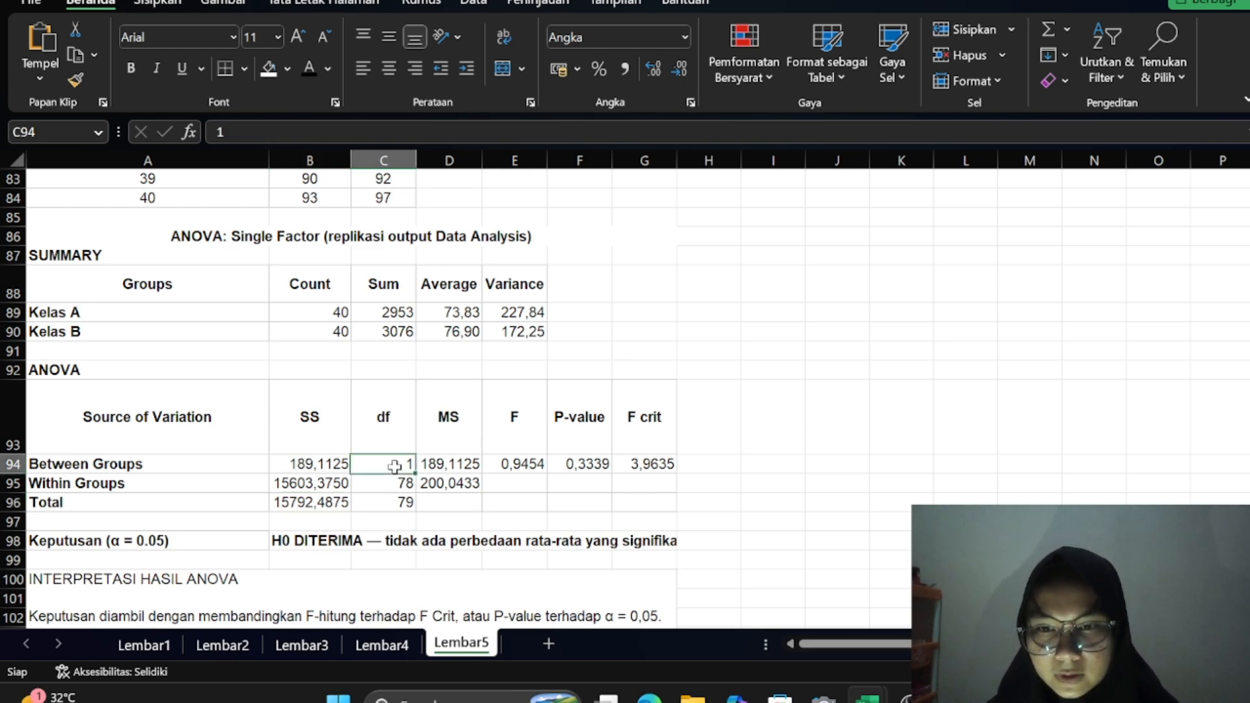
left_click(391, 489)
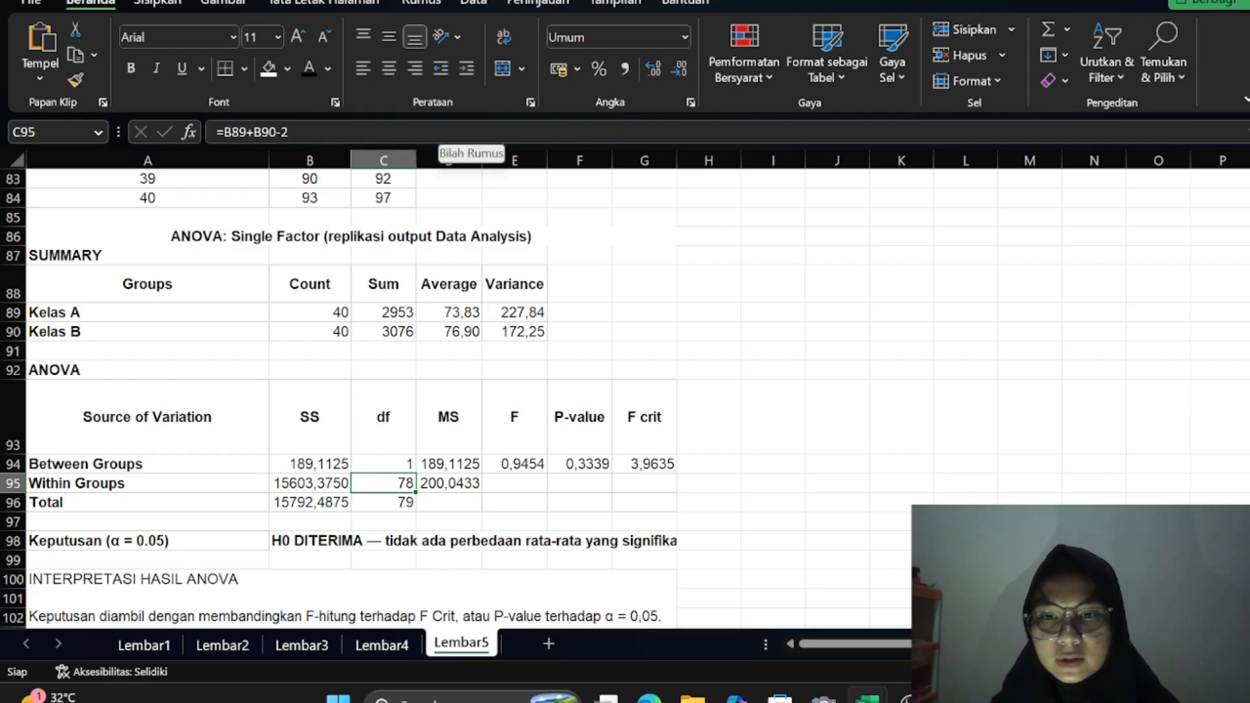
key("F2")
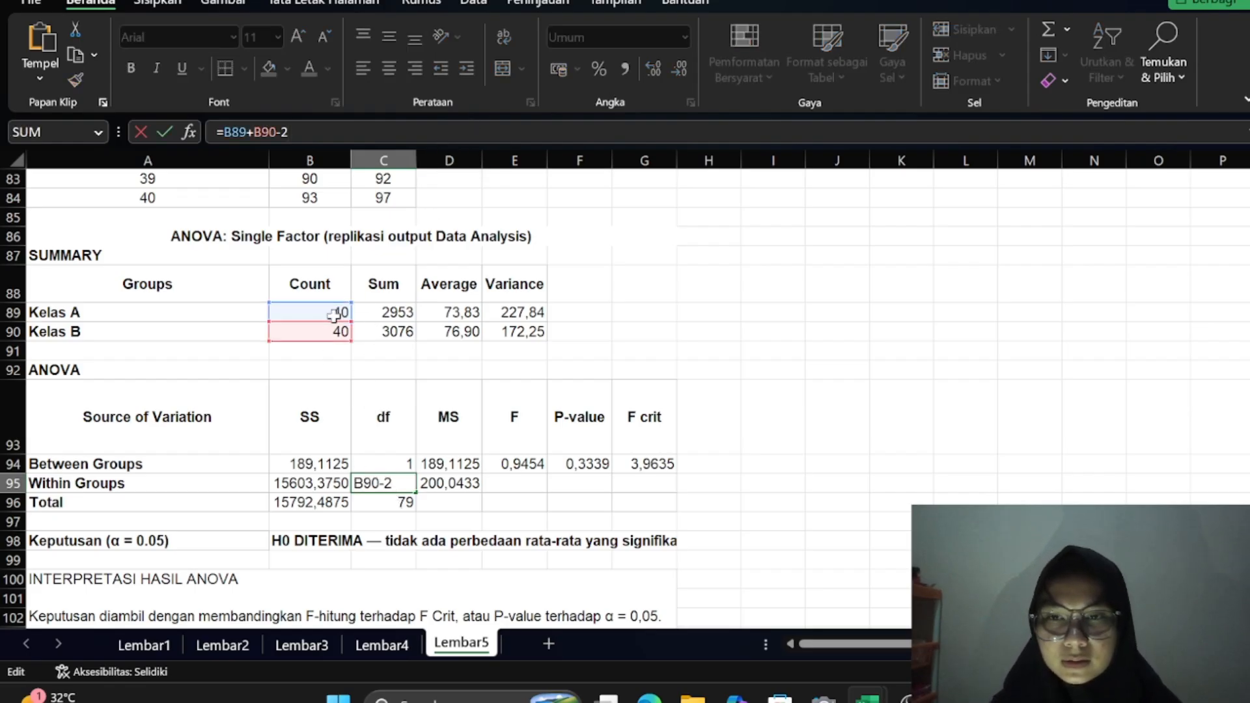
key("Return")
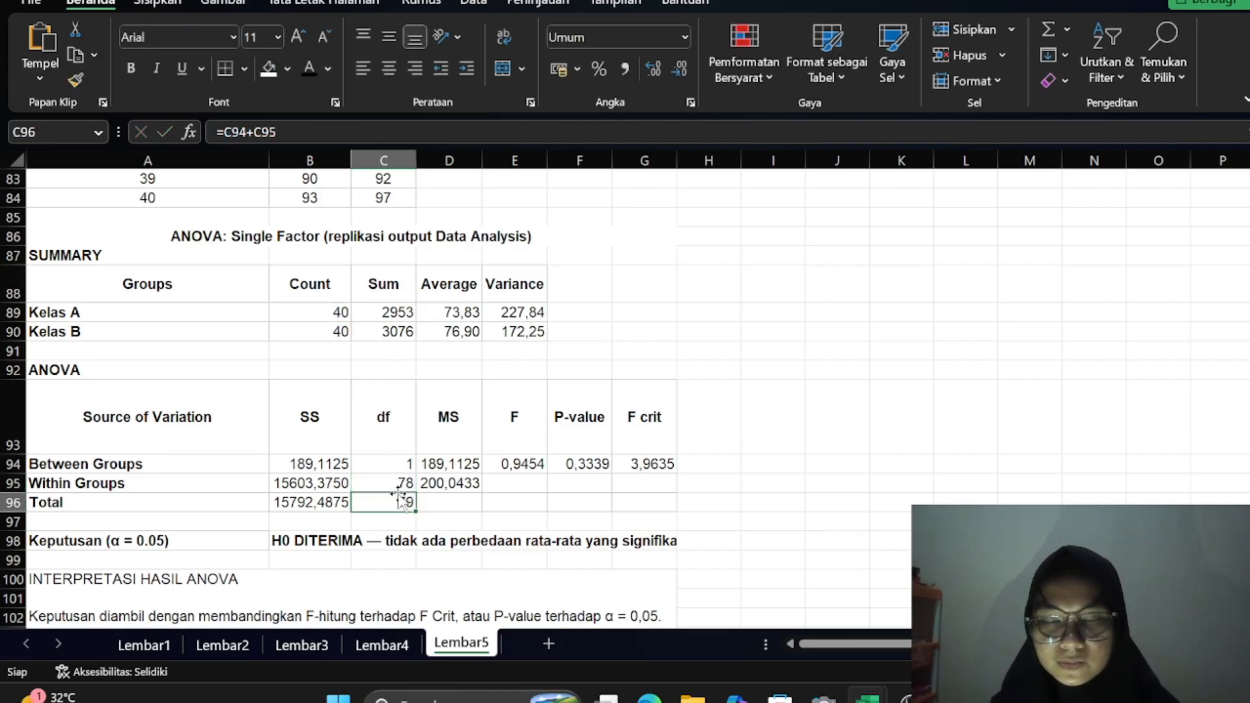
Examine the MS formulas for Between Groups in D94 and Within Groups in D95
left_click(452, 464)
key("F2")
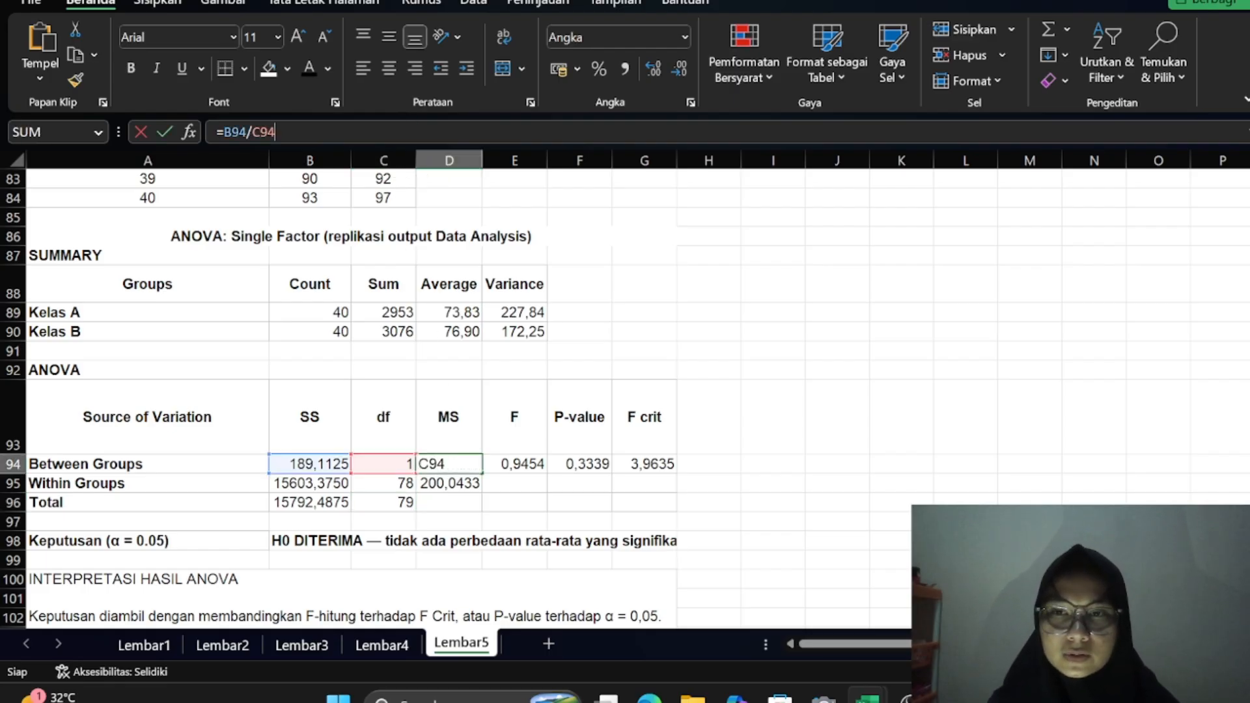
key("Return")
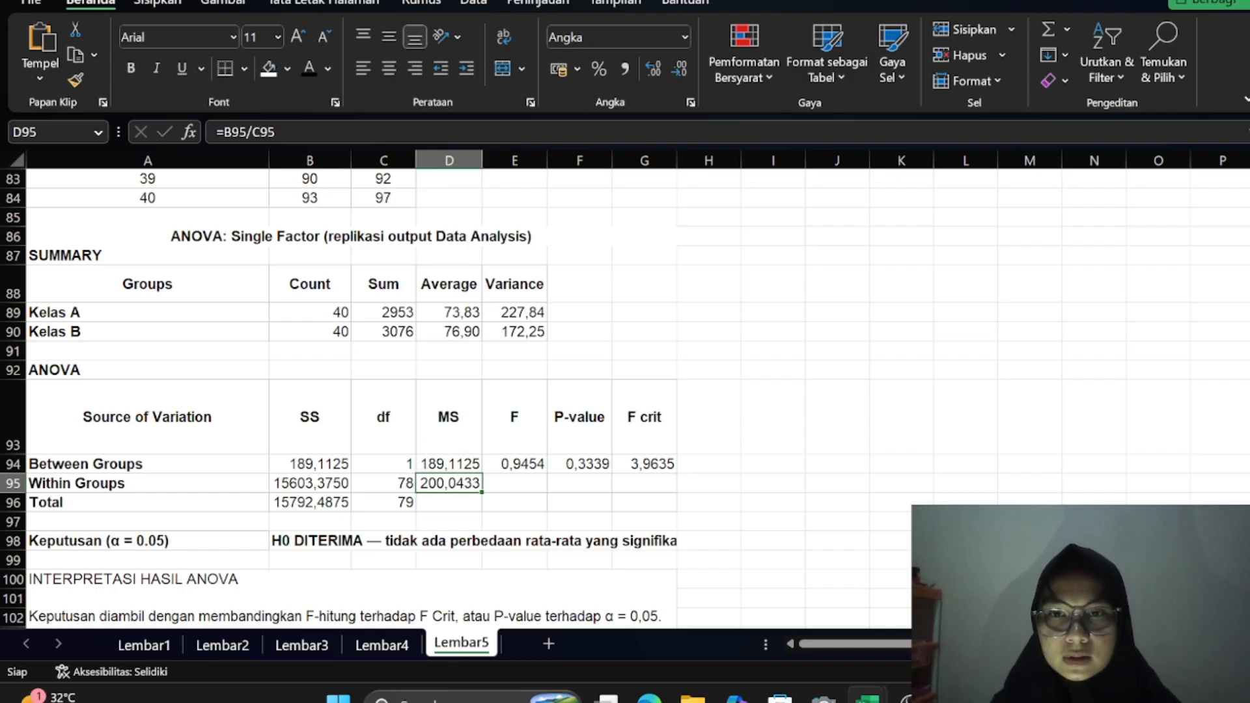
left_click(371, 132)
key("Return")
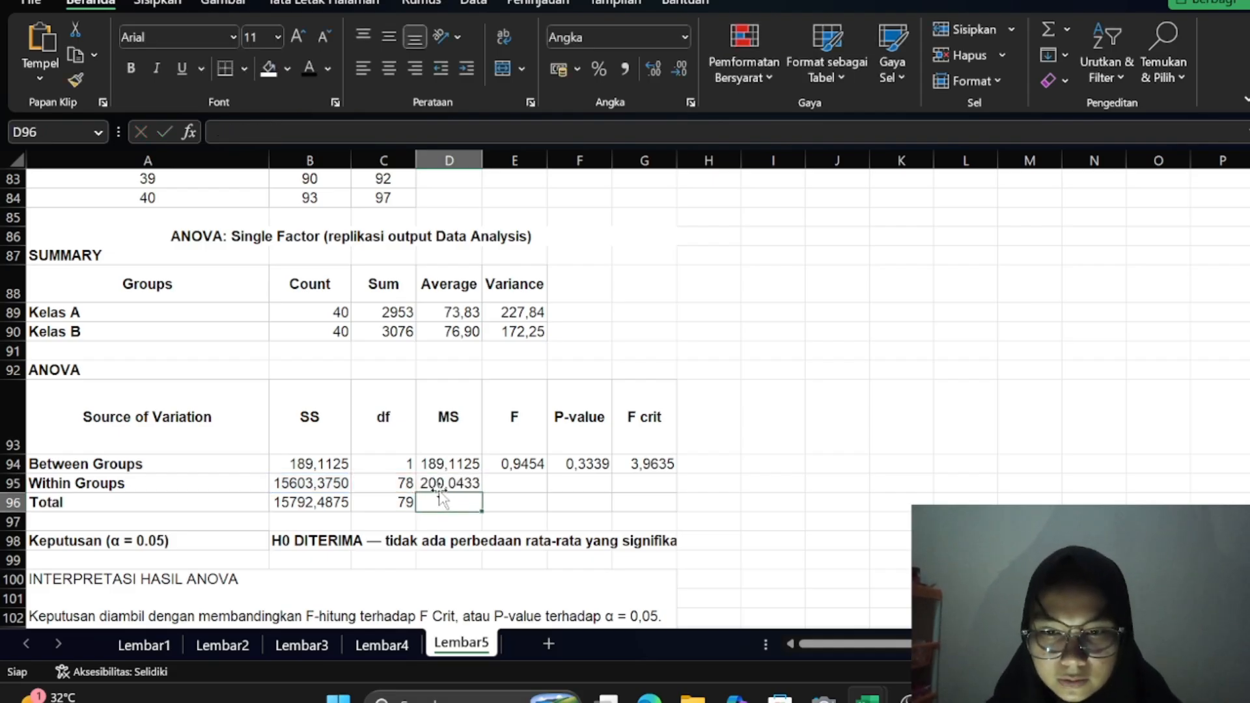
Examine the F ratio formula in E94 and the F.DIST.RT P-value formula in F94, highlighting the cells they reference
left_click(508, 462)
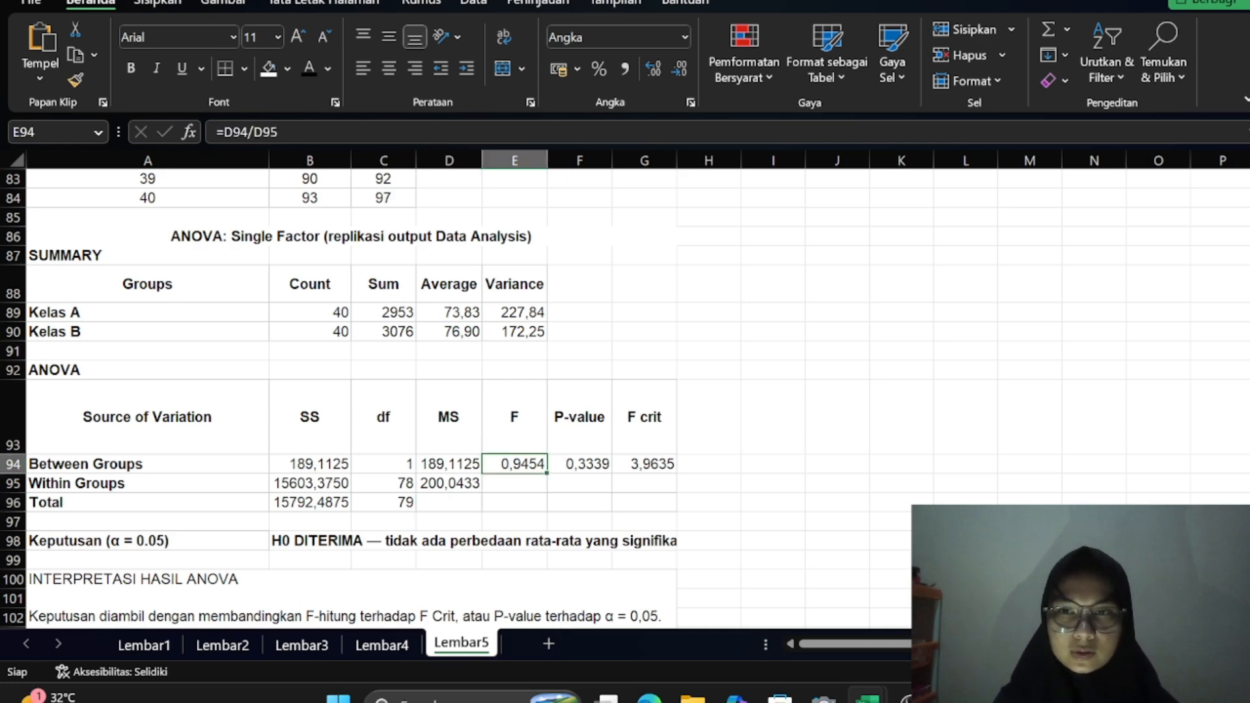
key("F2")
key("Return")
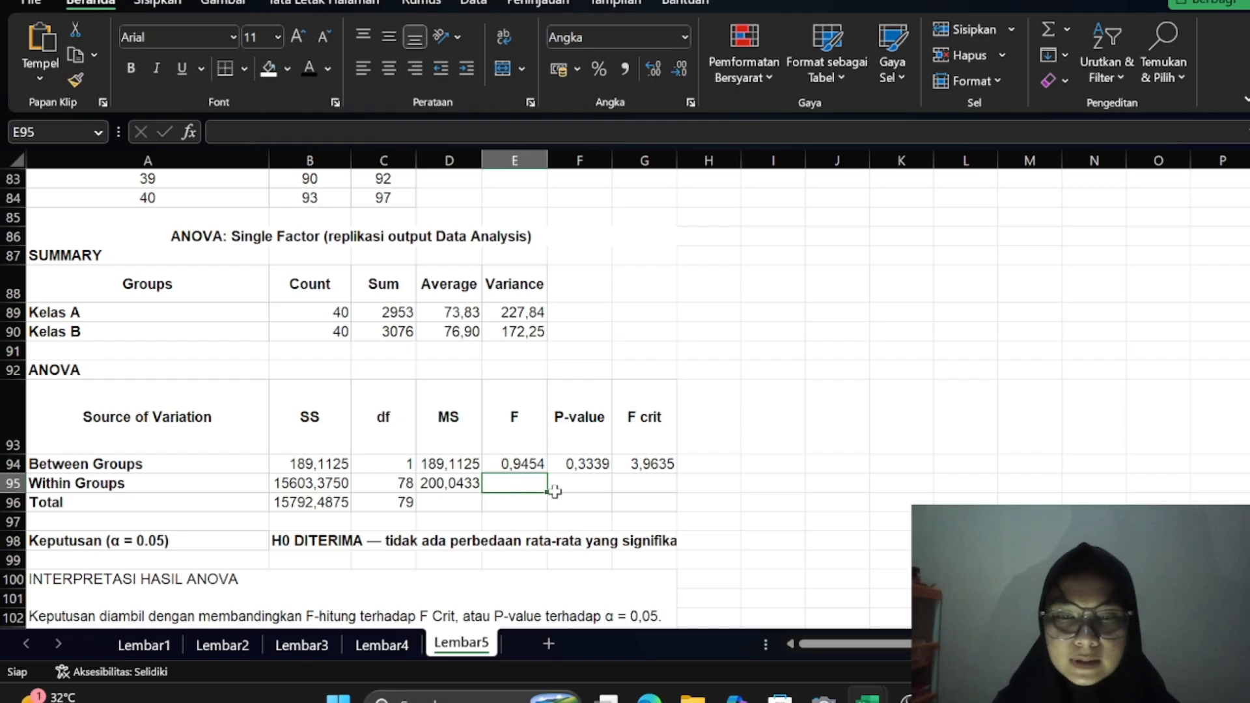
left_click(594, 464)
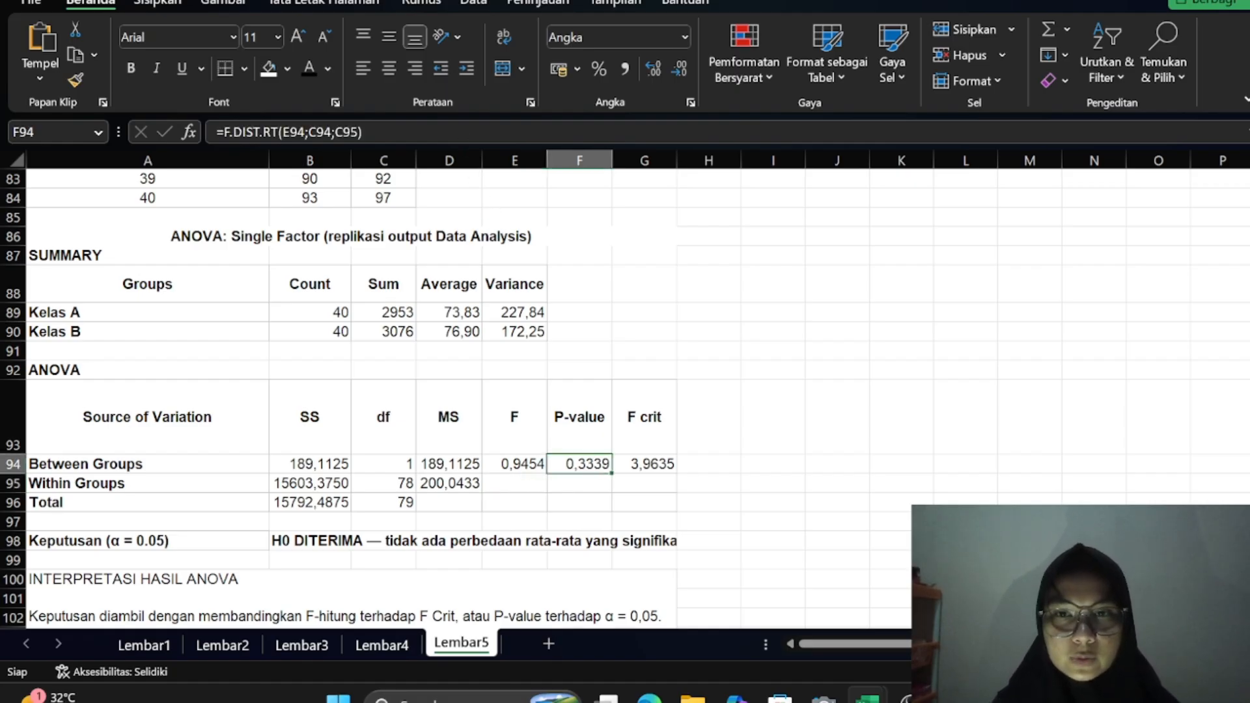
key("F2")
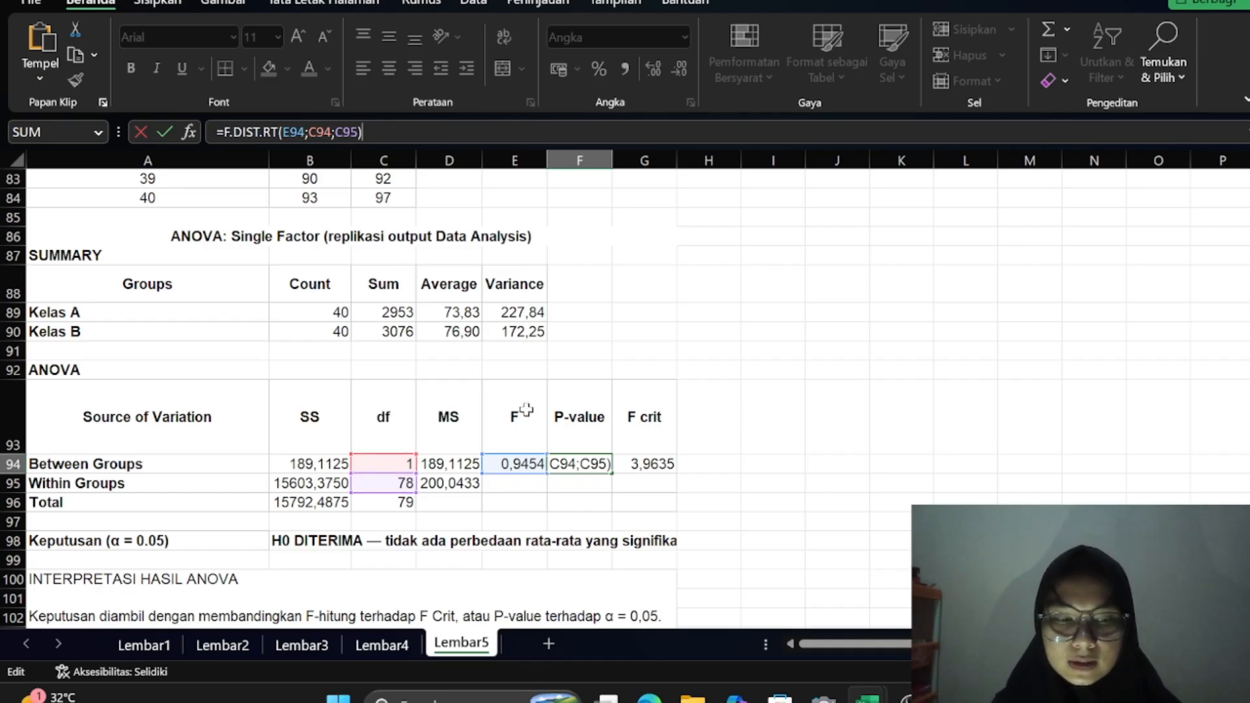
key("Return")
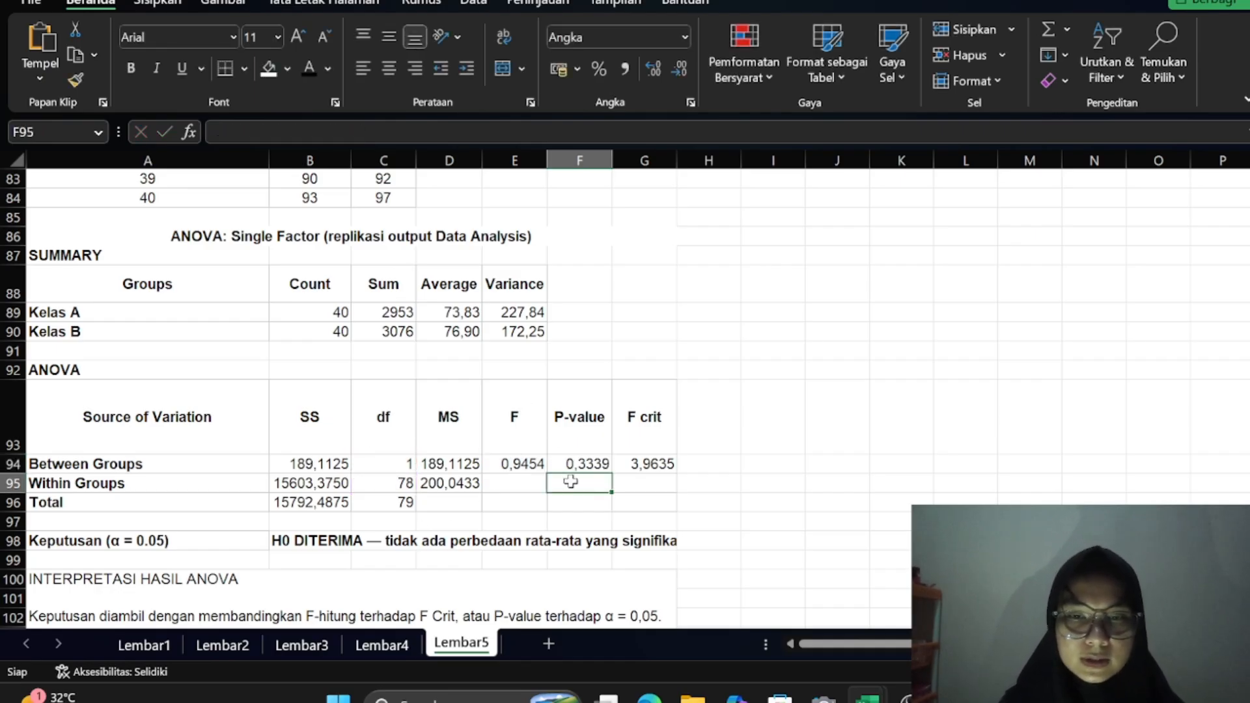
Examine the F.INV.RT formula for F crit in G94, highlighting its referenced df cells
left_click(638, 469)
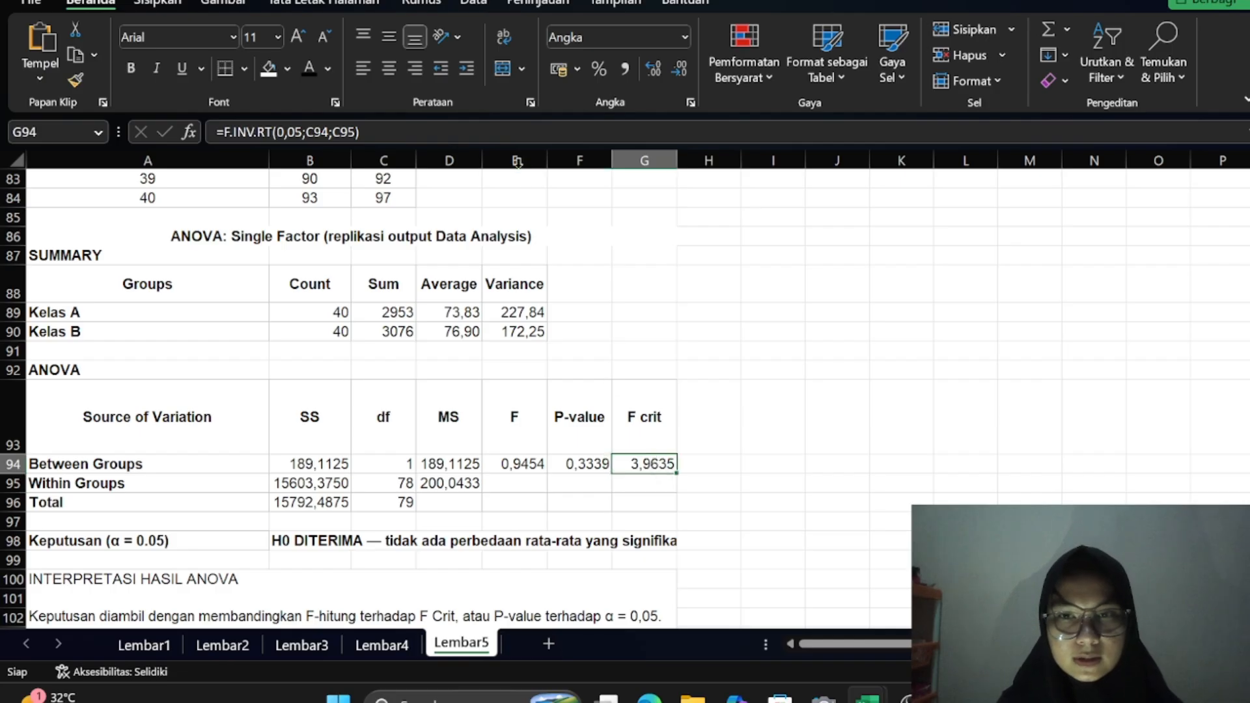
key("F2")
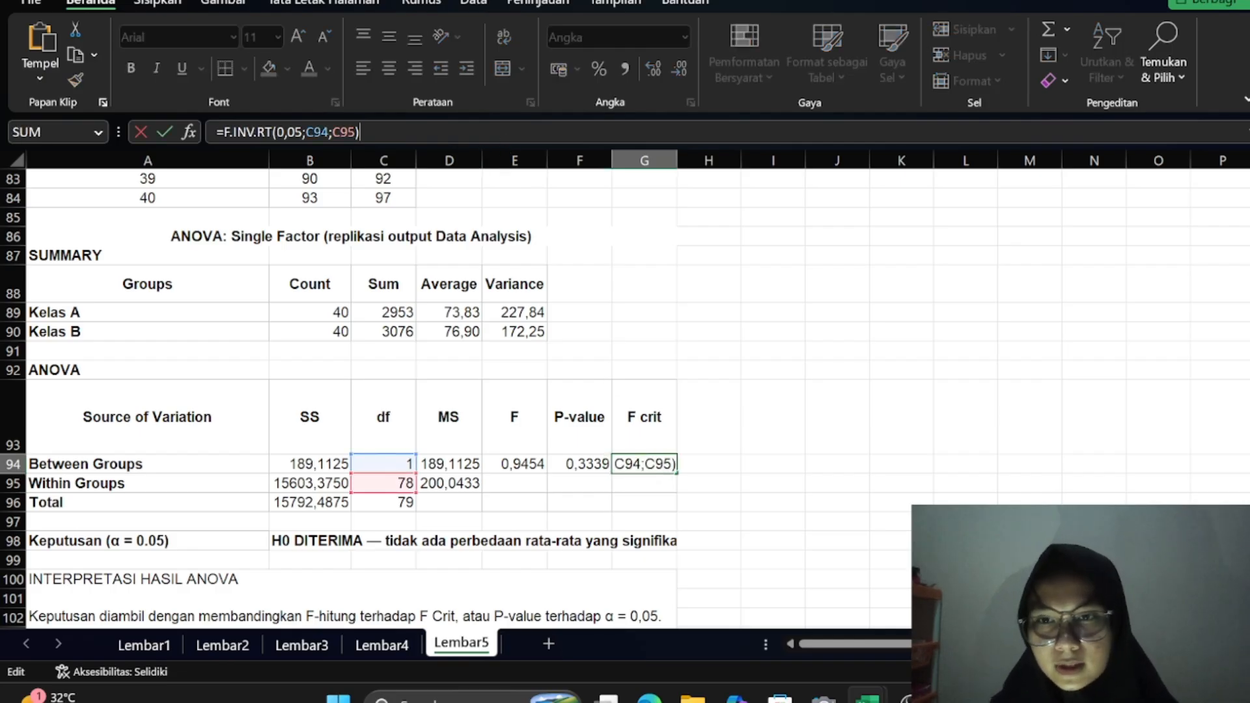
key("Return")
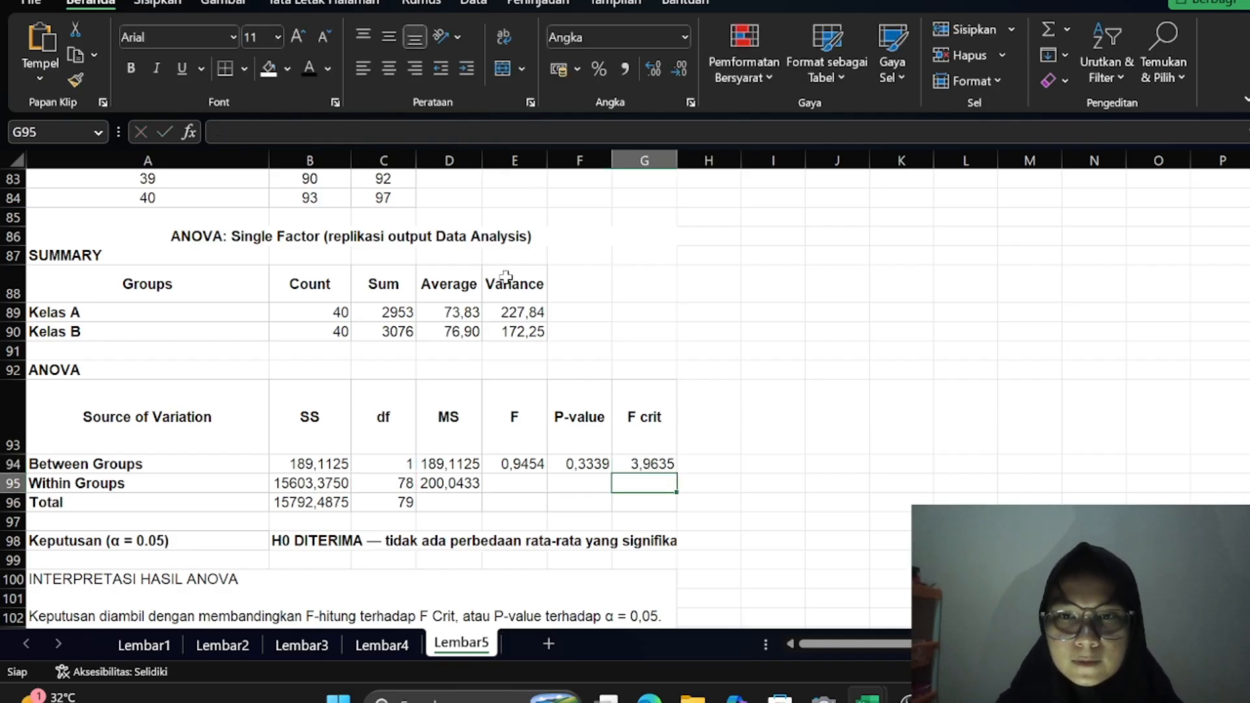
Read the Keputusan row and the INTERPRETASI HASIL ANOVA text in rows 98 to 109
scroll(663, 455, "down", 1)
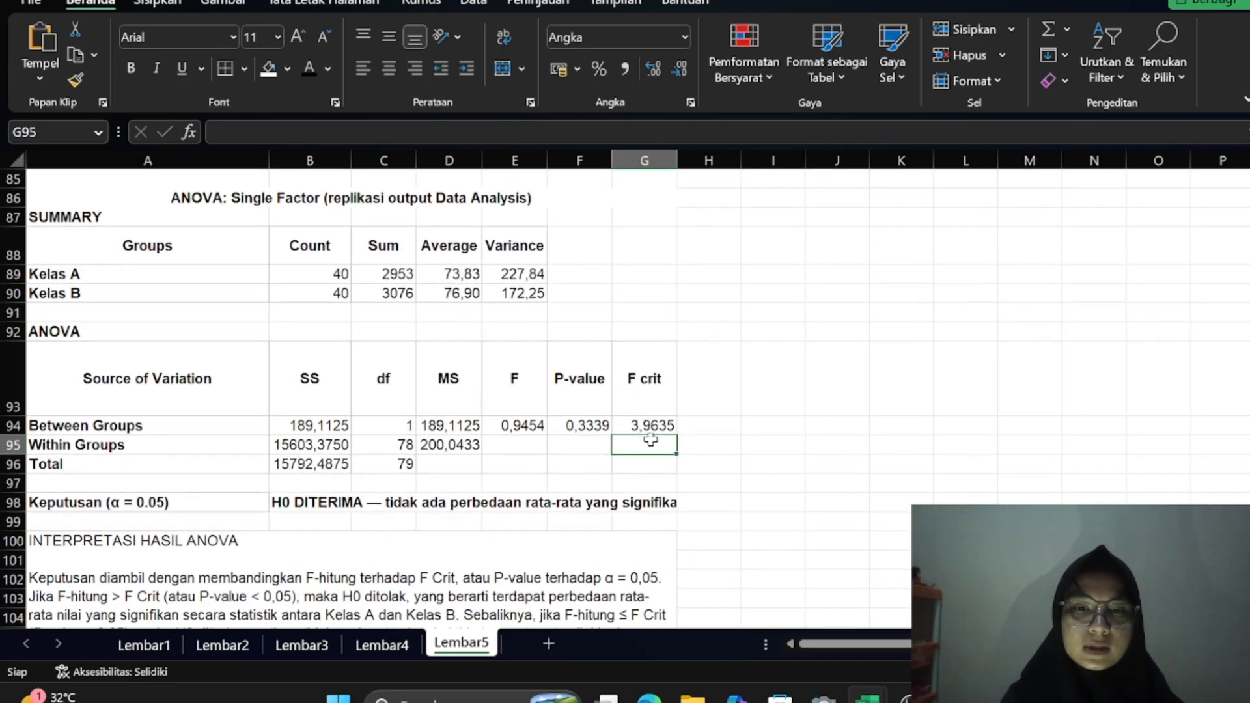
scroll(676, 444, "down", 1)
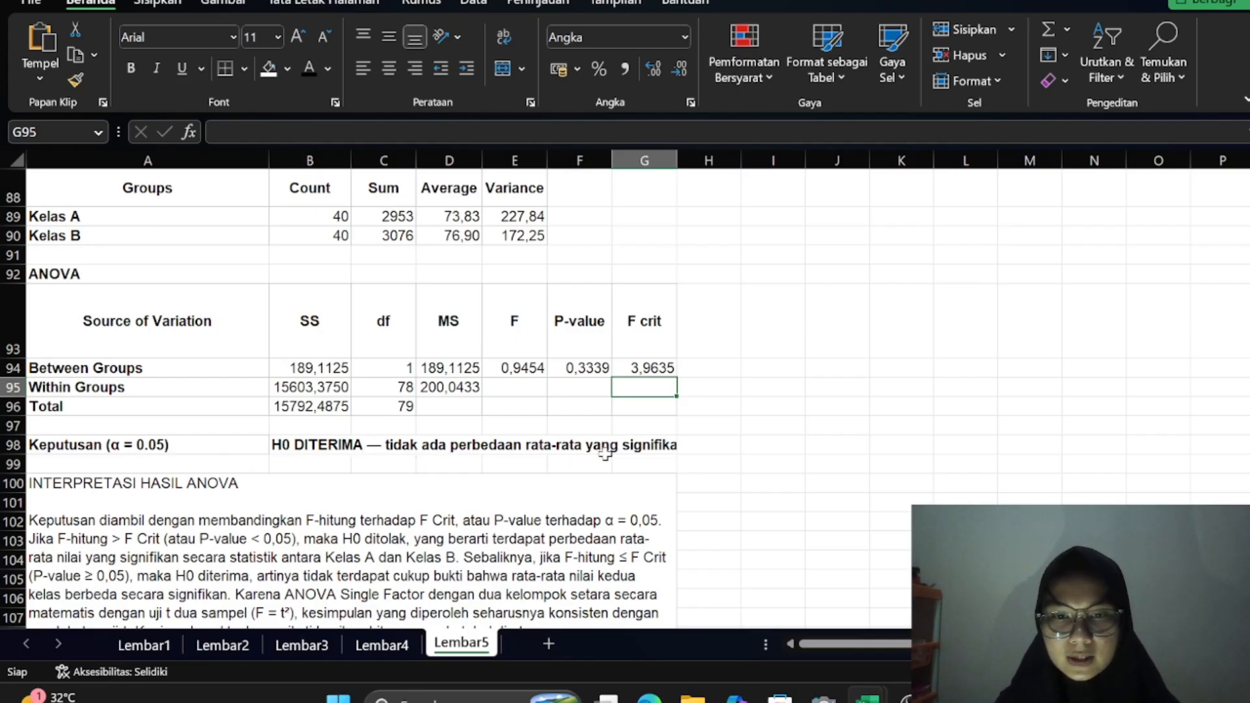
scroll(673, 467, "down", 2)
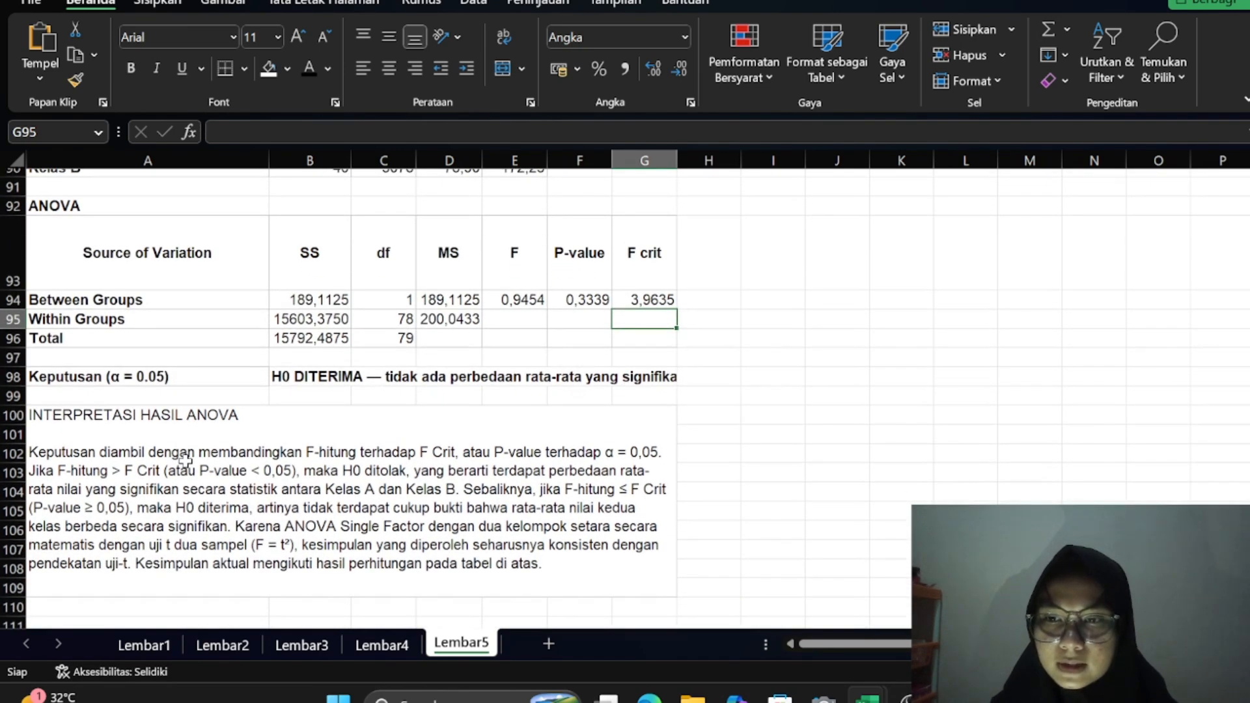
scroll(195, 455, "down", 1)
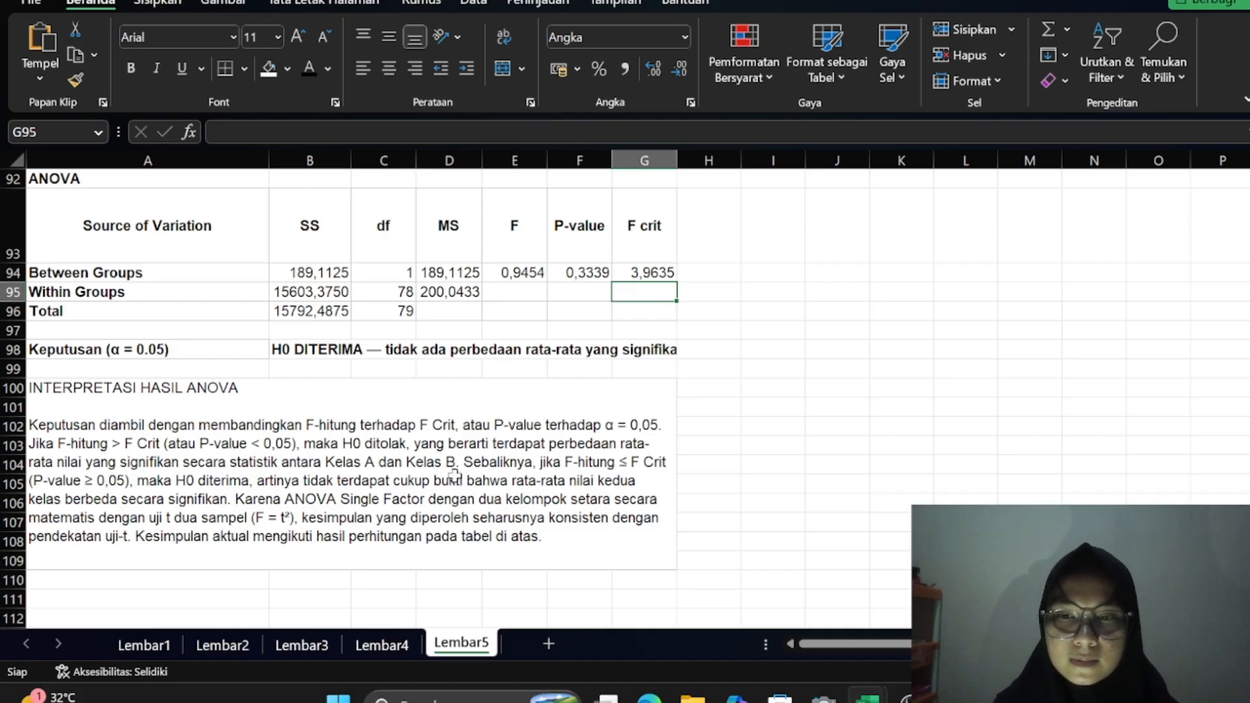
scroll(511, 466, "down", 1)
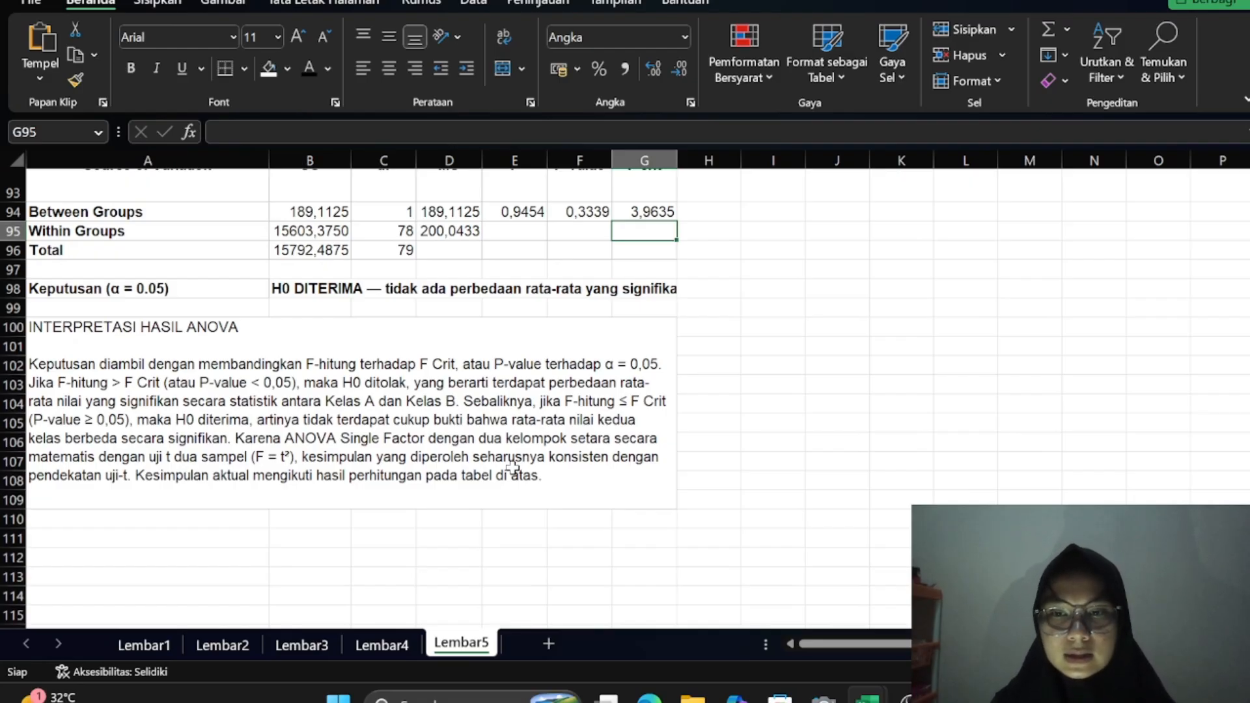
scroll(470, 430, "down", 1)
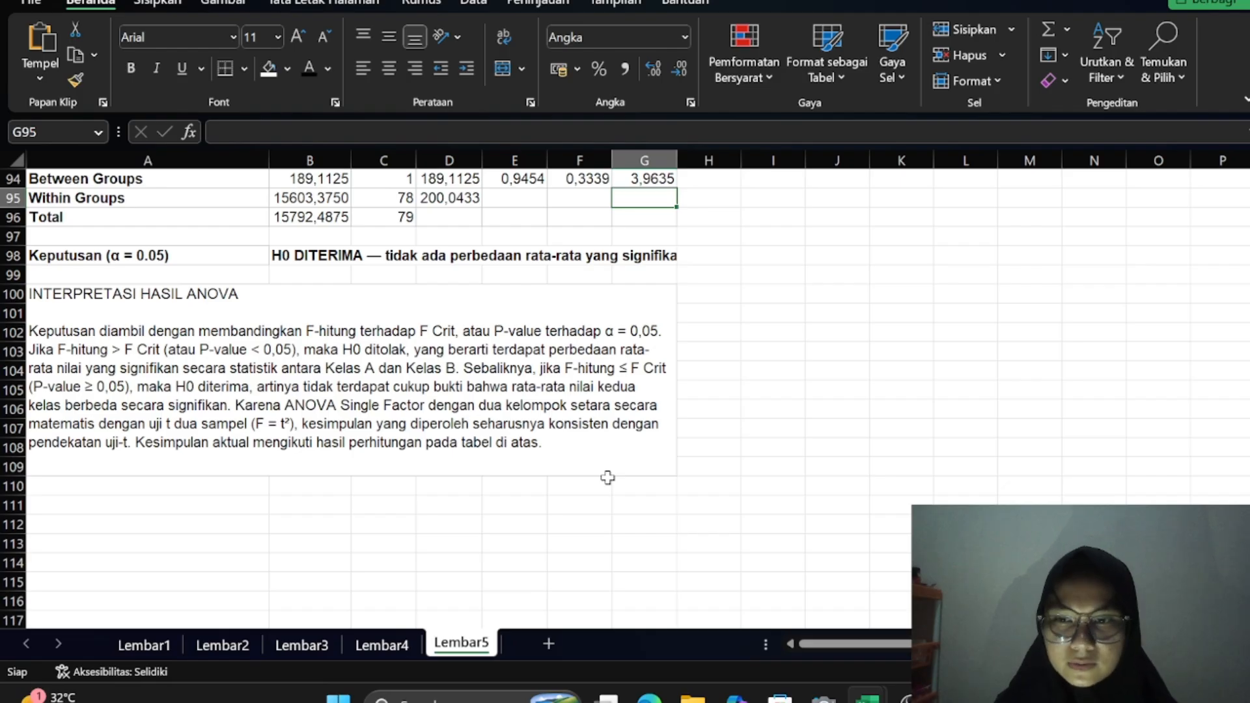
scroll(555, 447, "down", 1)
scroll(555, 446, "up", 1)
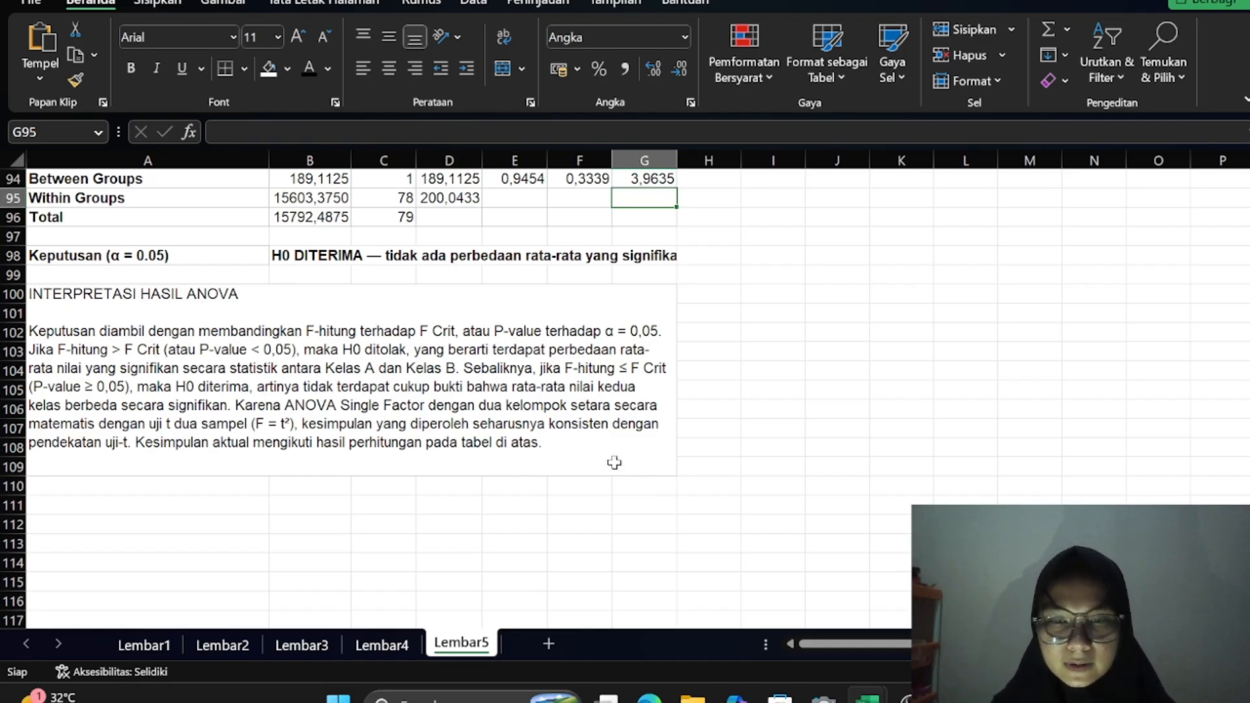
Return to the beginning of Lembar5 and switch to OBS
scroll(614, 462, "up", 20)
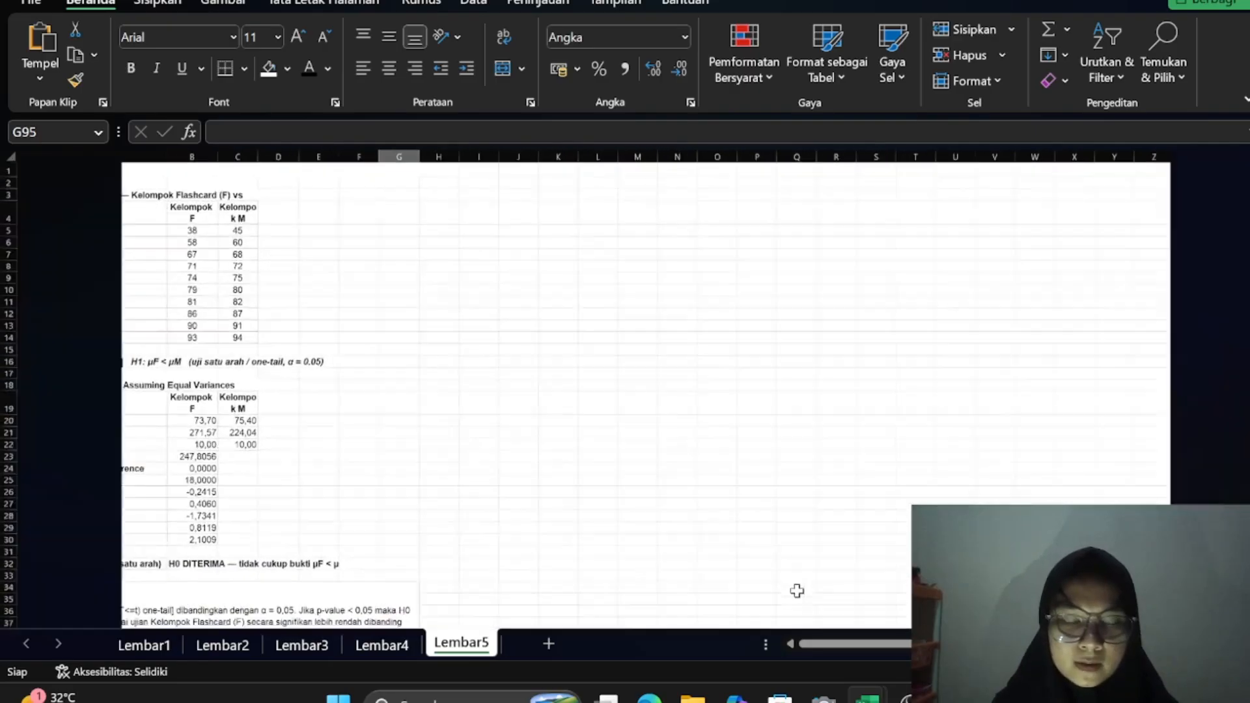
mouse_move(910, 698)
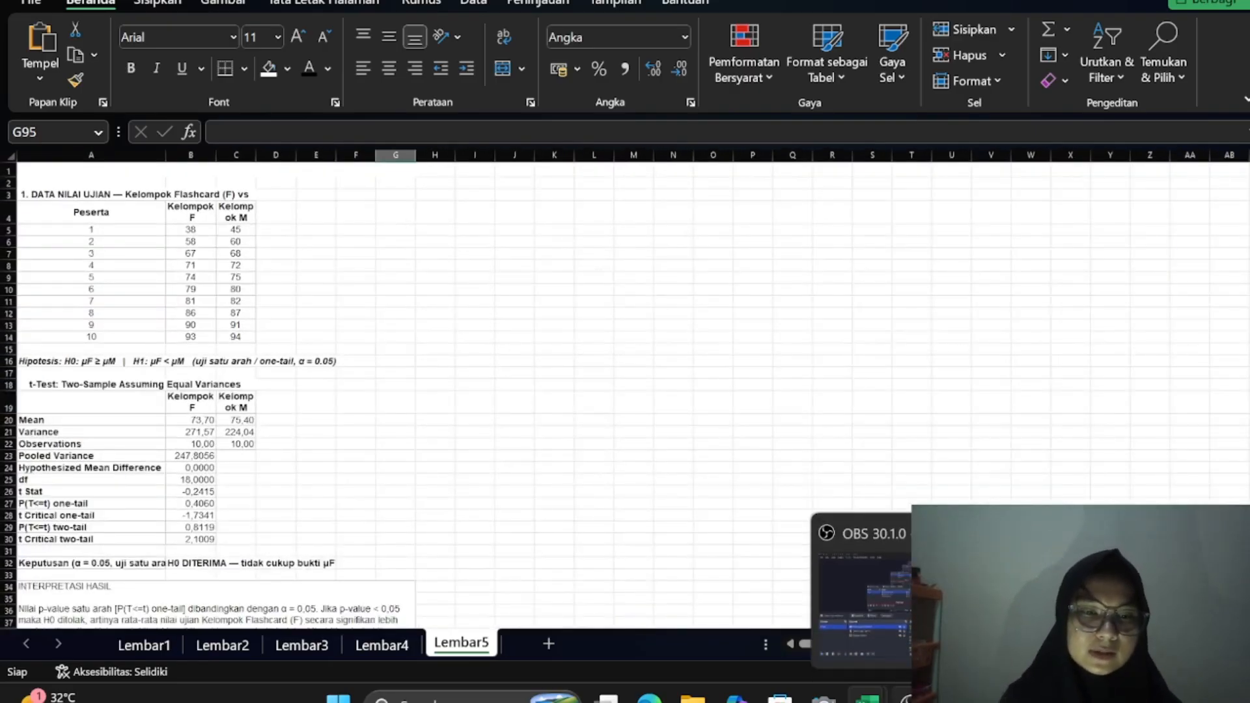
left_click(876, 631)
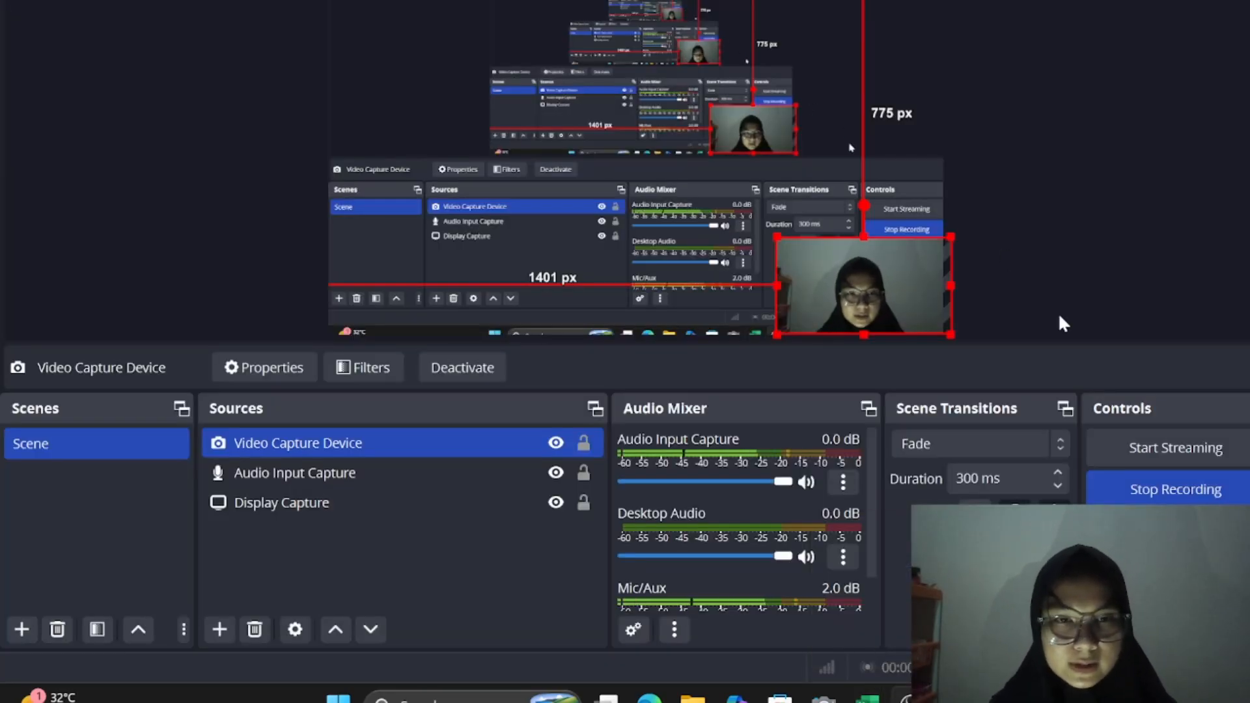